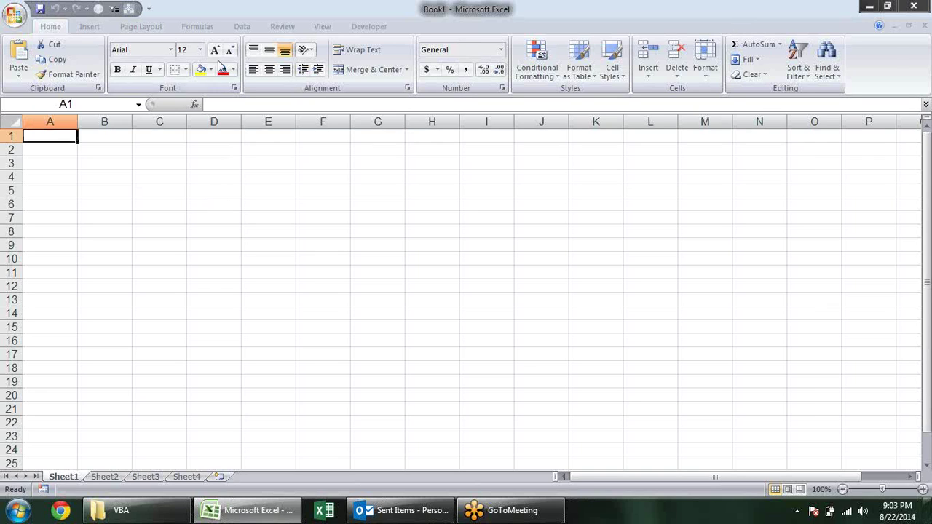
Collapse and restore the ribbon, then browse the More Functions and Math & Trig lists
double_click(197, 28)
double_click(206, 27)
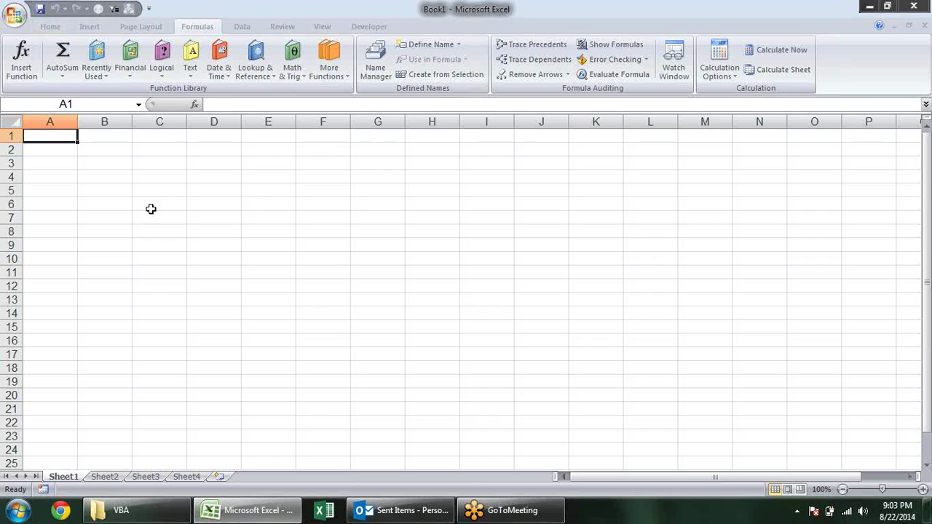
left_click(329, 69)
mouse_move(352, 138)
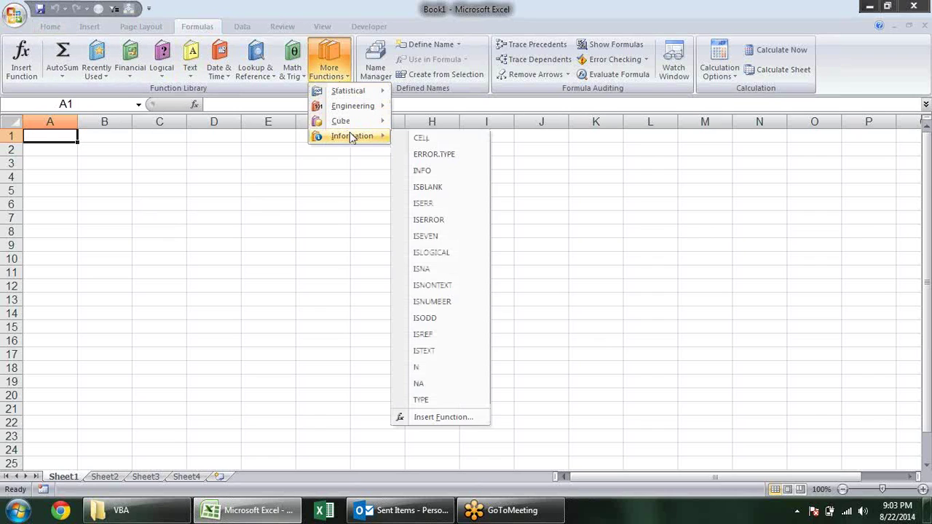
mouse_move(312, 91)
left_click(290, 80)
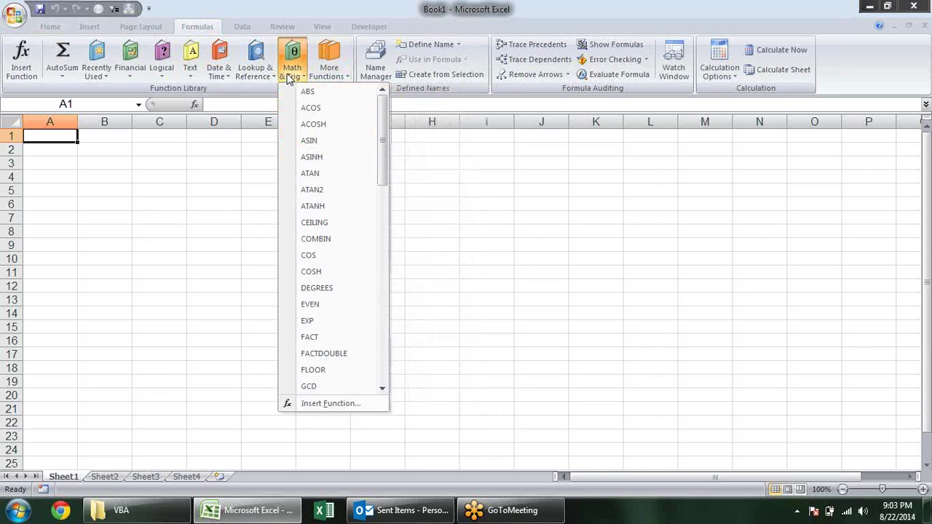
left_click(450, 217)
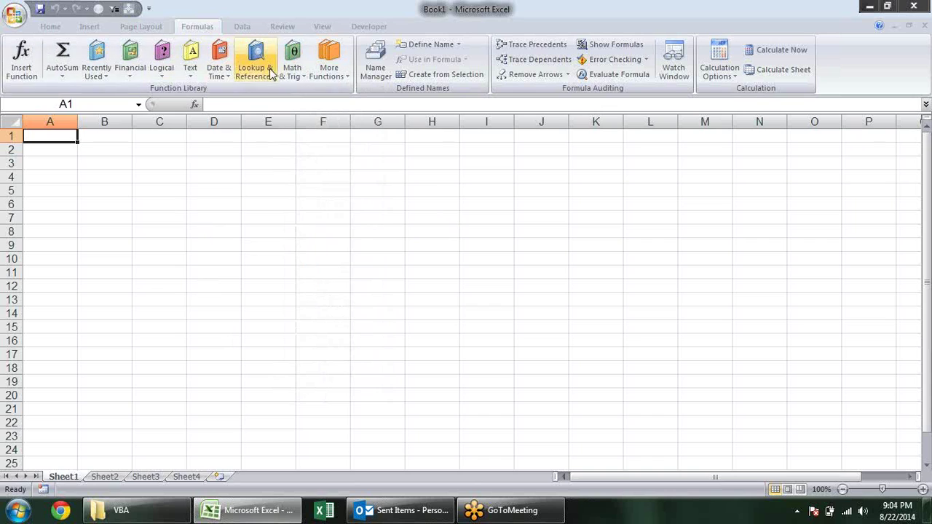
Browse the Financial function list, then select cell A2
left_click(130, 75)
mouse_move(218, 146)
left_mouse_down()
mouse_move(236, 313)
mouse_move(236, 288)
left_mouse_up()
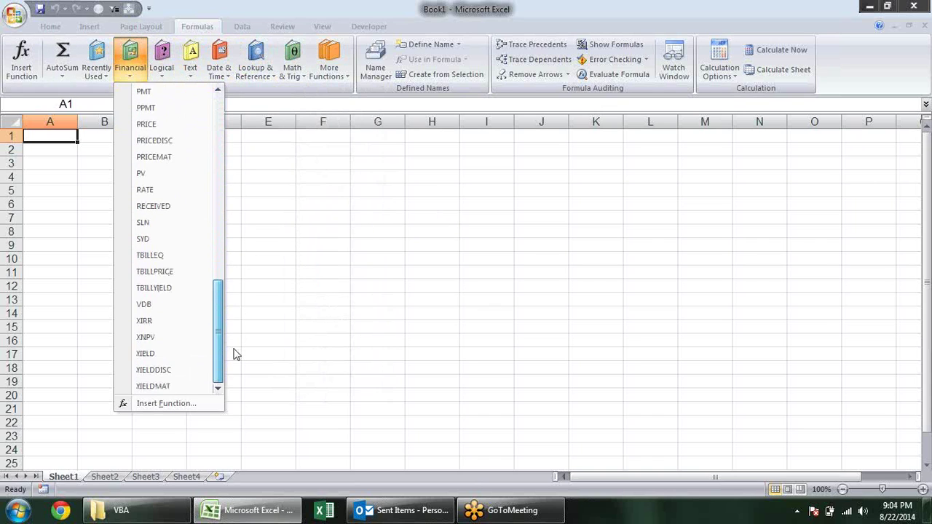
left_click_drag(235, 190, 235, 160)
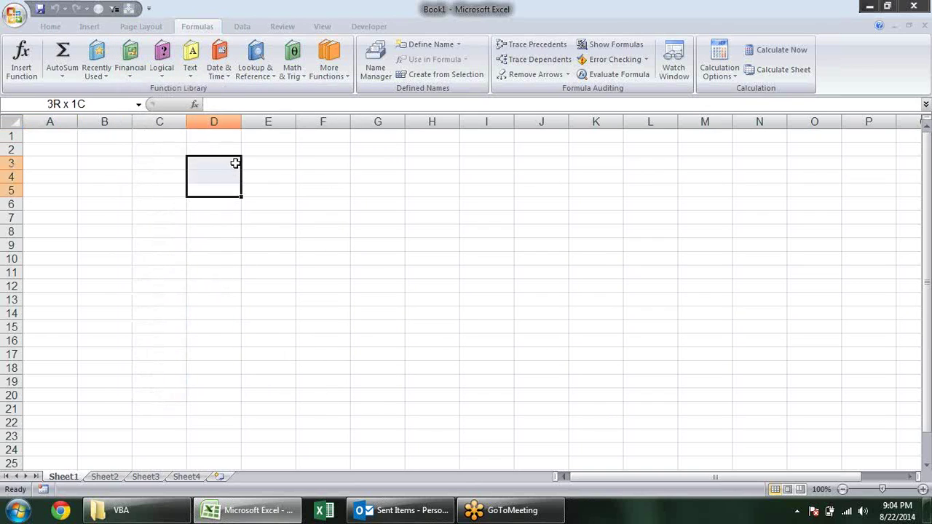
left_click(302, 167)
left_click(65, 152)
Enter the label PV in cell A2
double_click(64, 152)
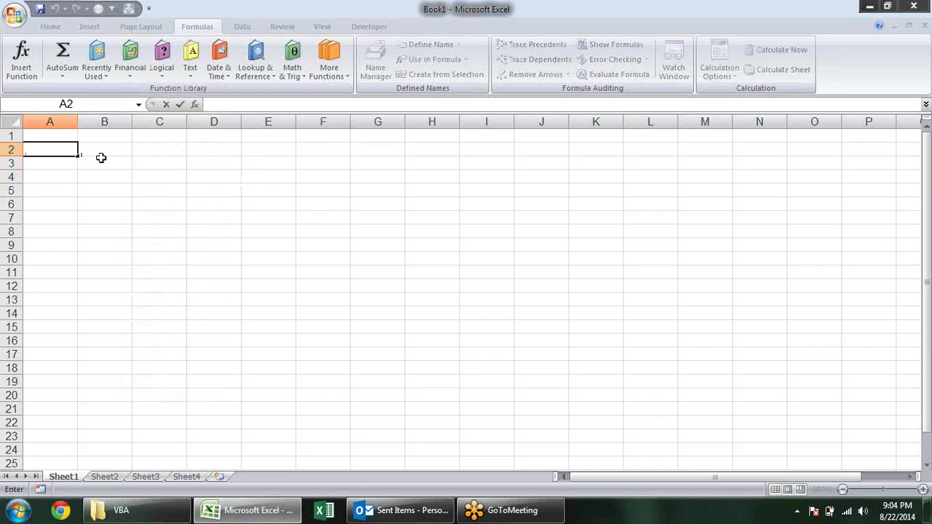
key("Escape")
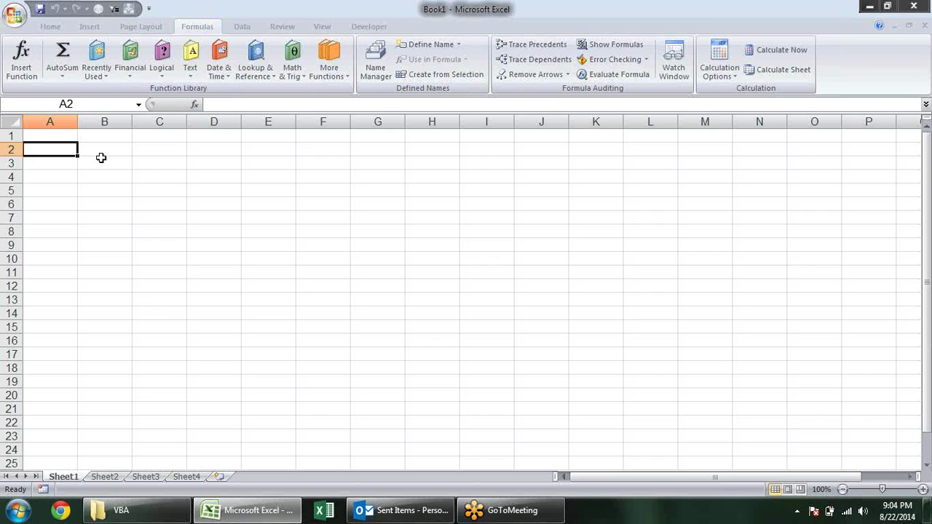
type("P")
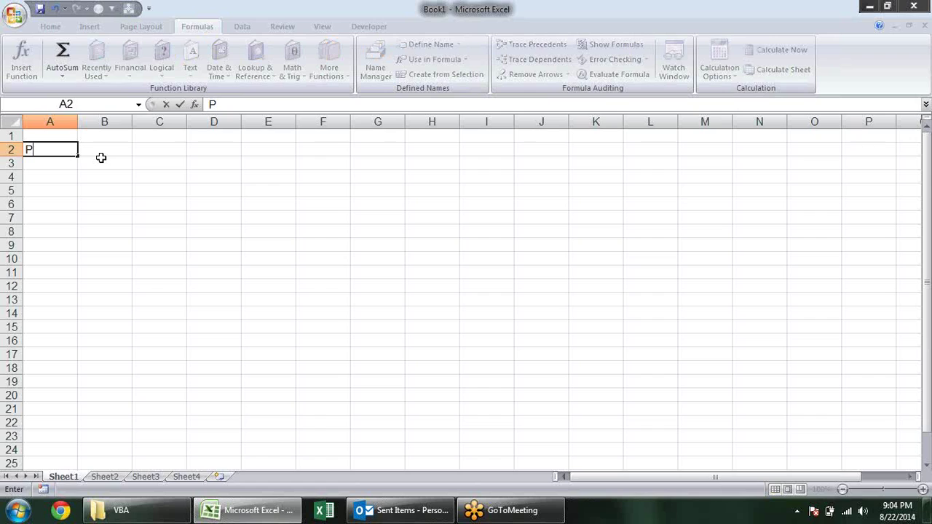
key("BackSpace")
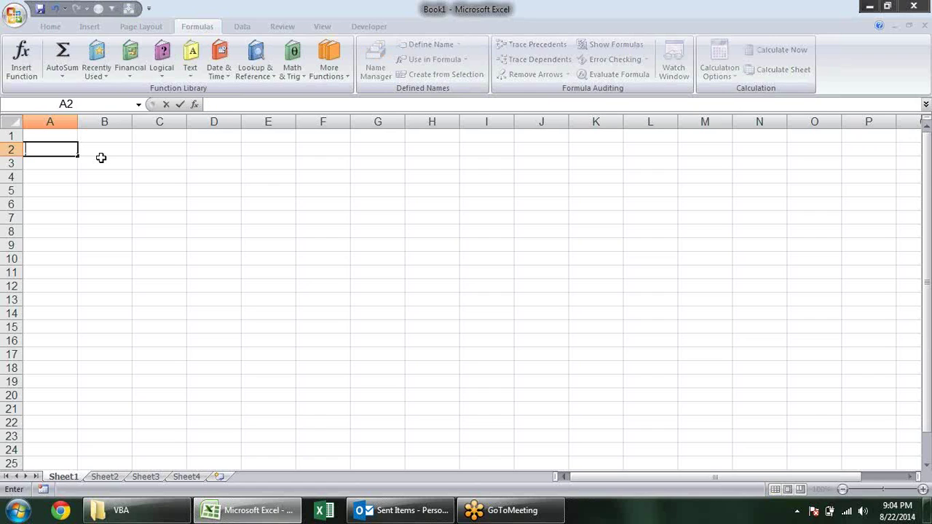
type("PV")
left_click(101, 158)
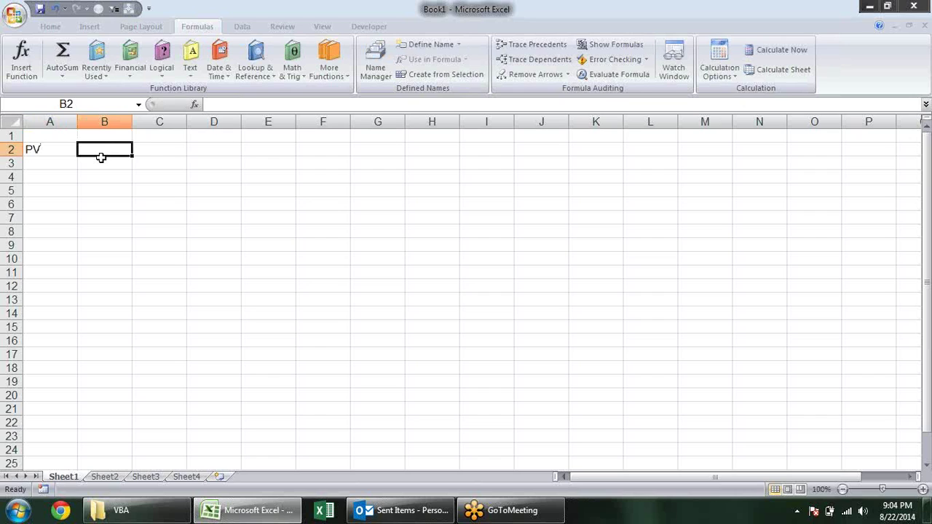
Enter the label FV in A3, then cancel a trial nper entry in A4
key("Left")
key("Down")
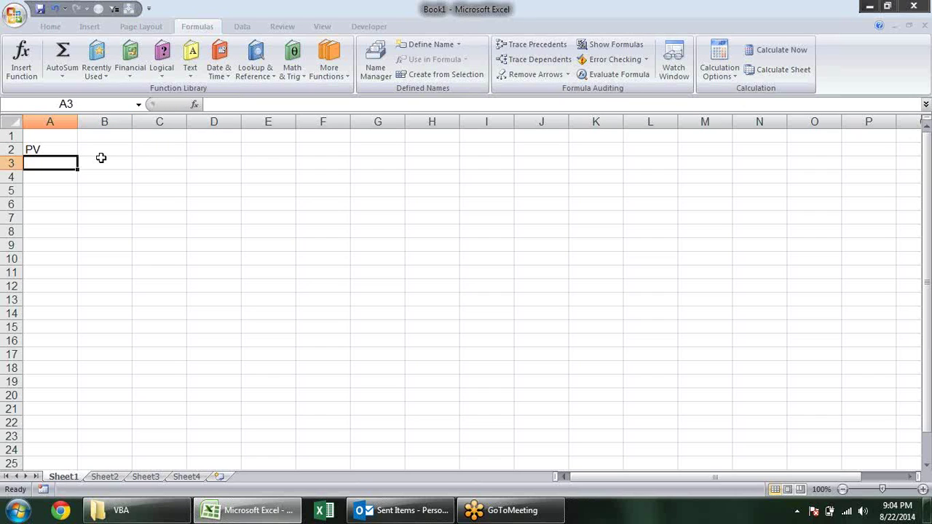
type("FV")
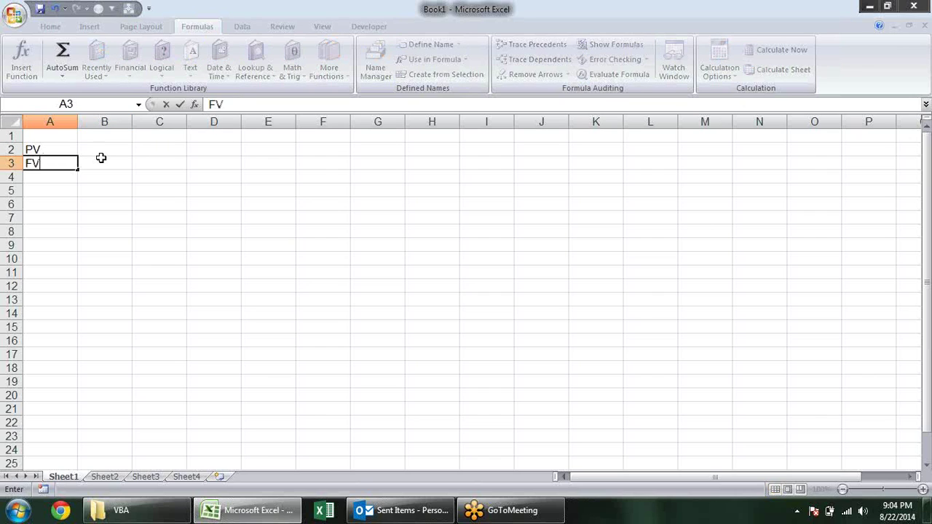
key("Return")
key("Up")
key("Up")
key("Down")
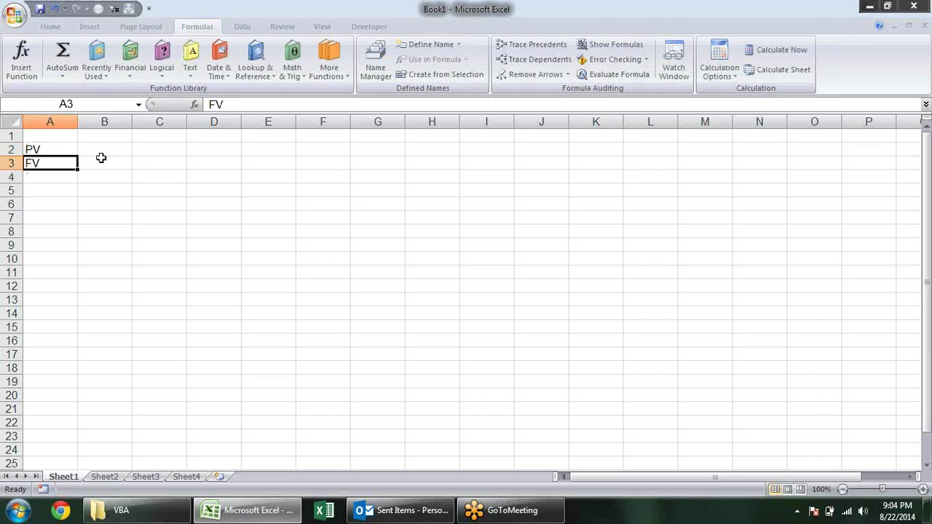
key("Down")
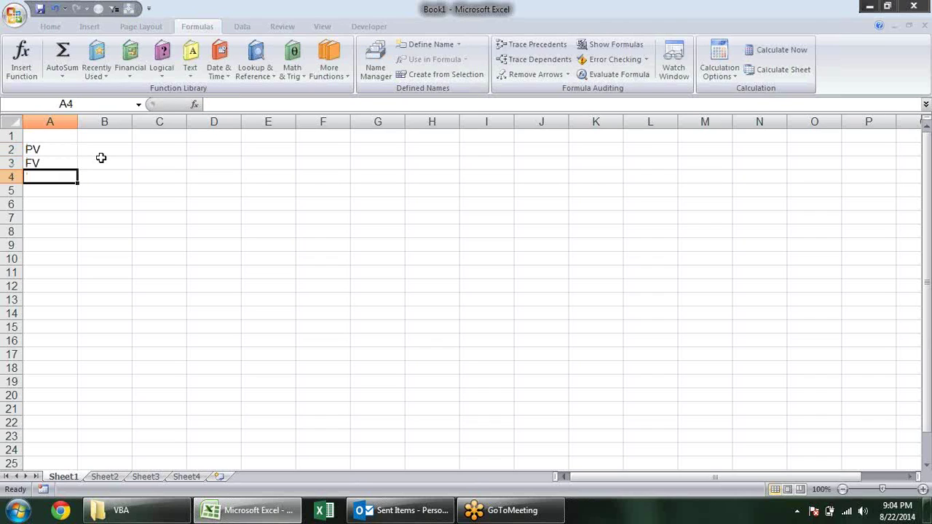
type("nper")
key("BackSpace")
key("BackSpace")
key("BackSpace")
key("BackSpace")
key("Escape")
key("Down")
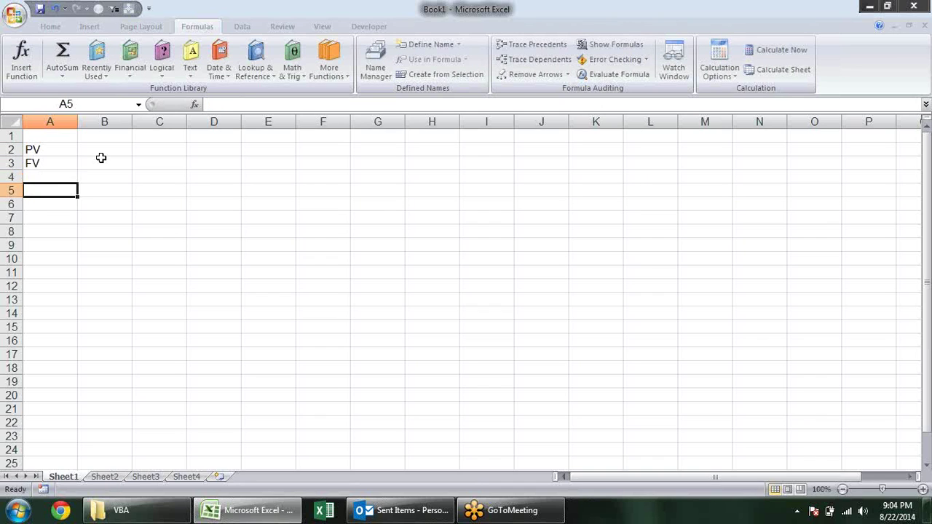
key("Up")
key("Up")
key("Up")
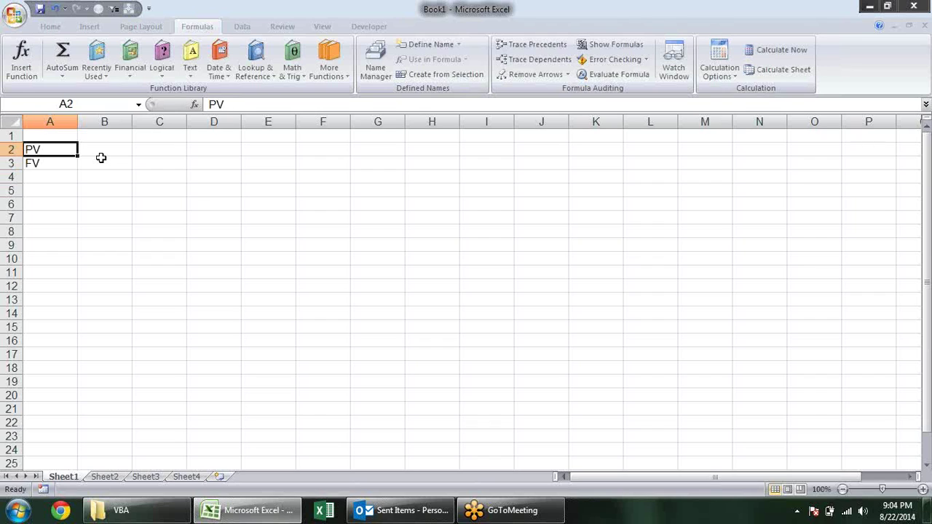
Delete the FV label from A3 so only PV remains
key("Down")
key("Up")
key("shift+Down")
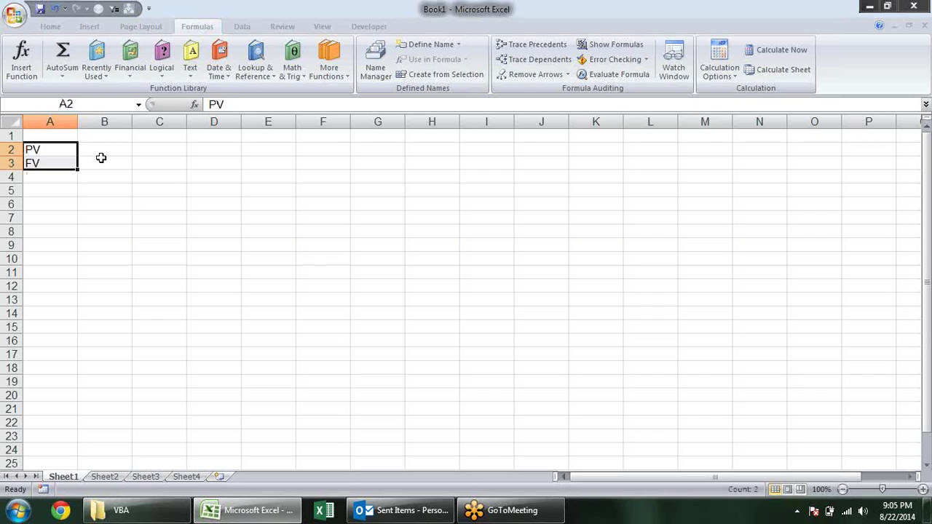
key("Down")
key("Delete")
key("Up")
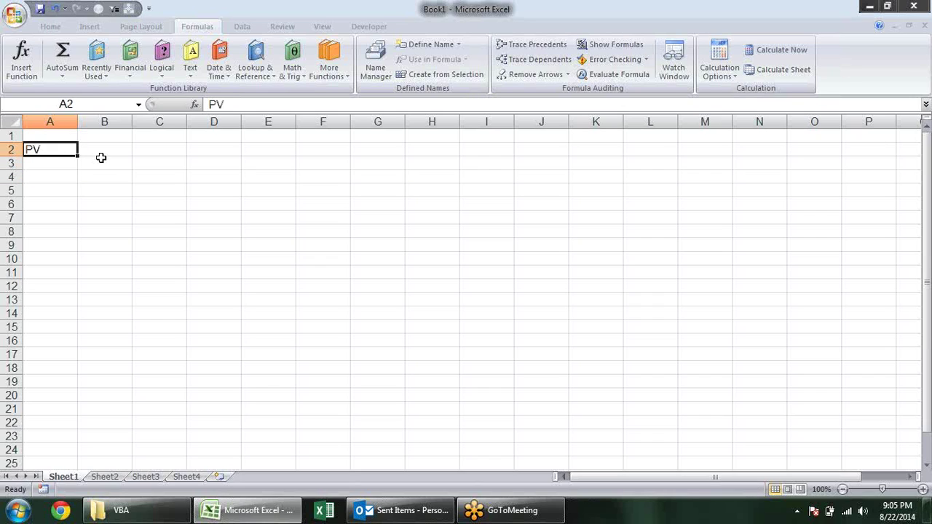
Enter 50000 in B2 and the Rate label with 14% in row 3
left_click(101, 157)
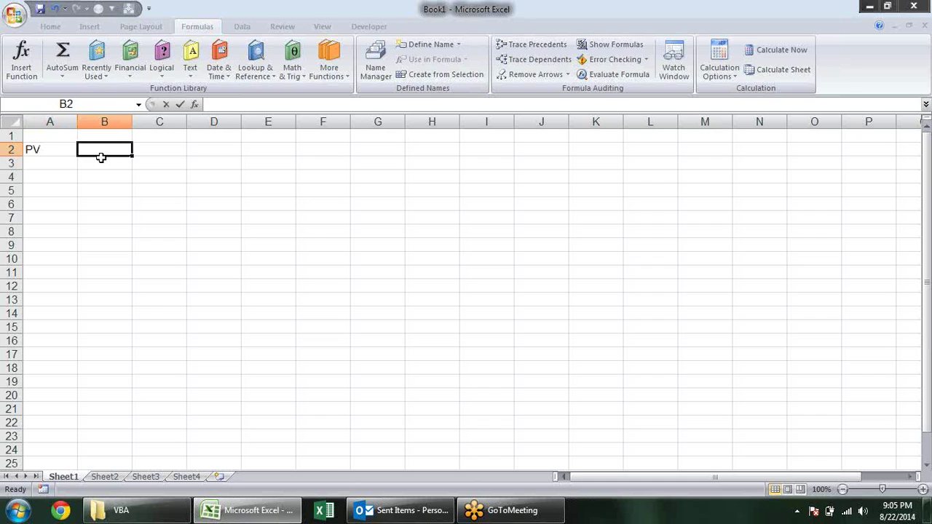
type("50000")
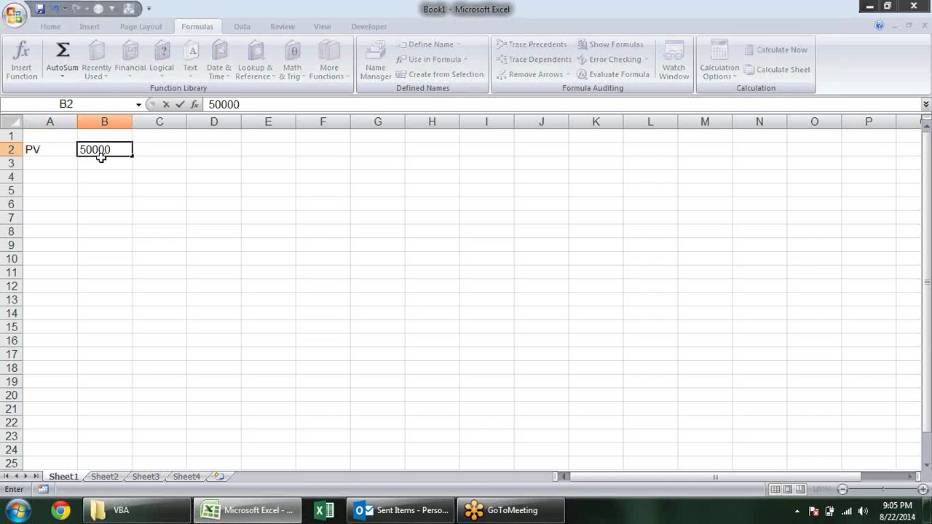
key("Return")
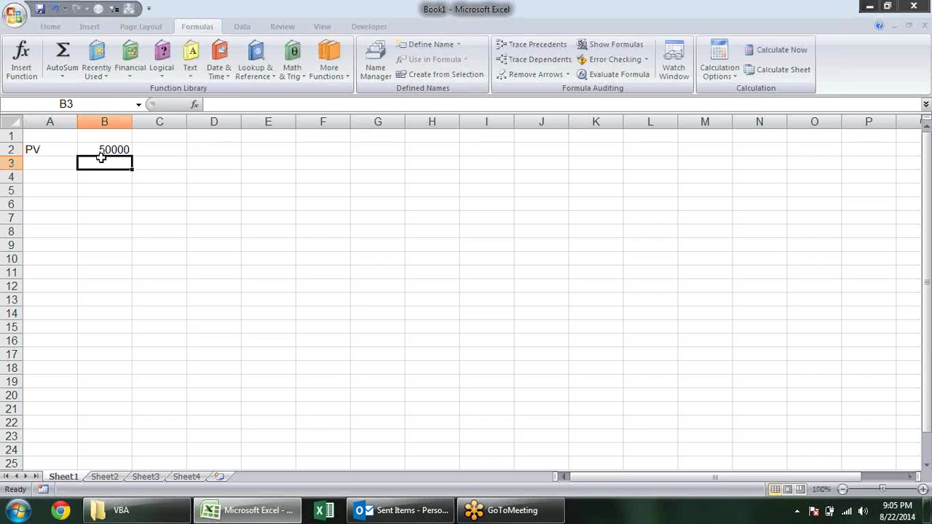
key("Left")
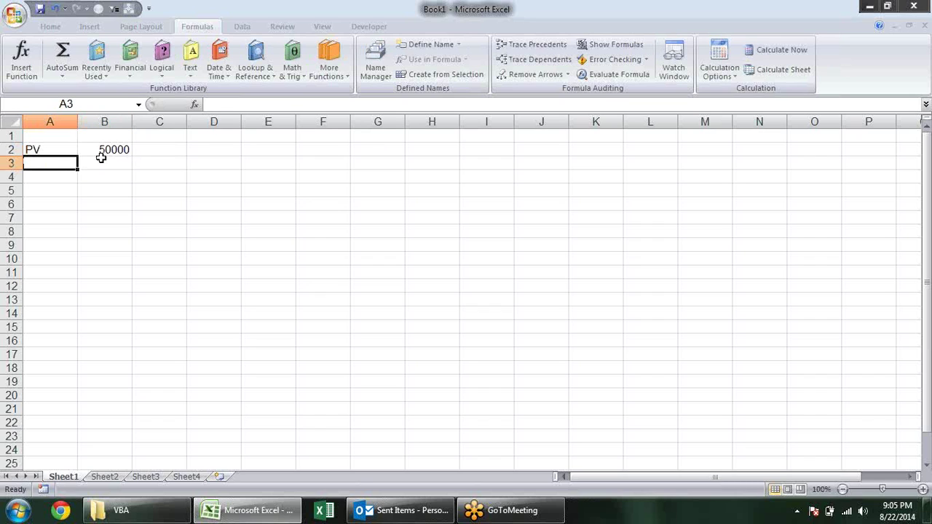
type("Rate")
key("Tab")
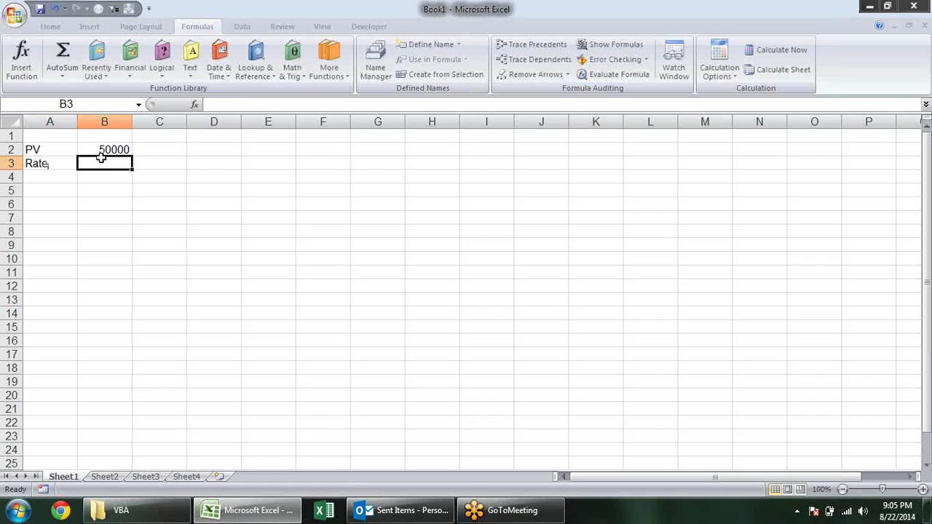
type("14")
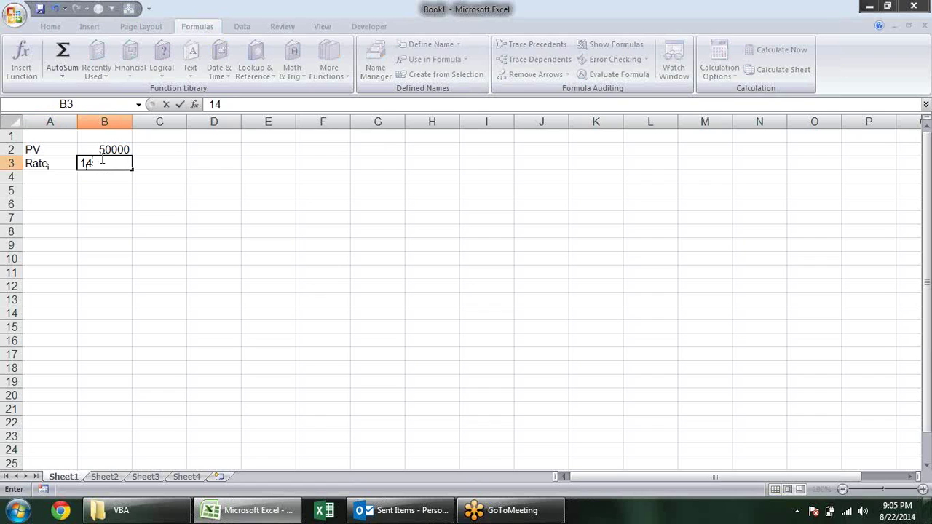
type("%")
key("Return")
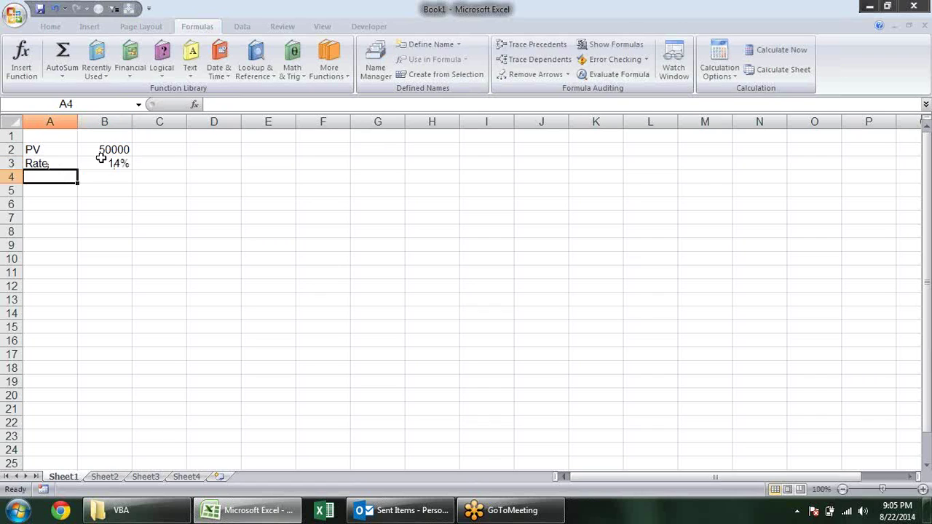
Add the Time label with 5 in row 4 and the EMI label in A6
type("Time")
key("Tab")
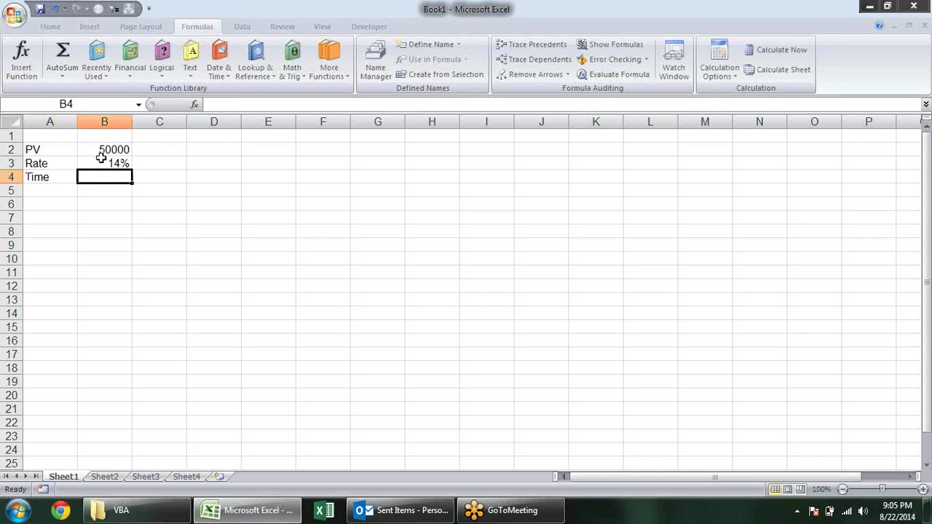
type("5")
key("Return")
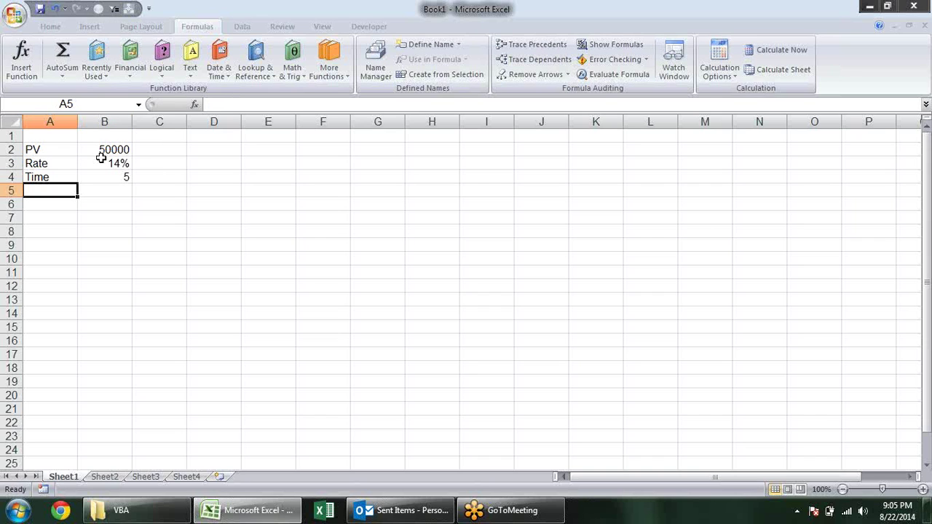
key("Return")
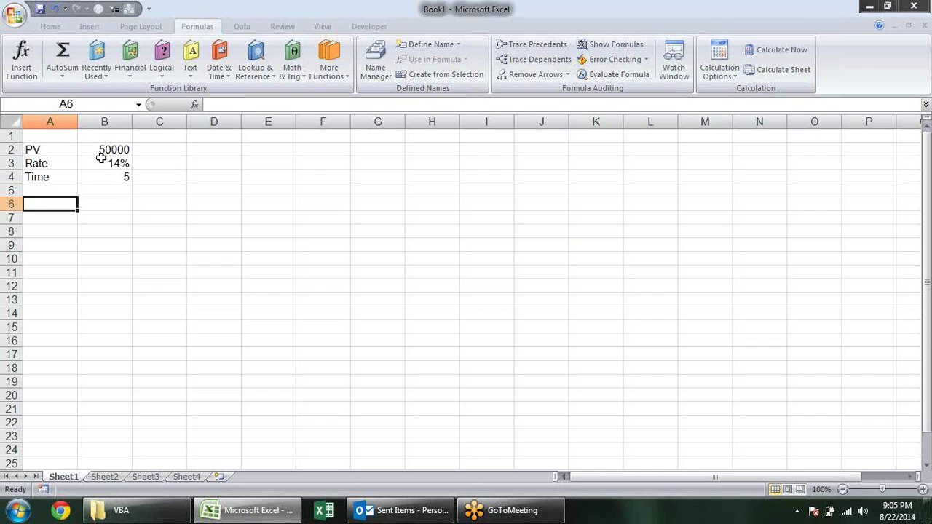
type("EMI")
key("Return")
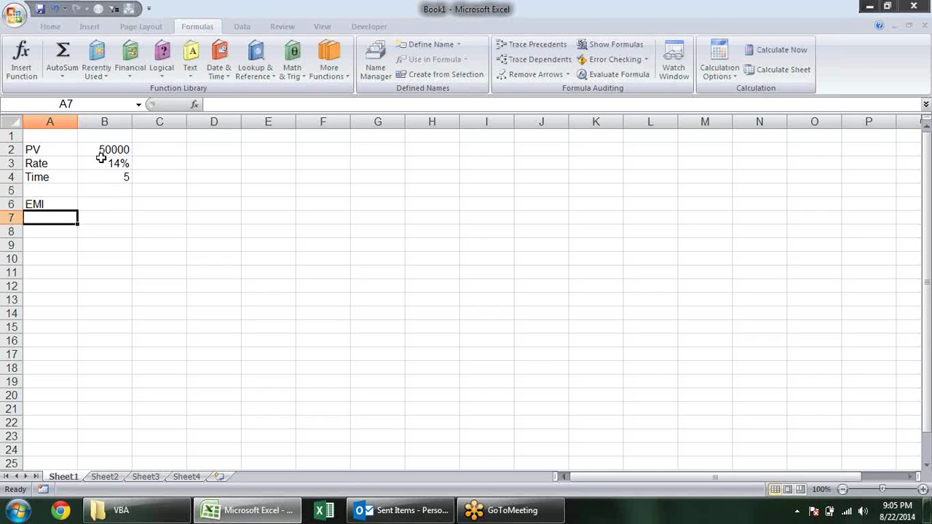
key("Up")
key("Right")
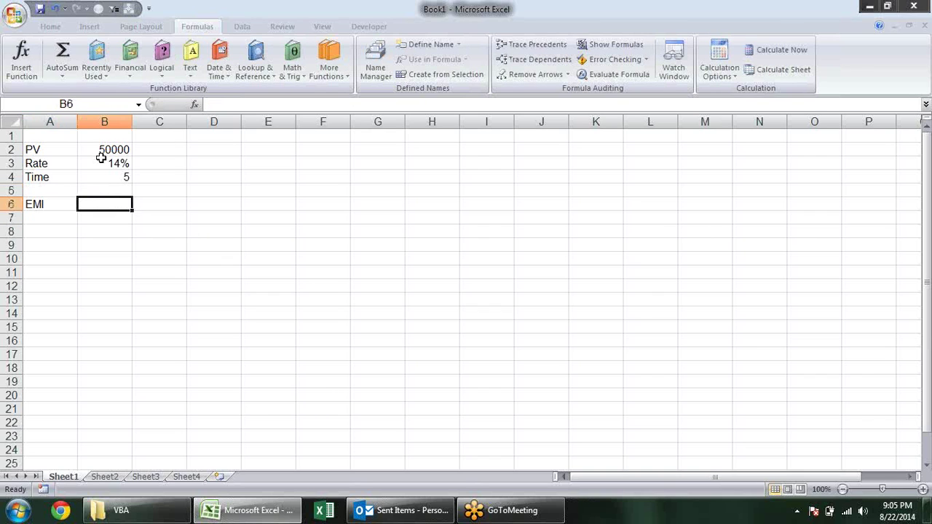
Enter =PMT(B3/12,B4*12,B2) in B6, giving a monthly EMI of ($1,163.41)
type("=")
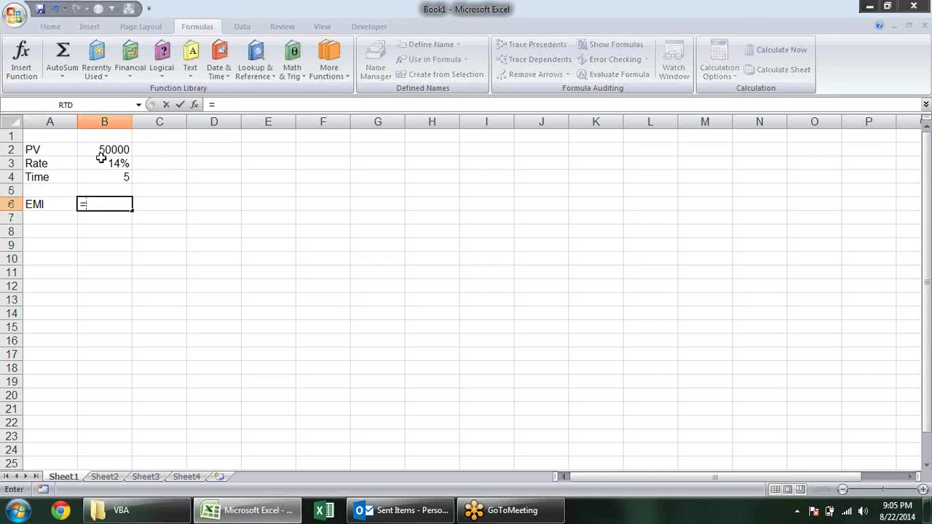
type("pmt")
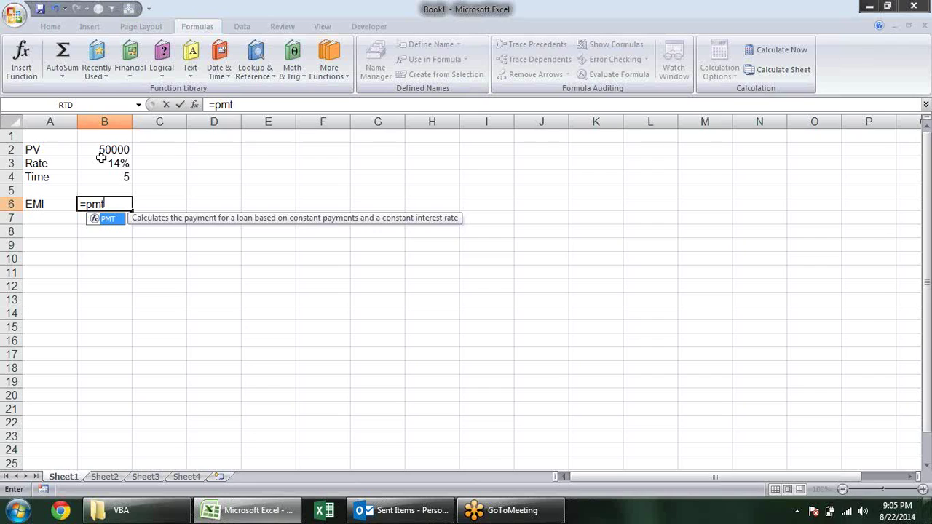
key("Tab")
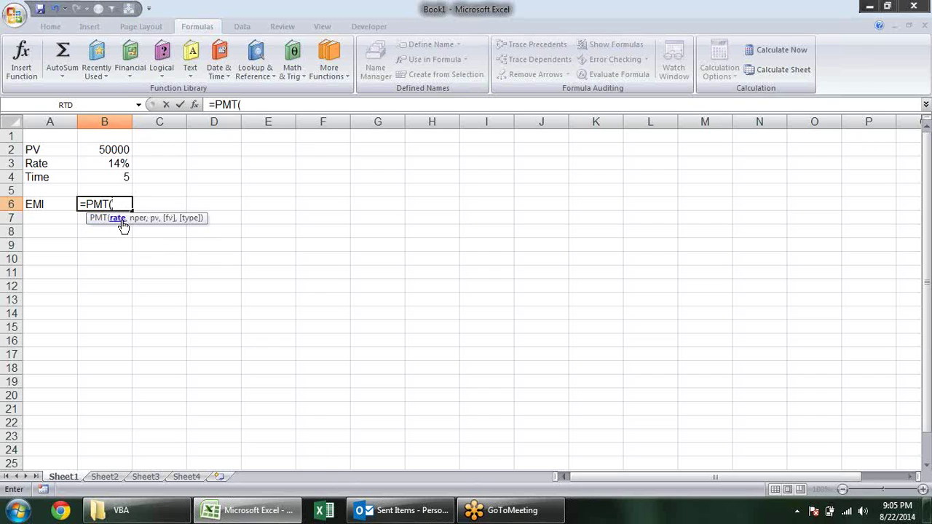
left_click(121, 166)
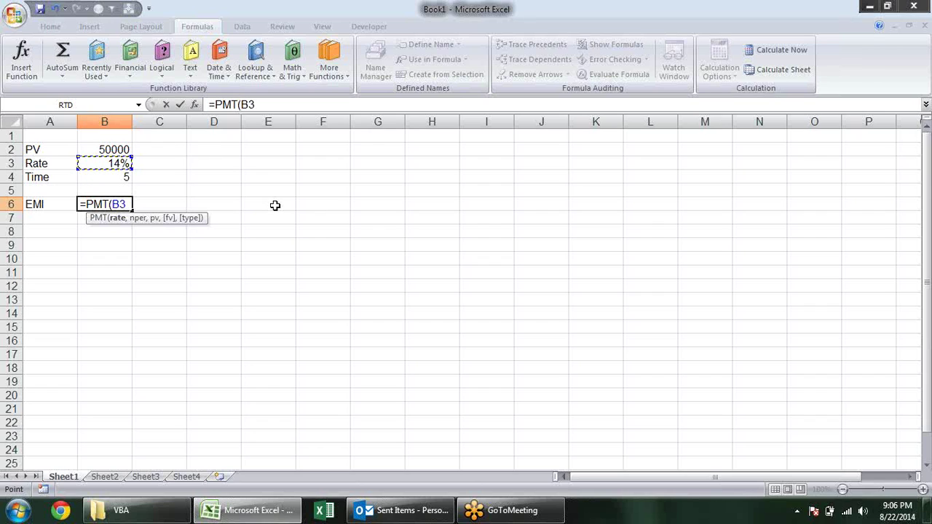
type("/12")
type(",")
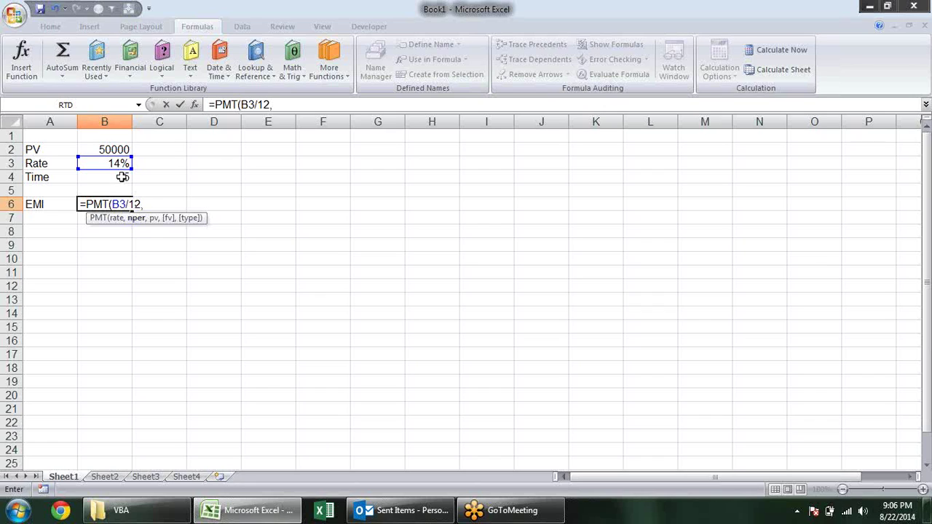
left_click(122, 177)
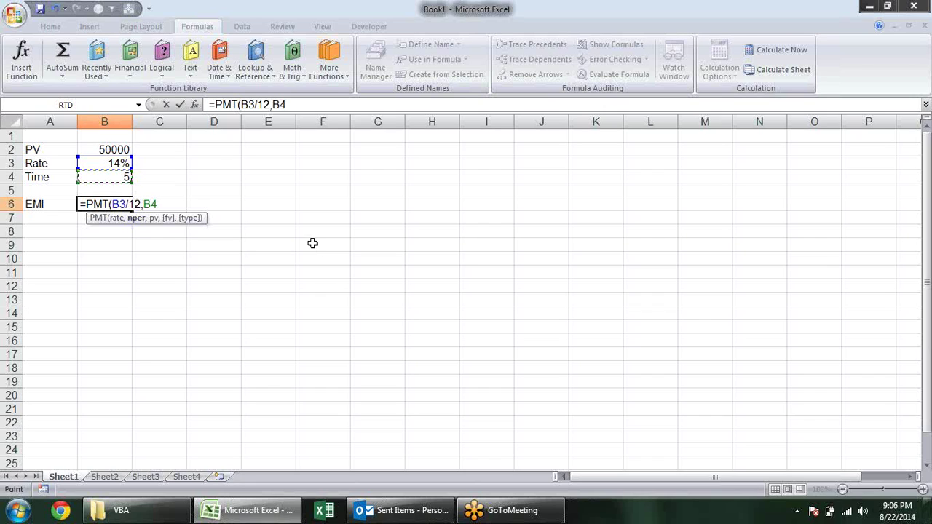
type("*6")
key("BackSpace")
type("12")
type(",")
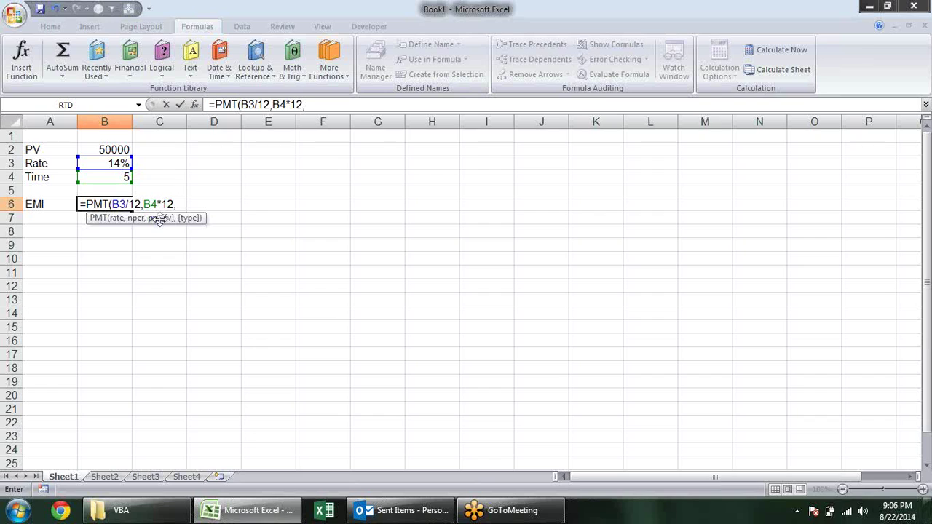
left_click(119, 149)
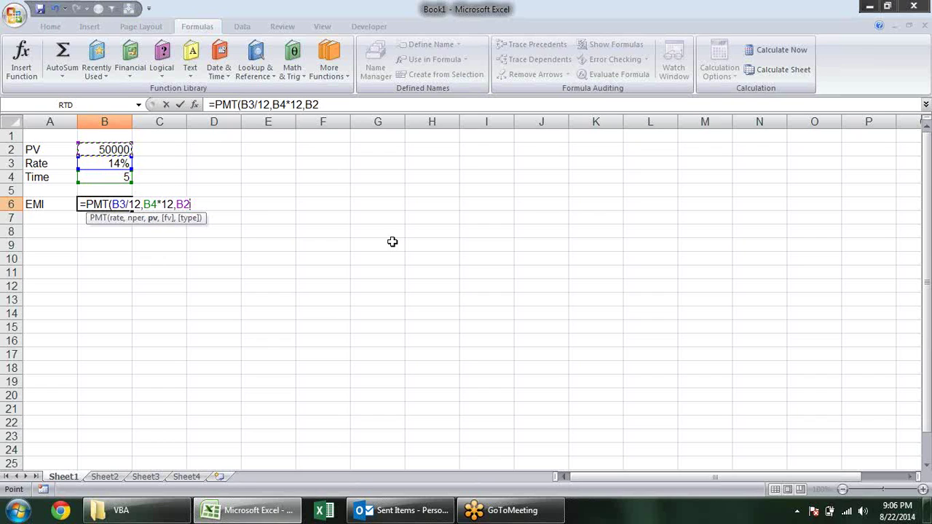
key("Return")
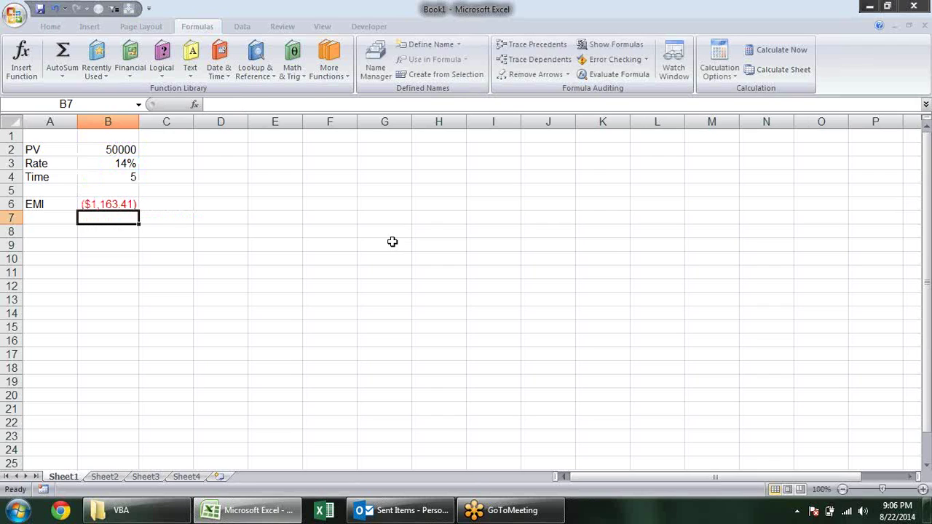
key("Up")
key("F2")
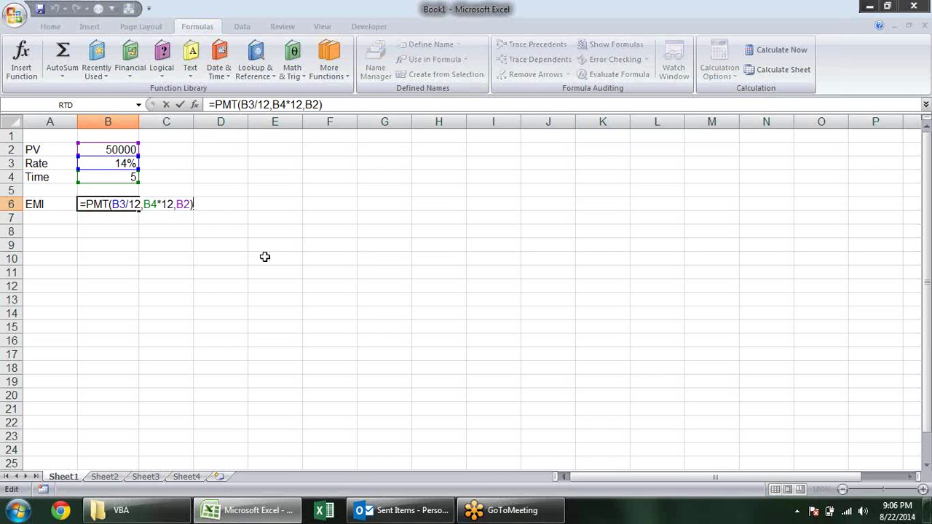
double_click(120, 205)
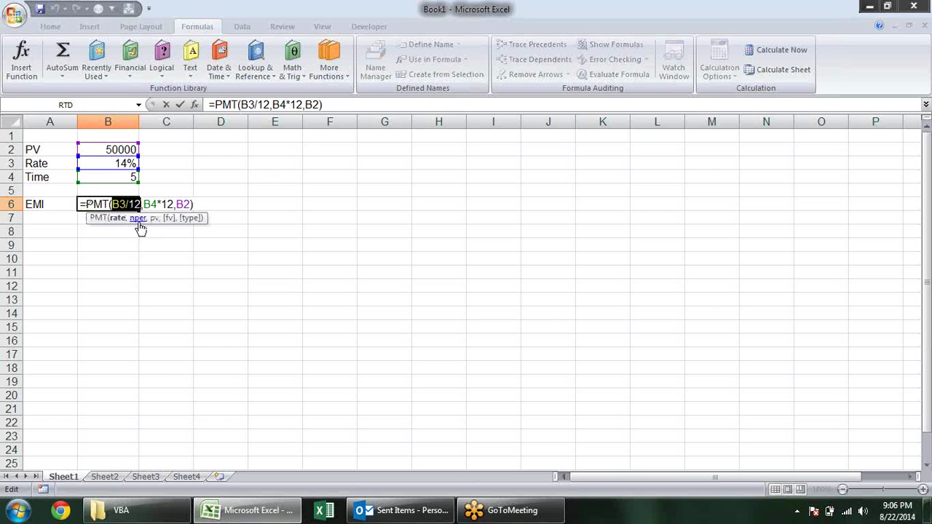
left_click(138, 219)
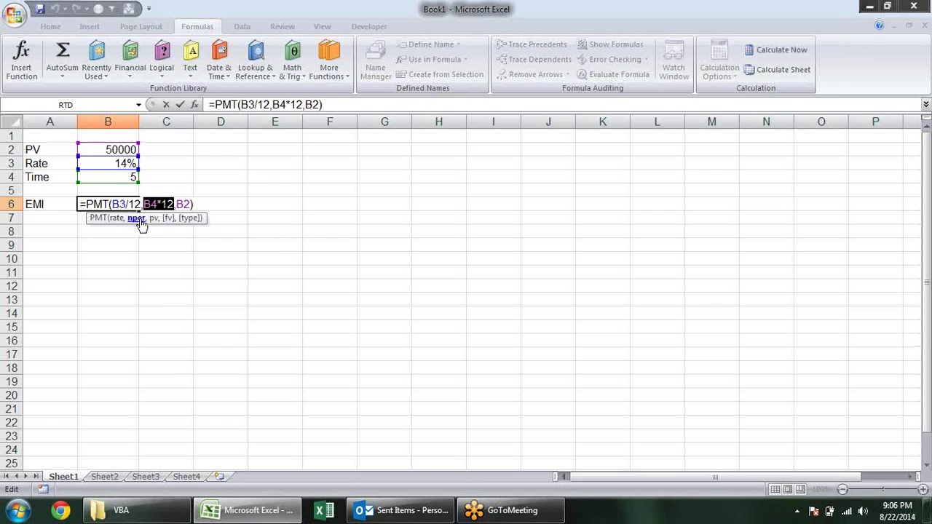
left_click(152, 219)
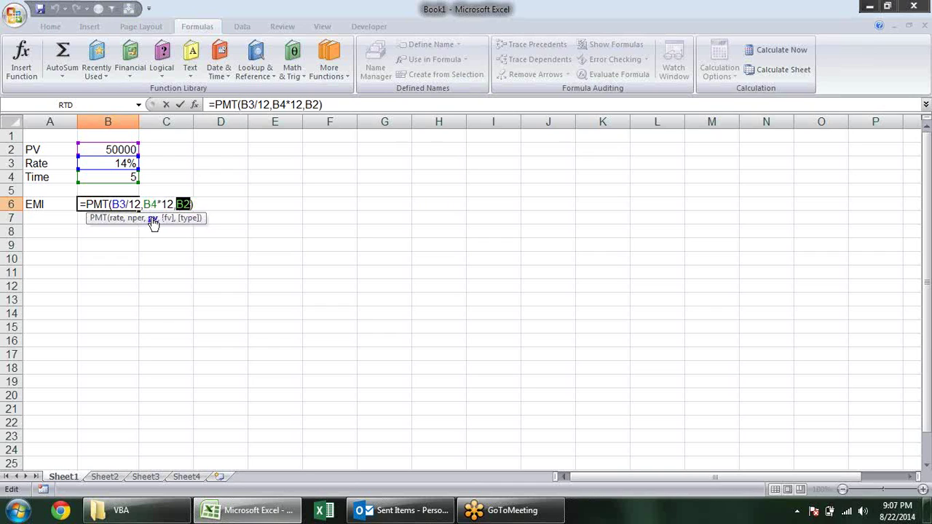
left_click(121, 205)
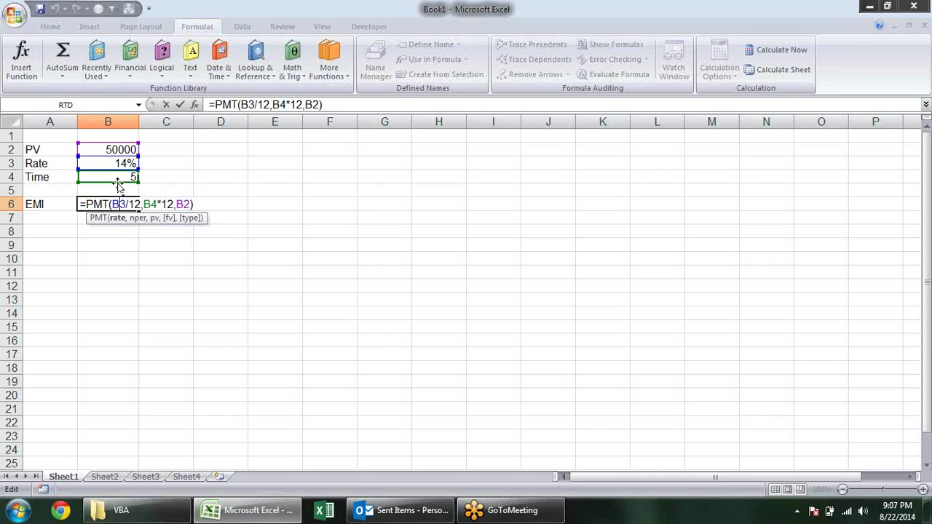
left_click(157, 203)
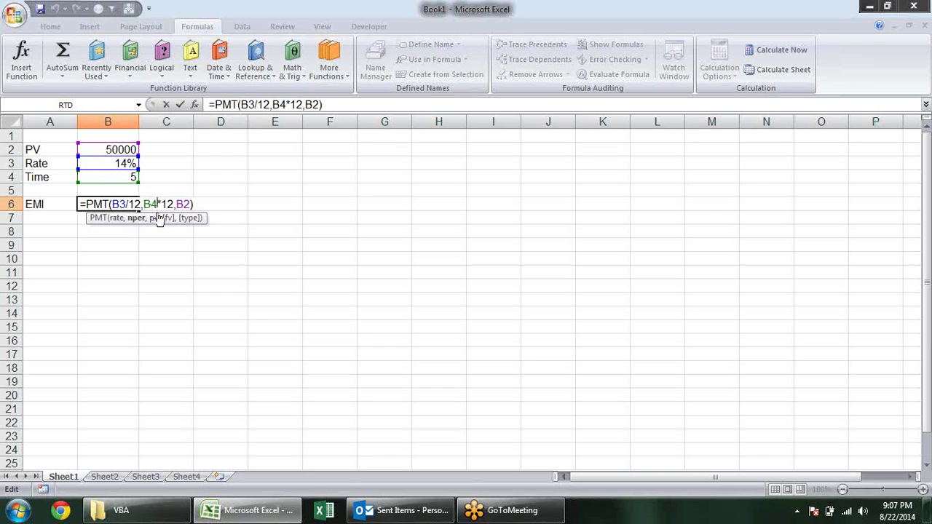
left_click(136, 218)
left_click(119, 220)
left_click(137, 220)
left_click(153, 220)
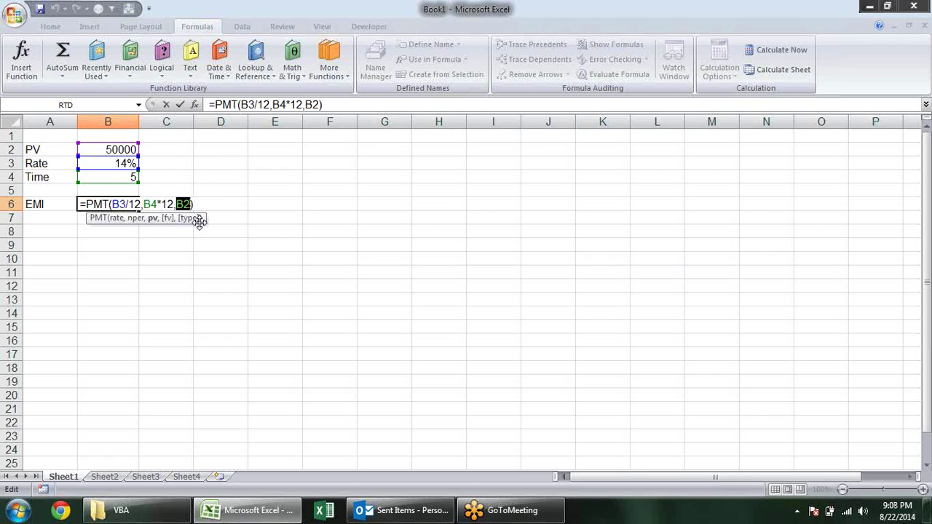
key("Return")
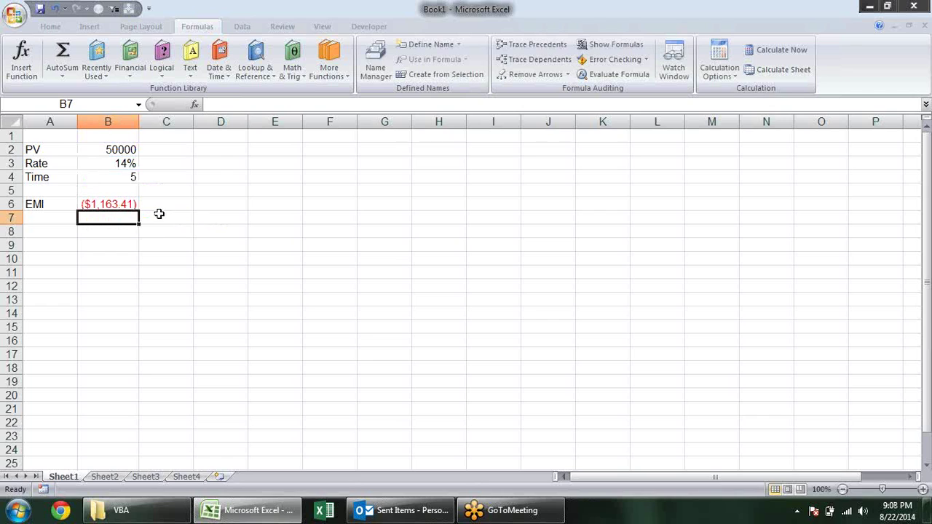
left_click(99, 205)
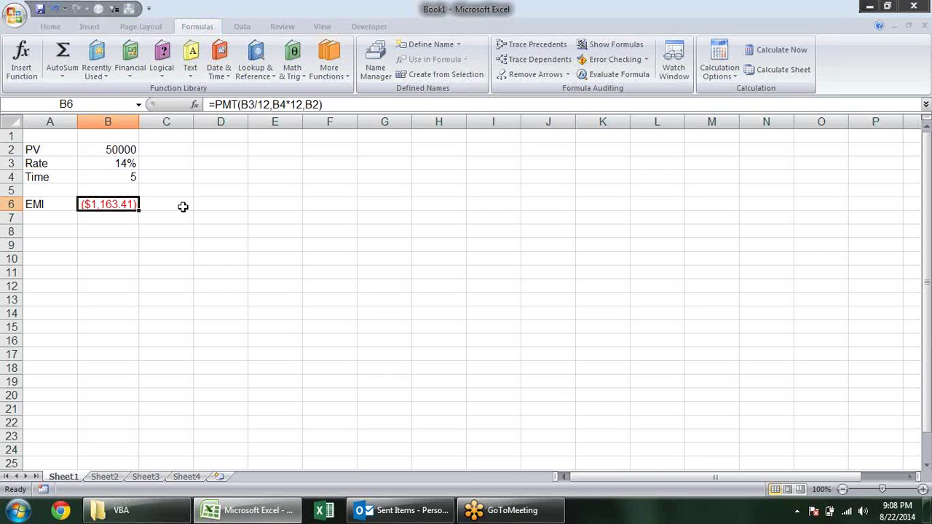
left_click(187, 205)
type("=")
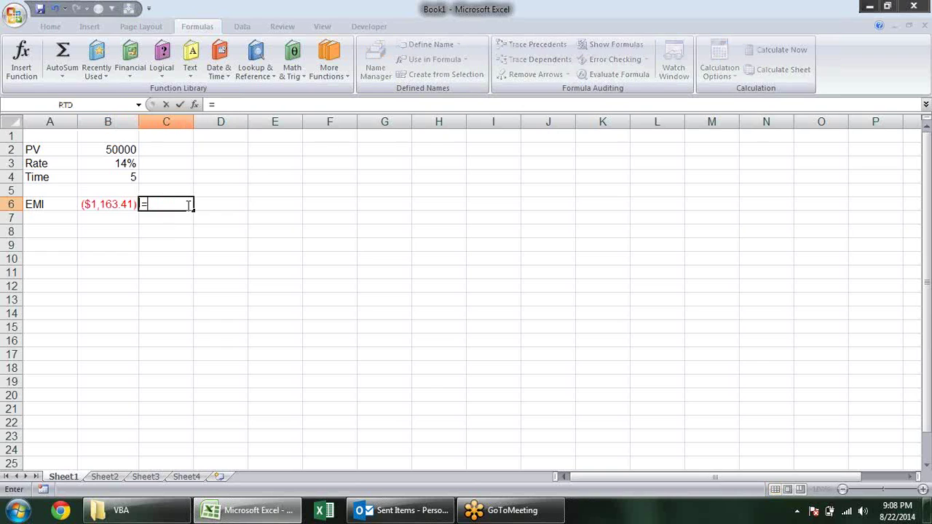
type("abs")
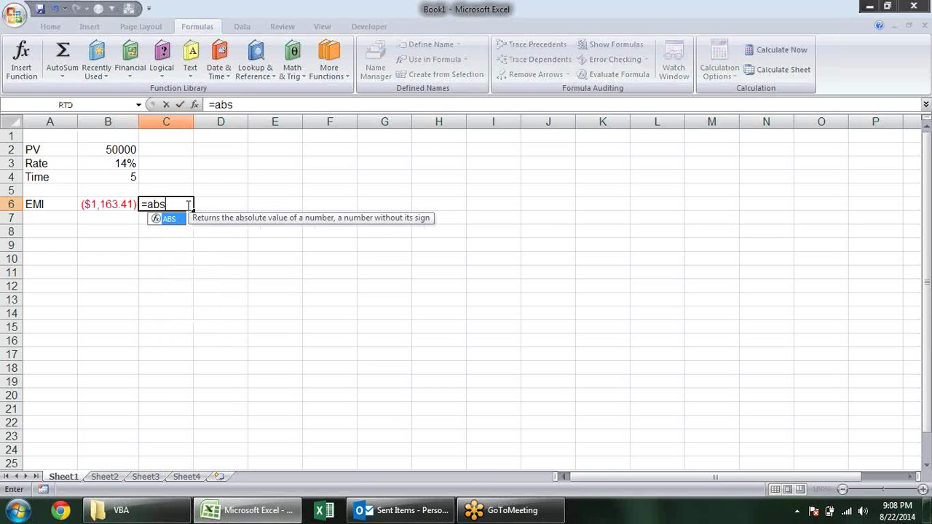
key("Tab")
left_click(127, 203)
key("Return")
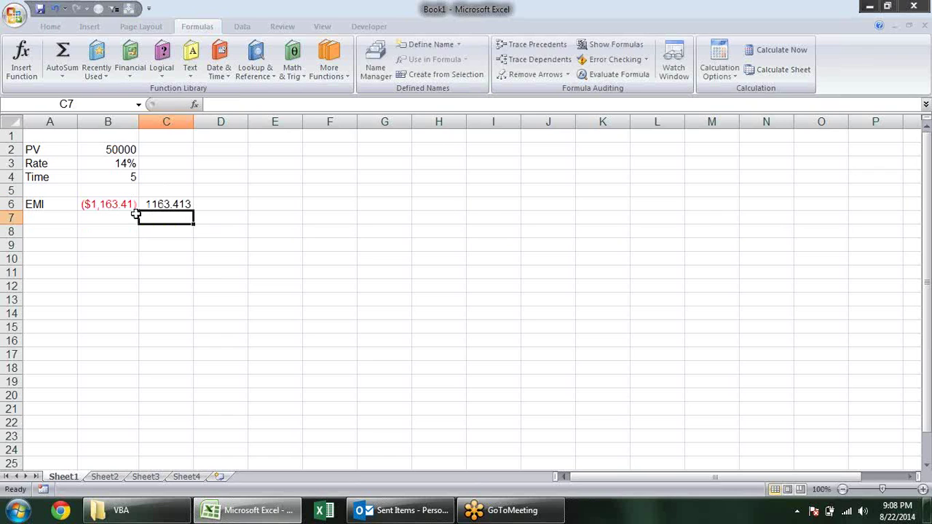
left_click(188, 205)
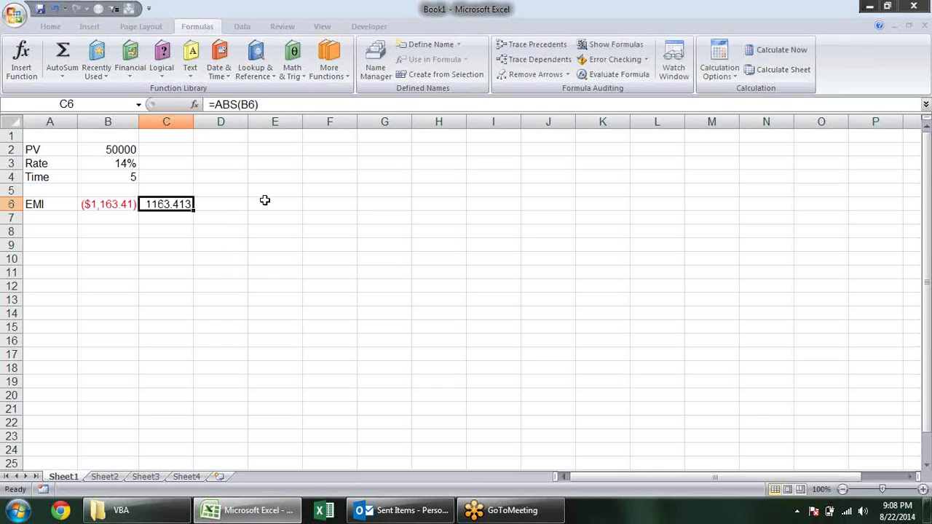
key("Delete")
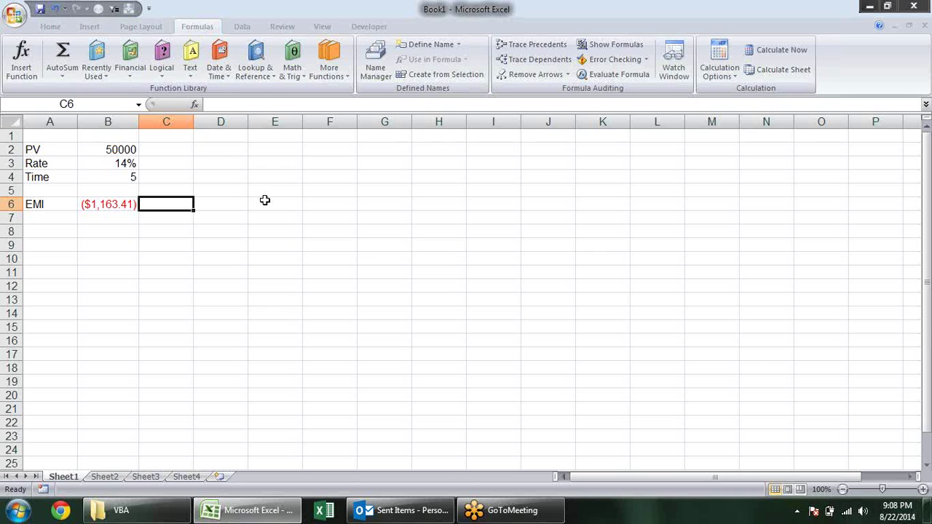
Start a RATE formula in D6, then abandon the garbled attempt
key("Right")
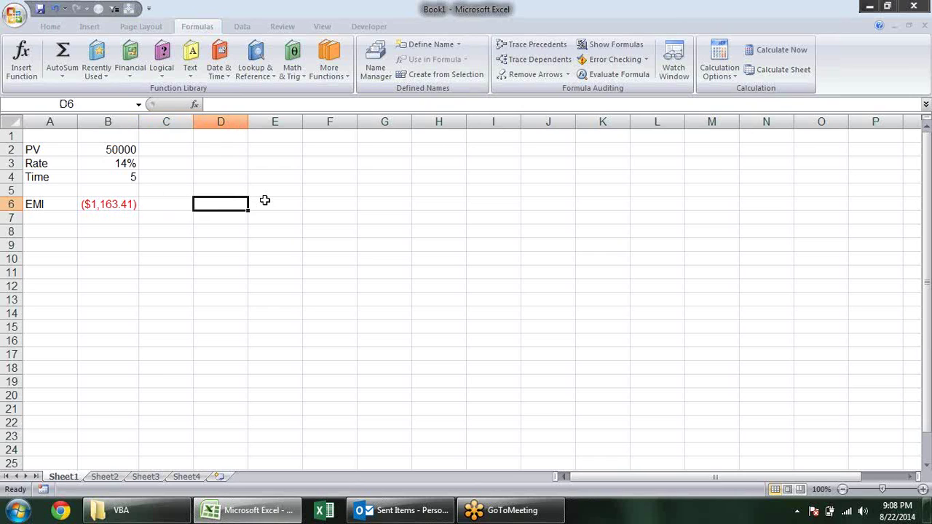
type("n")
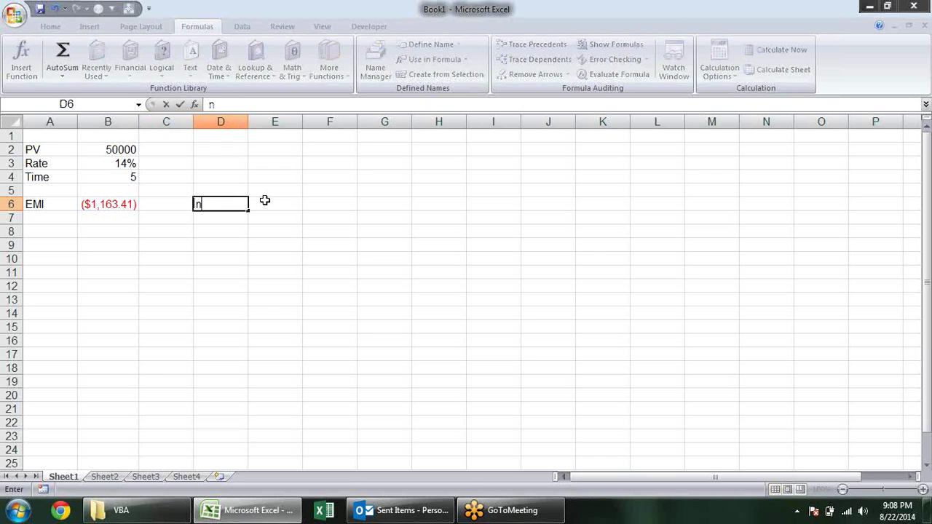
key("Escape")
type("ra")
key("BackSpace")
key("BackSpace")
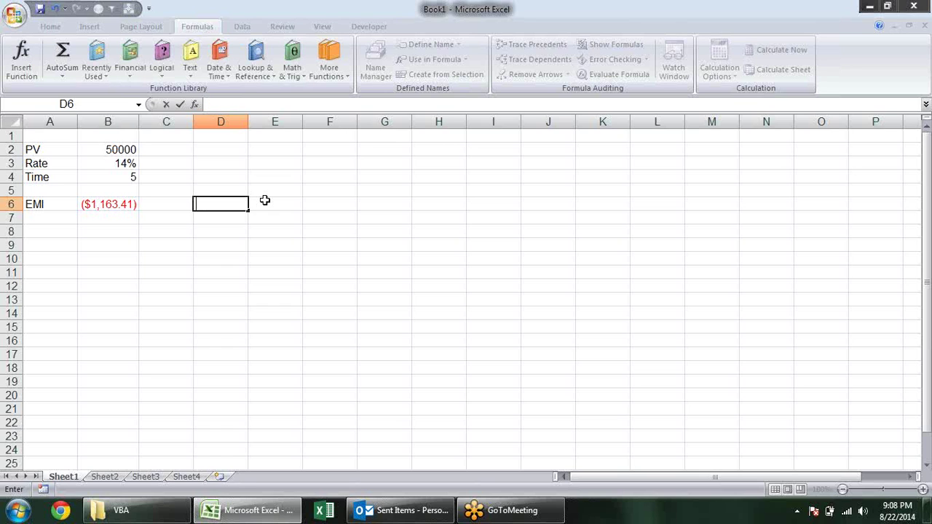
type("=ra")
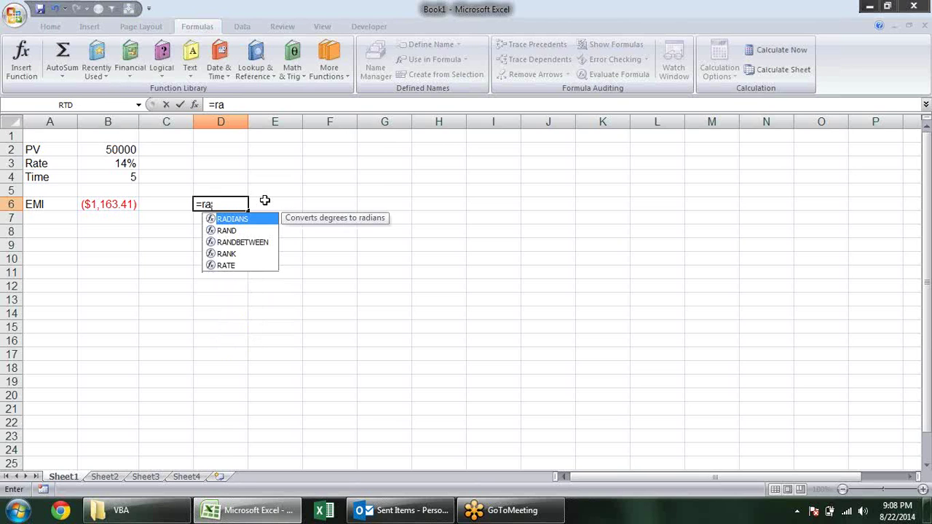
type("t")
key("Tab")
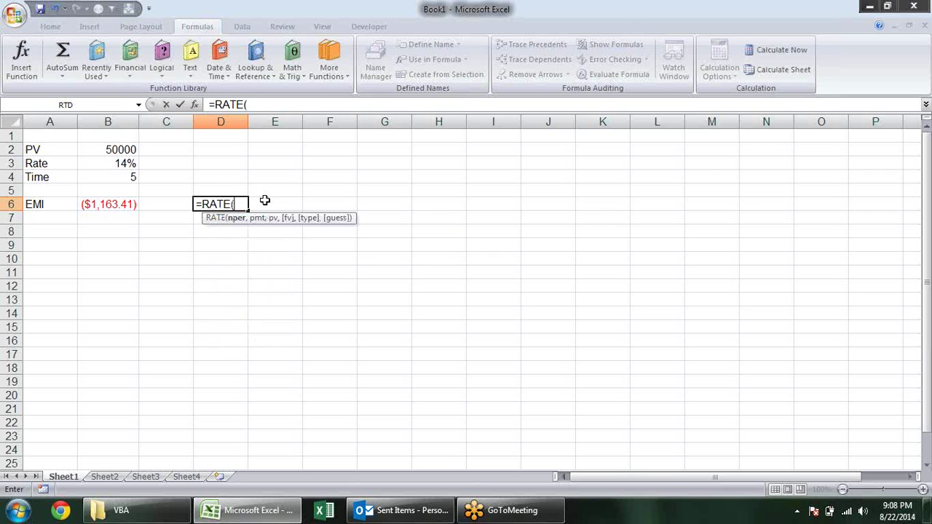
left_click(115, 175)
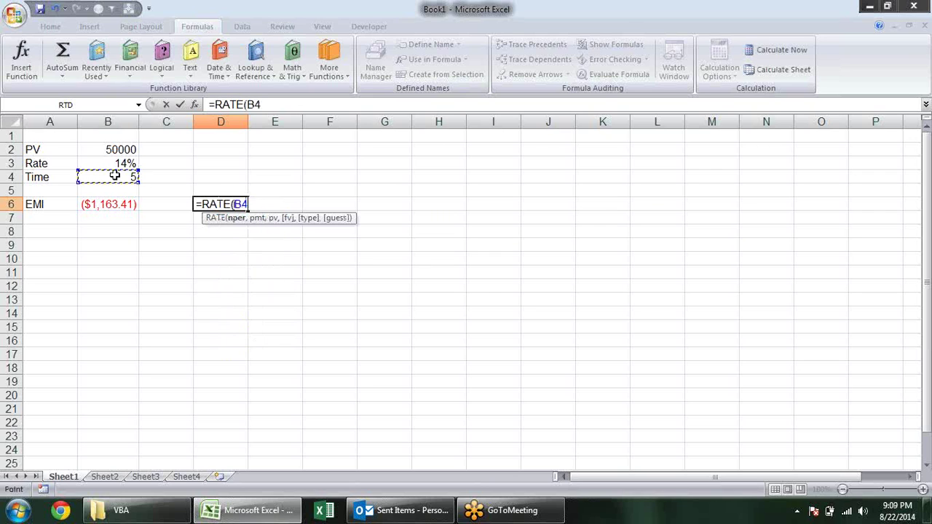
type("*")
key("ctrl+Down")
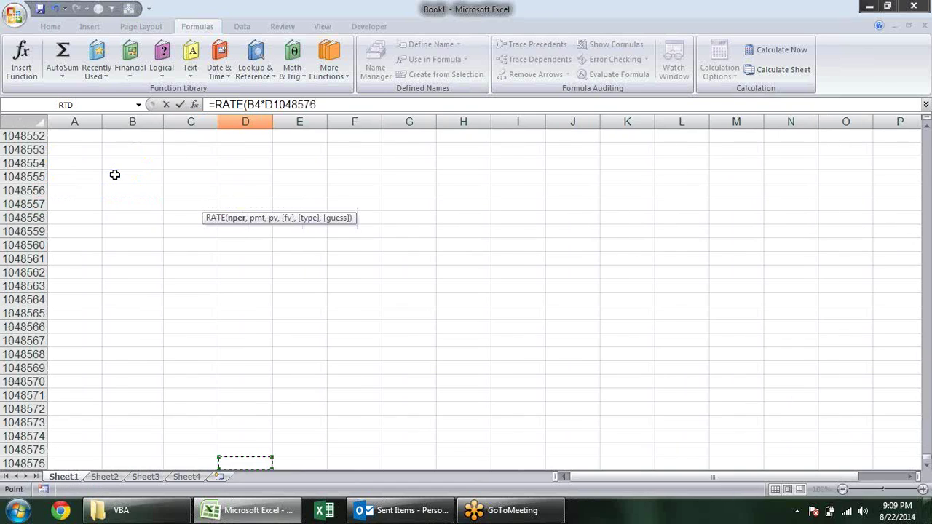
key("Escape")
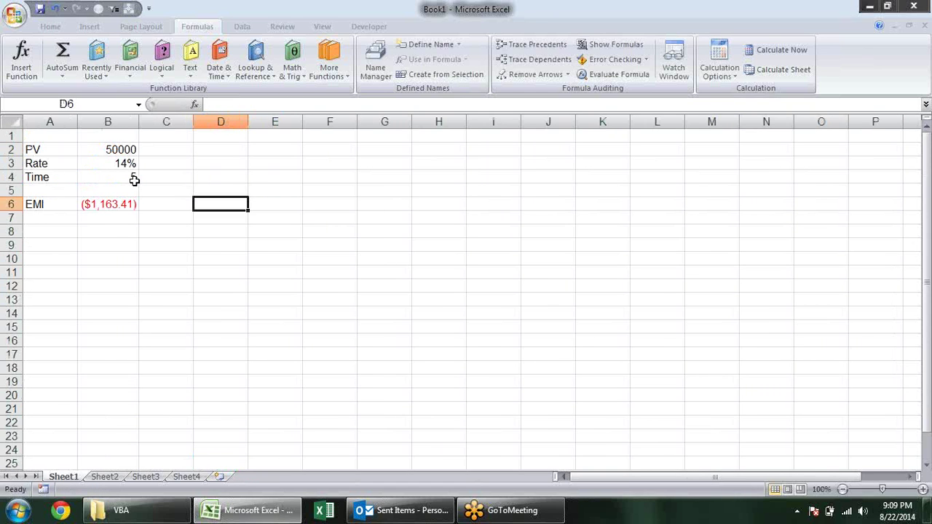
Enter =RATE(B4*12,B6,B2) in D6, returning a 1% monthly rate
type("=ra")
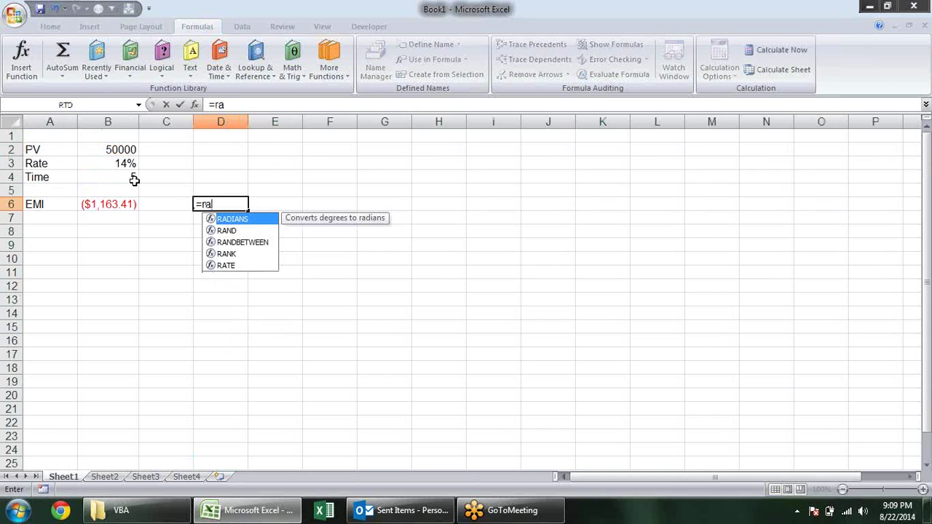
type("t")
key("Tab")
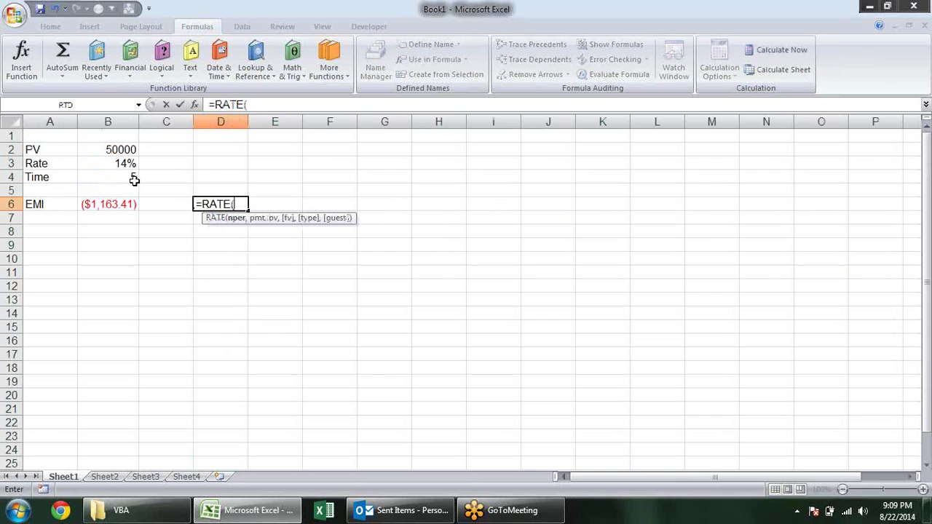
key("Return")
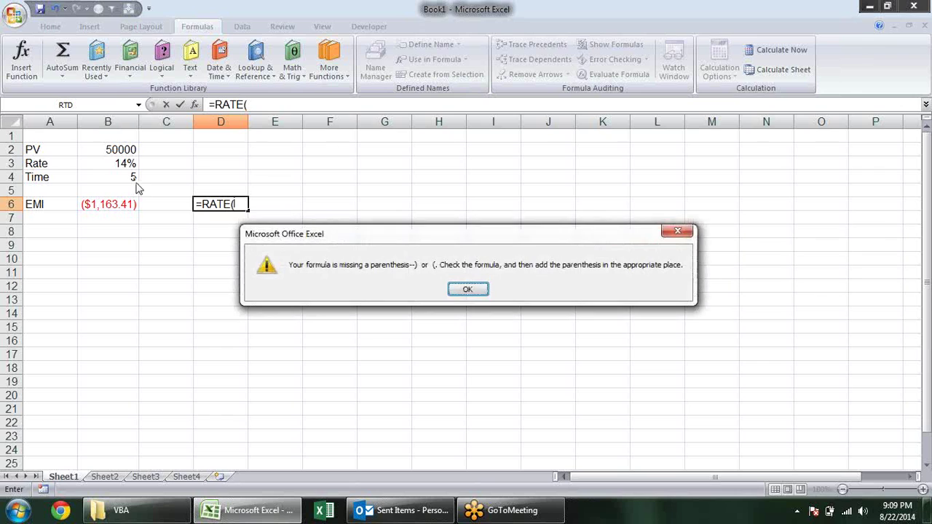
key("Return")
left_click(244, 205)
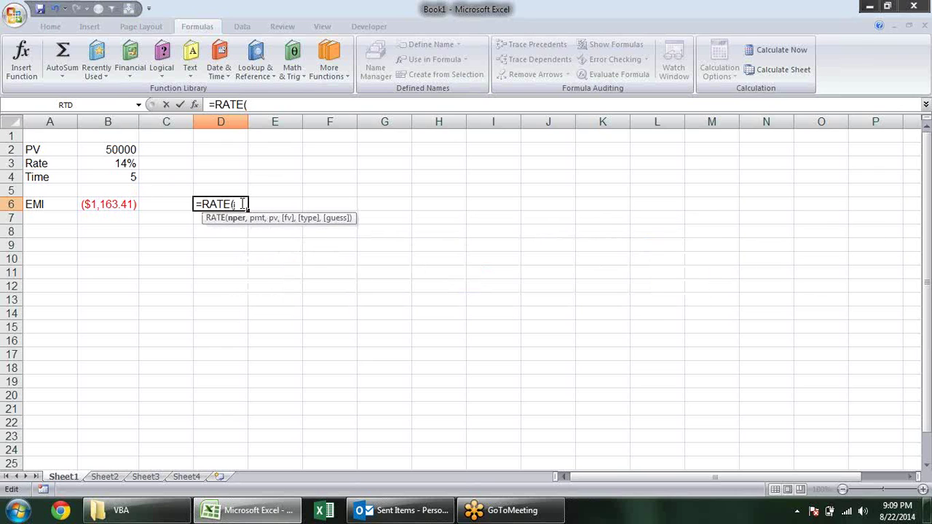
left_click(135, 178)
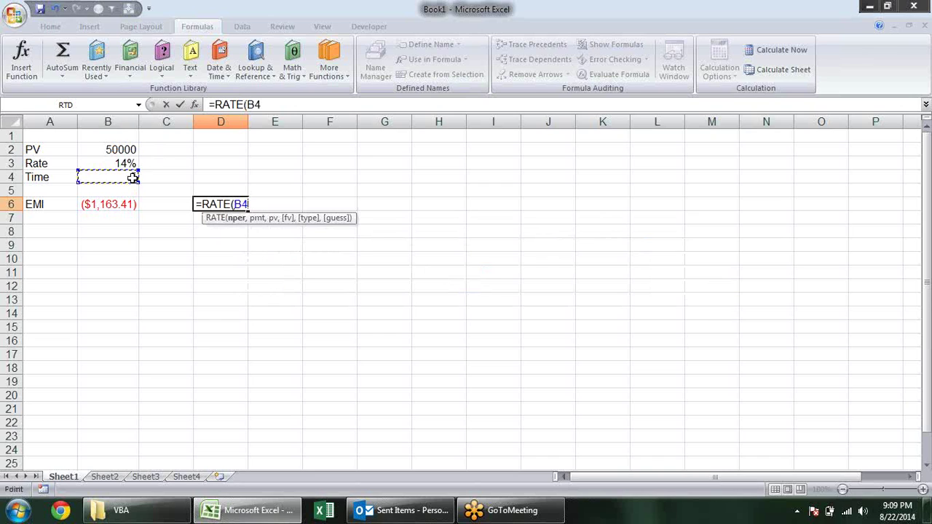
type("*")
type("12,")
left_click(122, 205)
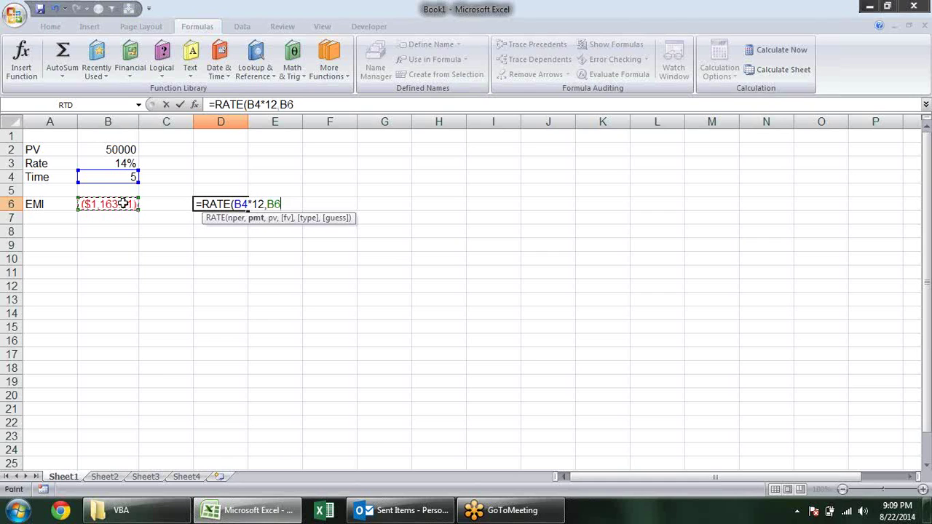
type(",")
left_click(132, 149)
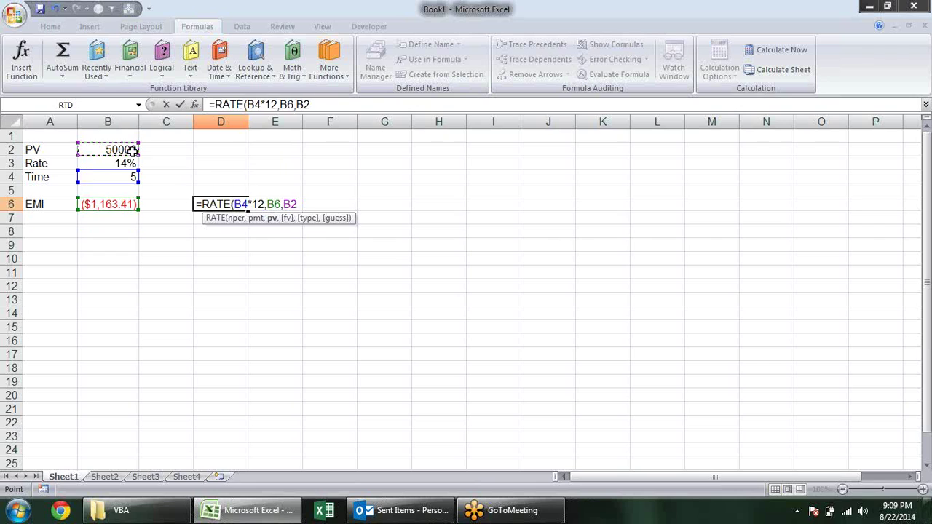
key("Return")
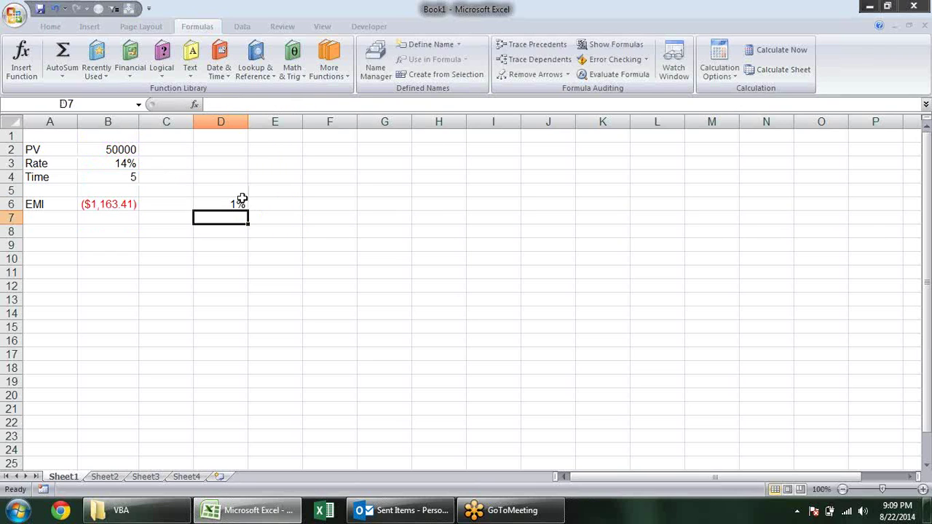
left_click(242, 203)
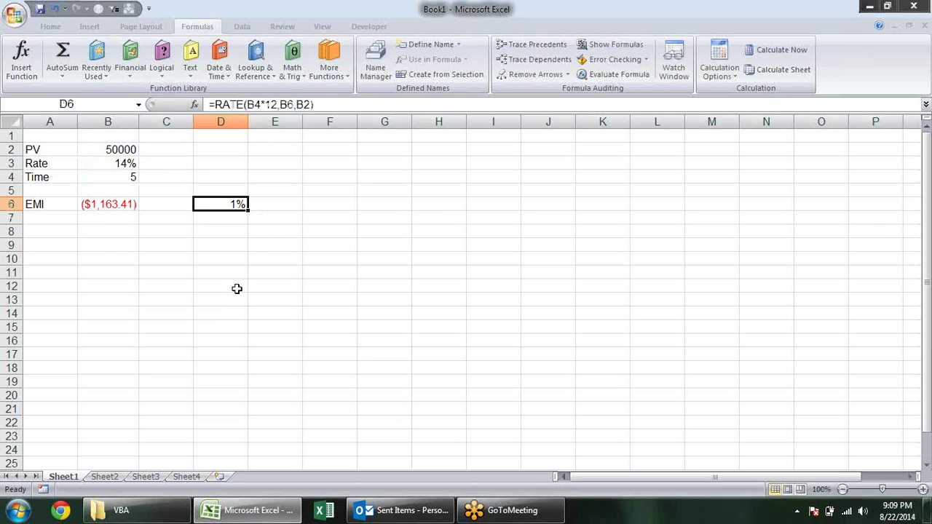
Append *12 to D6's RATE formula so it shows the 14% annual rate
double_click(241, 204)
left_click(309, 205)
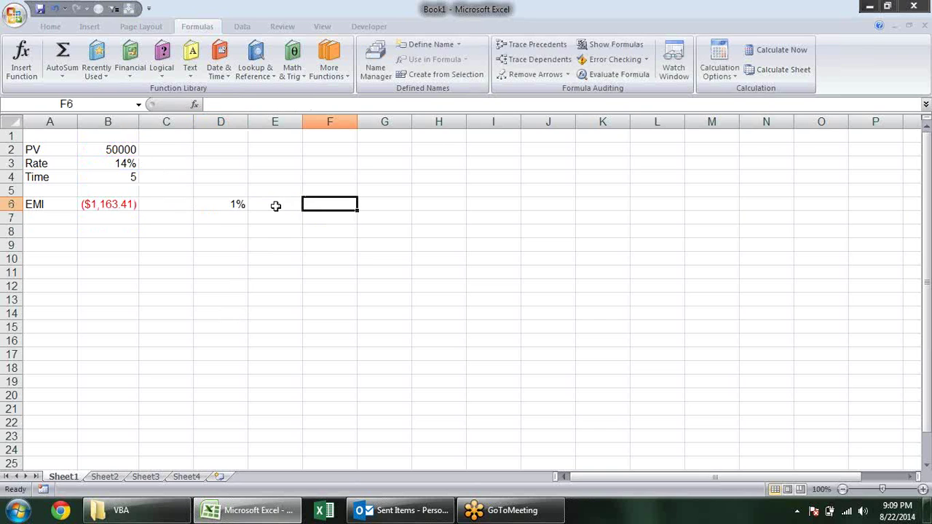
left_click(241, 204)
left_click(327, 106)
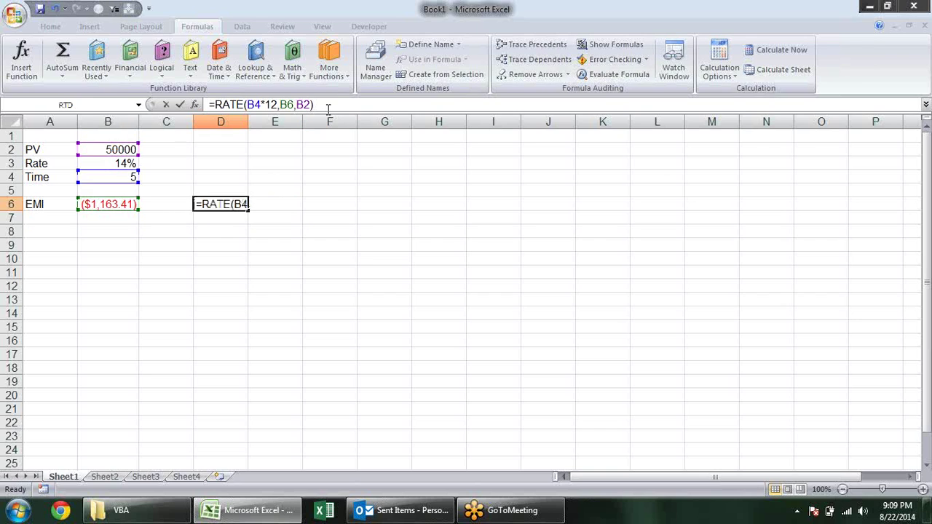
type("*12")
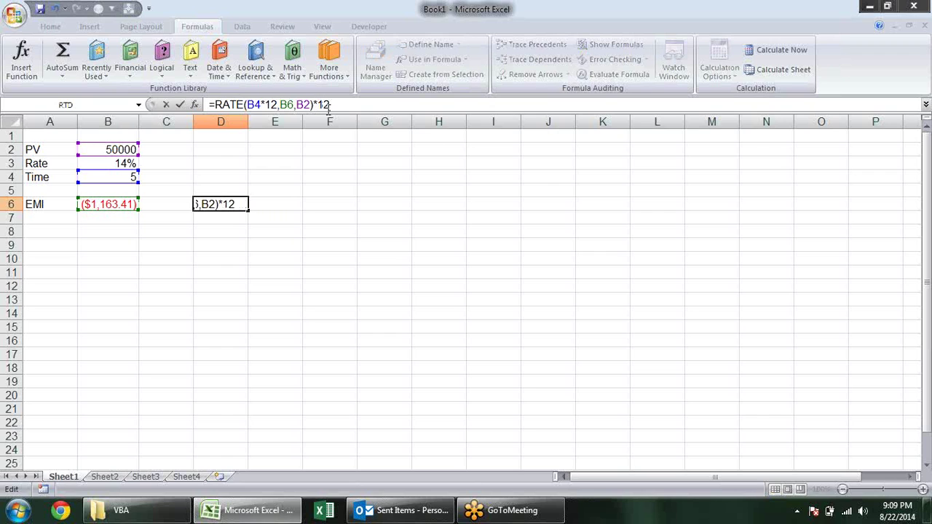
key("Return")
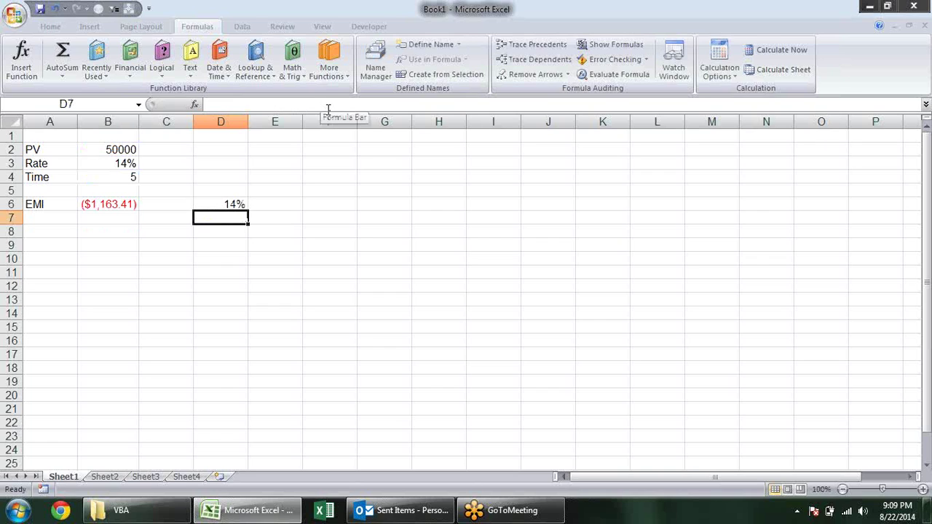
key("Up")
key("Right")
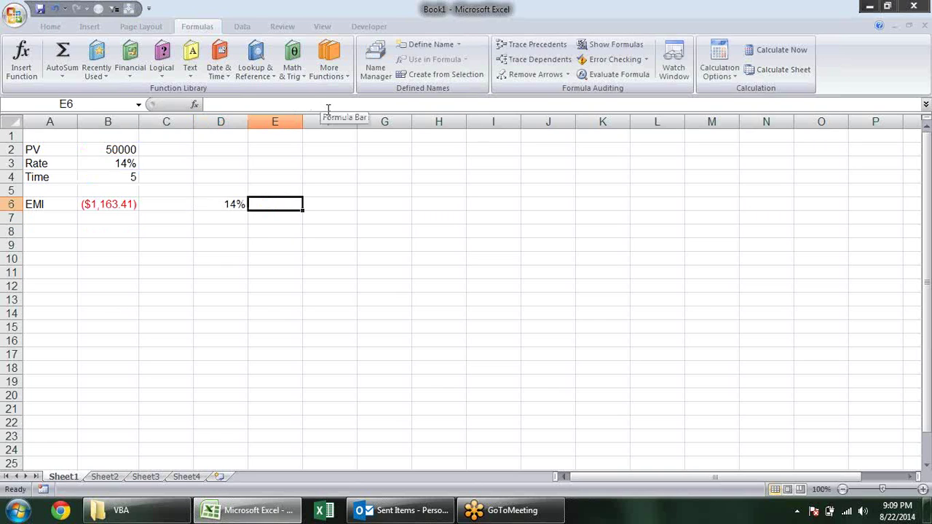
type("=")
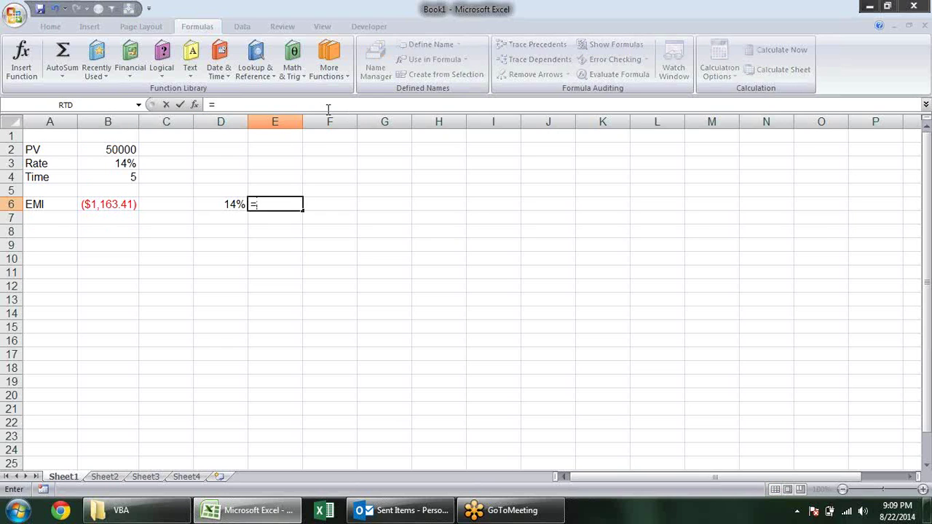
key("Escape")
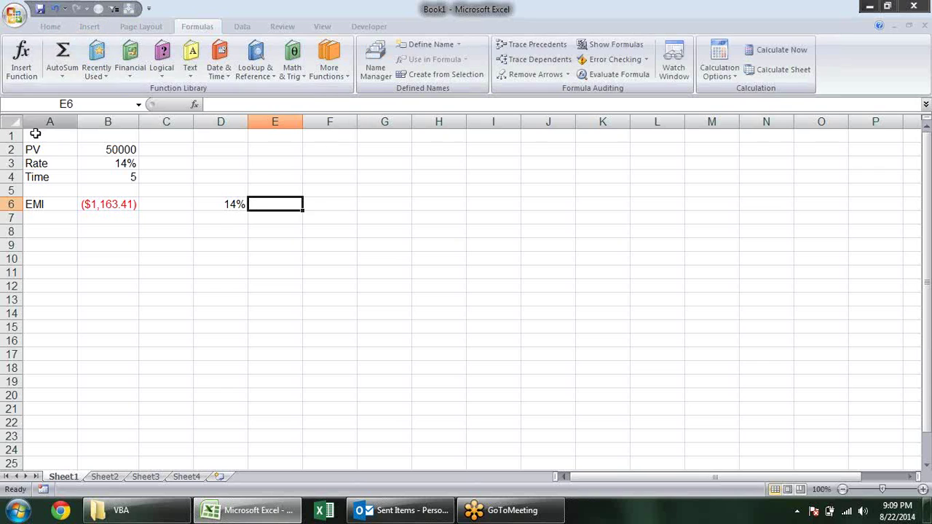
left_click(69, 163)
left_click_drag(65, 177, 131, 177)
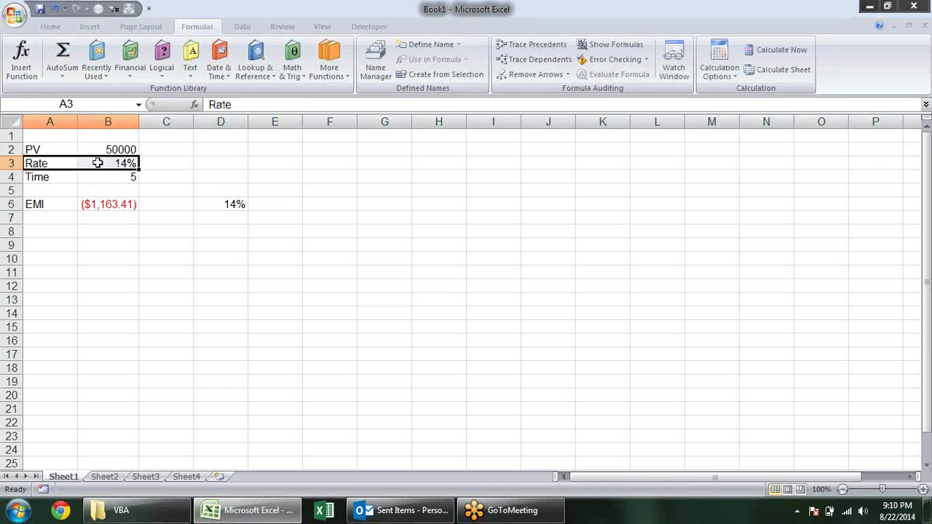
left_click_drag(44, 163, 128, 179)
left_click(225, 204)
left_click(126, 206)
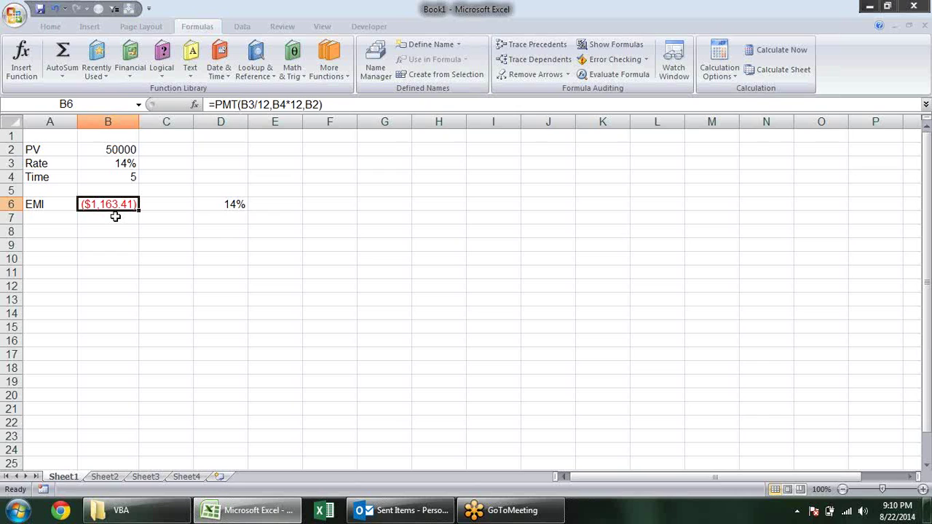
double_click(235, 202)
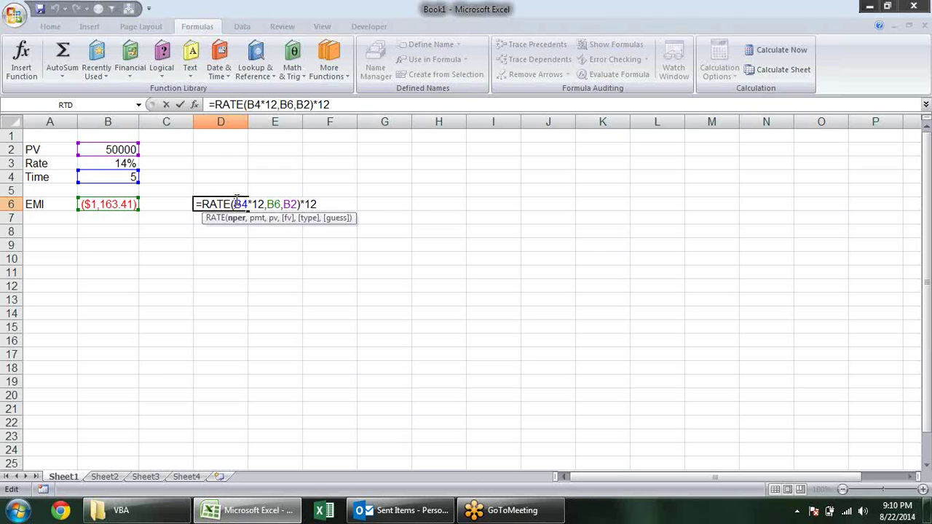
key("Return")
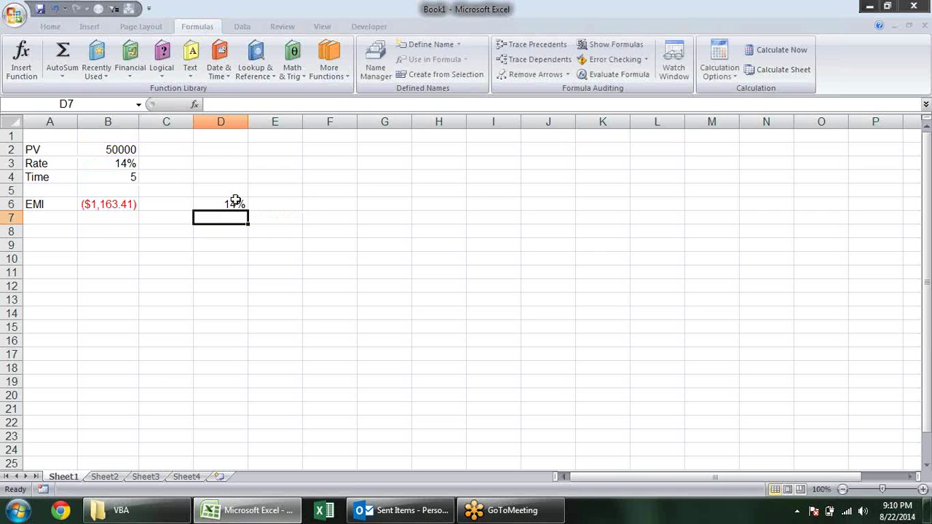
left_click(292, 203)
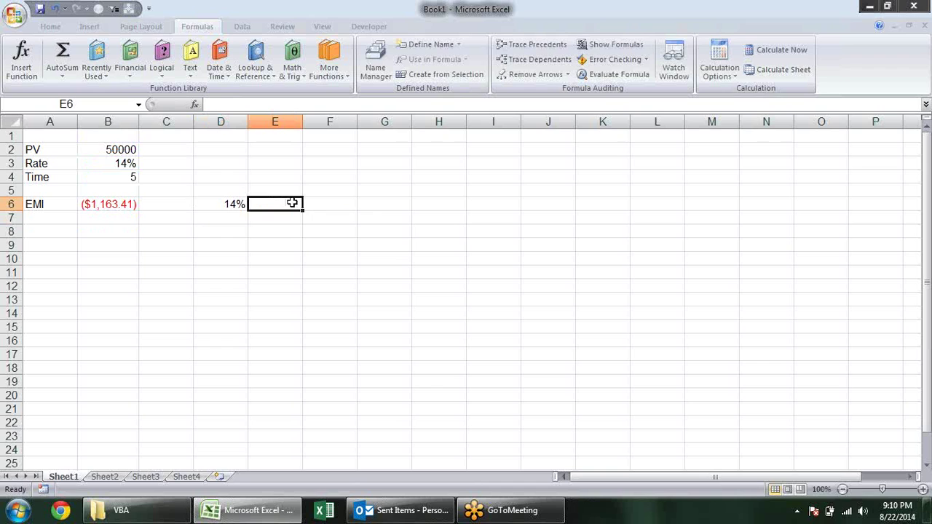
Enter =NPER(B3/12,B6,B2) in E6, giving 60 periods
type("=np")
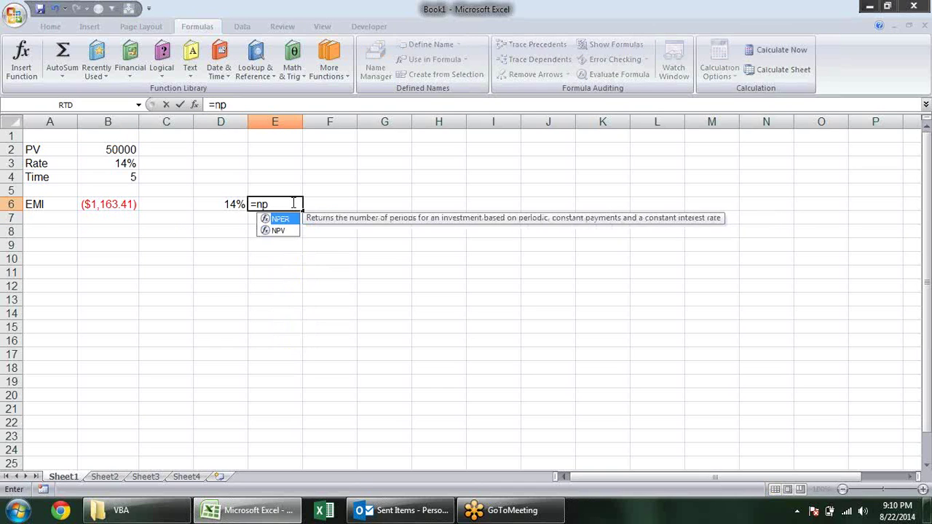
key("Tab")
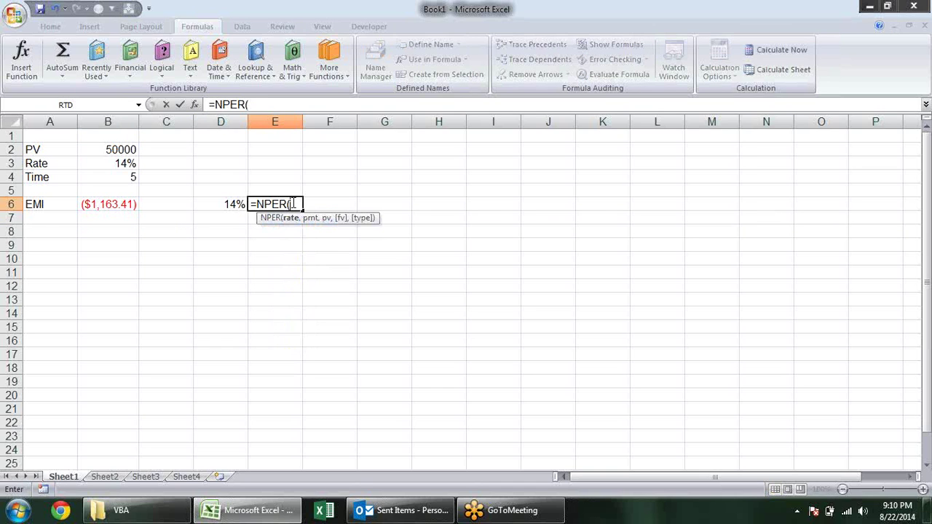
left_click(128, 163)
type("/12")
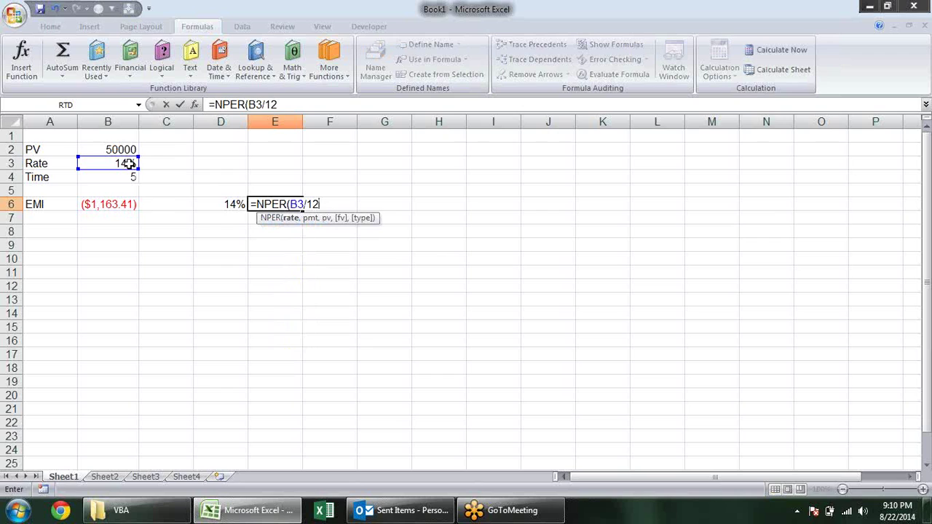
type(",")
left_click(106, 207)
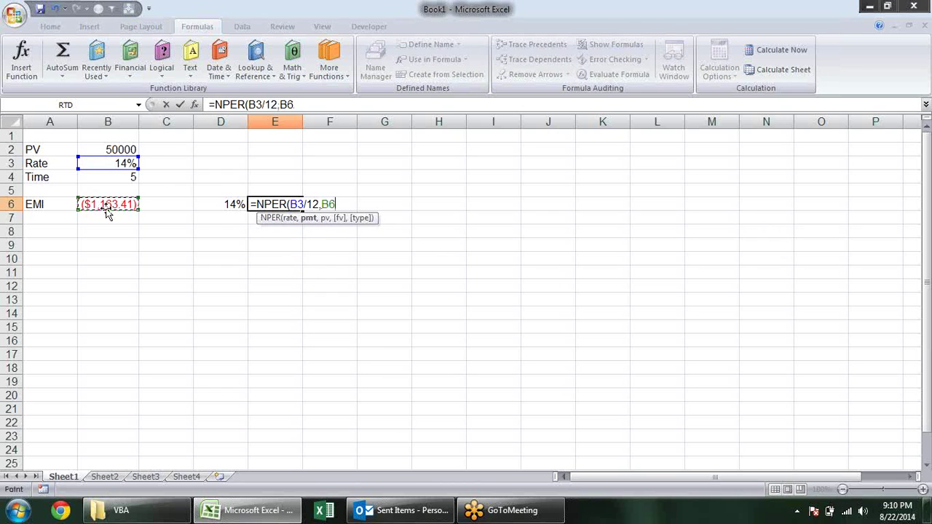
type(",")
left_click(94, 151)
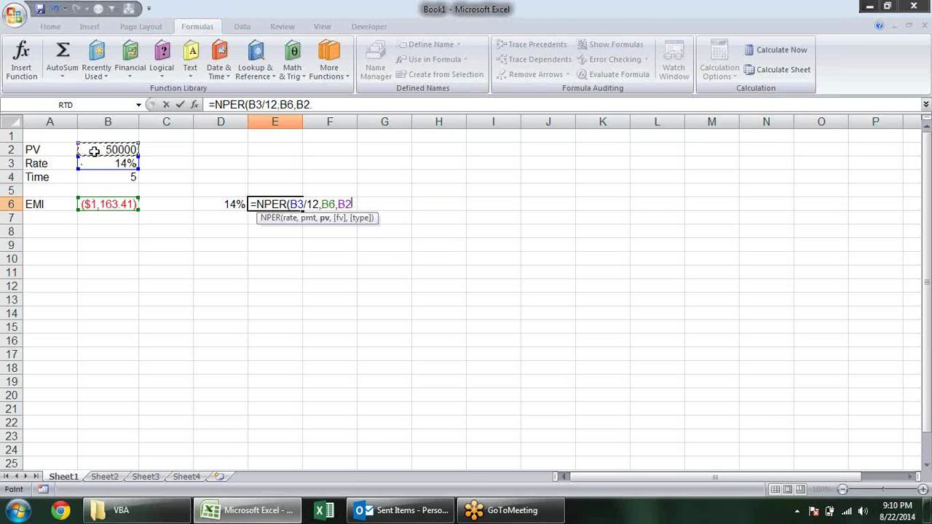
key("Return")
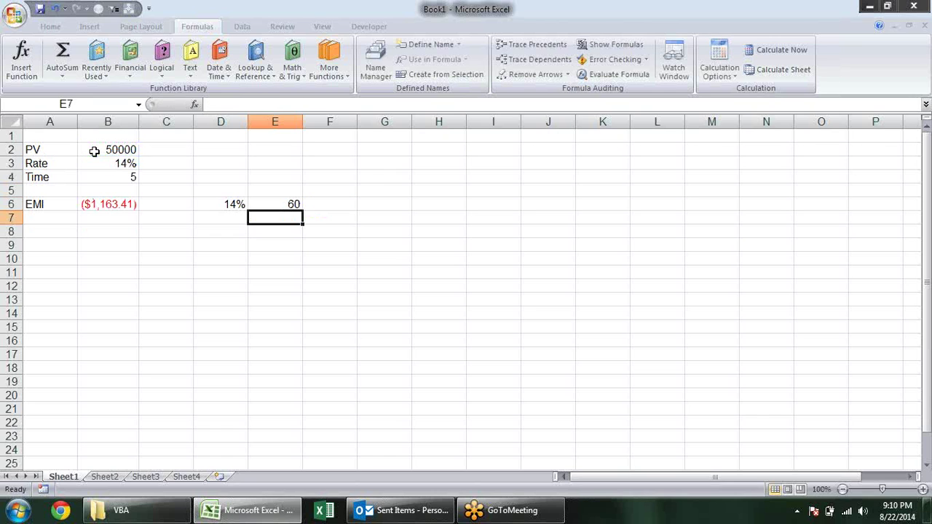
Append /12 to E6's formula to show 5 years, then clear D6:E6
double_click(298, 203)
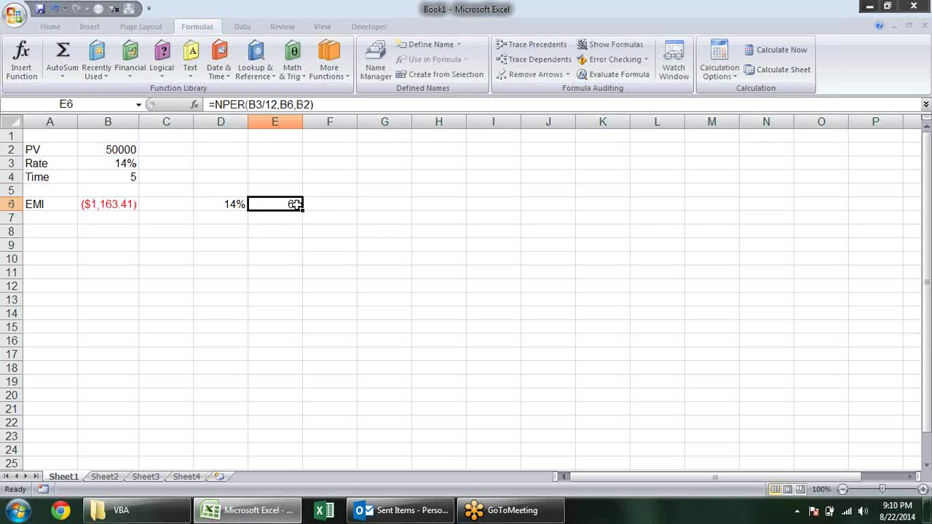
left_click(358, 203)
left_click(290, 203)
left_click(325, 104)
type("/12")
key("Return")
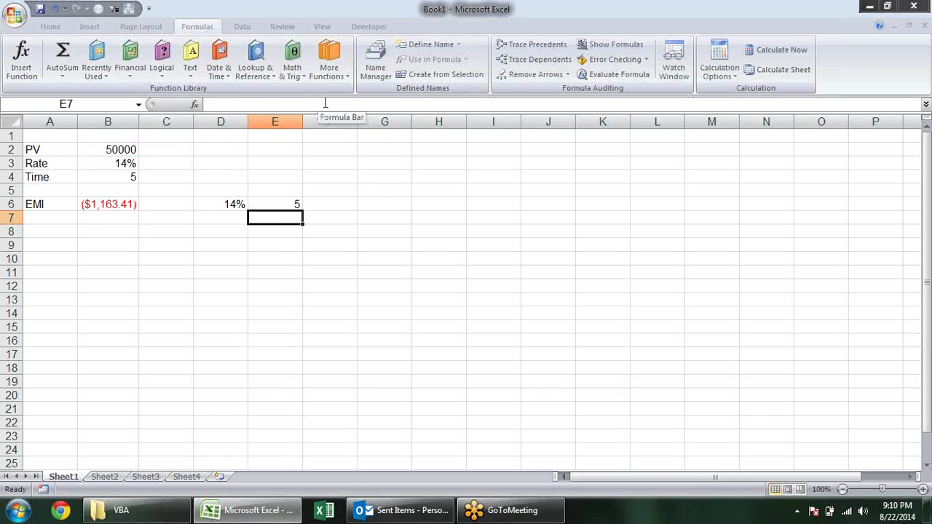
key("Up")
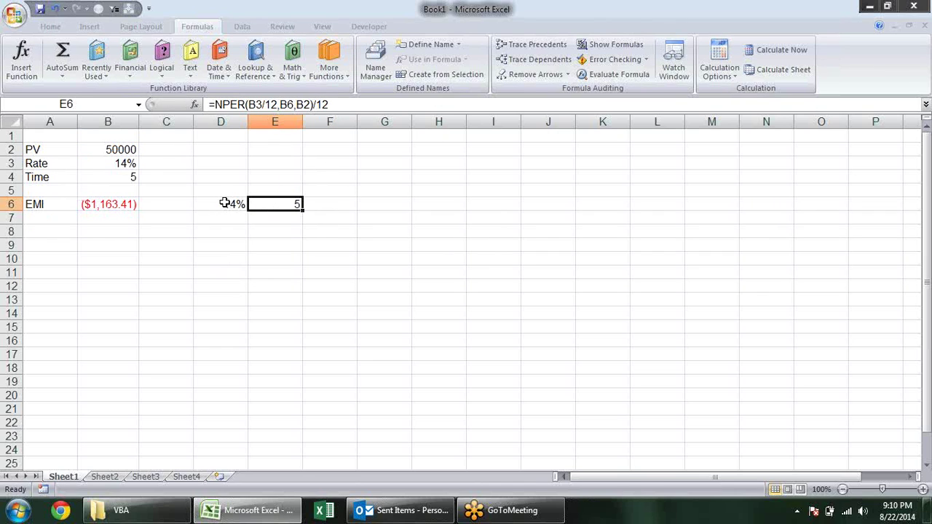
left_click_drag(228, 203, 266, 204)
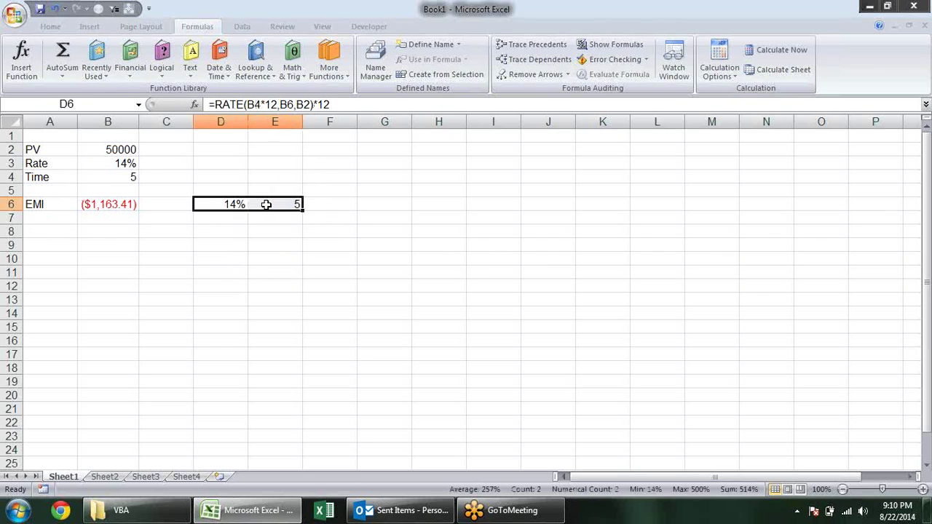
key("Delete")
key("Up")
key("Up")
key("Up")
key("Up")
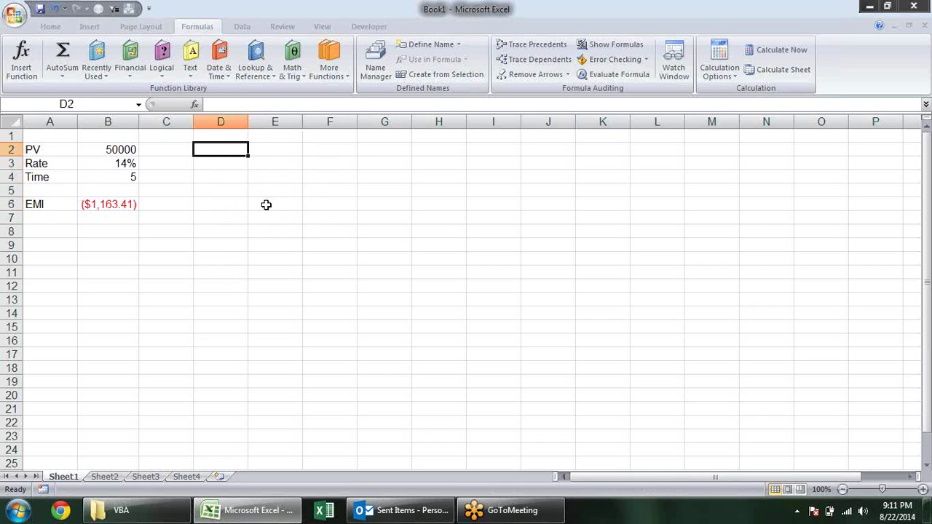
Start an FV formula in E5 with rate B3/12
key("Left")
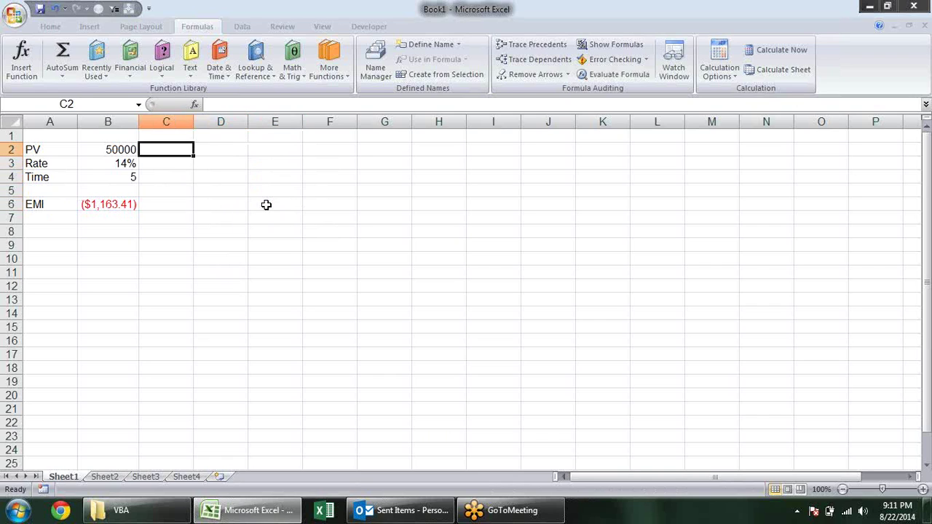
key("Left")
key("Left")
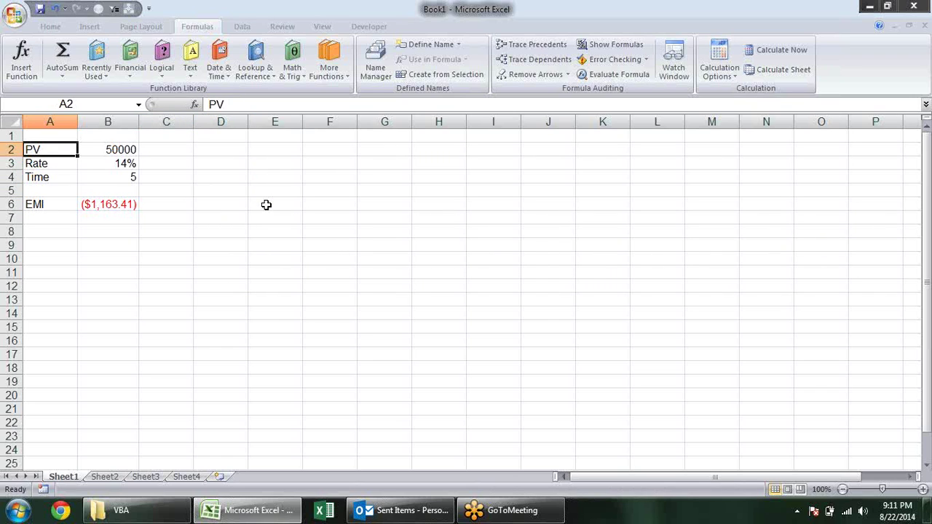
key("Right")
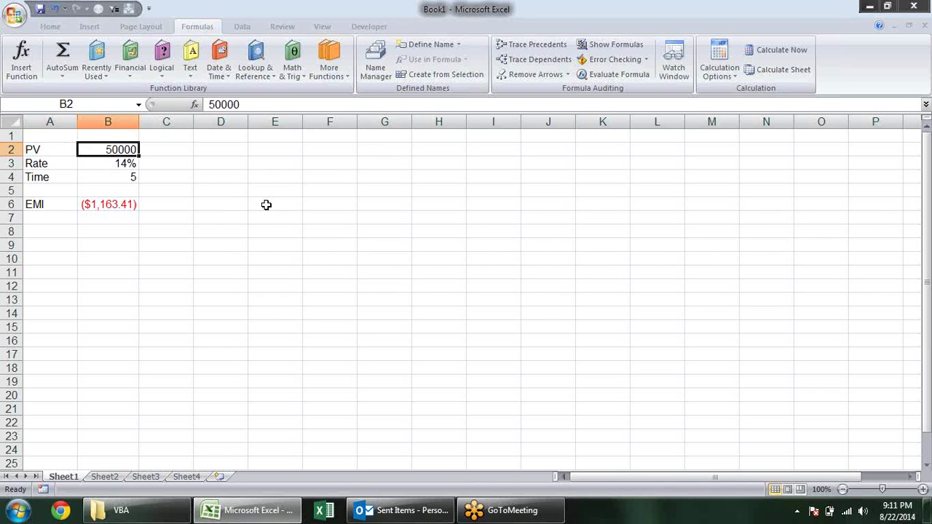
key("Down")
key("Down")
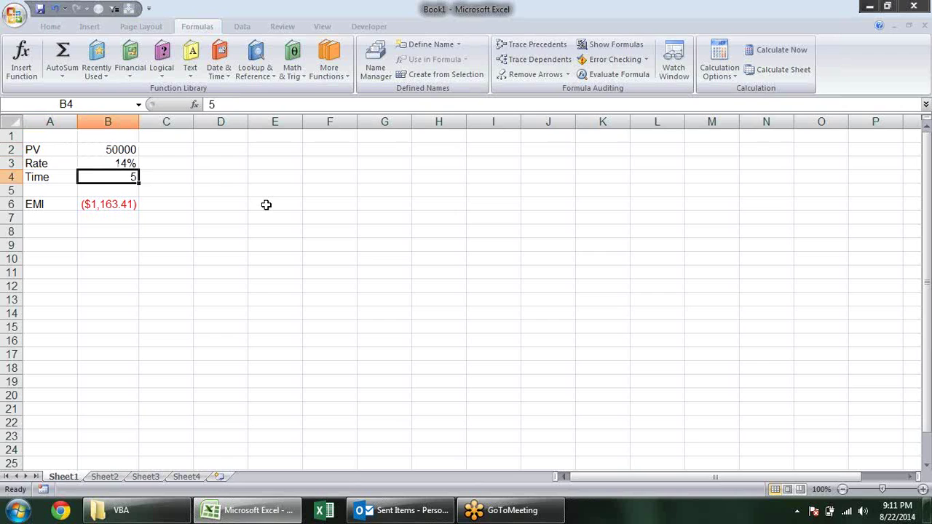
key("Right")
key("Right")
key("Right")
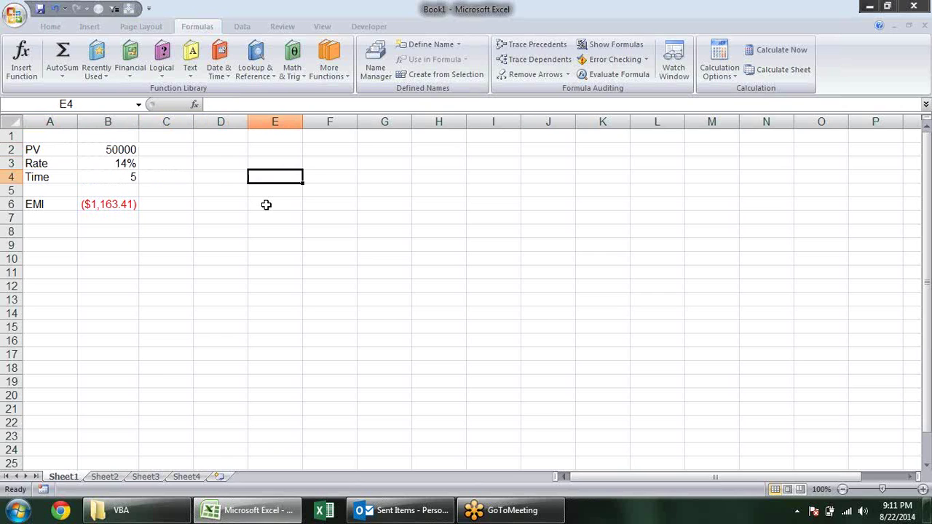
key("Down")
type("=")
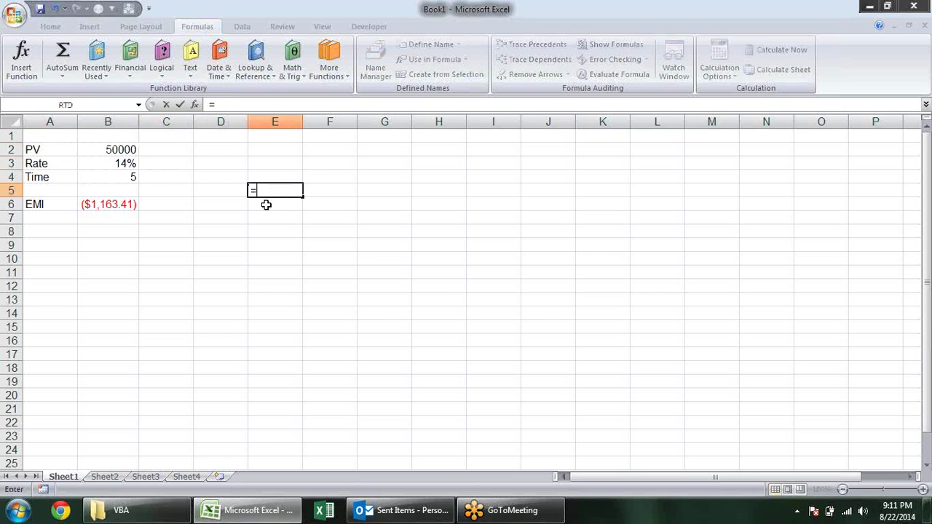
type("fv")
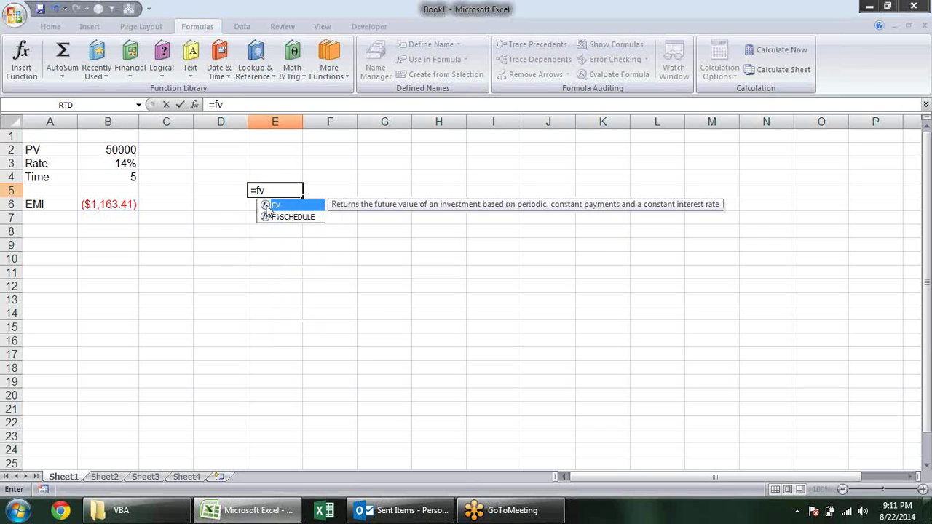
double_click(266, 206)
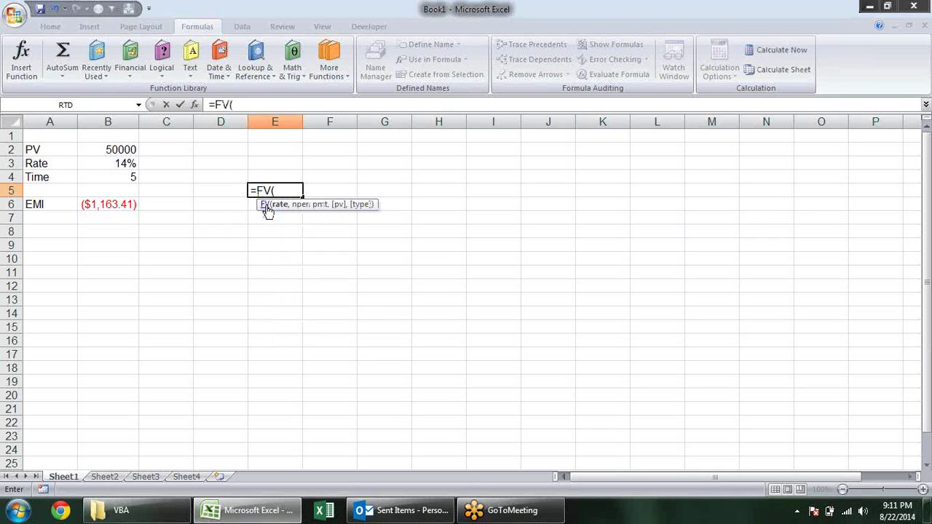
left_click(115, 164)
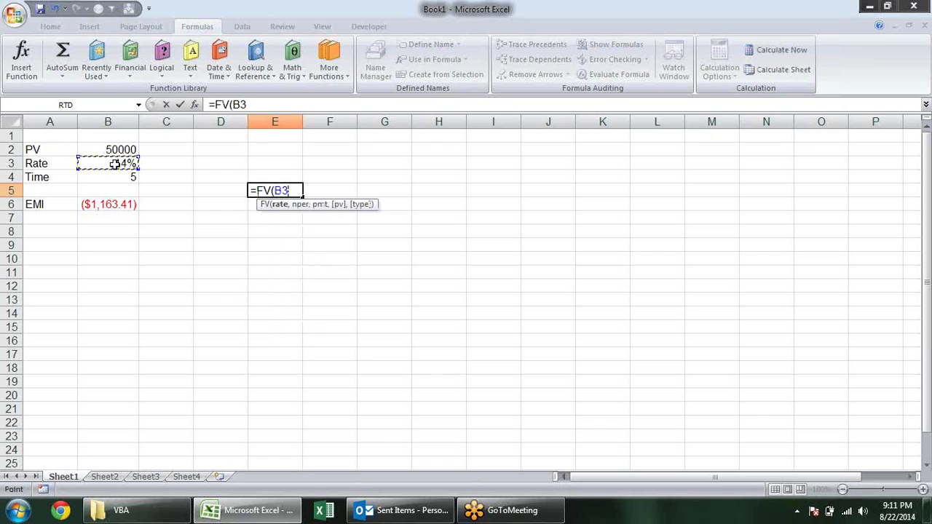
type("/12,")
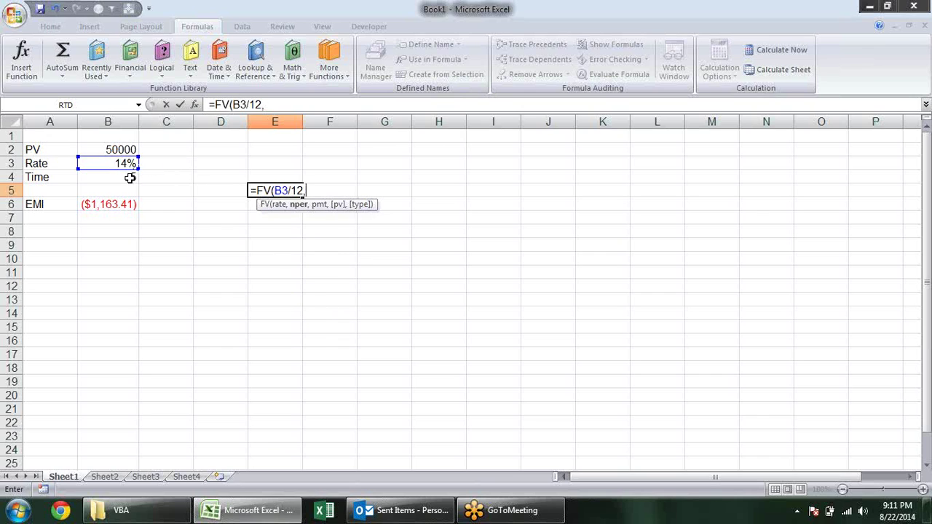
Finish the FV with B4*12 periods, 0 payment and PV B2, showing ($100,280.49)
left_click(130, 178)
type("*12m")
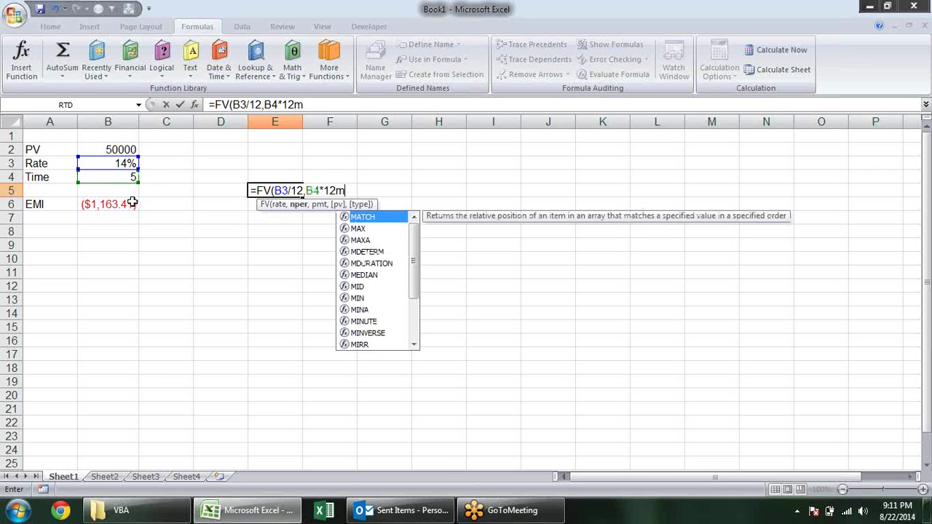
key("BackSpace")
type(",")
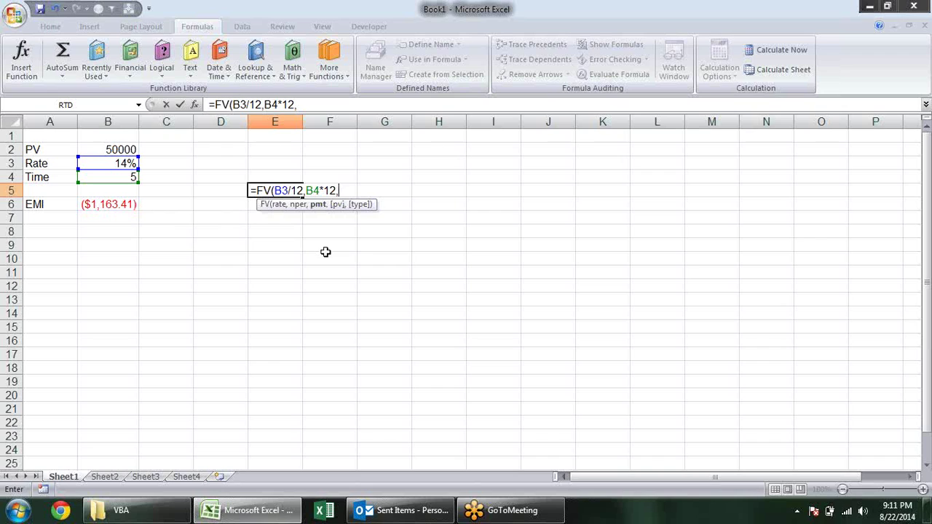
type("0,")
left_click(114, 149)
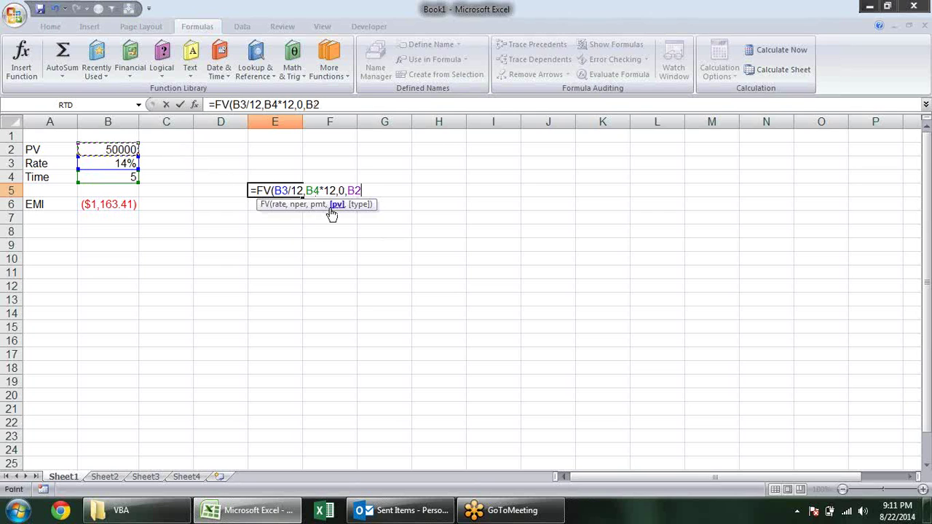
key("Return")
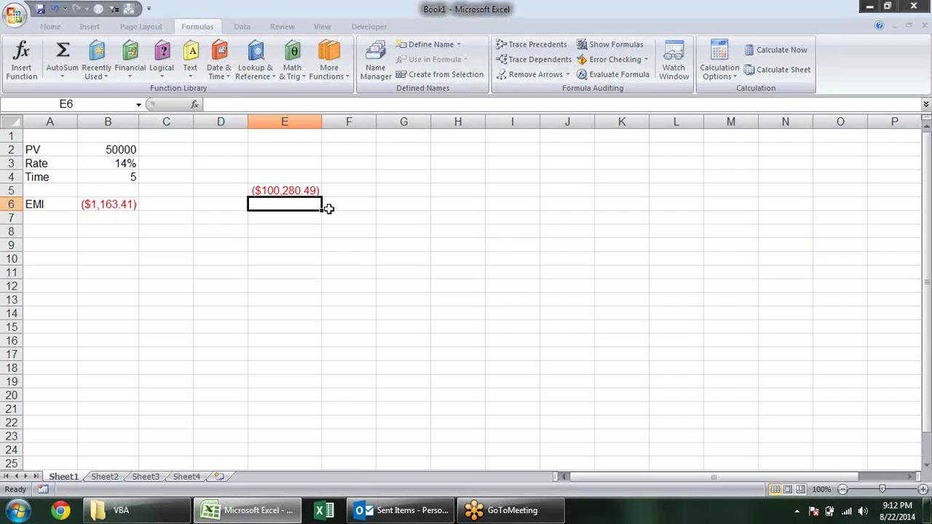
Label cell D5 as FV
key("Up")
key("Left")
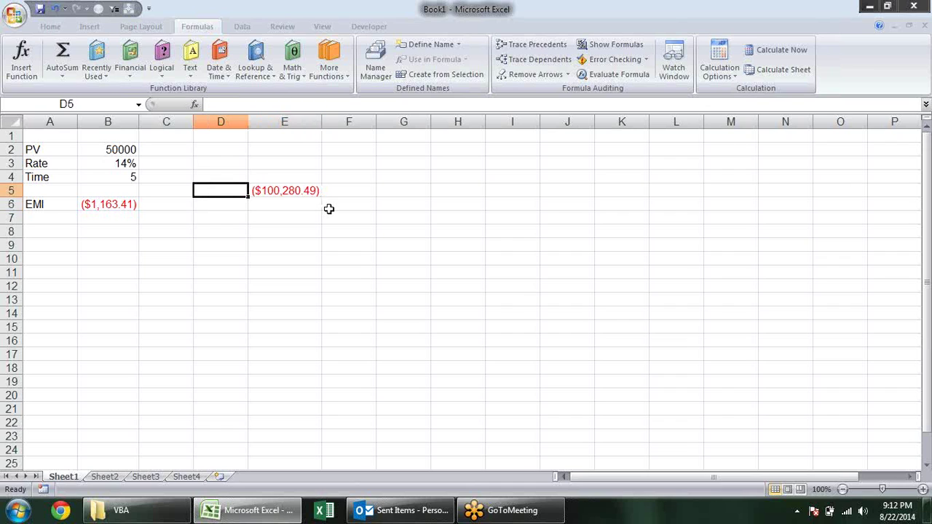
type("FV")
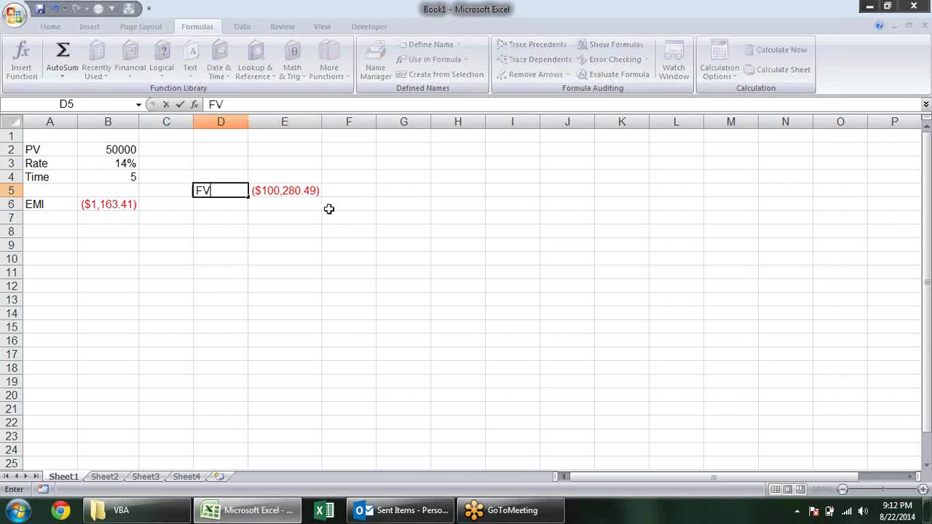
key("Return")
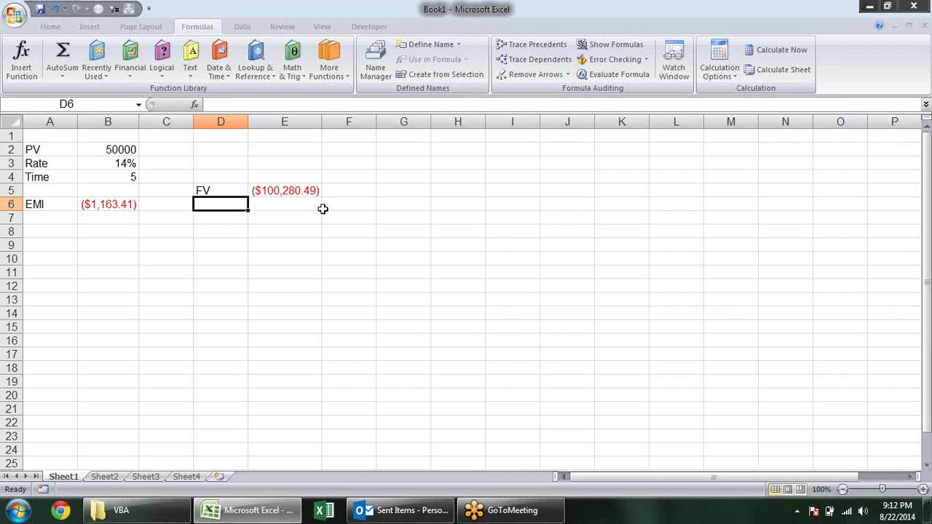
Revise E5 to =FV(B3/12,B4*12,B6) so the B6 EMI is the payment, giving $100,280.49
left_click(283, 190)
double_click(298, 190)
left_click(362, 190)
key("BackSpace")
key("BackSpace")
key("BackSpace")
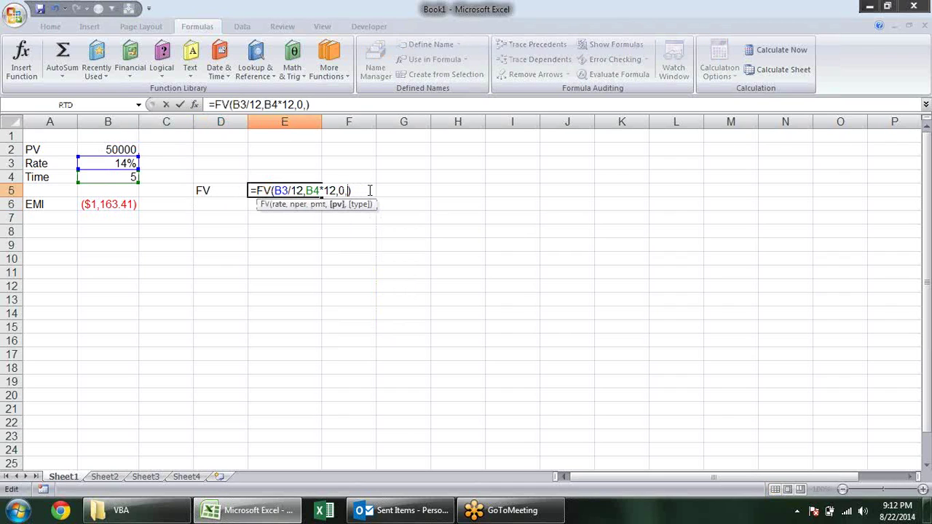
key("BackSpace")
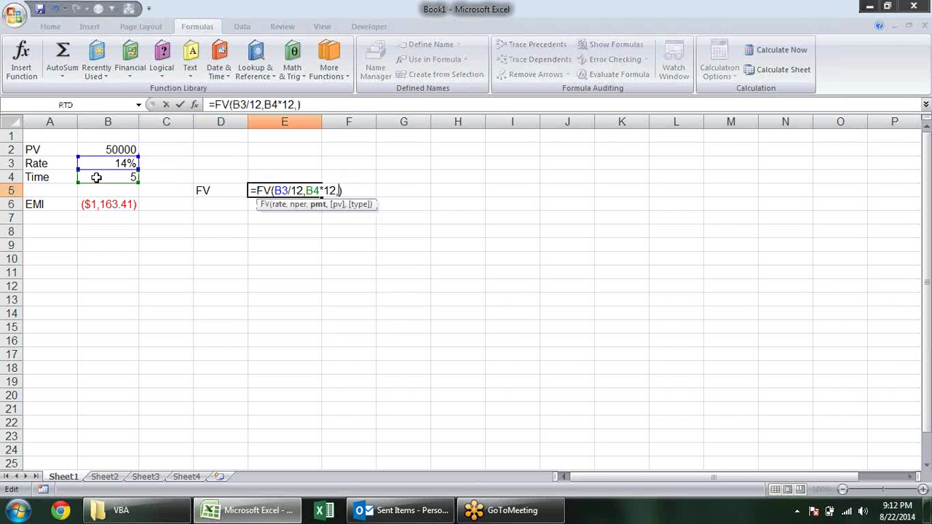
left_click(94, 204)
key("Return")
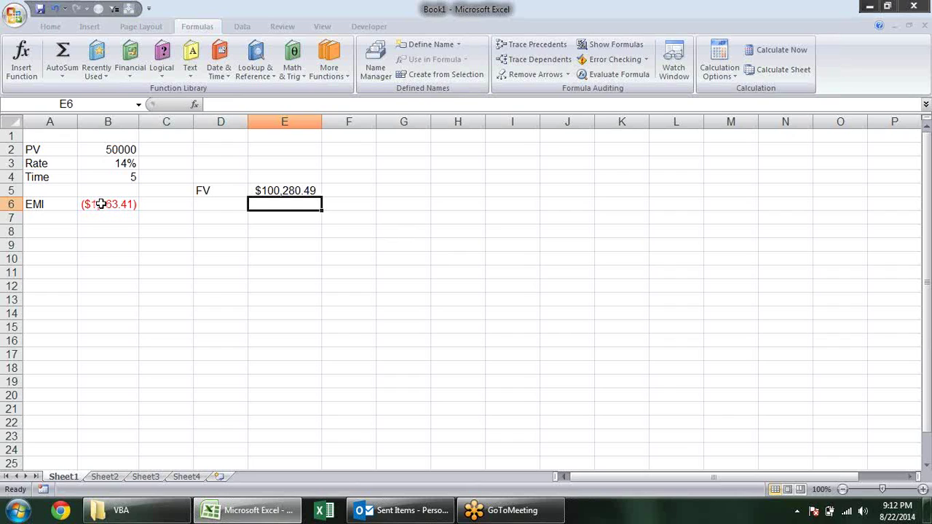
double_click(308, 191)
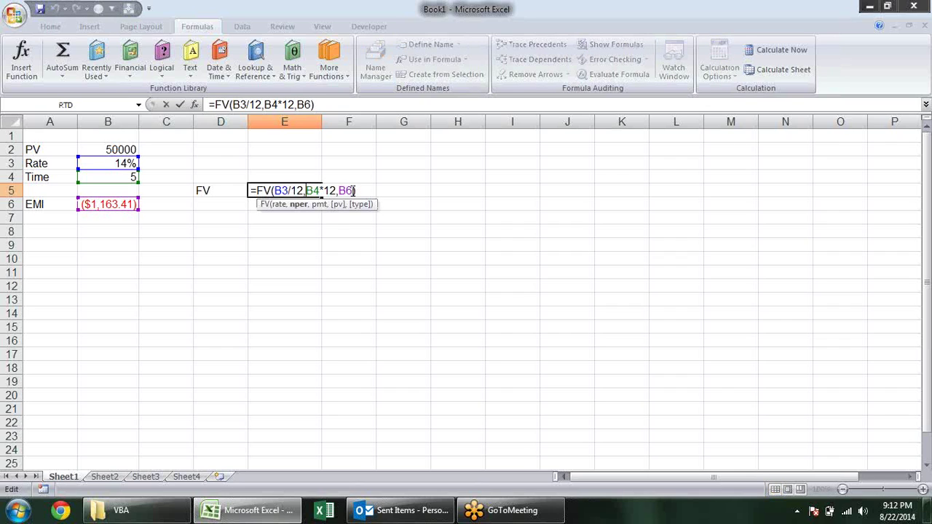
left_click(354, 190)
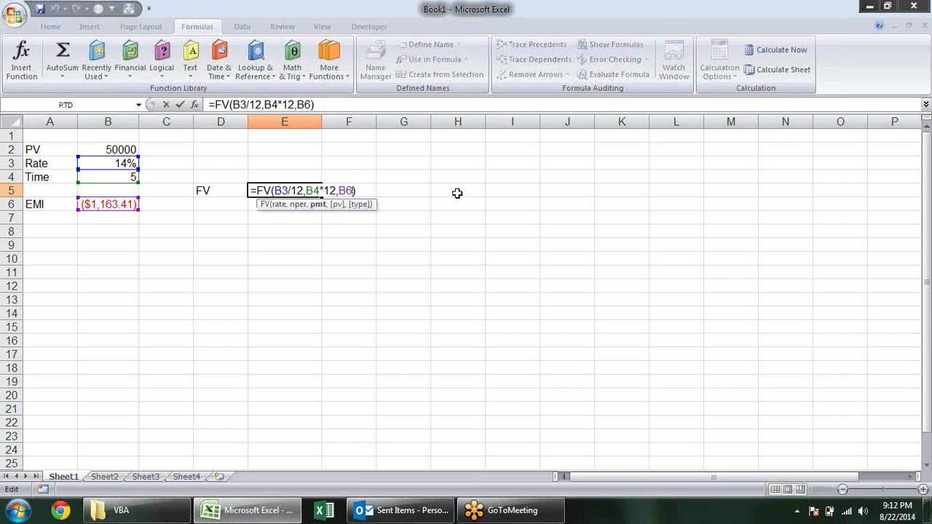
key("Return")
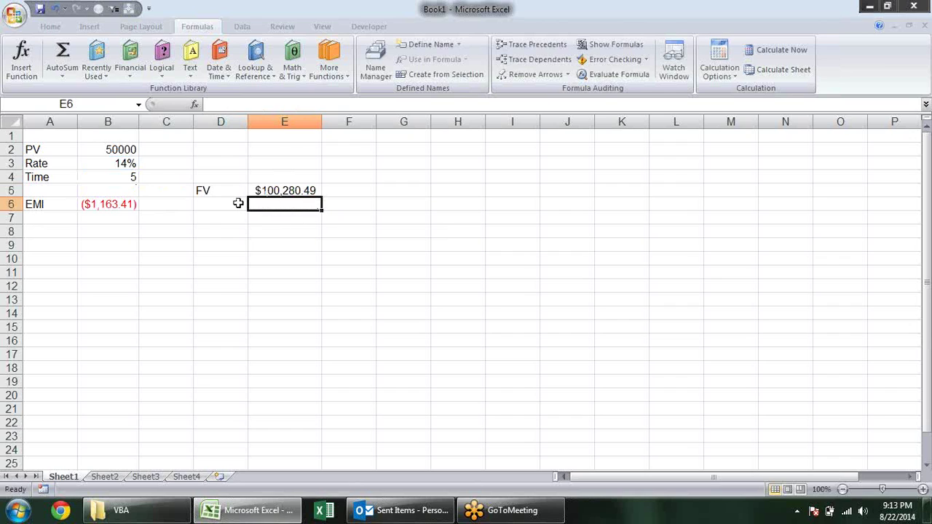
Start a second input block with FV 100000 in F2:G2
left_click(238, 204)
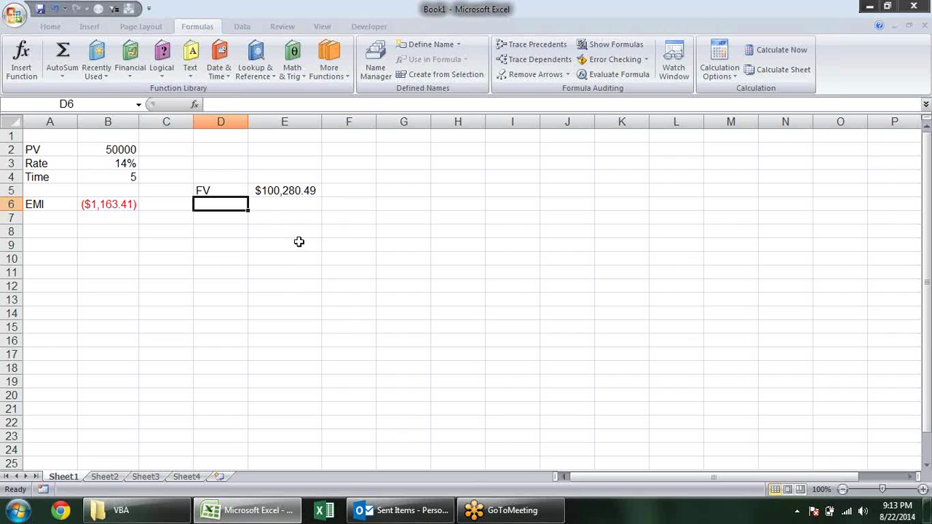
key("Up")
key("Up")
key("Up")
key("Up")
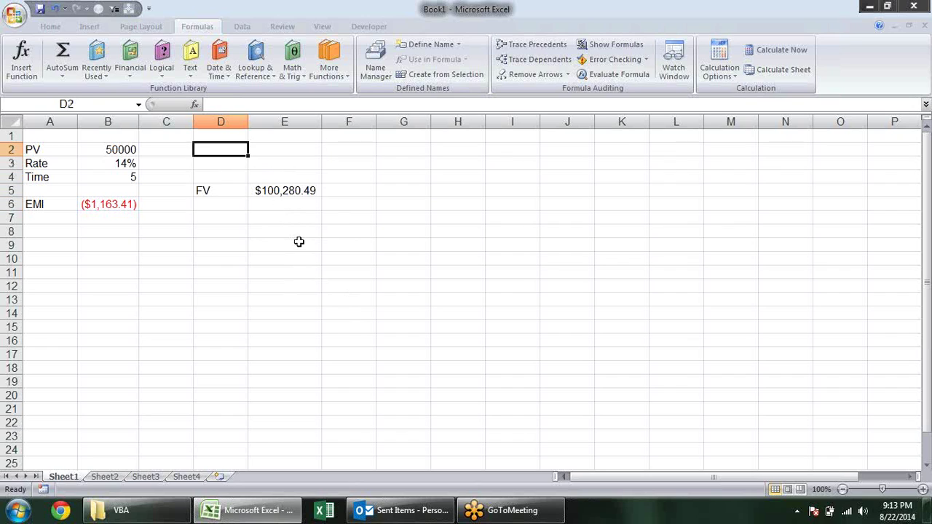
key("Right")
key("Right")
type("FV")
key("Tab")
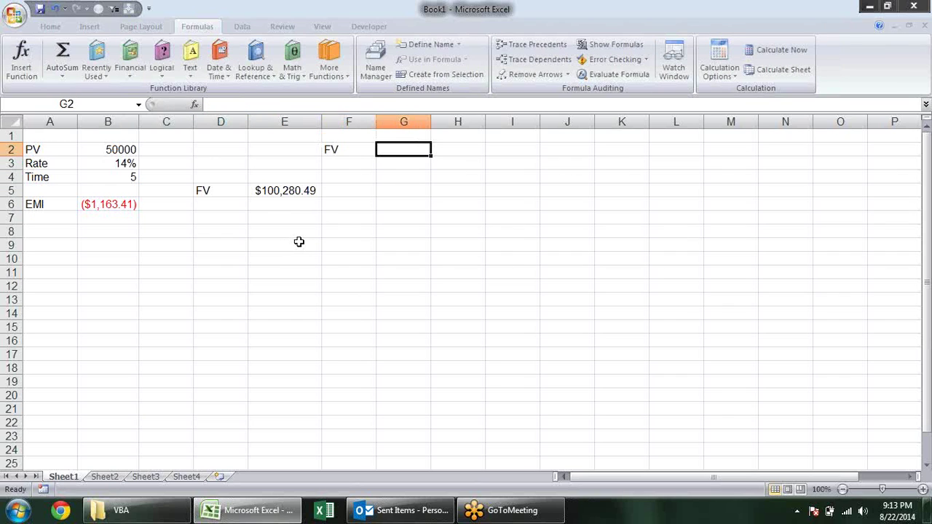
type("100000")
key("Return")
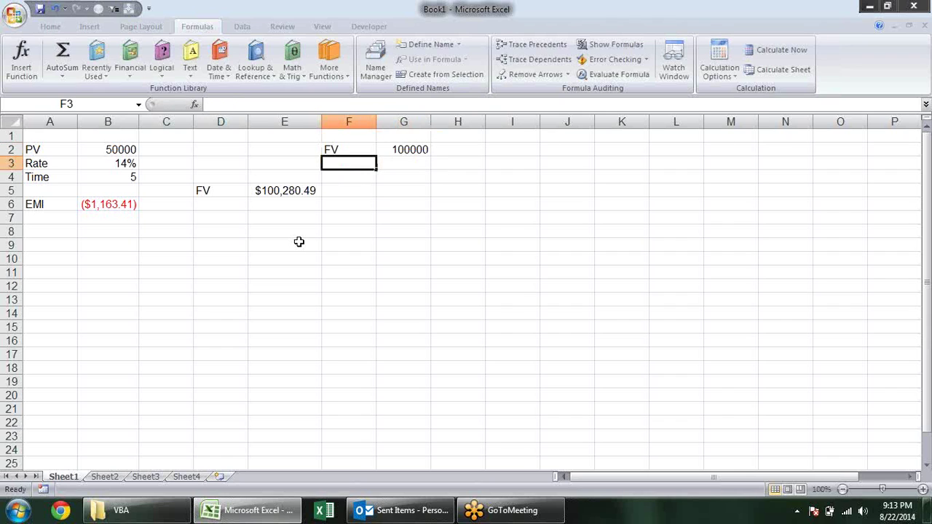
Add Rate 14 and Time 5 beneath it in F3:G4
type("Rate")
key("Tab")
type("1")
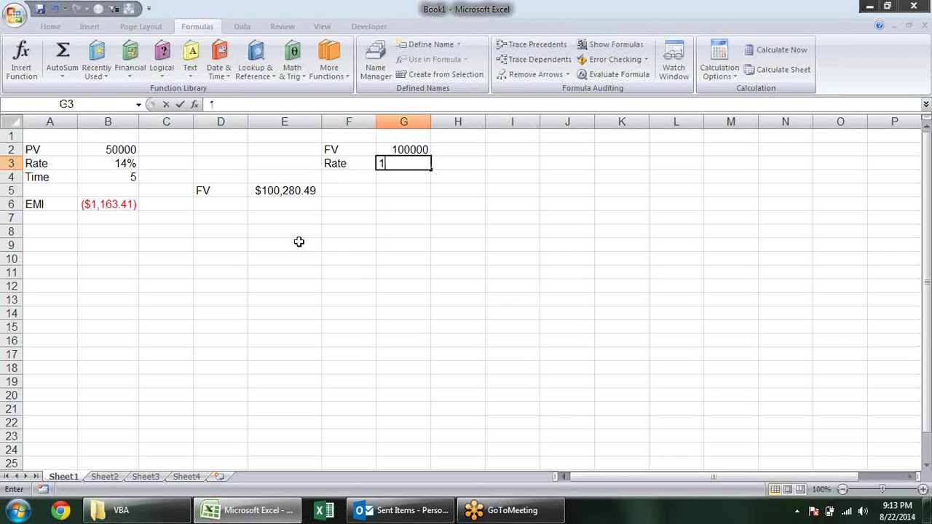
type("4")
key("Return")
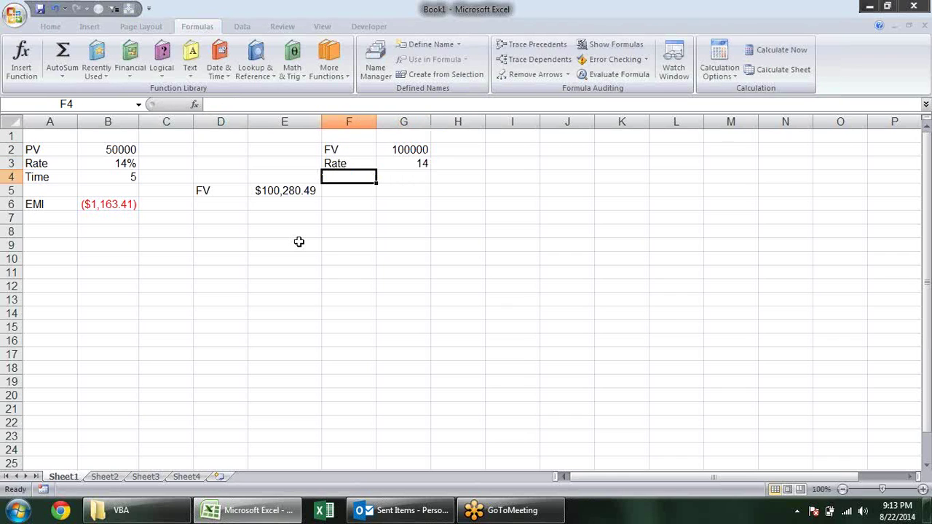
type("Time")
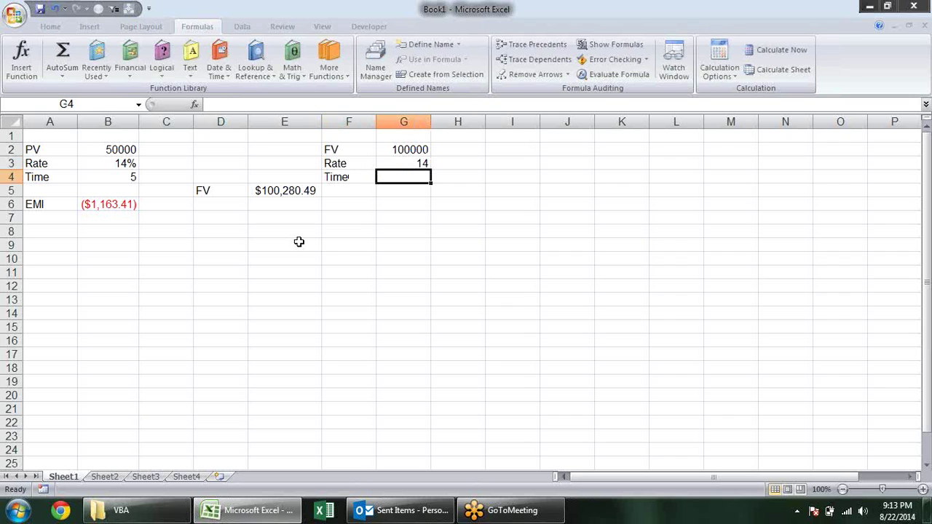
type("5")
key("Return")
key("Left")
key("Down")
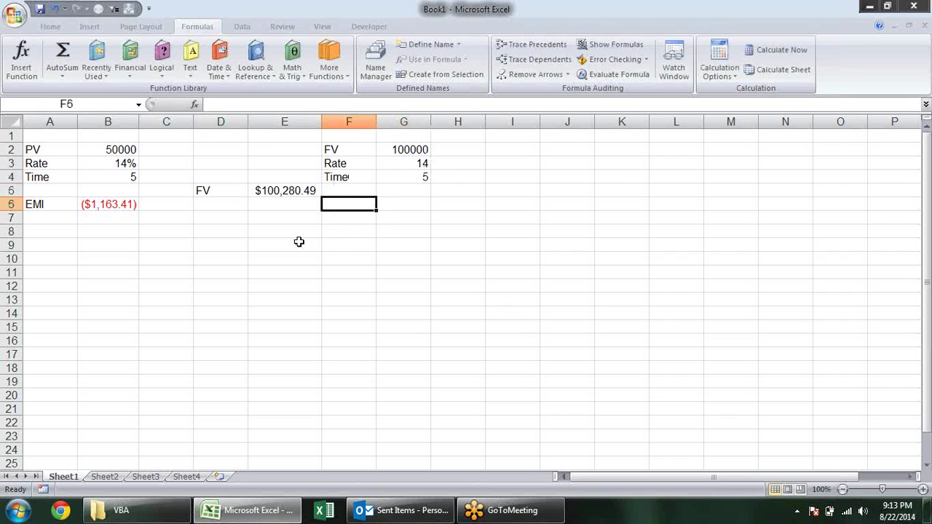
Label F6 as PV and change the rate in G3 to 14%
type("PV")
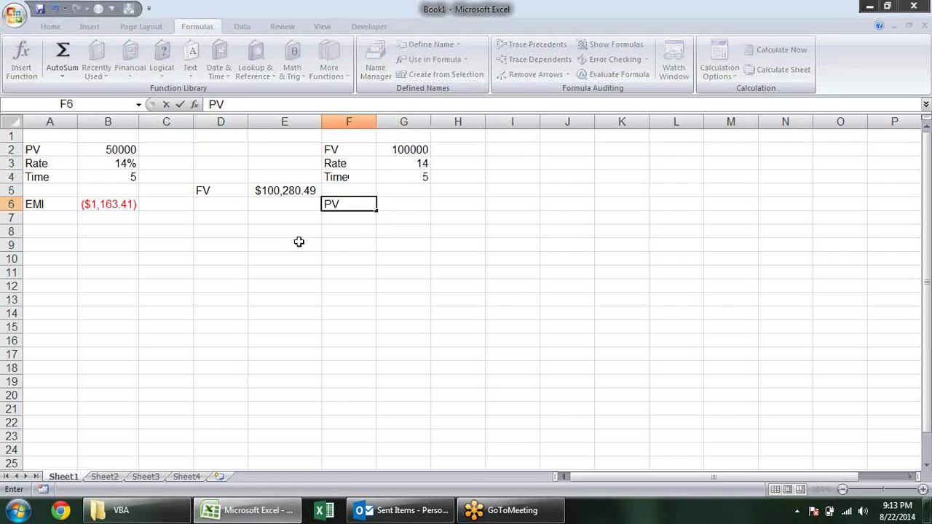
key("Tab")
type("=")
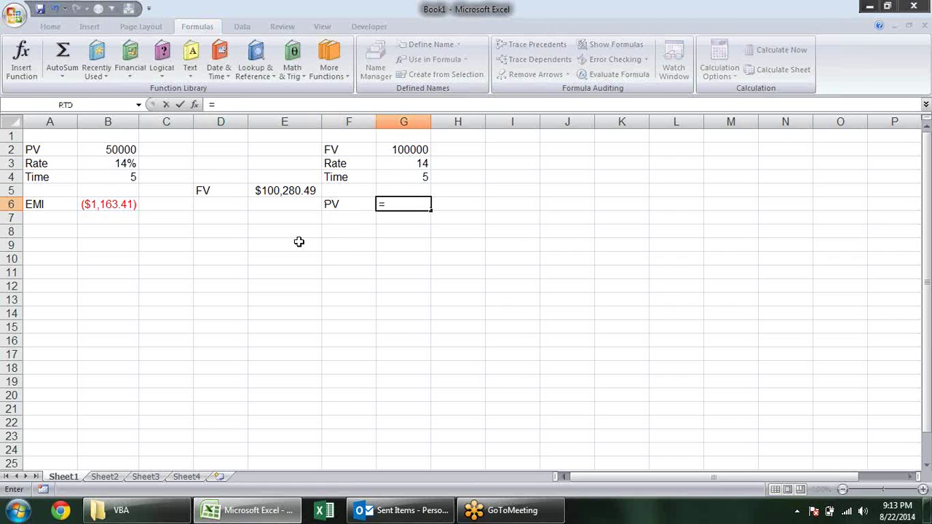
type("PV(")
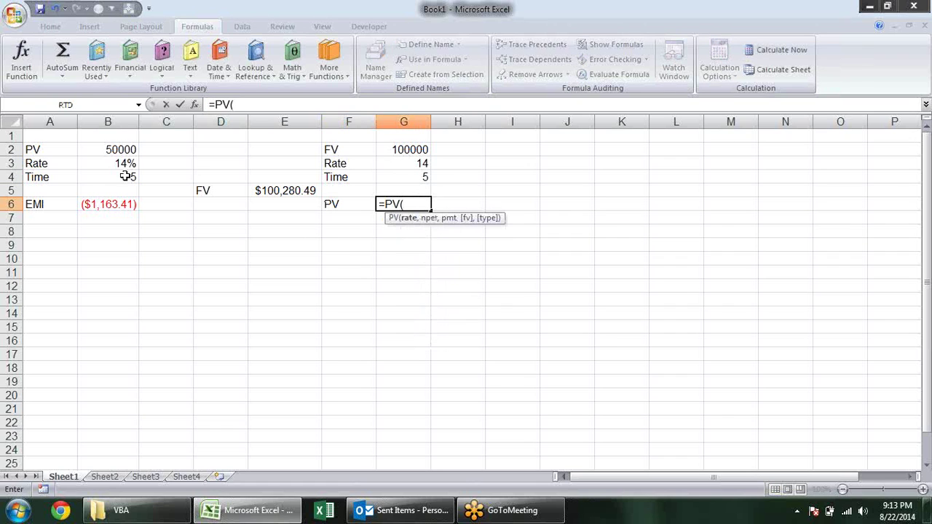
left_click(422, 166)
key("Escape")
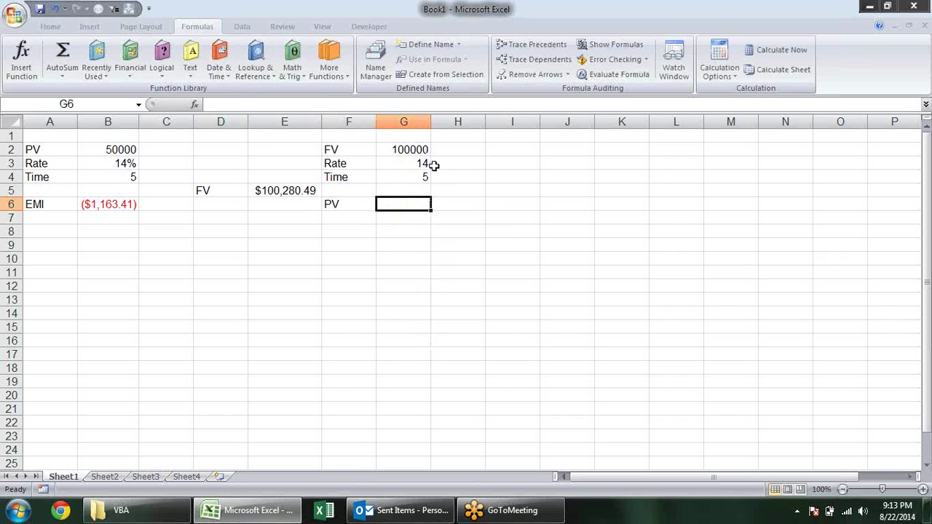
double_click(428, 164)
type("%")
key("Return")
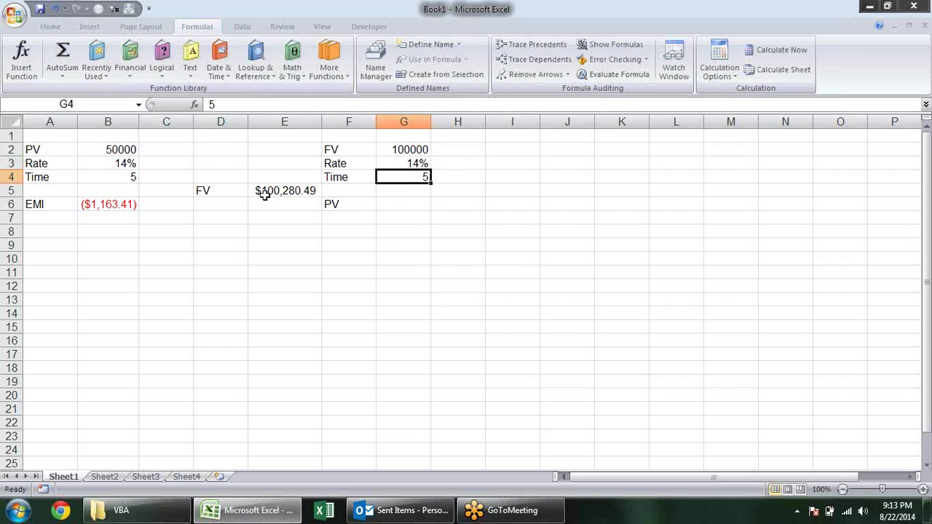
Enter =PV(G3/12,G4*12,0,G2) in G6
left_click(392, 202)
type("=")
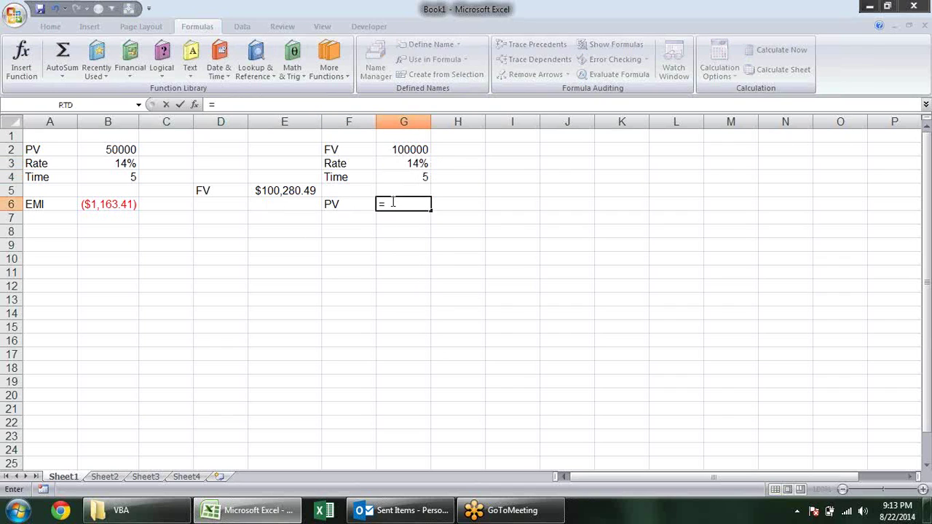
type("pv")
key("Tab")
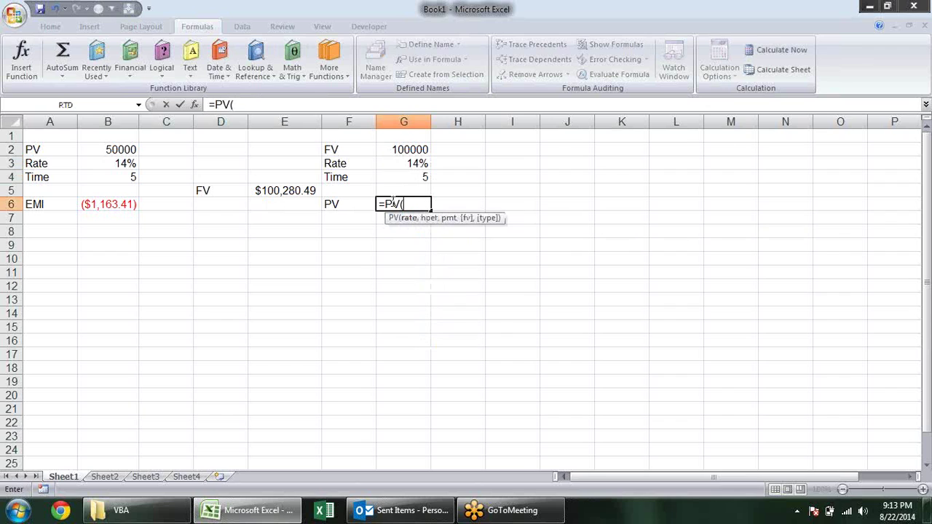
left_click(412, 166)
type("/12")
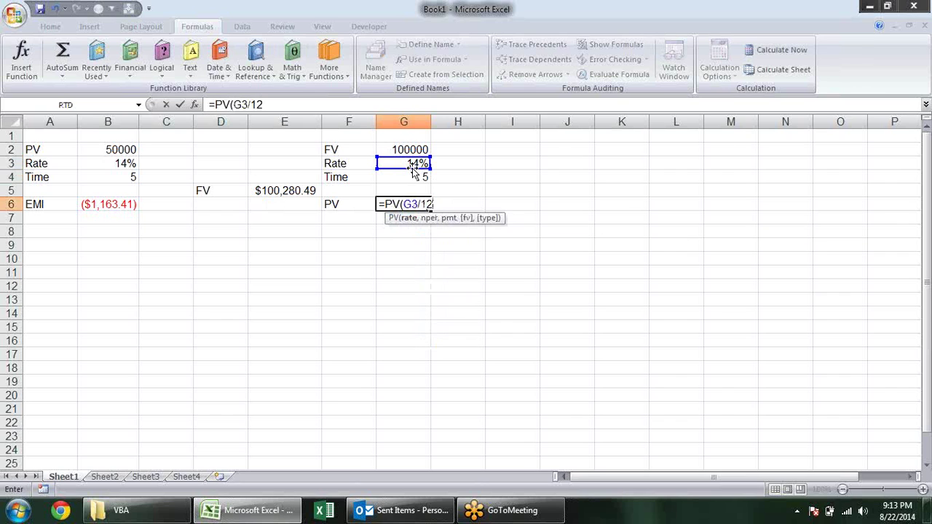
type(",")
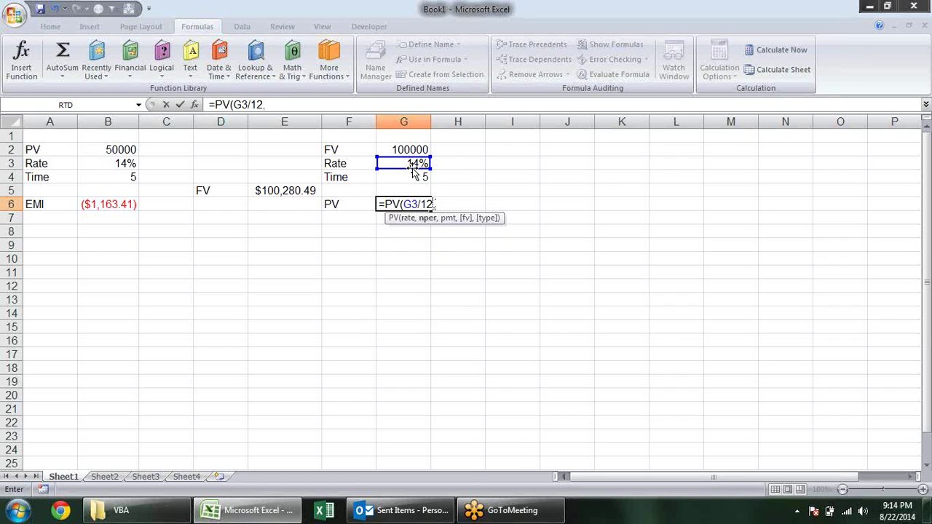
left_click(420, 182)
type("*12")
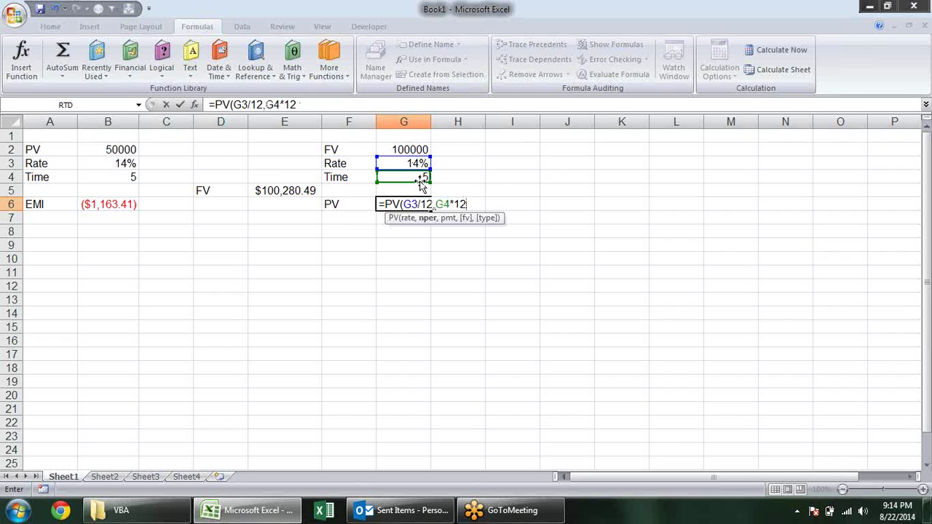
type(",")
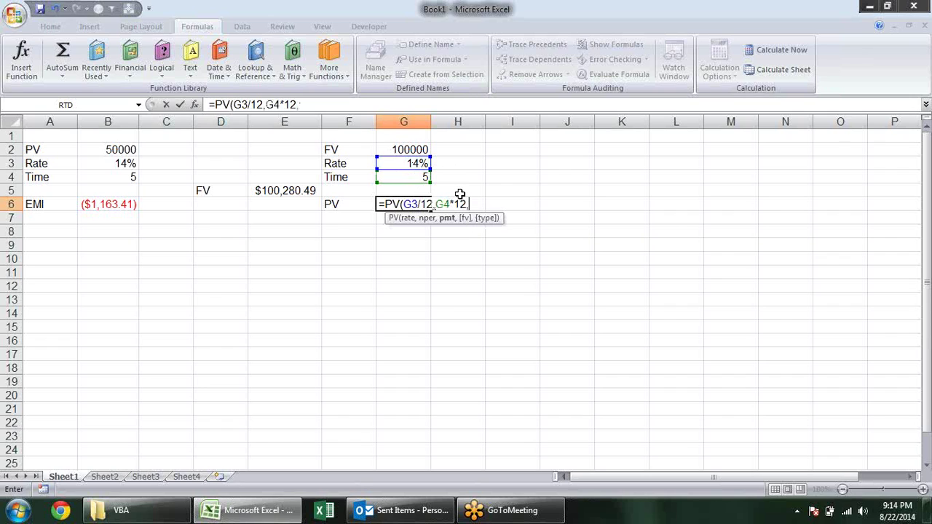
type("0,")
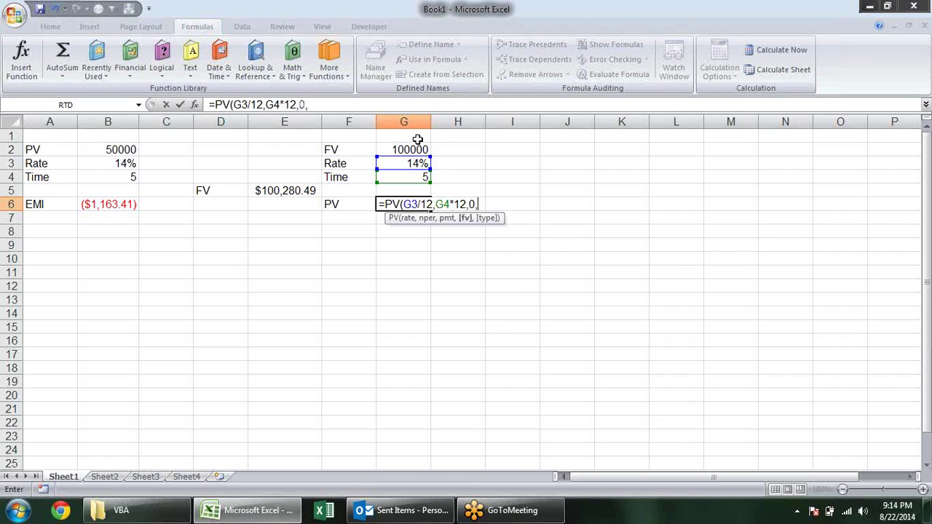
left_click(406, 150)
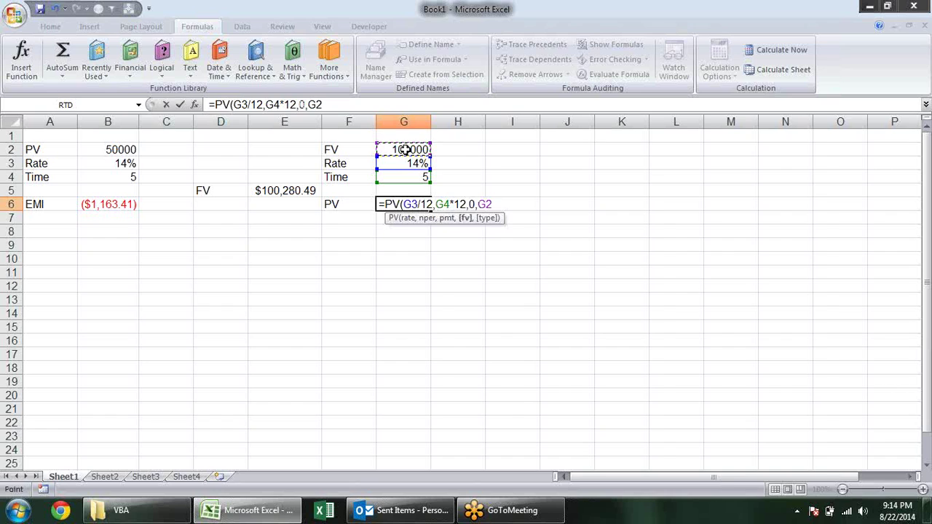
key("Return")
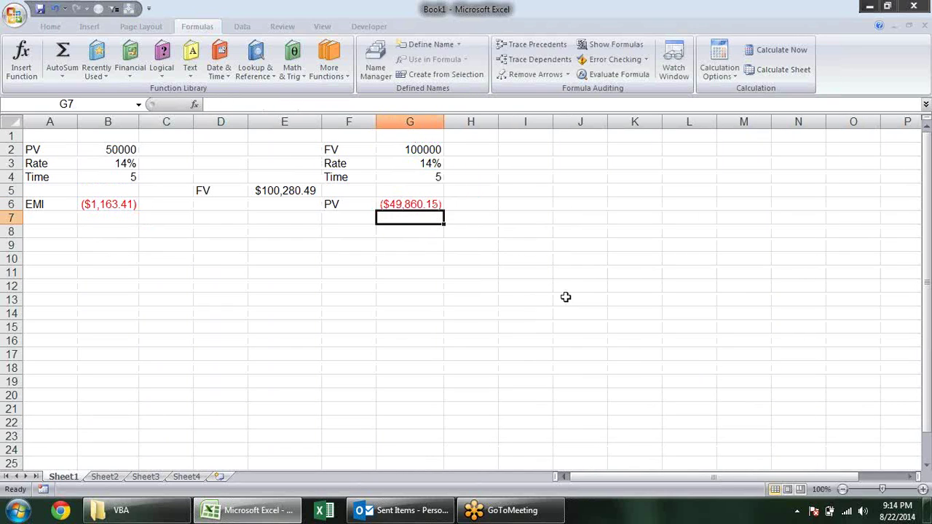
Check the PV formula in G6, which returns ($49,860.15)
left_click(417, 200)
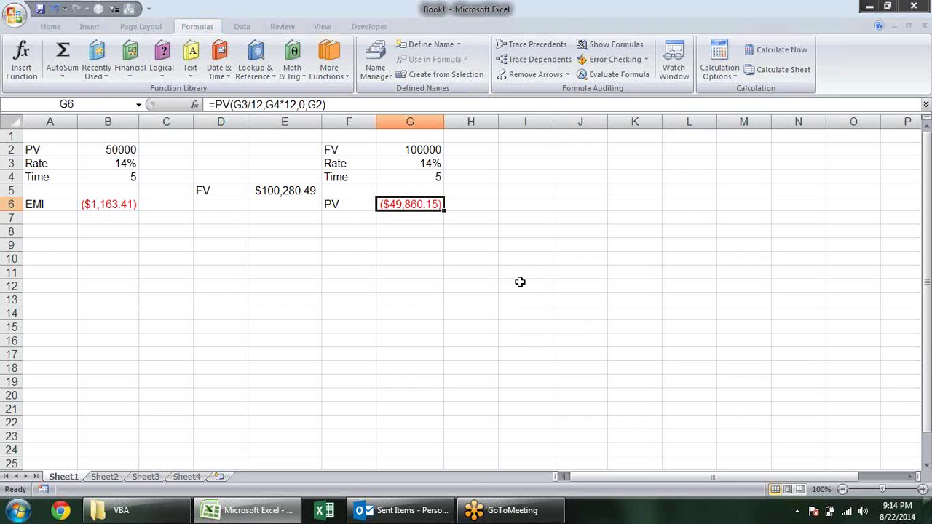
left_click(477, 205)
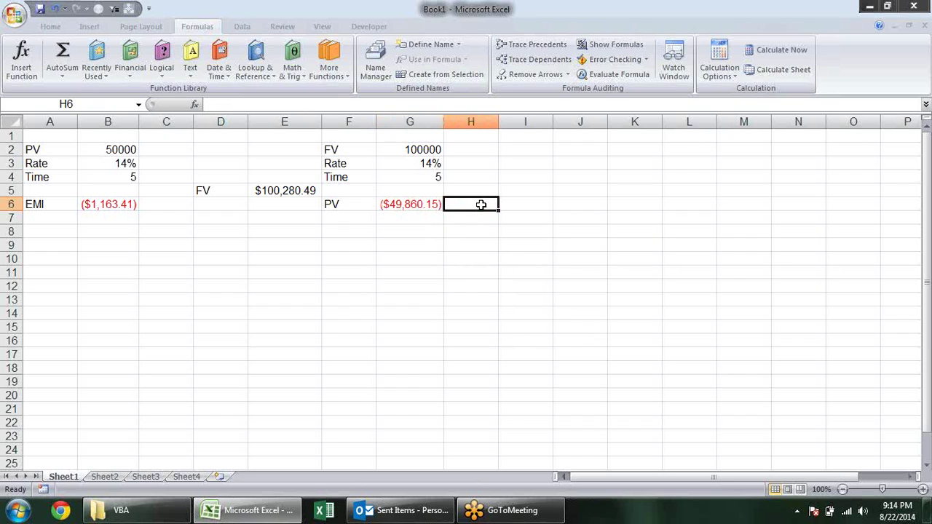
double_click(428, 204)
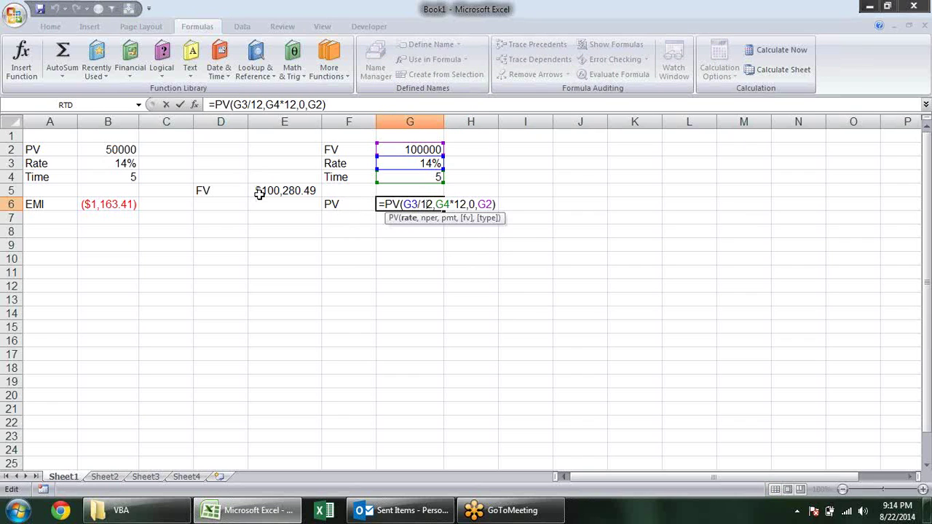
key("Return")
left_click(403, 235)
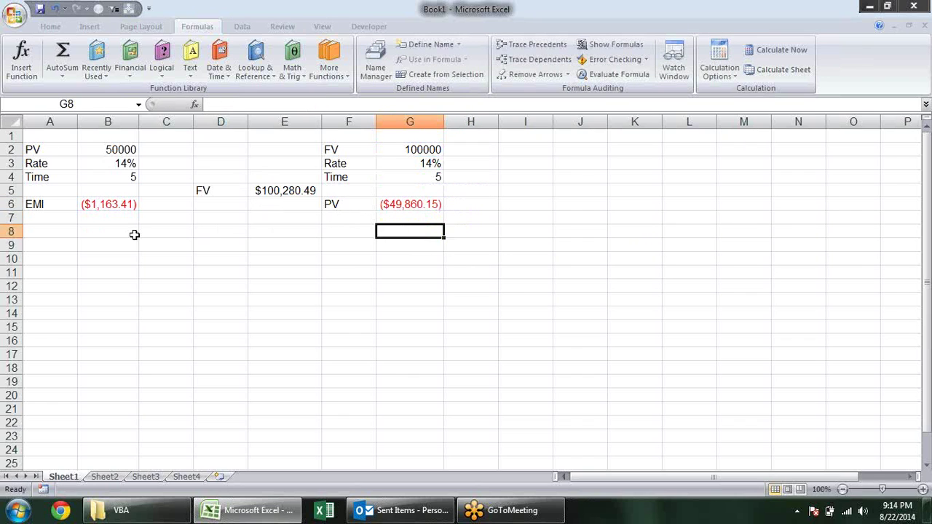
left_click(55, 233)
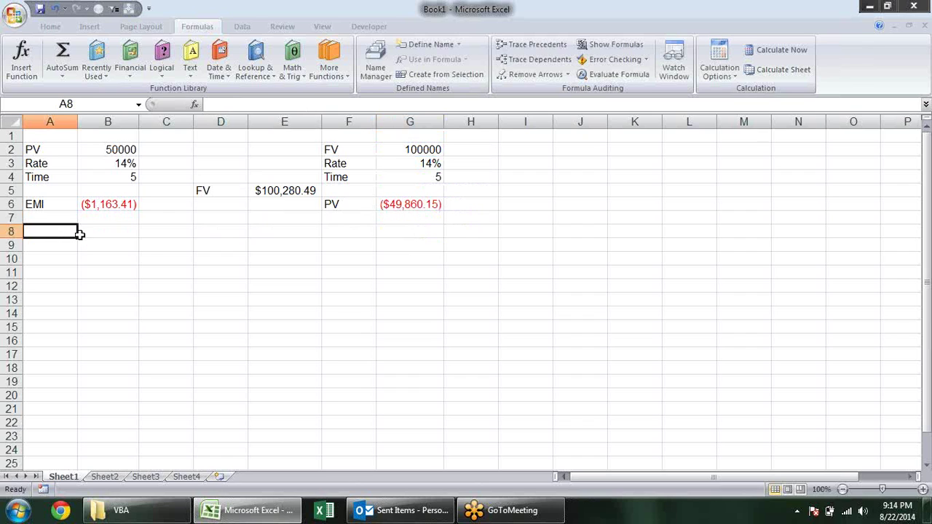
Make the PV, Rate, Time and EMI block in A2:B6 bold
mouse_move(35, 150)
left_mouse_down()
mouse_move(131, 186)
mouse_move(126, 207)
left_mouse_up()
left_click(51, 26)
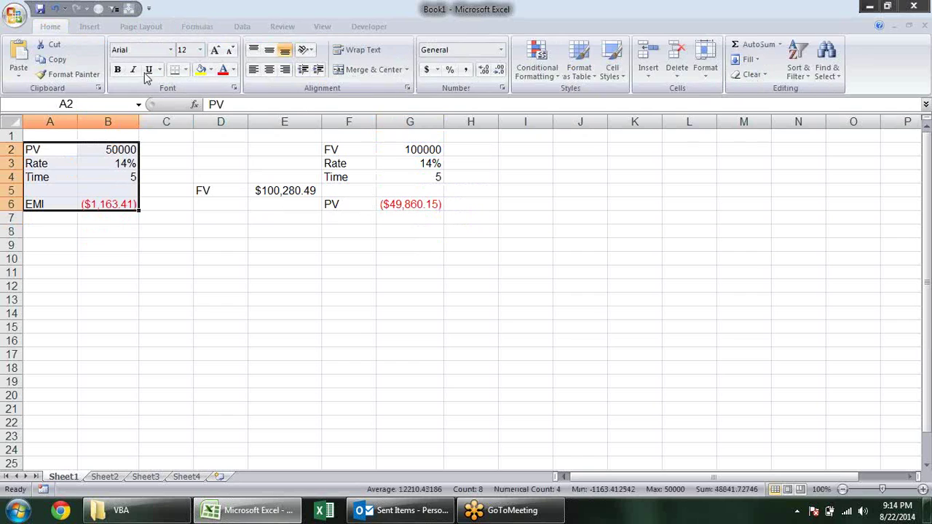
left_click(117, 69)
left_click(237, 234)
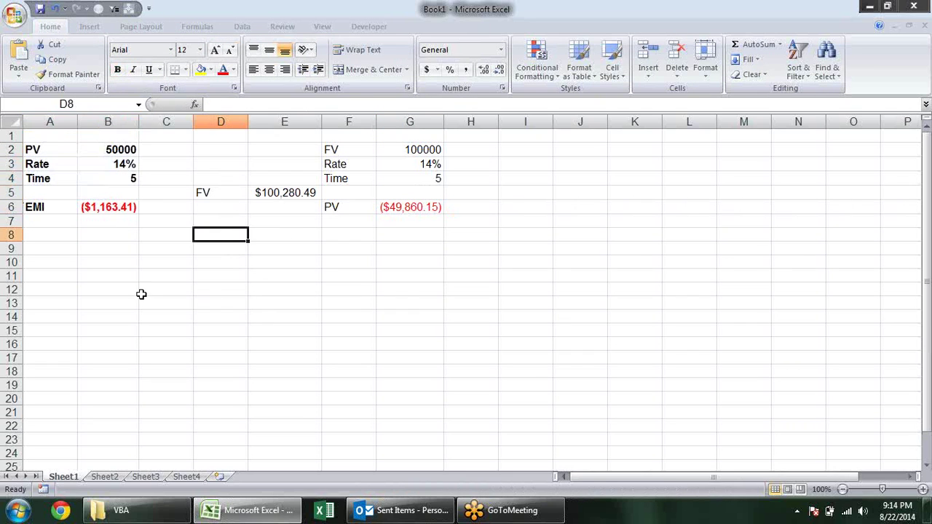
Enter the Period header in A9 with 1 and 2 below it
left_click(60, 247)
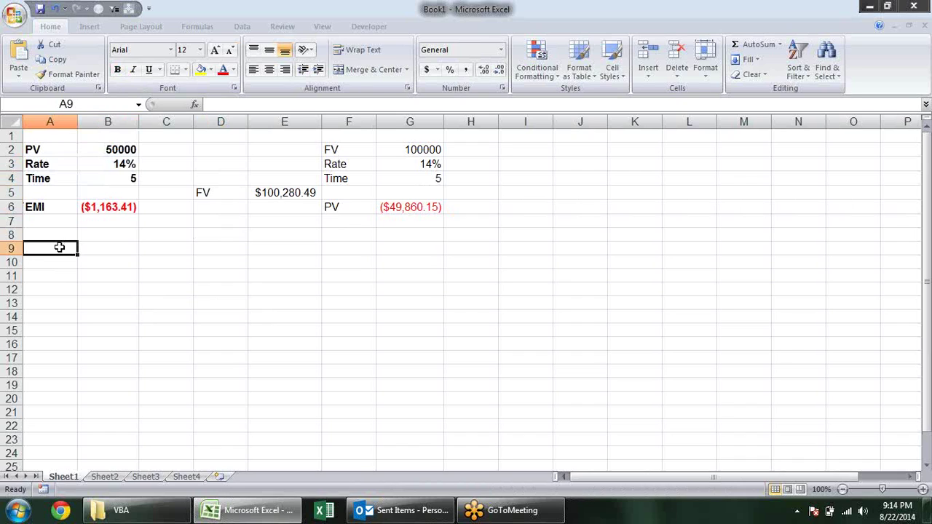
type("Period")
key("Return")
type("1")
key("Return")
type("2")
key("Return")
Fill the period series down to 60 in A10:A69
mouse_move(66, 260)
left_mouse_down()
mouse_move(91, 354)
mouse_move(105, 122)
mouse_move(101, 156)
left_mouse_up()
scroll(251, 362, "up", 5)
scroll(251, 362, "up", 3)
scroll(251, 361, "down", 4)
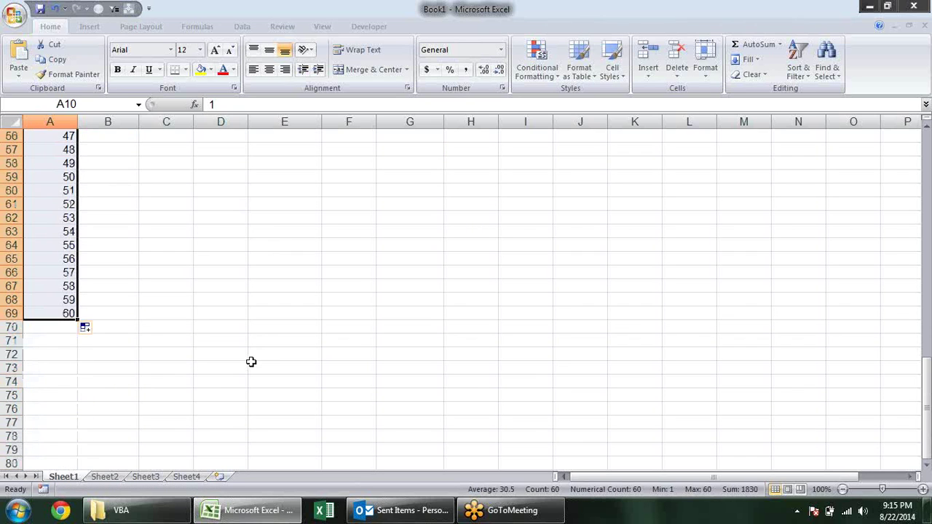
scroll(251, 362, "up", 3)
scroll(251, 362, "up", 5)
scroll(251, 361, "up", 5)
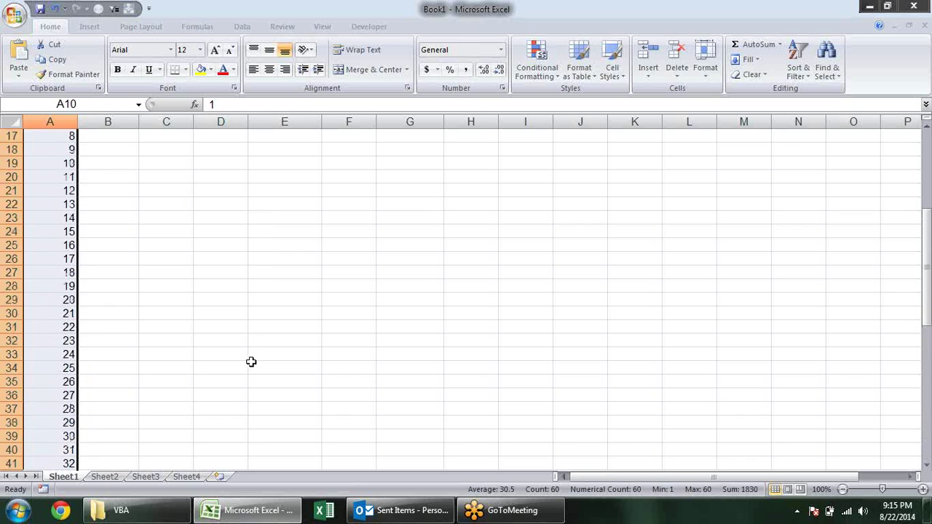
scroll(251, 362, "up", 4)
scroll(251, 362, "up", 1)
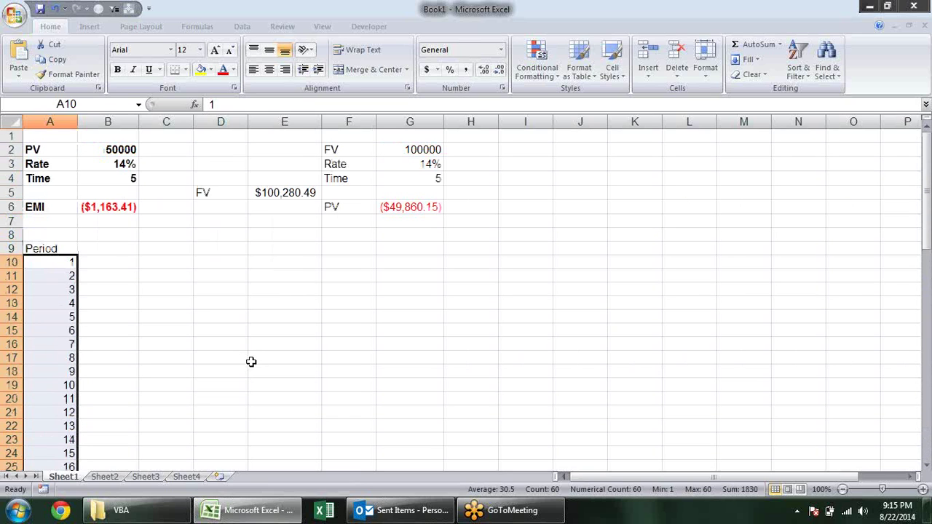
Enter the Priniciple header in B9, correcting the mistyped attempts
left_click(91, 248)
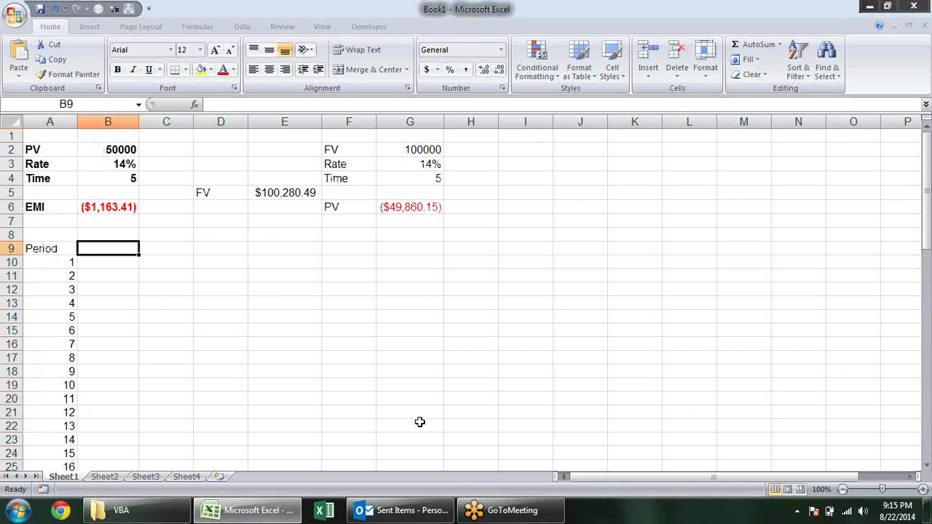
type("Interse")
key("BackSpace")
type("est")
key("Tab")
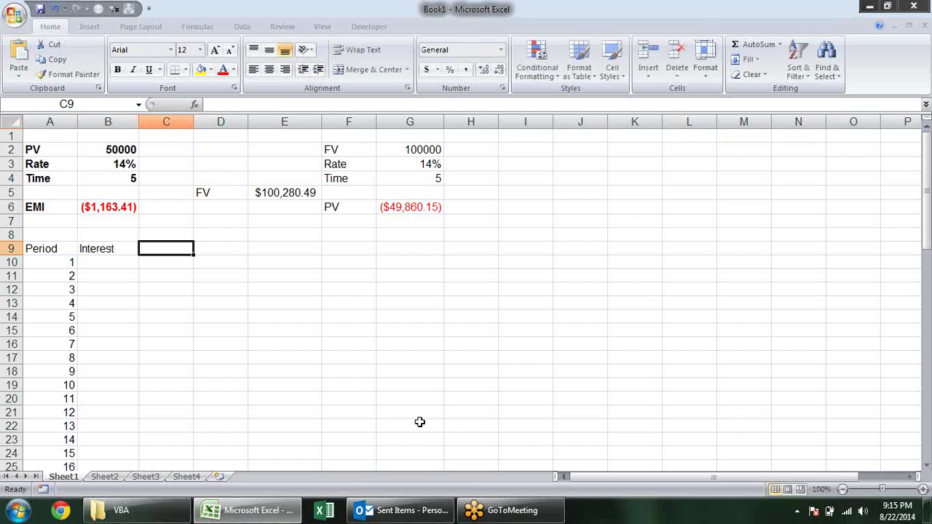
type("Pric")
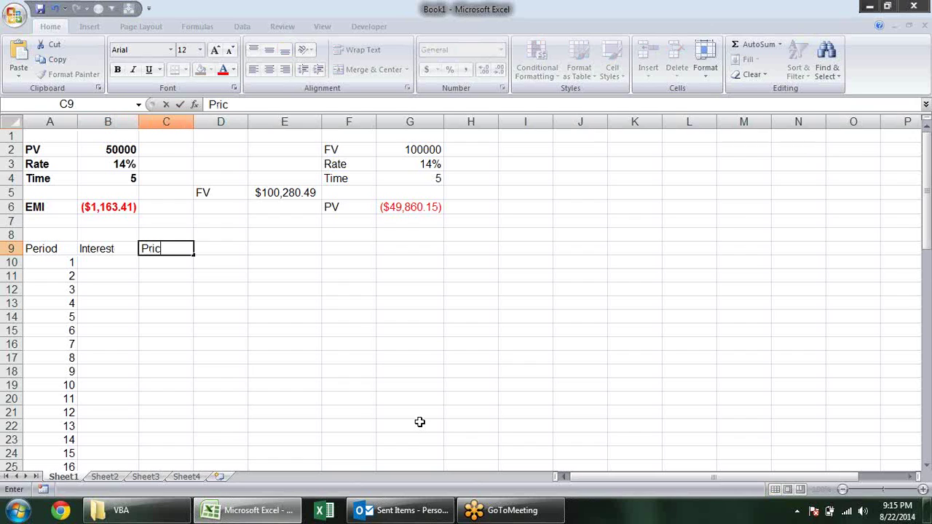
key("Escape")
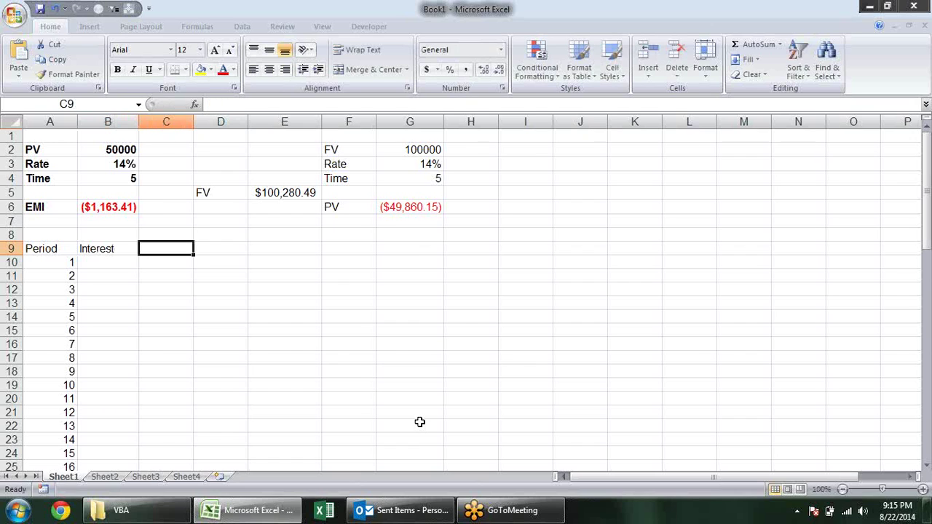
key("Left")
type("Prinicple")
key("BackSpace")
key("BackSpace")
key("BackSpace")
key("BackSpace")
type("cip")
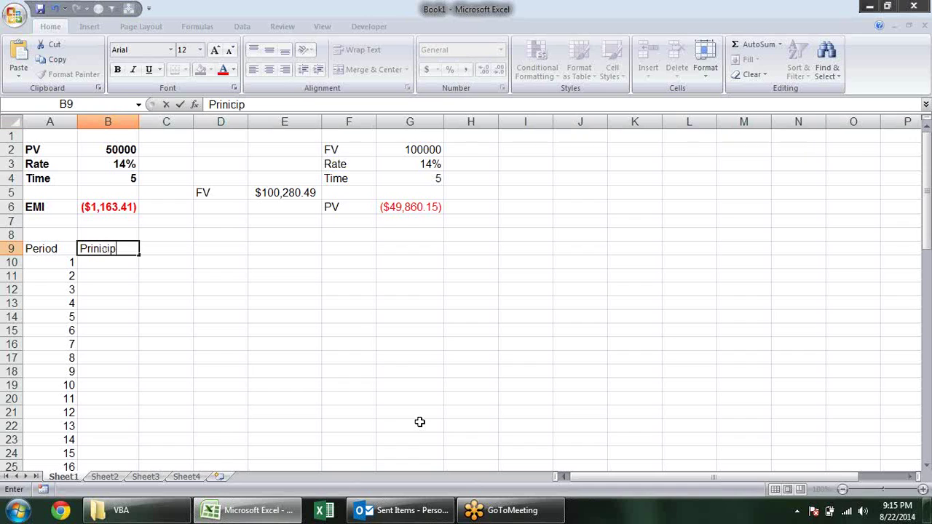
type("le")
key("Tab")
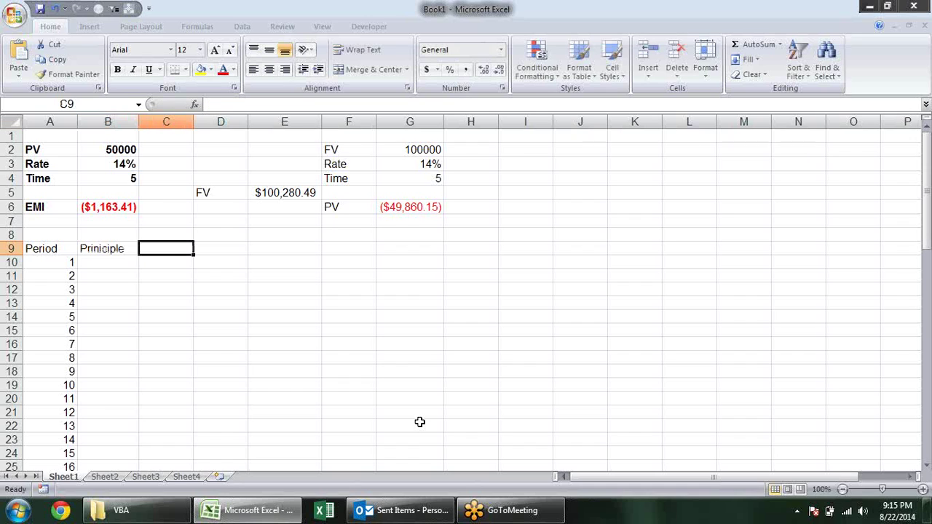
Add the Int and Total headers in C9 and D9
type("Int")
key("Tab")
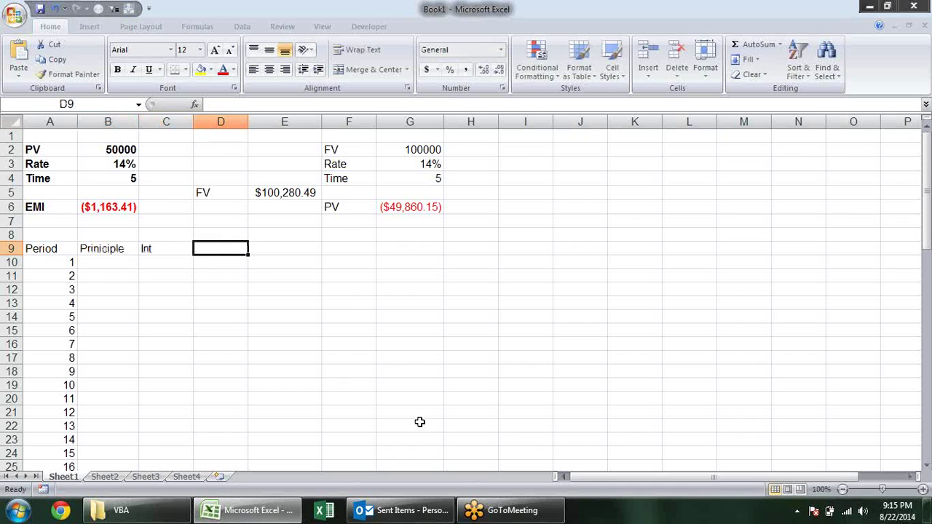
type("Total")
key("Return")
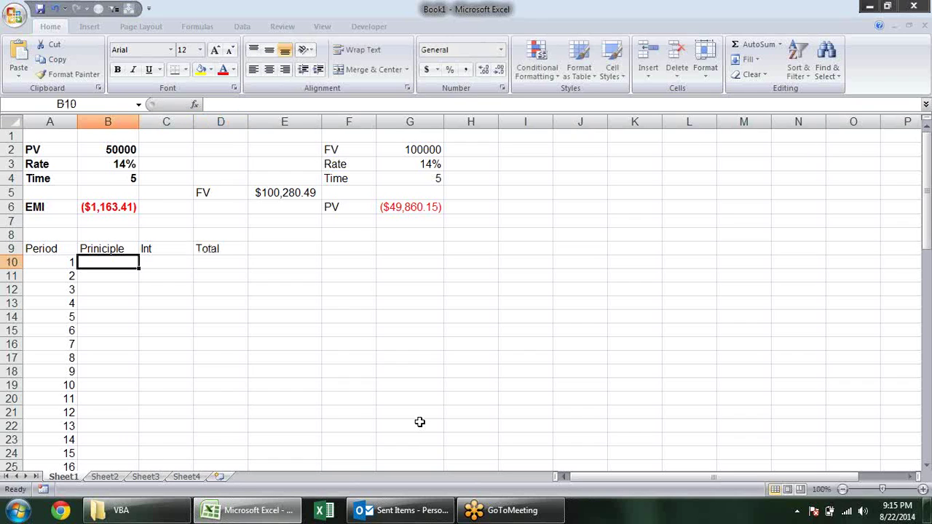
Review the EMI payment formula in B6, then return to B10
left_click(118, 207)
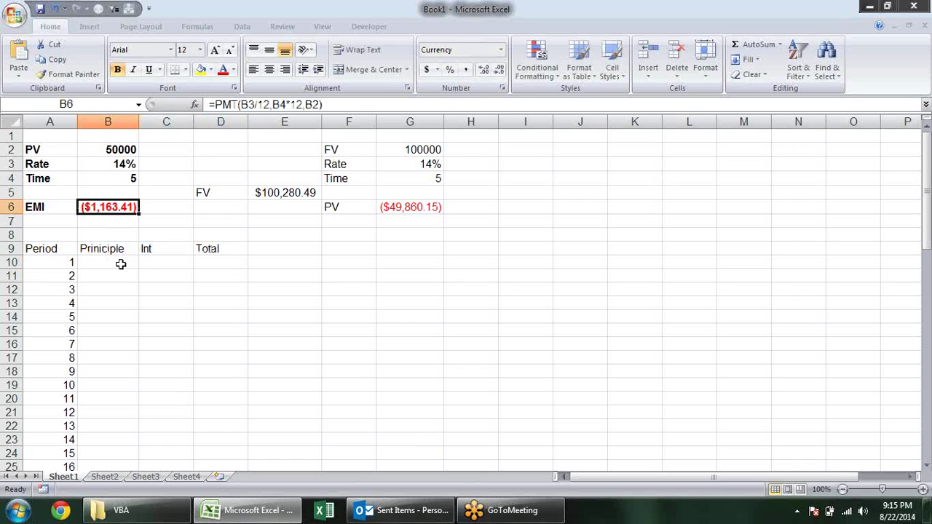
left_click(99, 261)
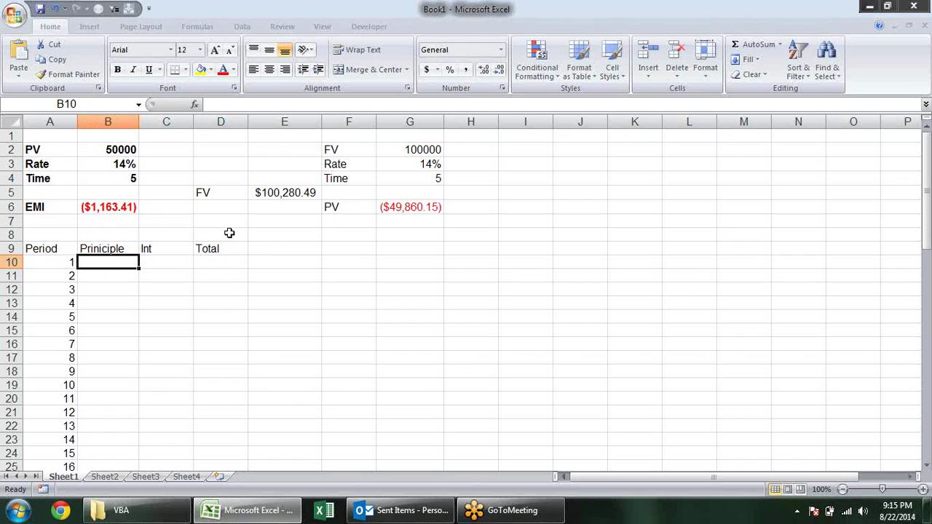
left_click(132, 214)
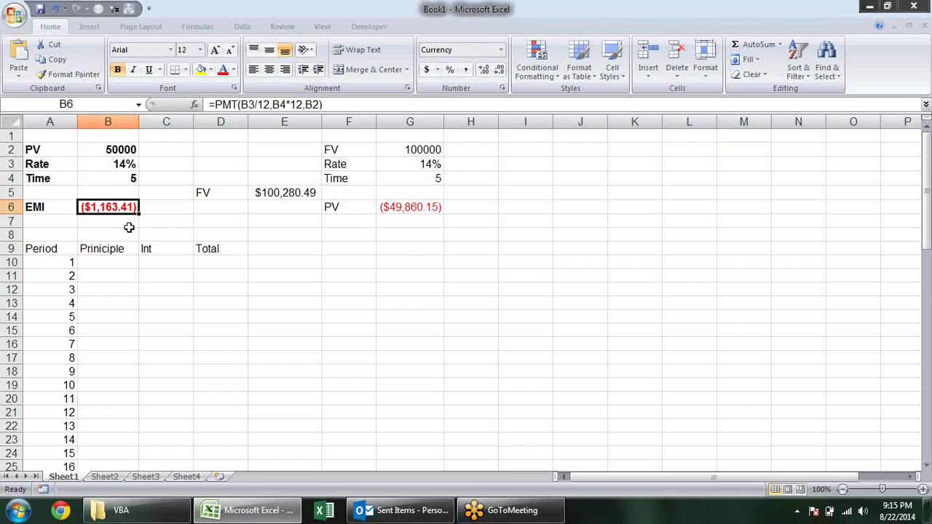
left_click(128, 267)
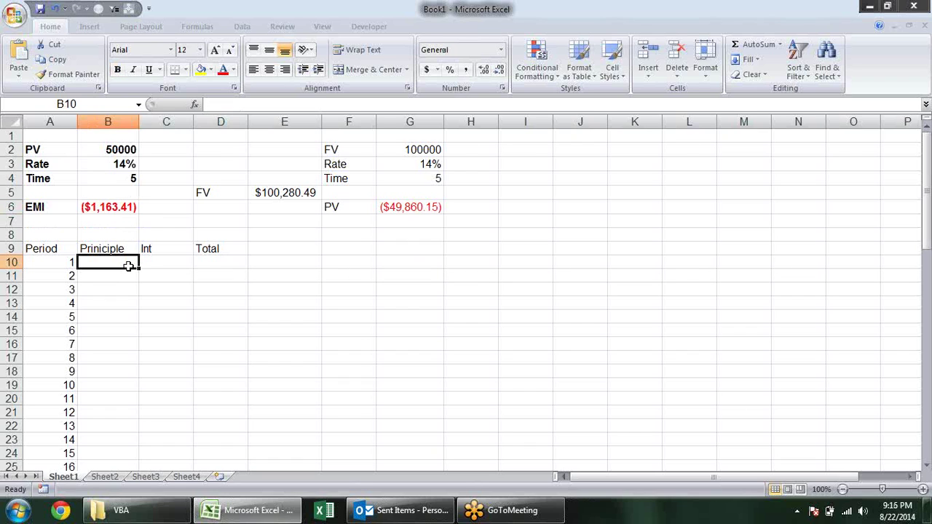
Begin a PPMT formula in B10 with the absolute rate $B$3/12
type("=")
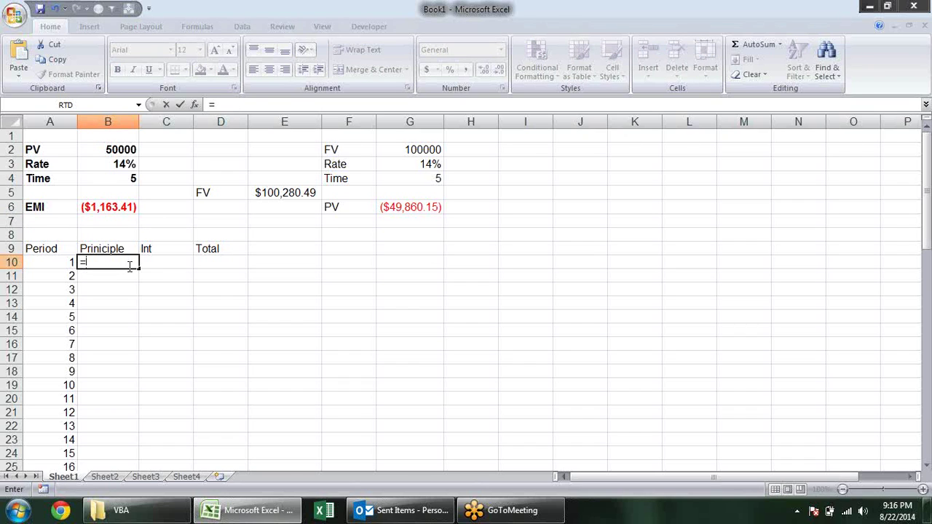
type("p")
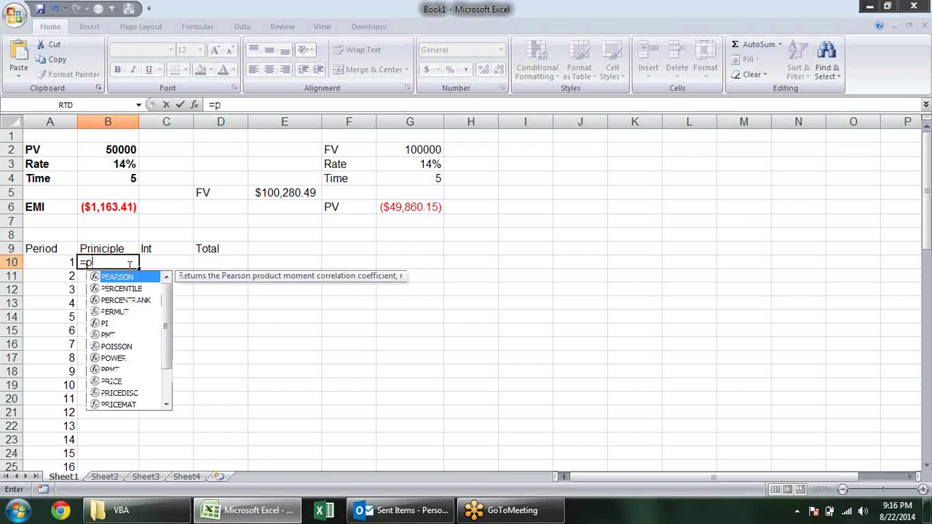
type("p")
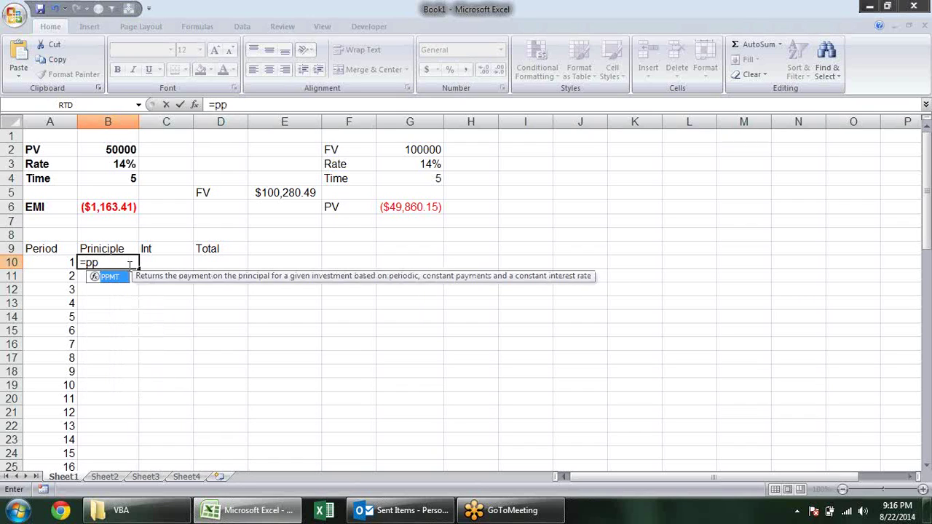
type("mt")
type("(")
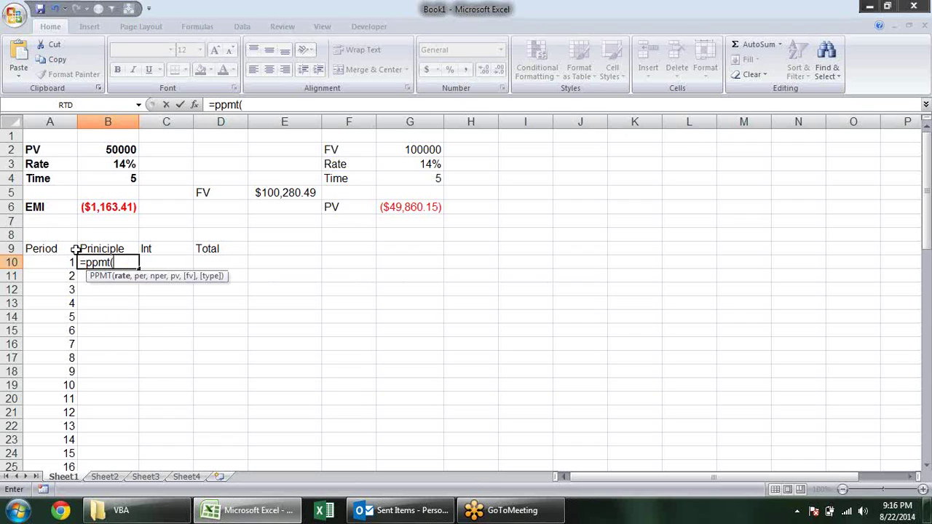
left_click(131, 165)
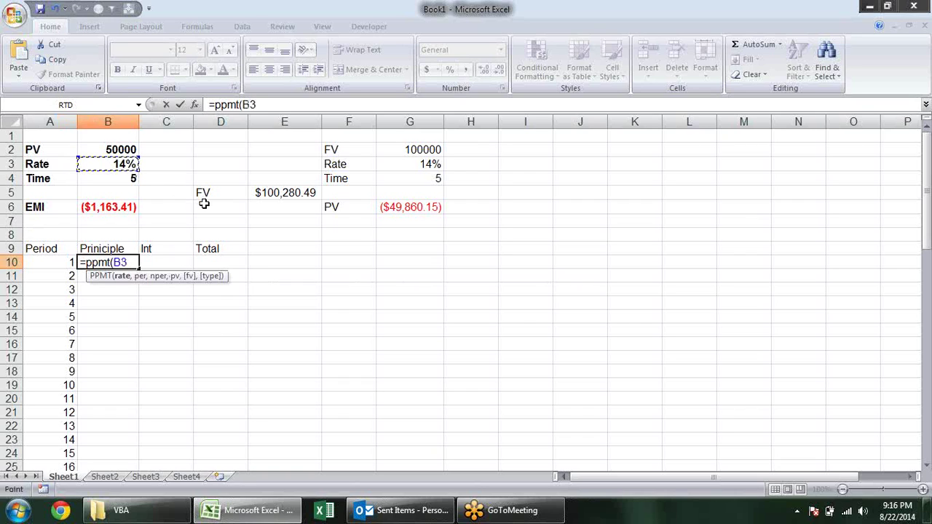
type("/12")
double_click(121, 262)
key("F4")
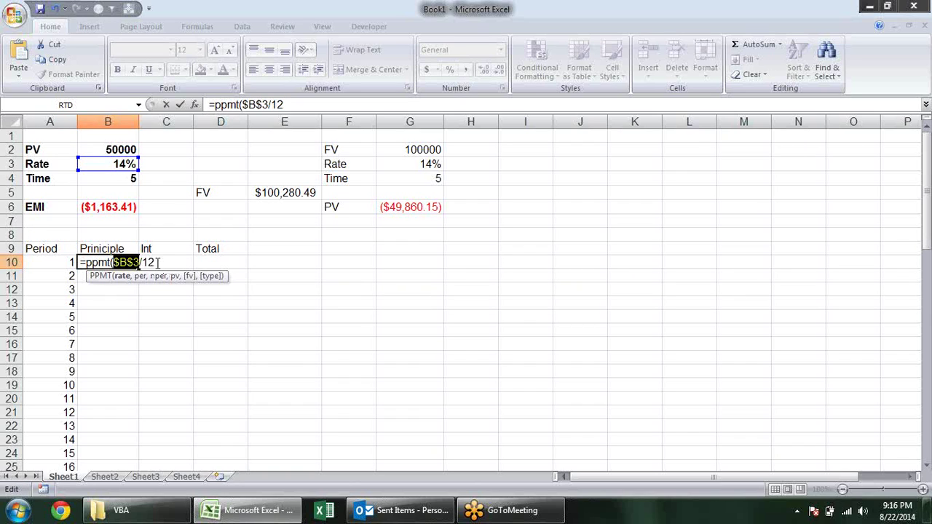
left_click(156, 262)
type(",")
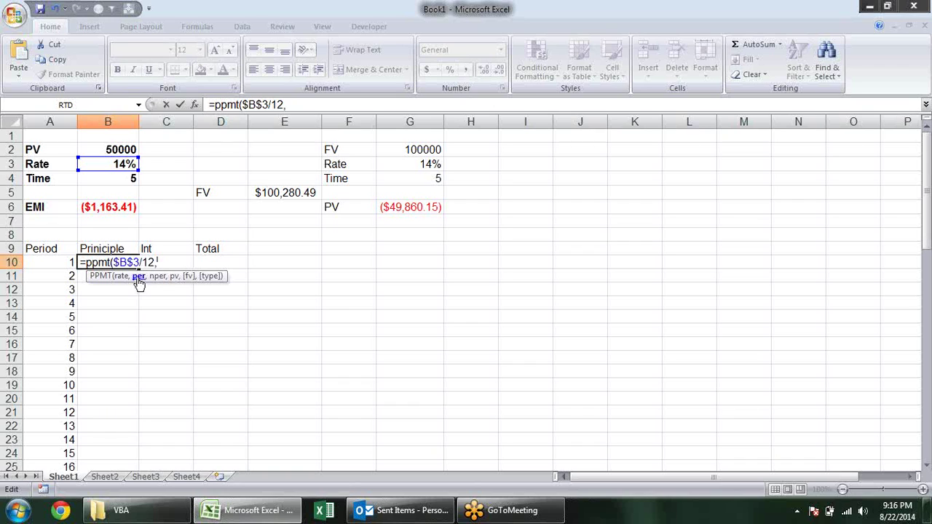
Complete =PPMT($B$3/12,$A10,$B$4*12,$B$2) in B10, returning ($580.08)
left_click(68, 262)
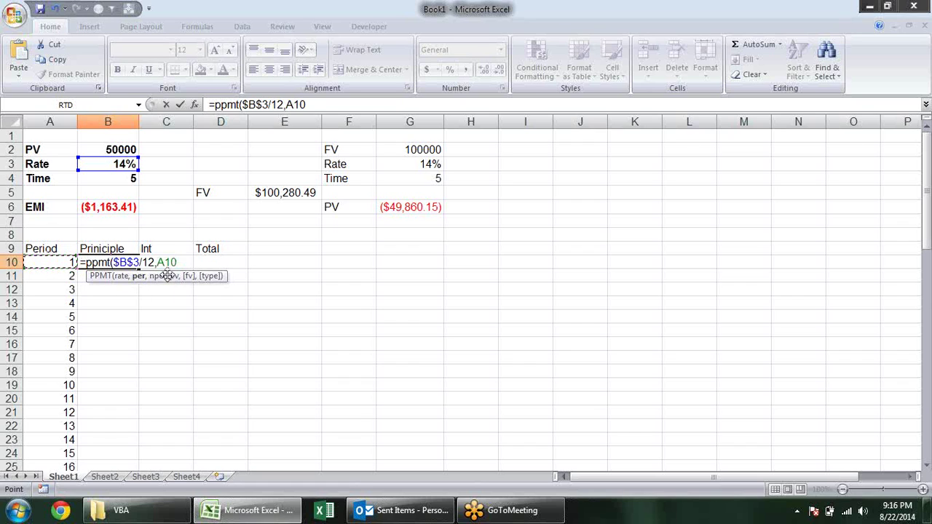
key("F4")
key("F4")
key("F4")
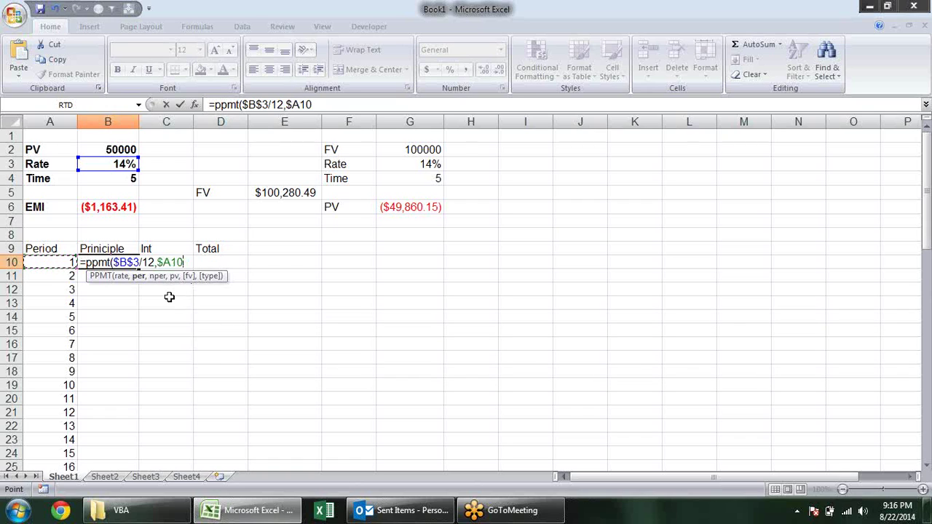
type(",")
left_click(129, 181)
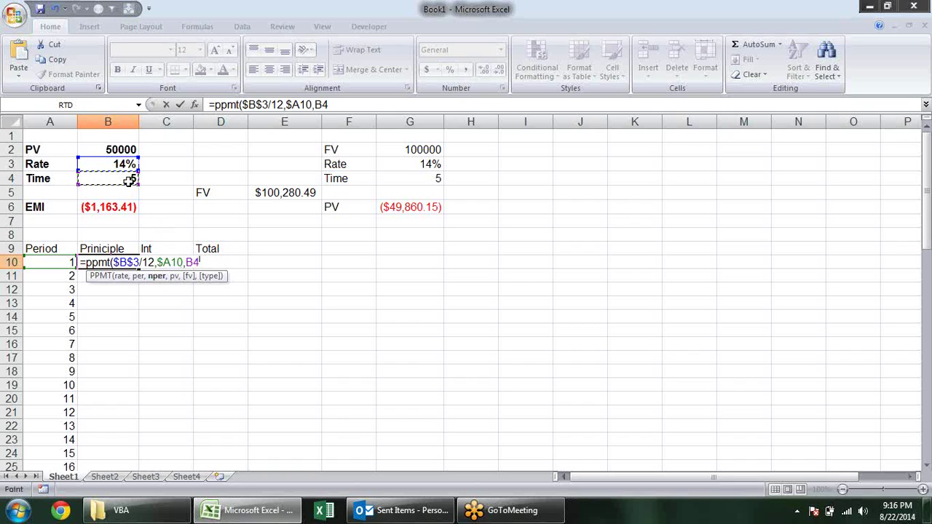
key("F4")
type("$B$4*12")
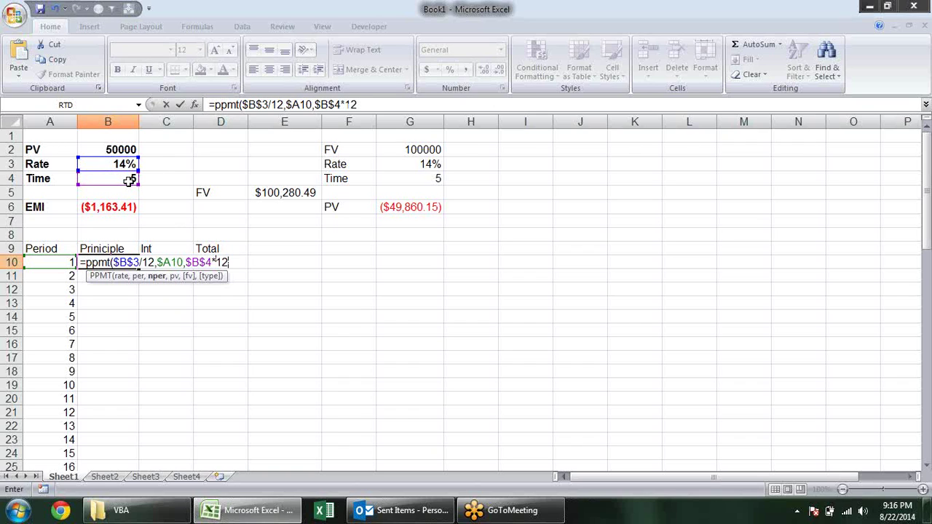
type(",")
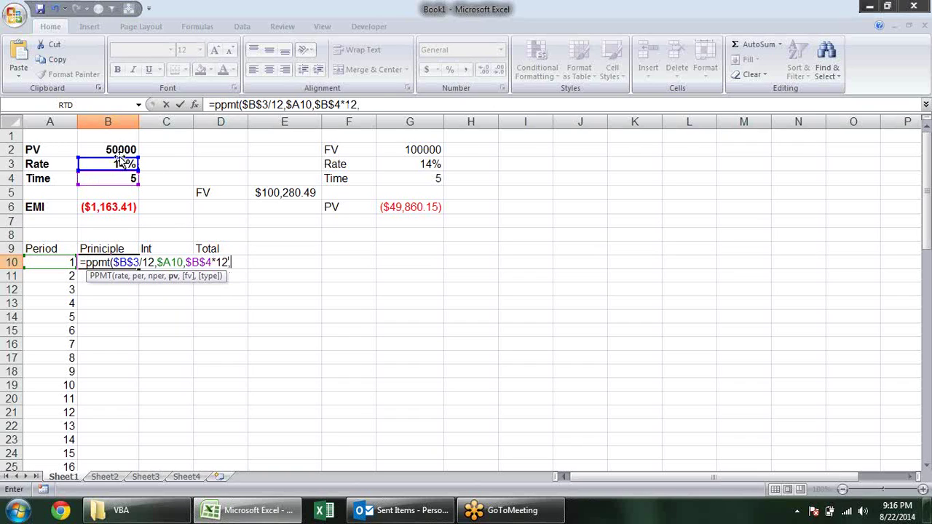
left_click(120, 150)
key("F4")
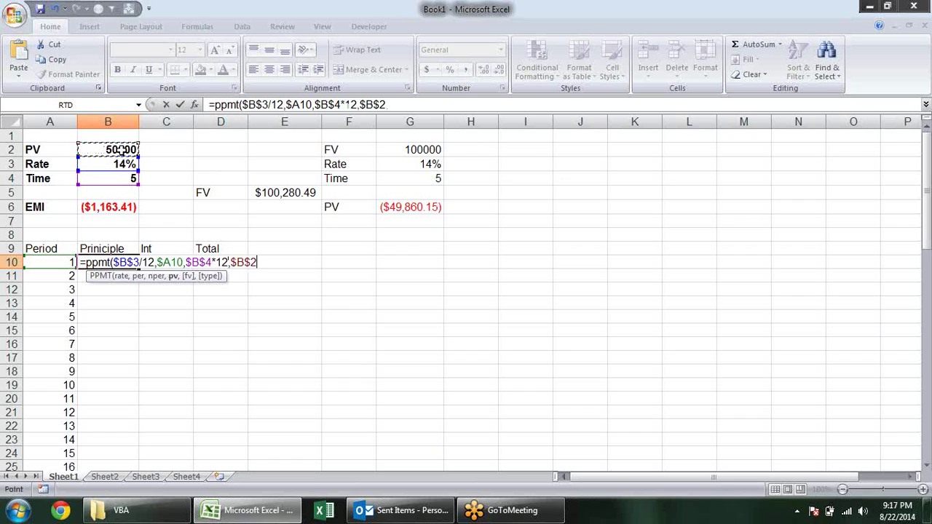
key("Return")
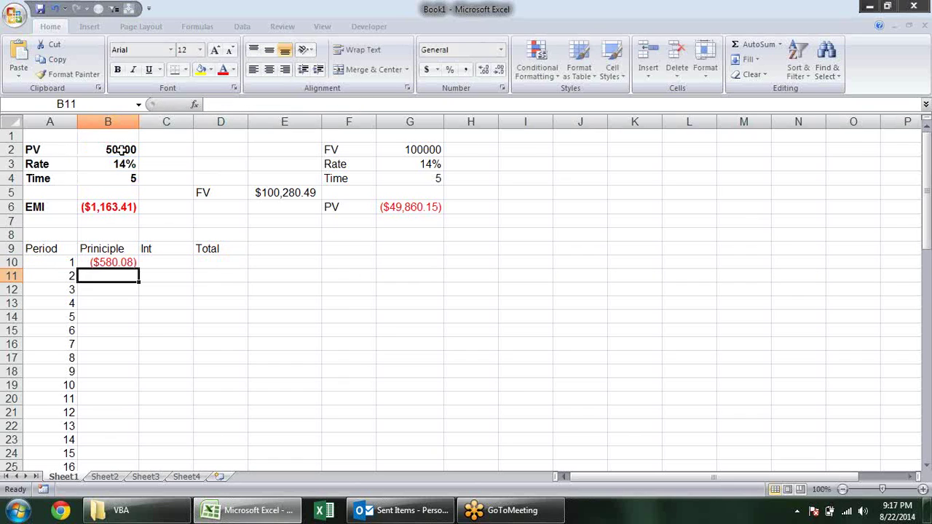
Copy the B10 principal formula into C10
left_click(136, 264)
left_click_drag(139, 269, 198, 269)
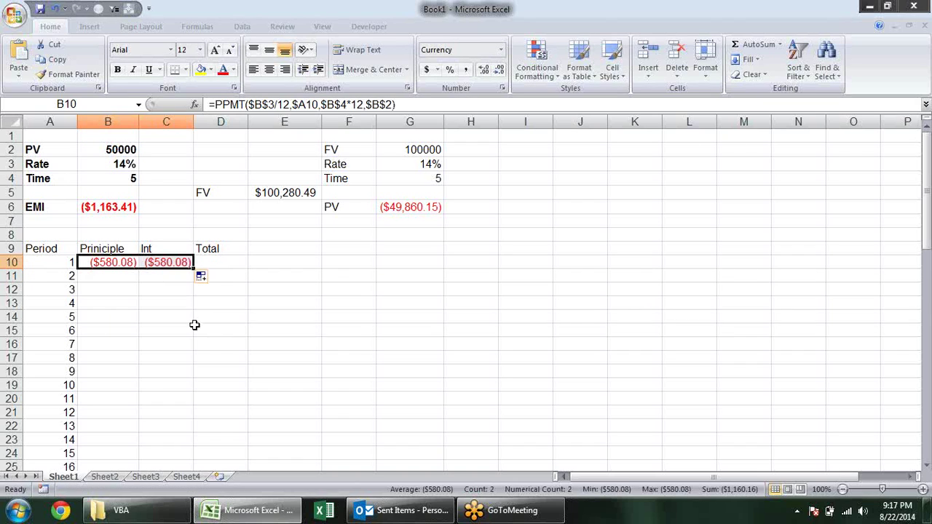
double_click(97, 262)
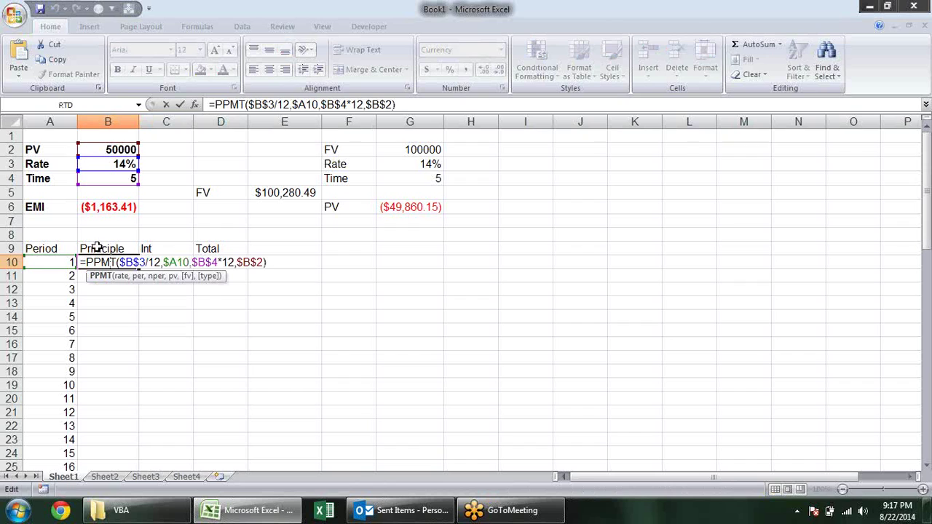
key("Return")
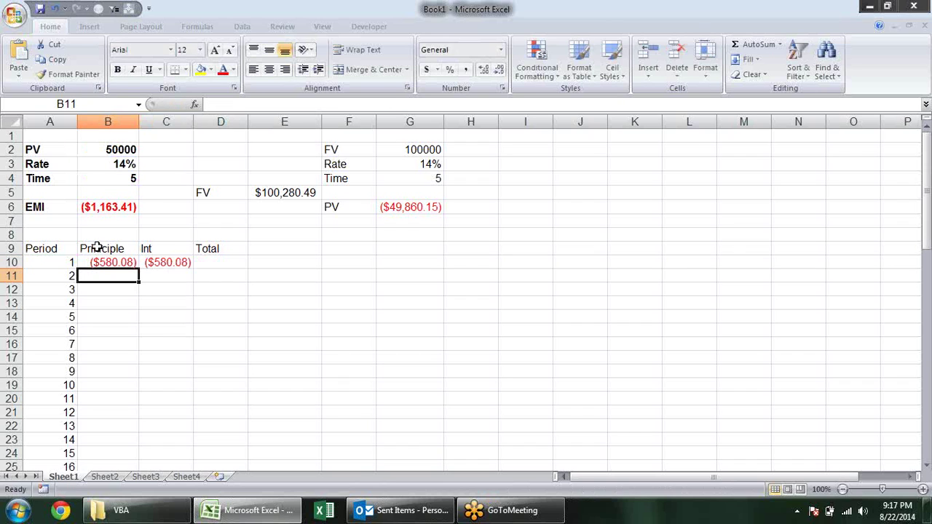
left_click(150, 262)
Change C10's copied formula from PPMT to IPMT, showing ($583.33) interest
double_click(150, 262)
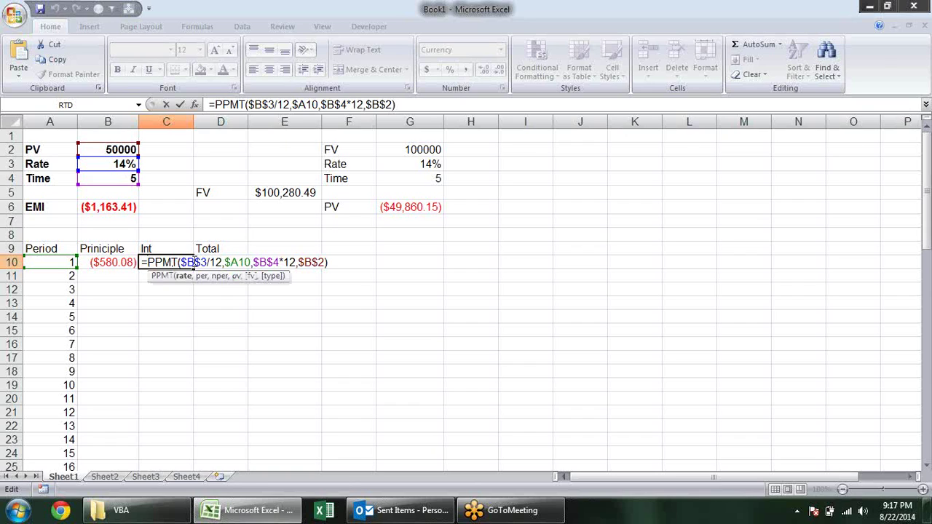
left_click(182, 277)
left_click(201, 277)
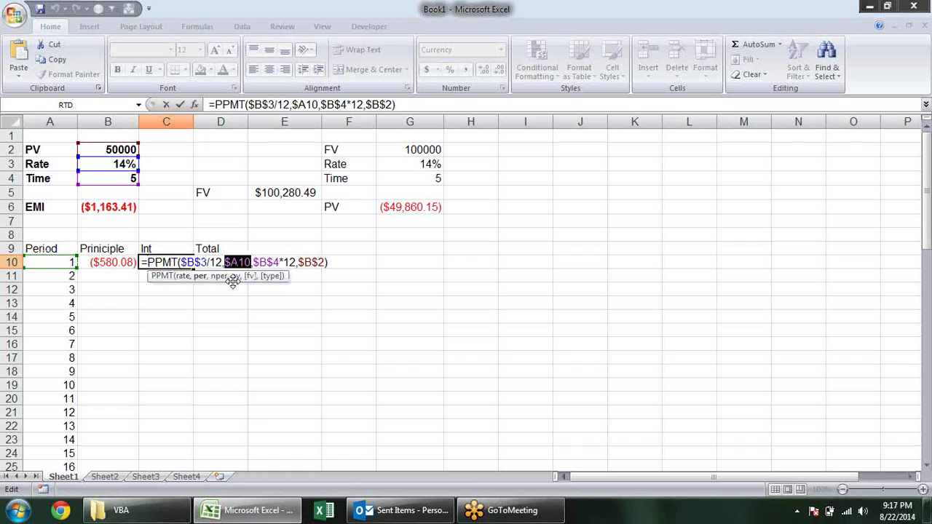
left_click(218, 276)
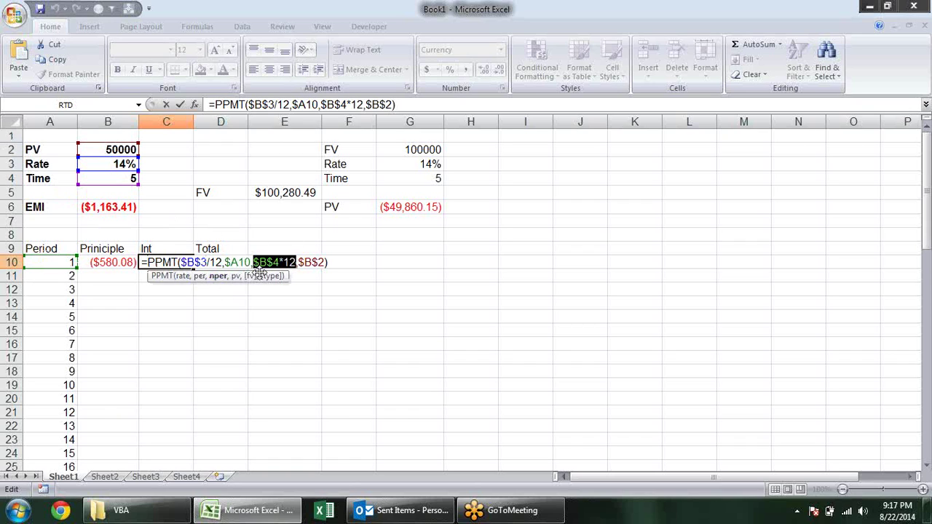
left_click(235, 277)
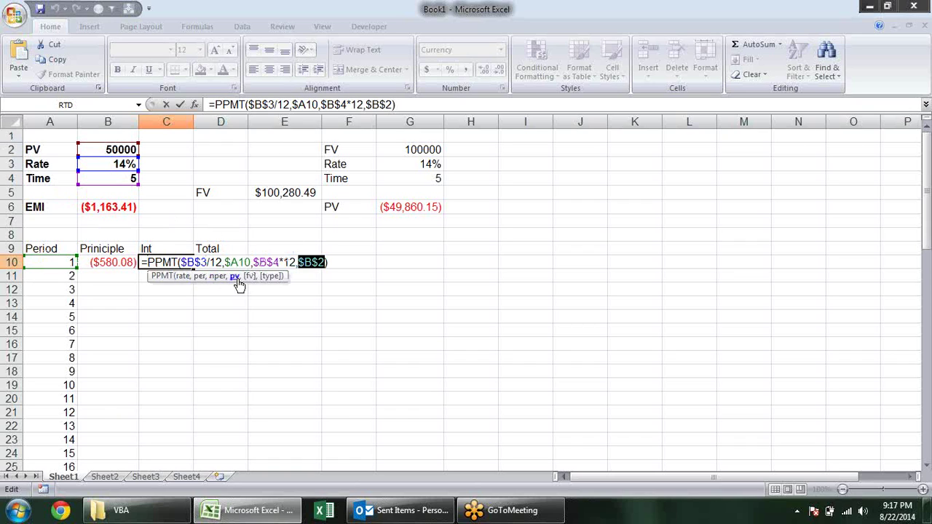
left_click(161, 263)
key("BackSpace")
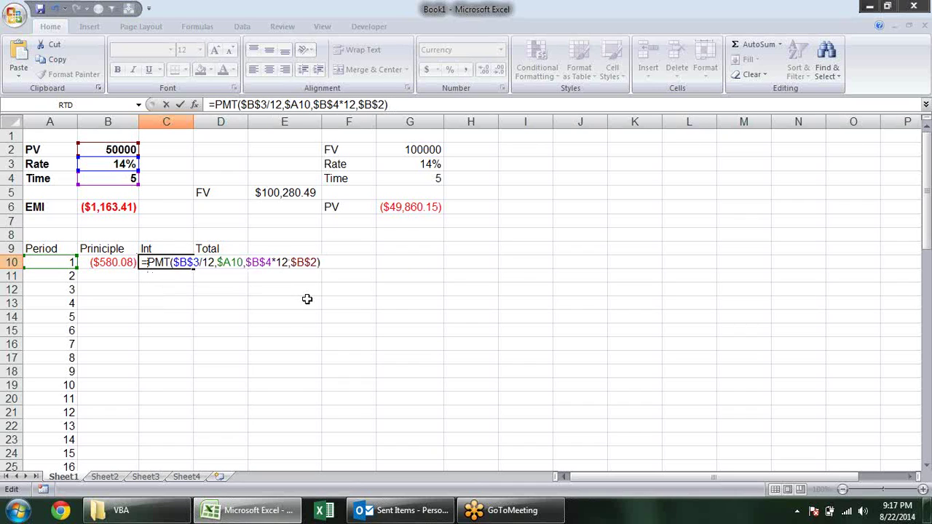
type("I")
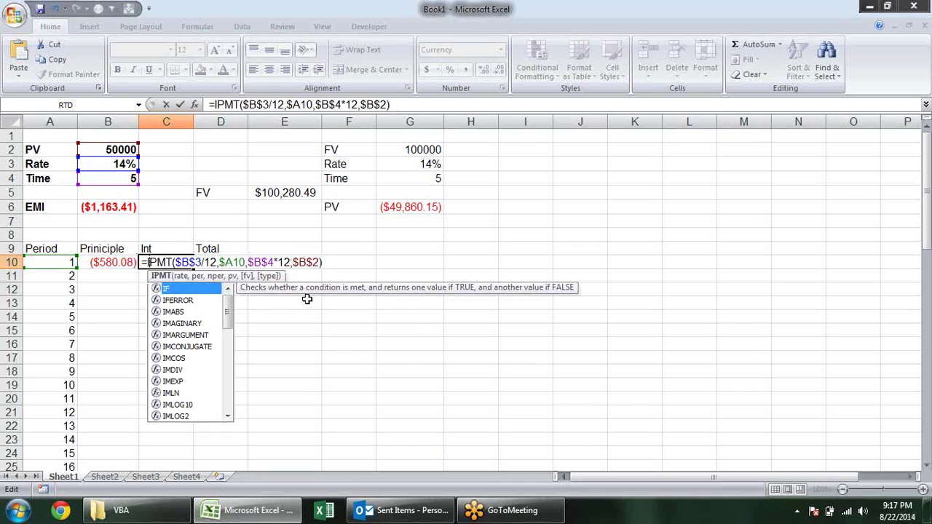
key("Return")
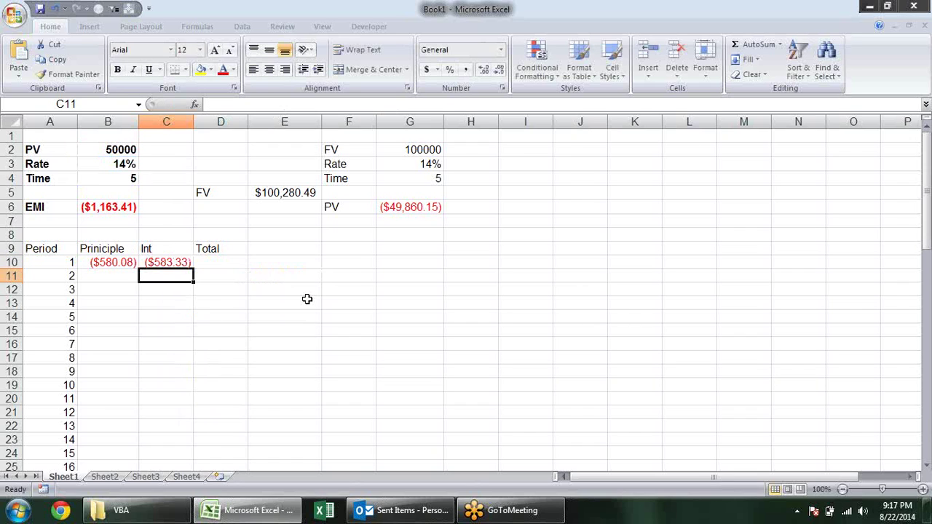
Enter =B10+C10 in D10, totalling ($1,163.41) to match the EMI in B6
left_click(128, 261)
left_click(175, 261)
left_click(235, 261)
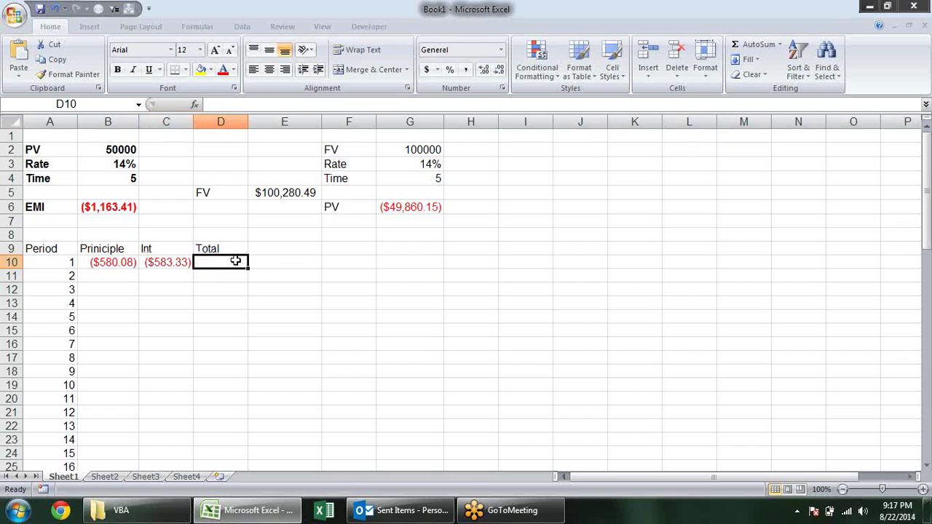
type("=")
left_click(126, 262)
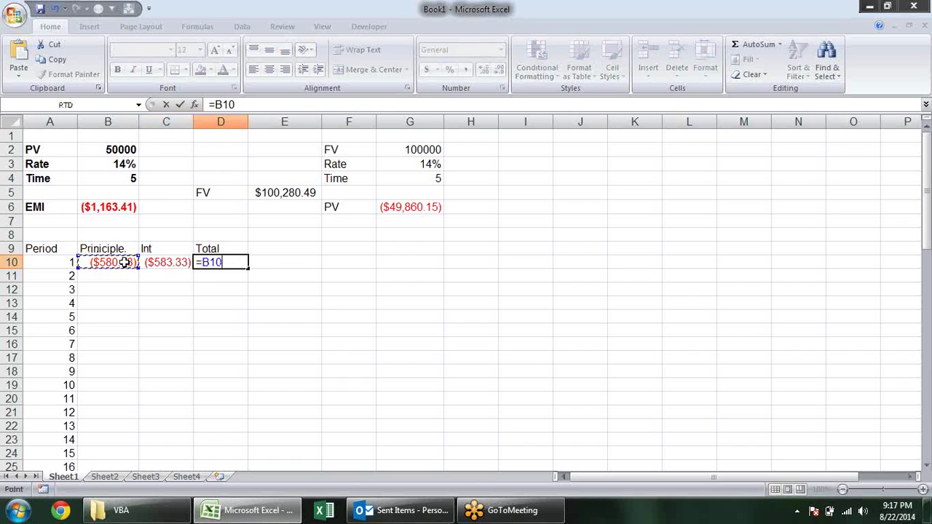
type("+")
left_click(170, 265)
key("Return")
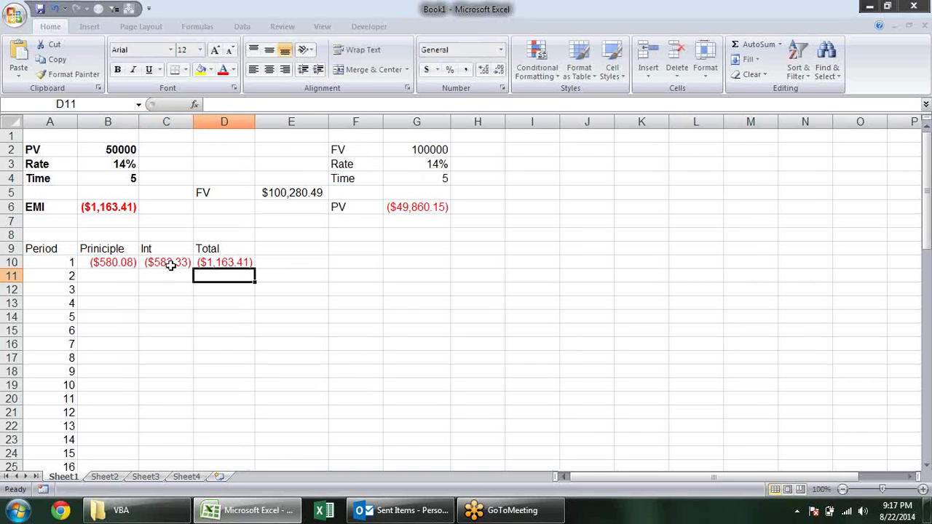
left_click(96, 207)
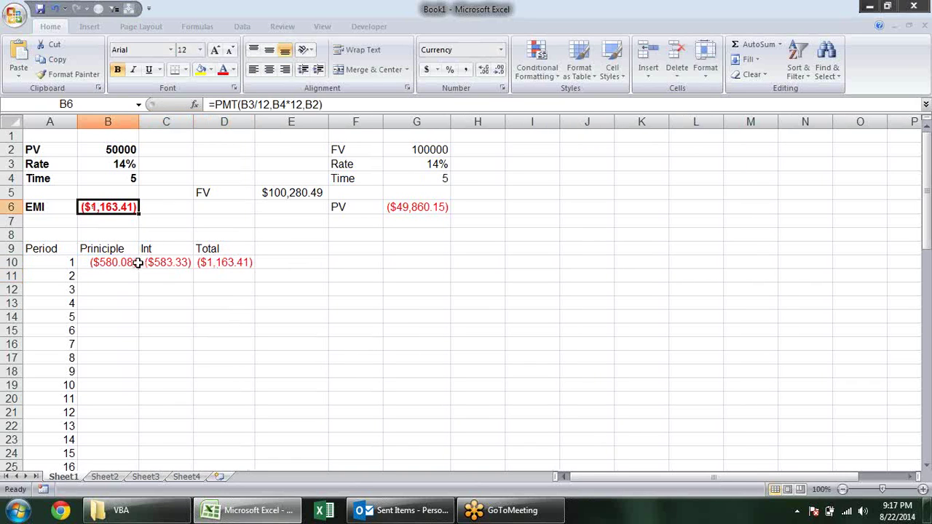
left_click(228, 265)
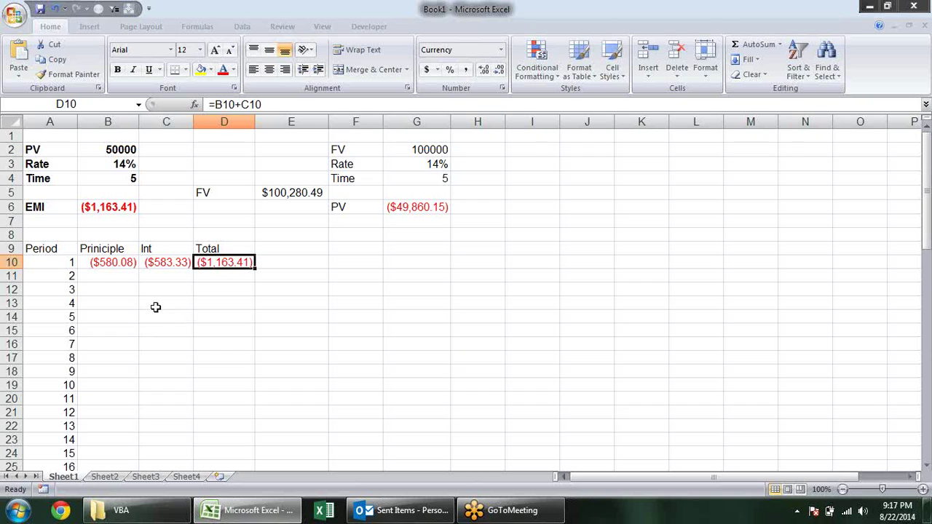
Fill the period-1 principal, interest and total formulas down the 60-period table, then check D10 and D11
left_click_drag(124, 263, 252, 269)
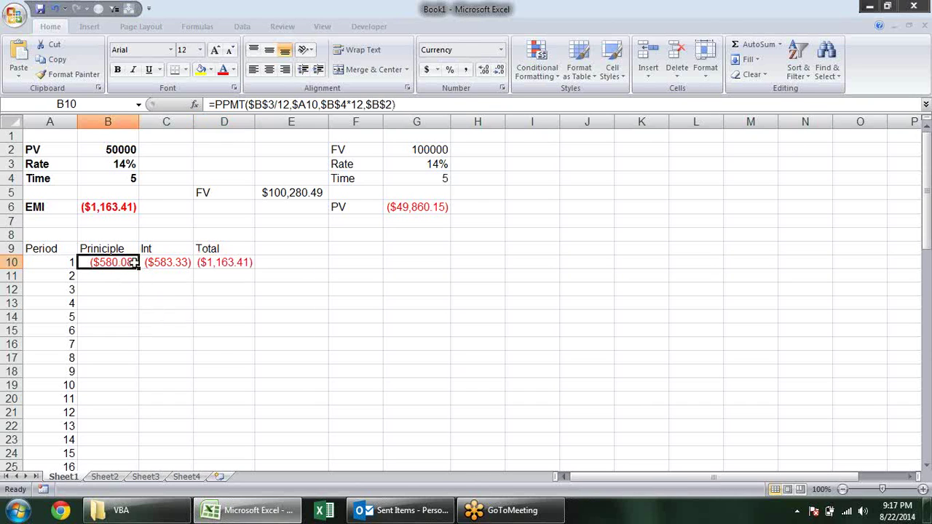
double_click(256, 269)
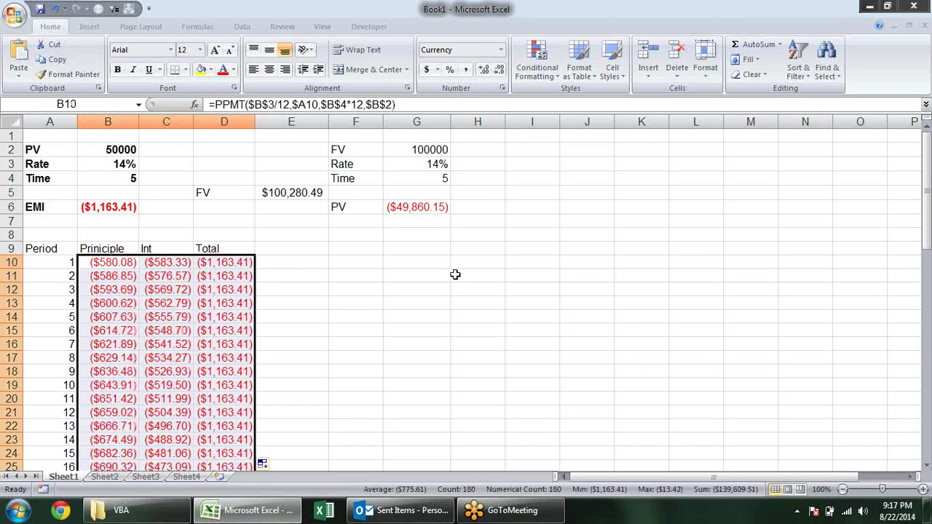
left_click(332, 279)
left_click(244, 263)
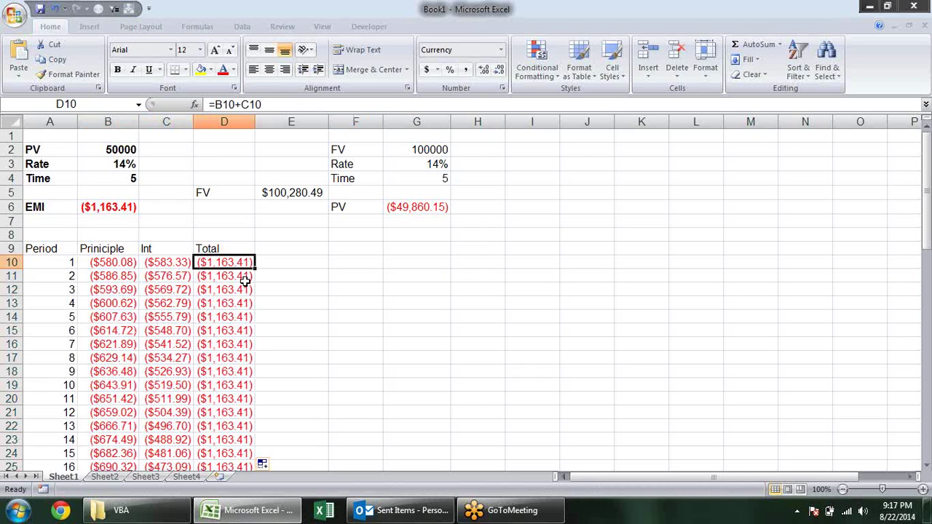
left_click(245, 277)
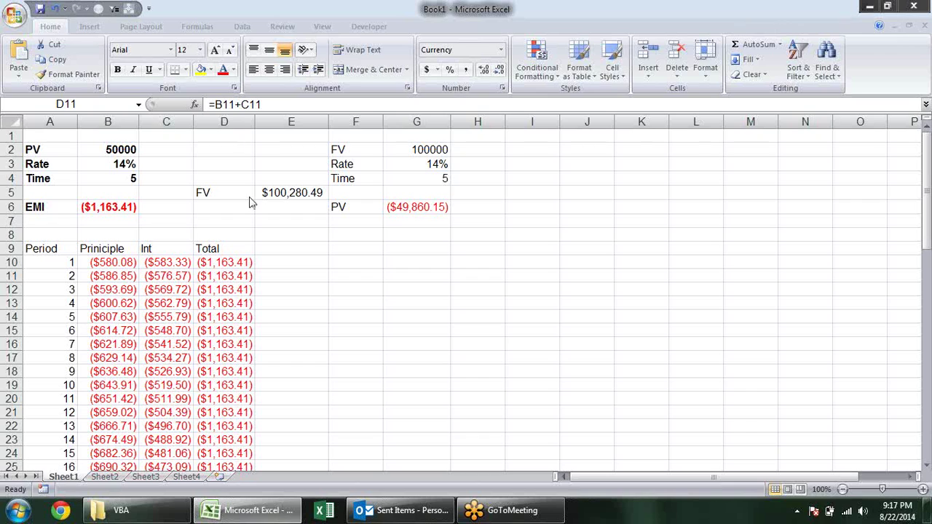
left_click(223, 277)
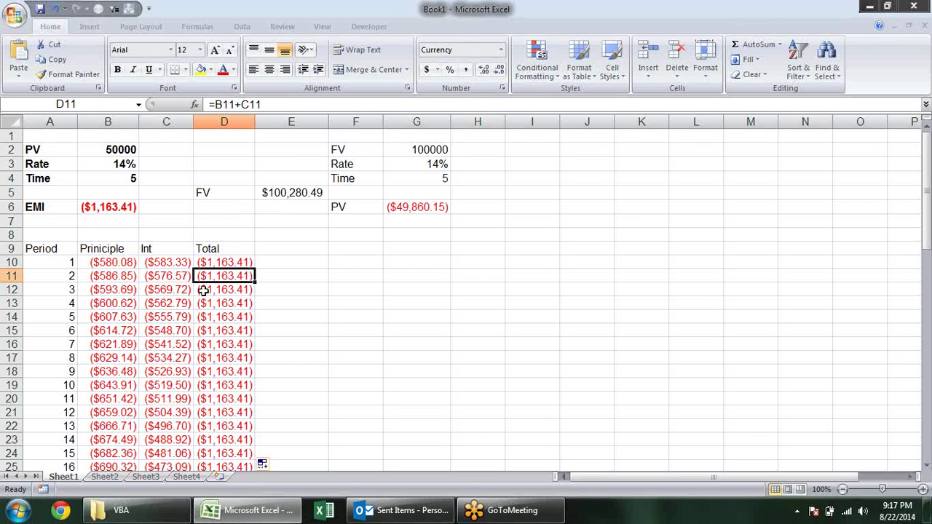
Review the PPMT principal and IPMT interest formulas in columns B and C across several periods
left_click(124, 263)
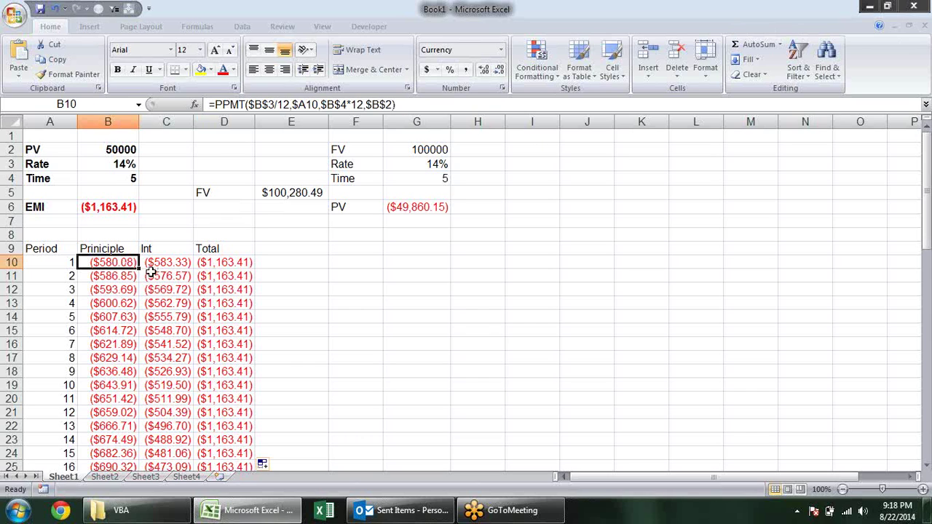
left_click(159, 264)
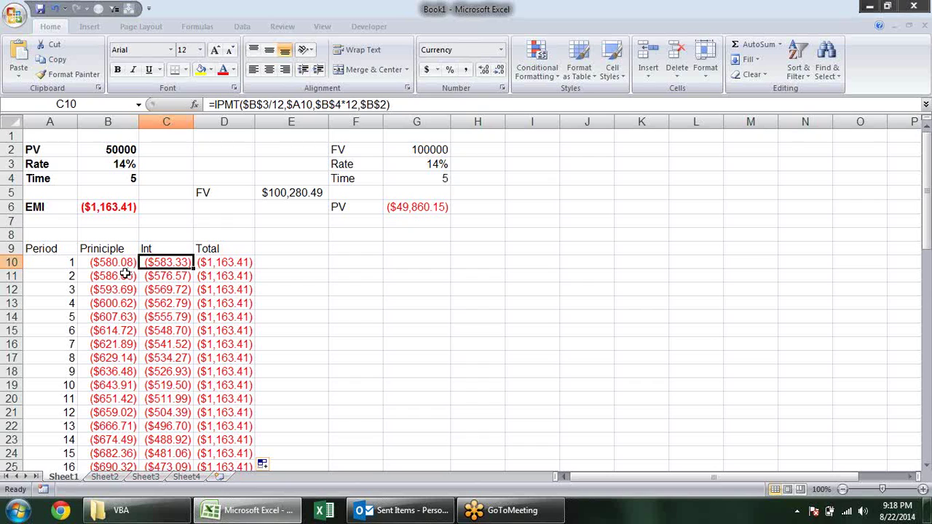
left_click(146, 280)
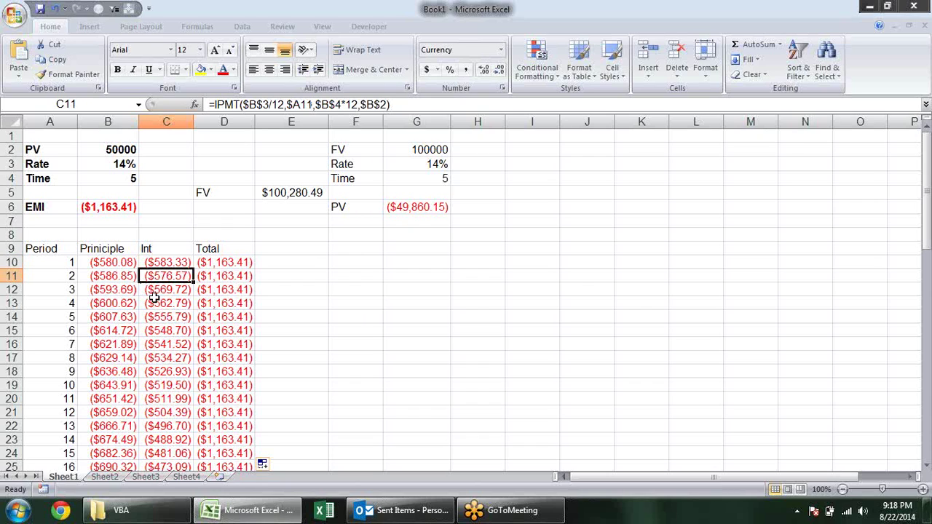
left_click(155, 291)
left_click(166, 313)
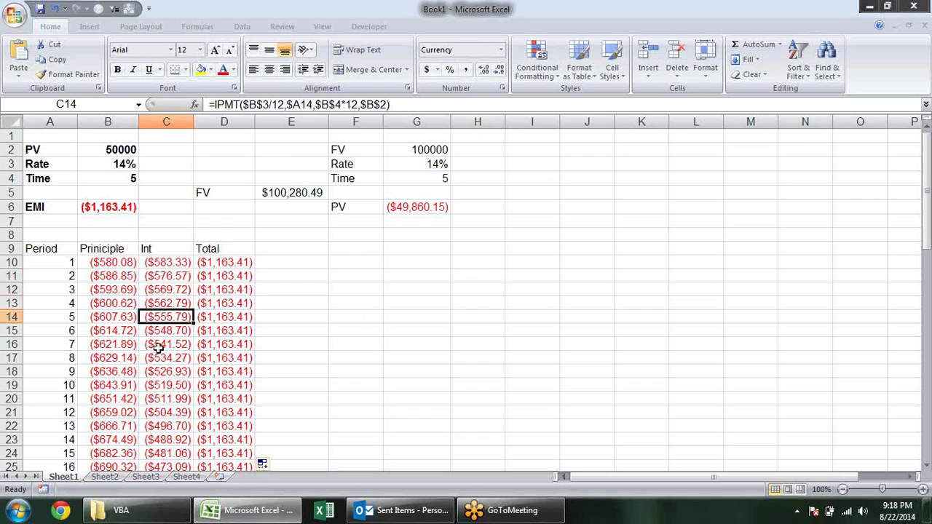
left_click(157, 345)
left_click(125, 329)
left_click(127, 348)
left_click(114, 384)
left_click(114, 399)
left_click(120, 423)
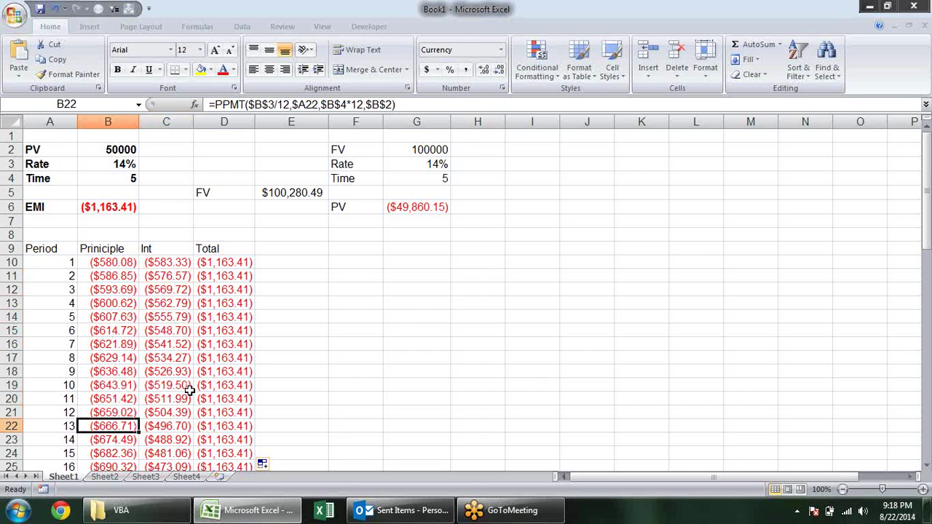
Select the interest amounts in C10:C16 to review the per-period interest values
scroll(189, 391, "down", 1)
mouse_move(92, 343)
left_mouse_down()
mouse_move(239, 345)
mouse_move(182, 224)
left_mouse_up()
left_click(380, 429)
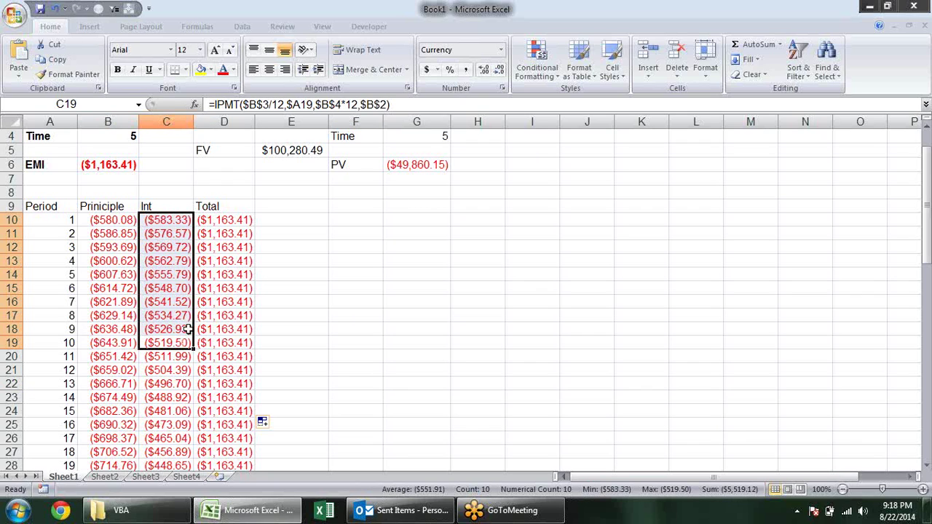
left_click(308, 268)
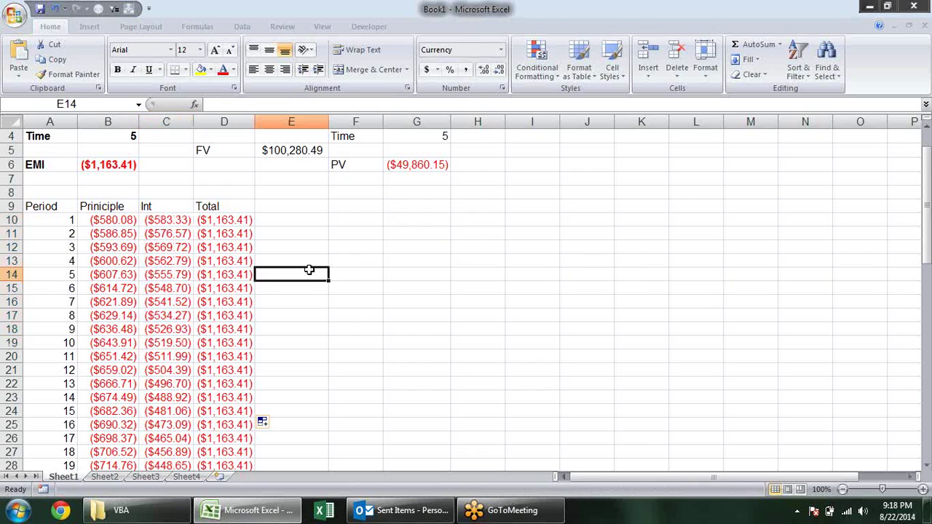
left_click(156, 249)
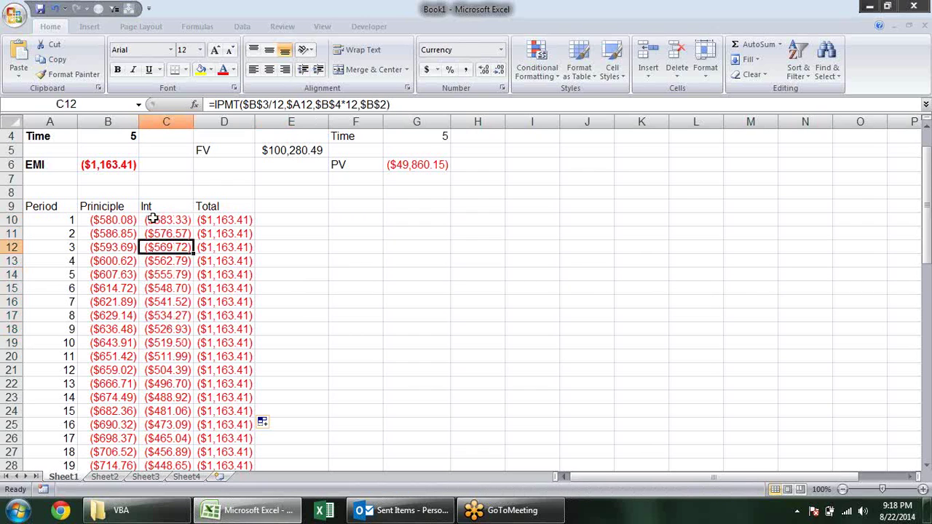
left_click_drag(149, 219, 180, 303)
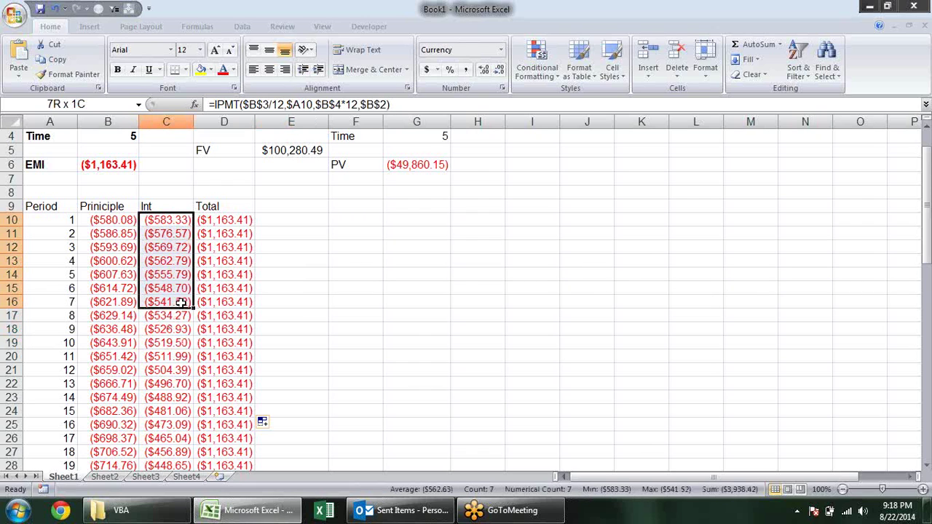
scroll(134, 342, "down", 2)
scroll(134, 343, "down", 5)
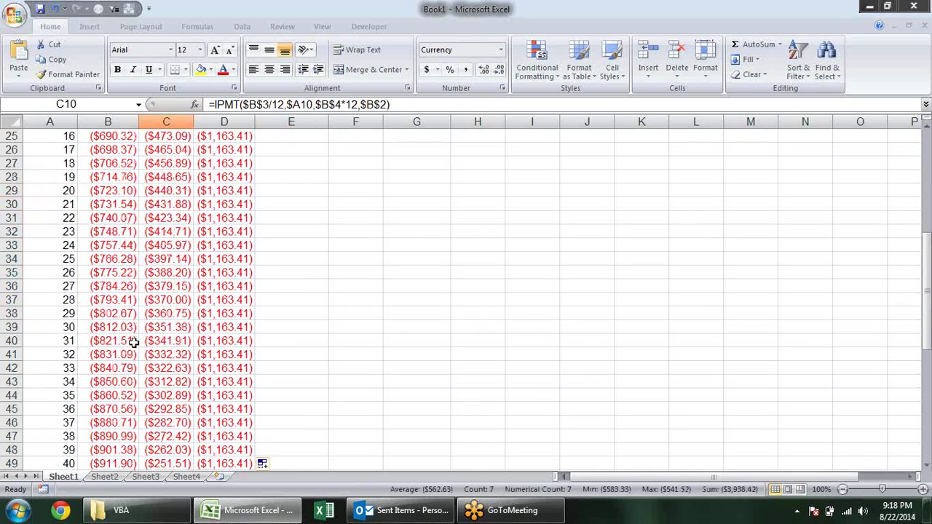
scroll(134, 342, "down", 10)
left_click(185, 327)
left_click(180, 300)
left_click(178, 286)
left_click(178, 231)
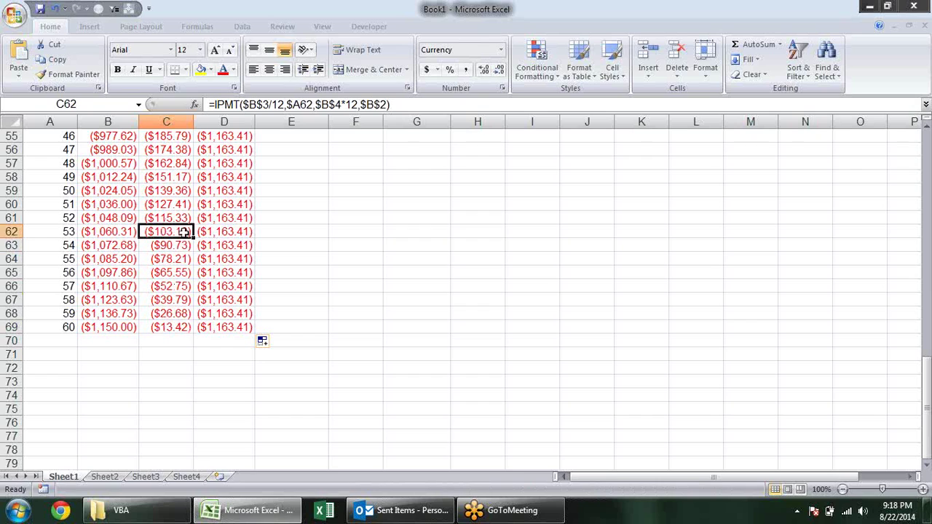
left_click_drag(109, 218, 115, 327)
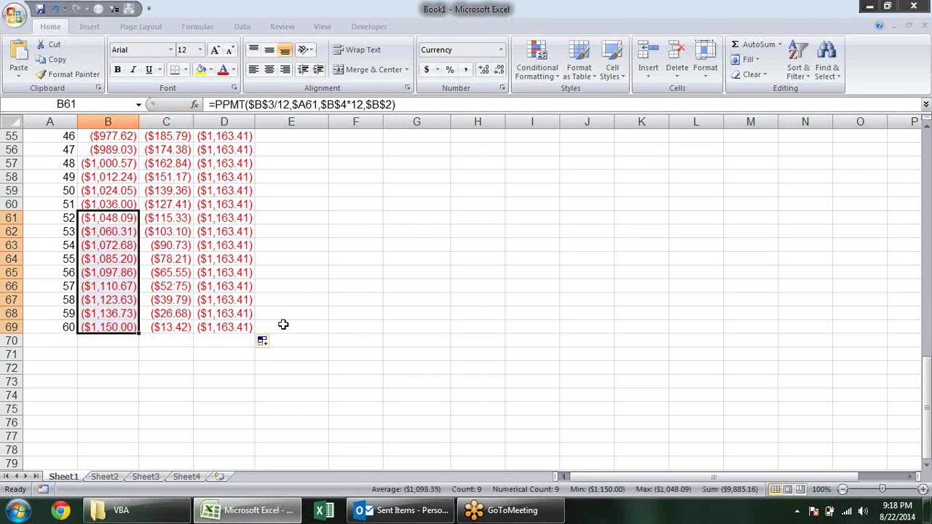
left_click(239, 327)
left_click(238, 285)
left_click(246, 204)
left_click(246, 168)
scroll(367, 246, "up", 5)
scroll(368, 246, "up", 5)
scroll(368, 246, "up", 5)
scroll(367, 246, "up", 3)
left_click(196, 285)
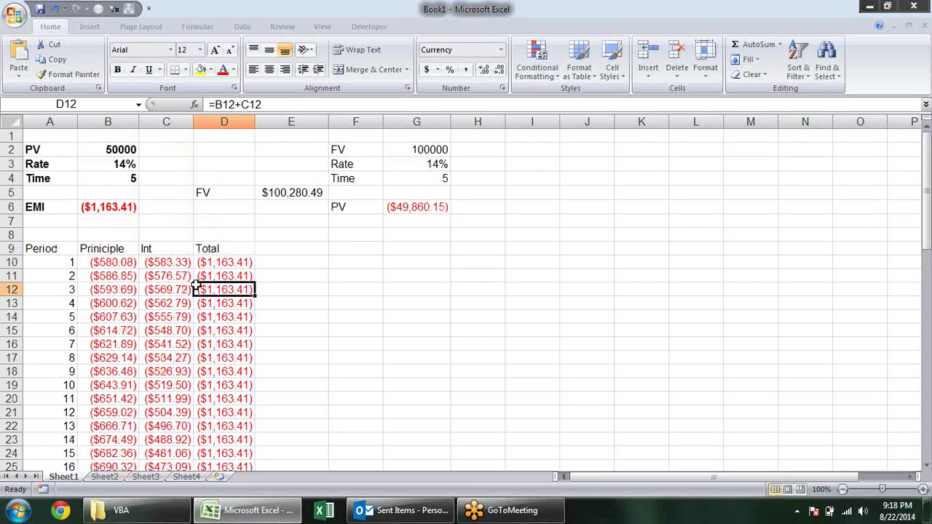
left_click(132, 287)
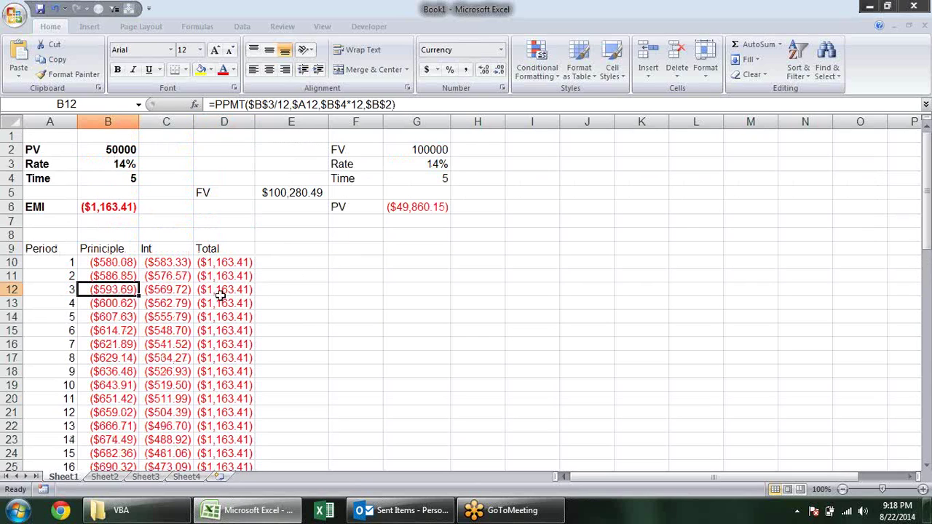
left_click(168, 206)
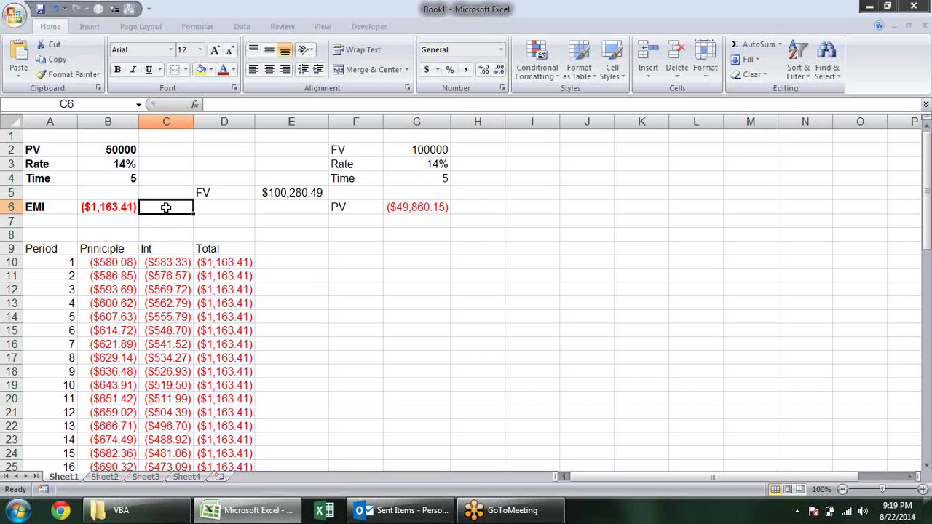
Enter =SUM(D10:D69) in D8 to total all payments
scroll(293, 316, "down", 1)
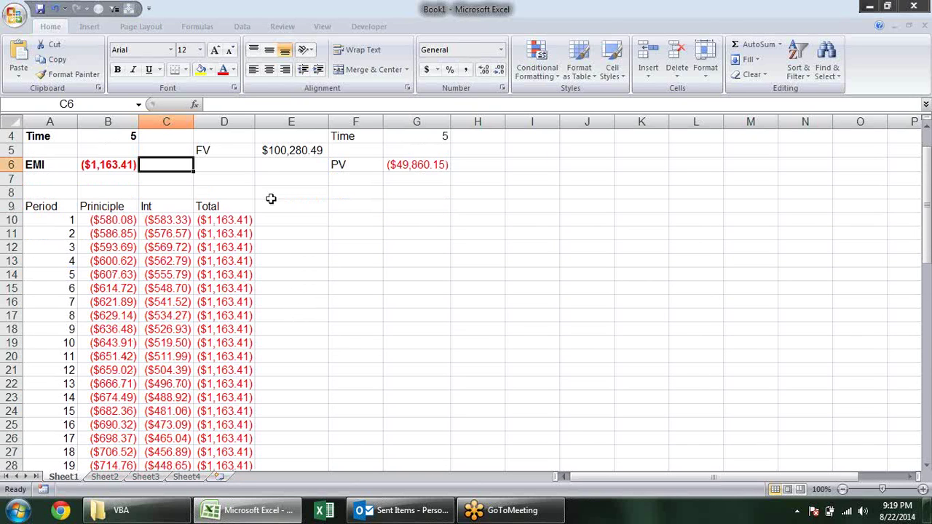
left_click(233, 195)
key("alt+equal")
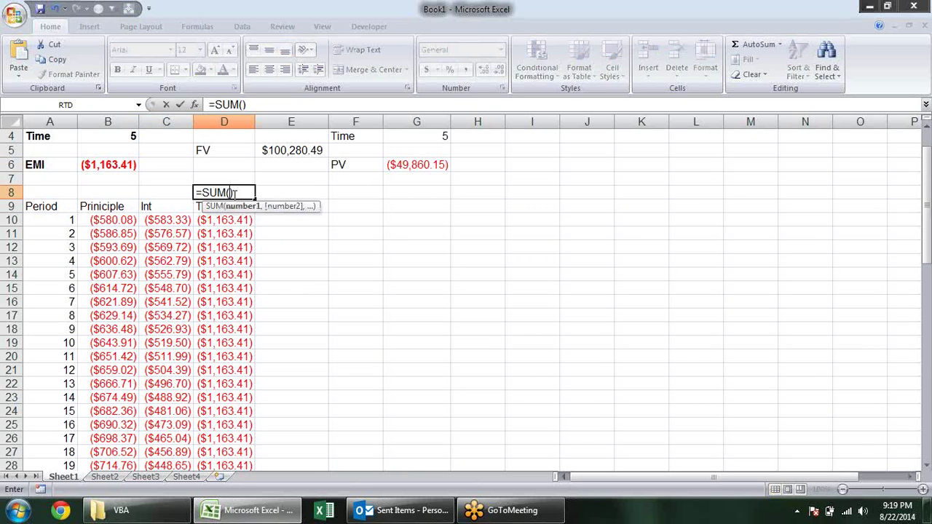
left_click(216, 218)
key("ctrl+shift+Down")
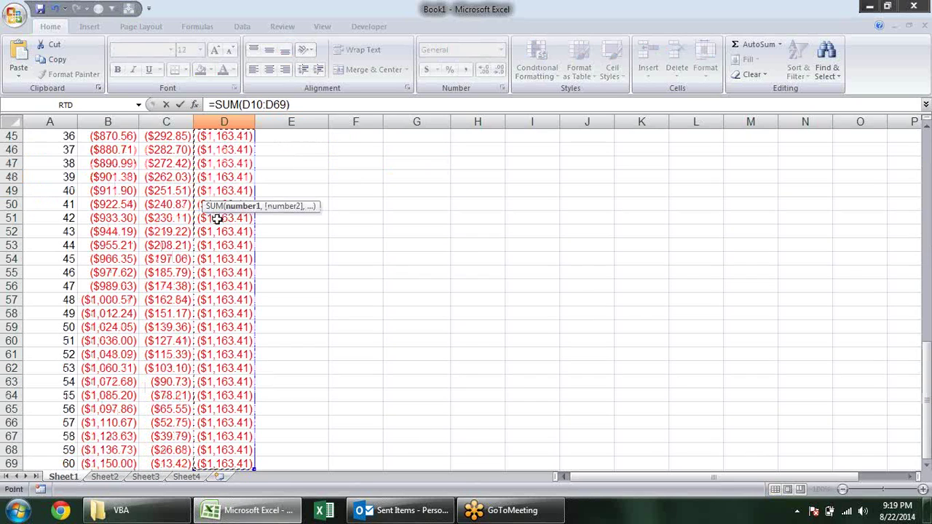
key("Return")
Copy the D8 sum into B8 and C8, and autofit columns B–D
scroll(214, 217, "up", 3)
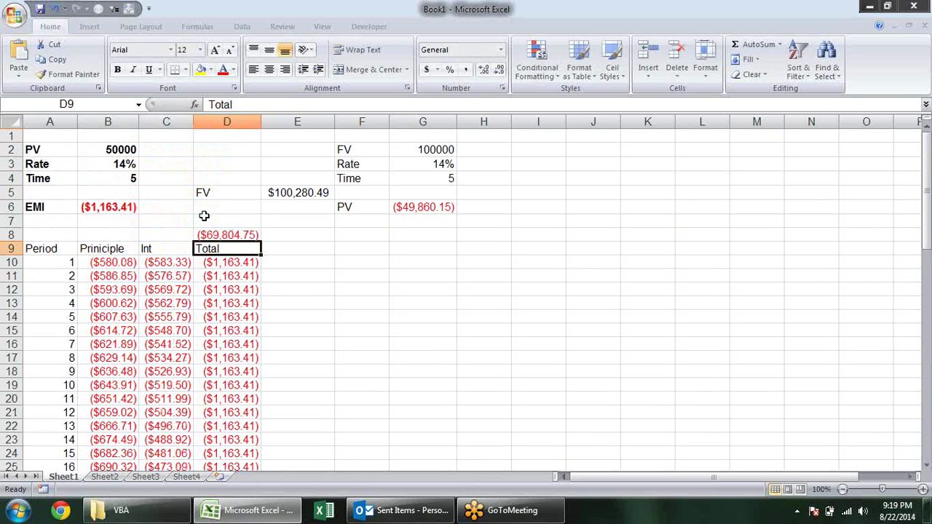
left_click(241, 231)
left_click_drag(260, 241, 99, 240)
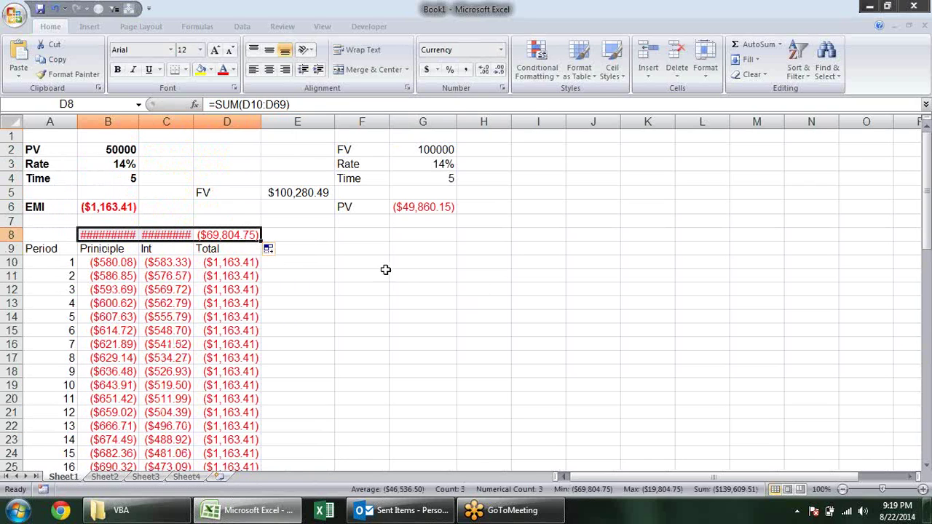
left_click(330, 264)
left_click_drag(123, 121, 265, 120)
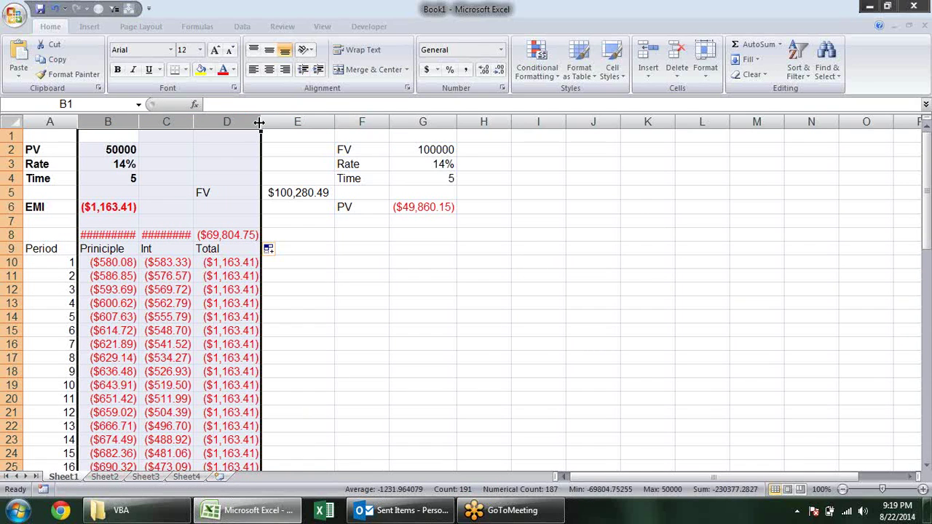
double_click(265, 121)
left_click(381, 289)
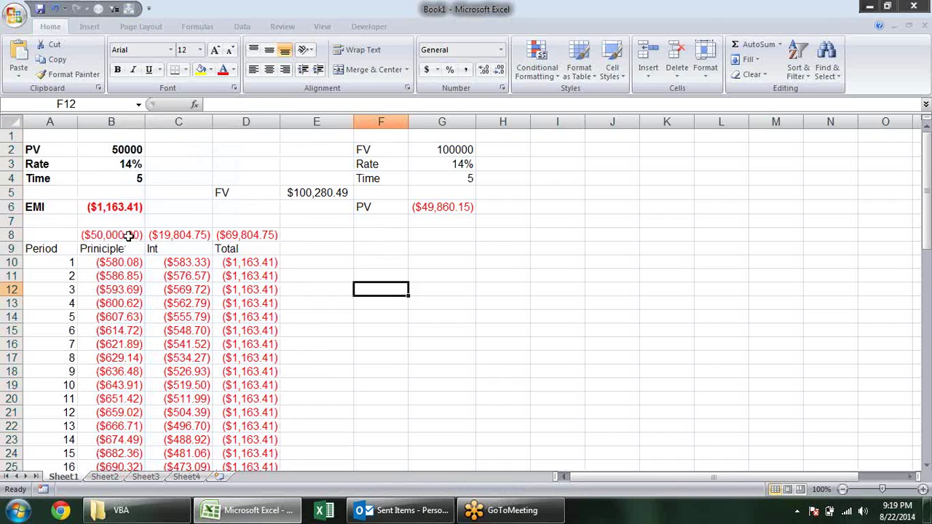
Make the totals in B8, C8 and D8 bold
left_click(128, 234)
key("ctrl+b")
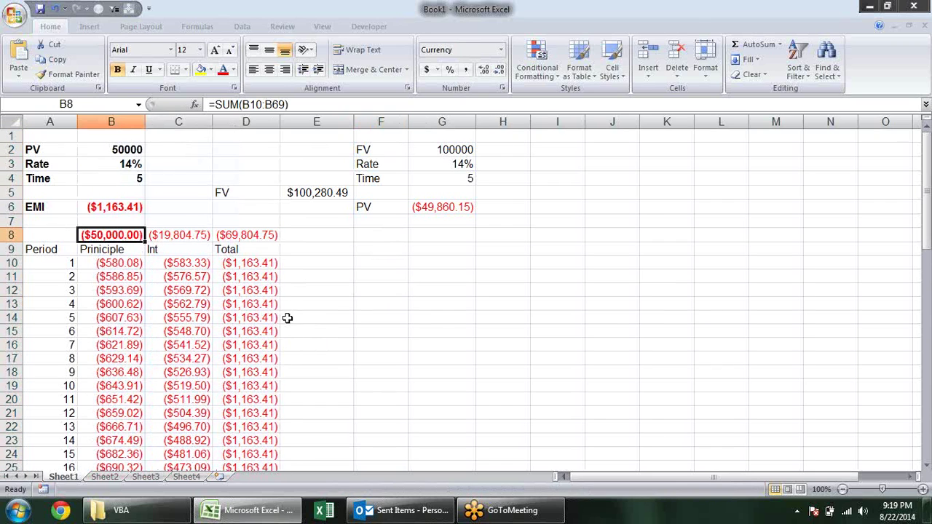
left_click(196, 229)
key("ctrl+b")
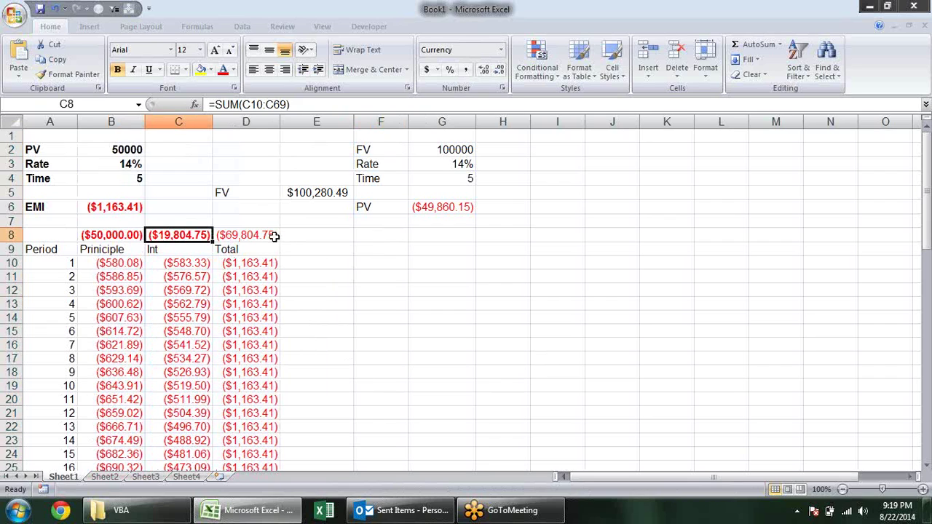
left_click(273, 236)
key("ctrl+b")
left_click(330, 294)
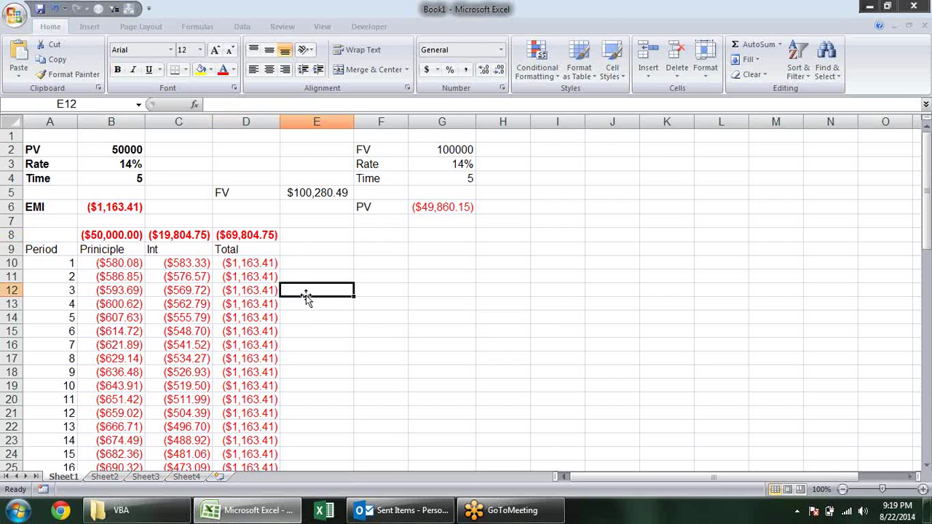
Scroll through the schedule to review the period total formulas
left_click(218, 317)
scroll(252, 345, "down", 3)
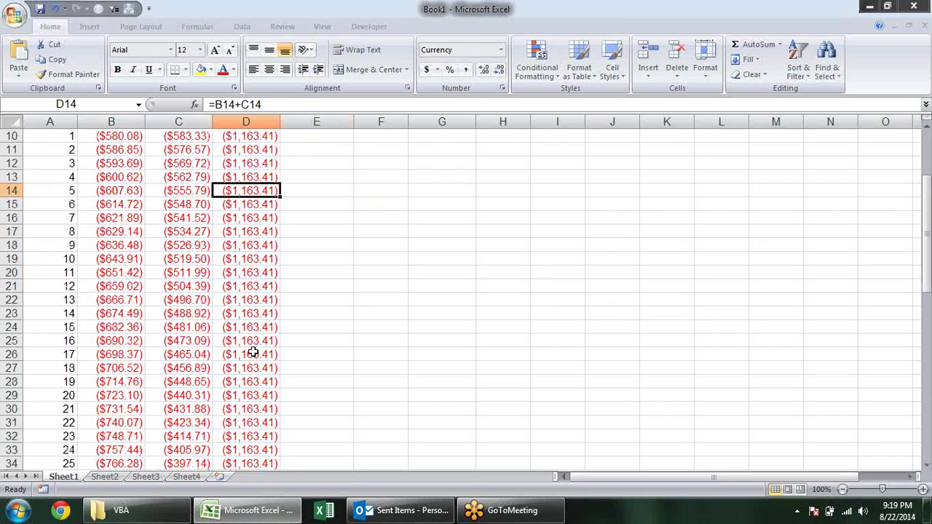
scroll(253, 351, "down", 5)
scroll(251, 349, "down", 4)
scroll(252, 354, "down", 5)
scroll(255, 374, "up", 5)
scroll(266, 391, "up", 5)
scroll(267, 391, "up", 6)
scroll(268, 393, "up", 1)
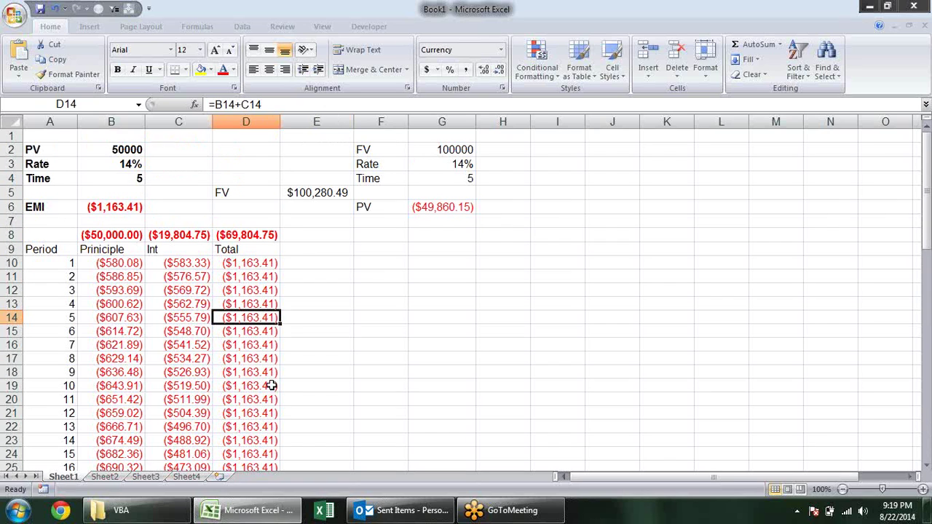
left_click(197, 195)
left_click(188, 206)
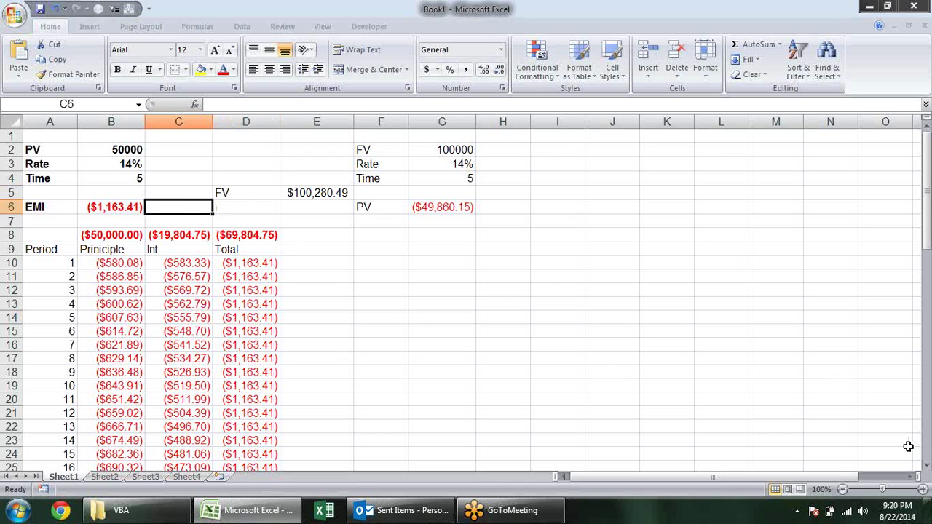
Copy C10's IPMT formula and paste it into C6
type("=")
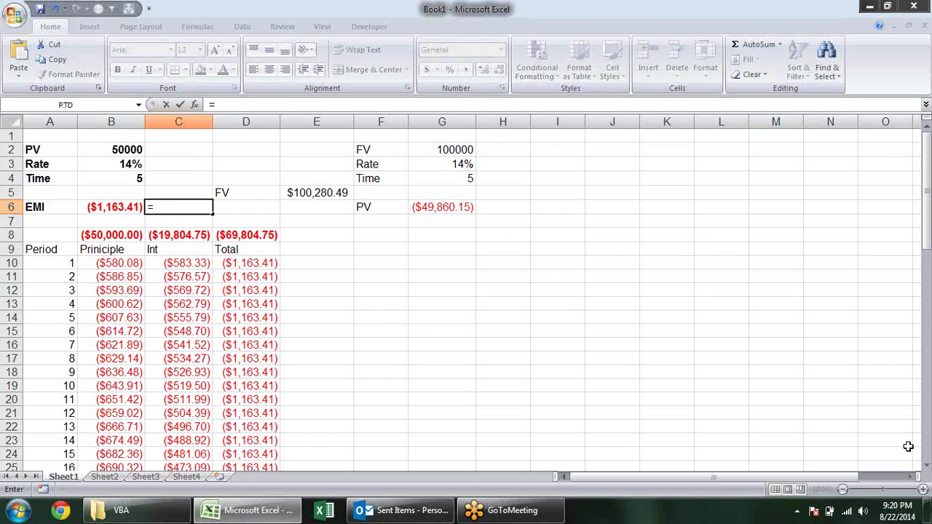
key("Escape")
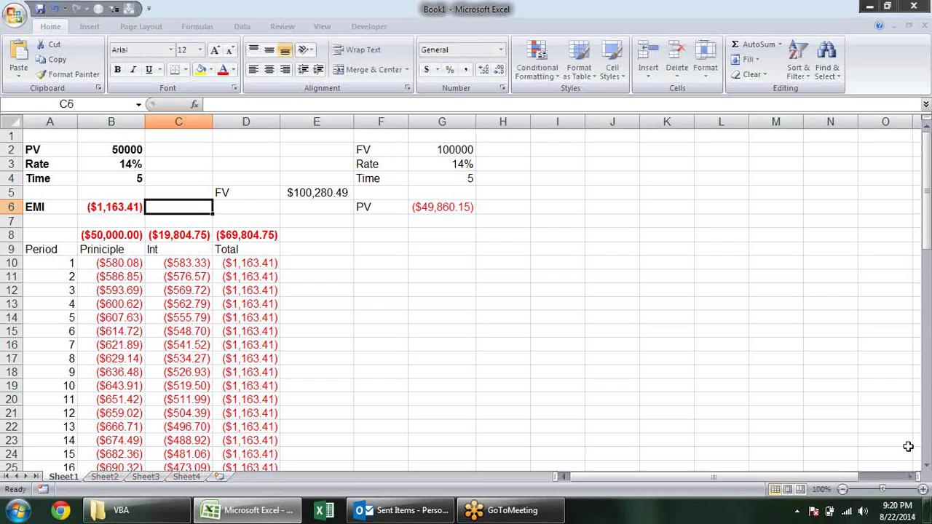
left_click(195, 262)
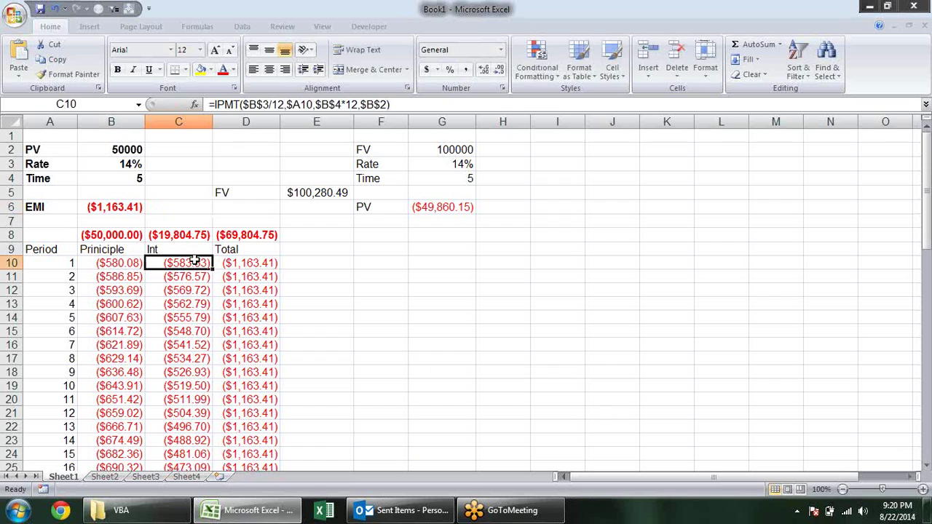
left_click(396, 104)
left_click_drag(393, 104, 210, 104)
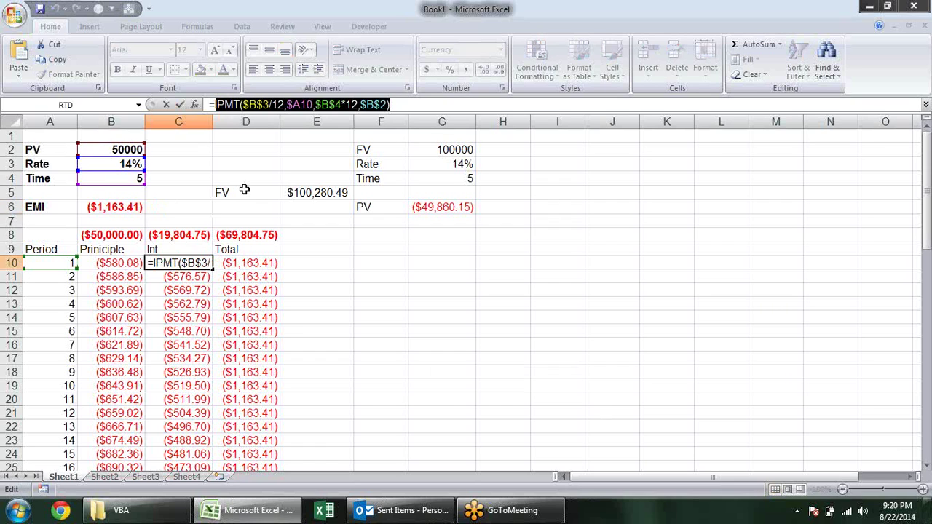
left_click_drag(404, 105, 145, 104)
key("Escape")
left_click(185, 207)
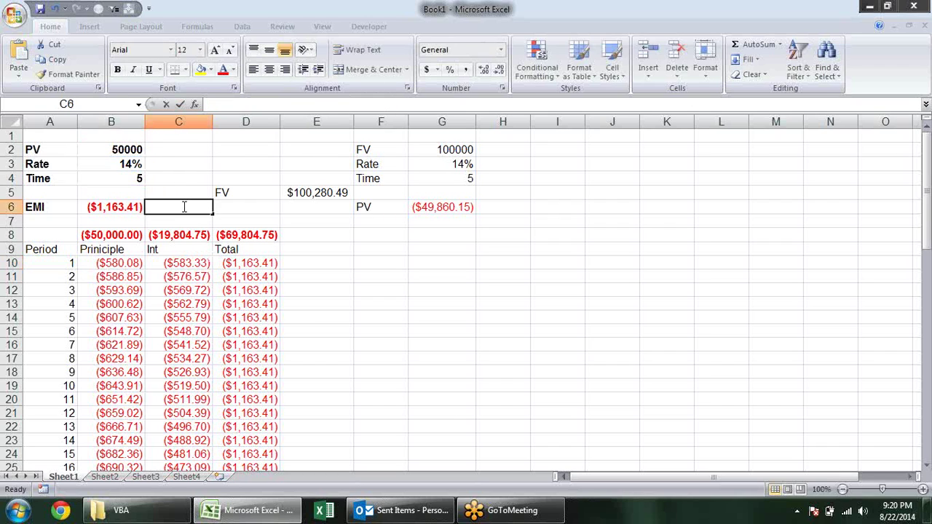
type("=IPMT($B$3/12,$A10,$B$4*12,$B$2)")
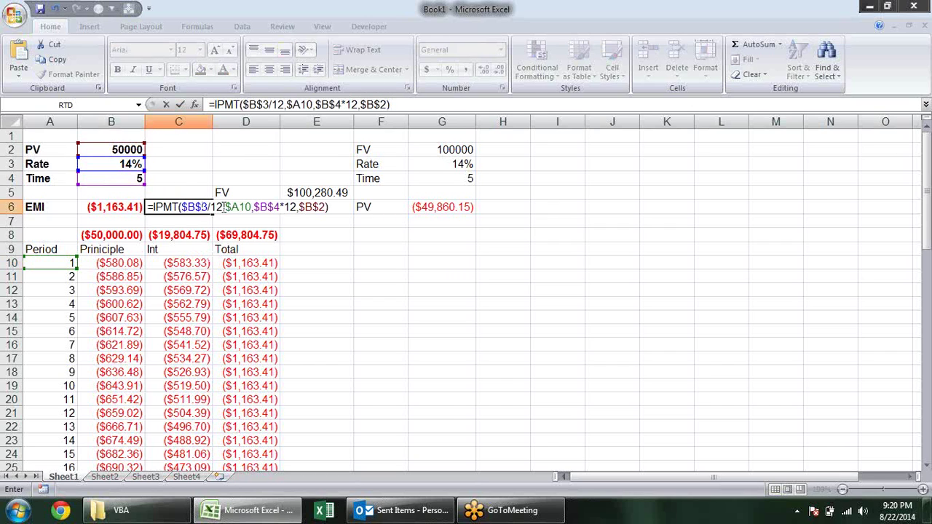
Replace the period argument $A10 in C6's formula with ROW(1:60)
left_click(244, 210)
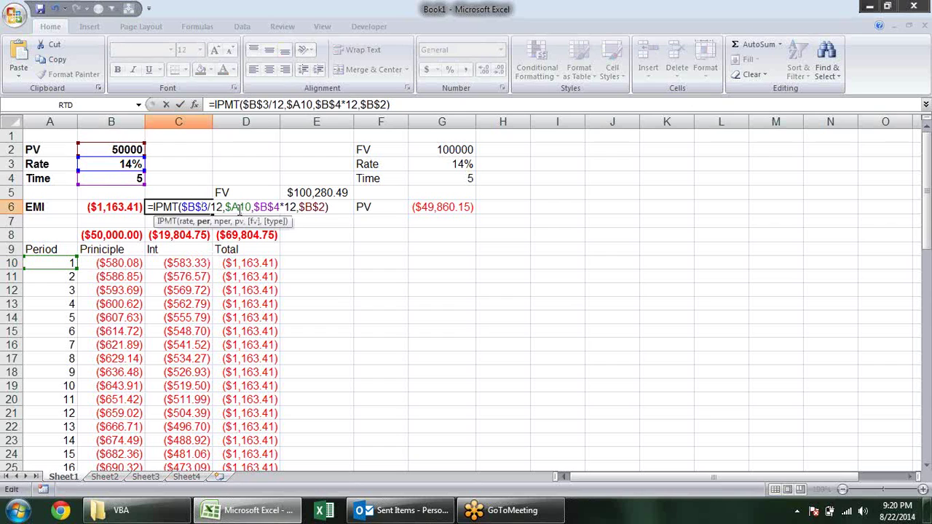
left_click(204, 221)
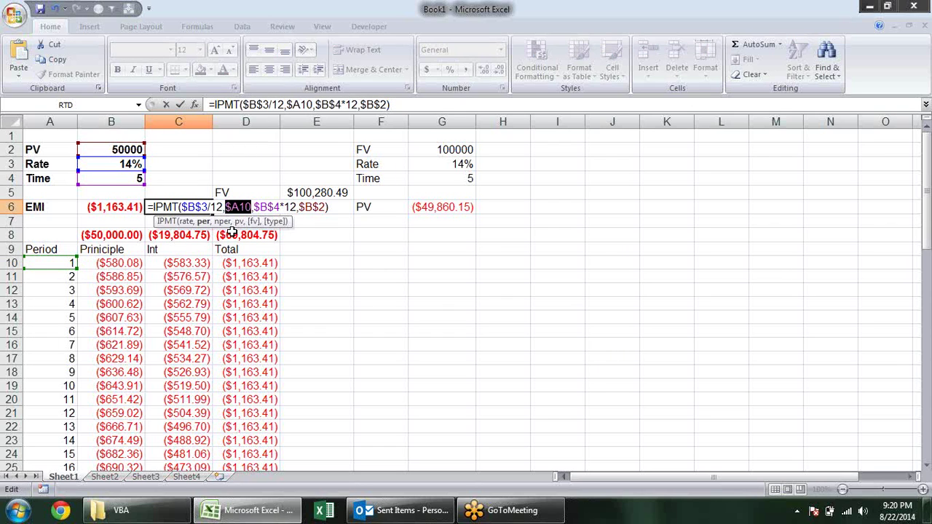
type("{}")
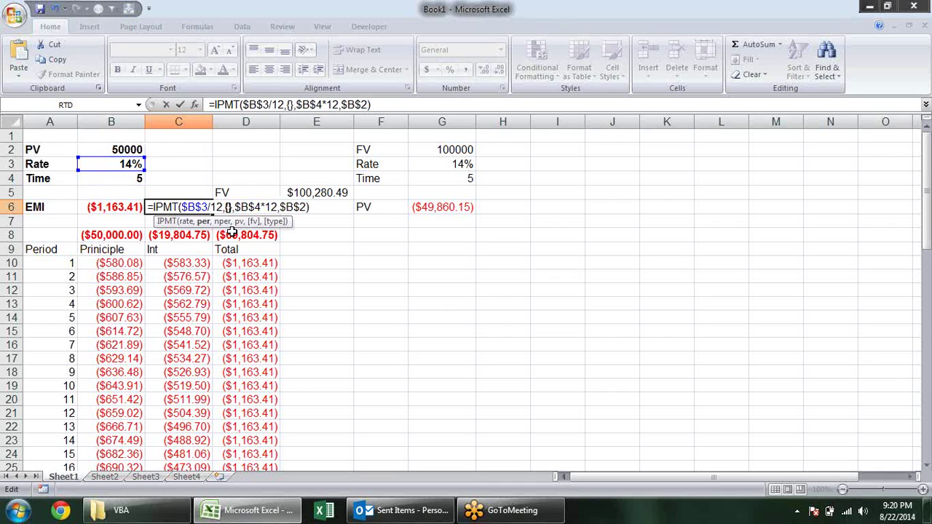
type("1")
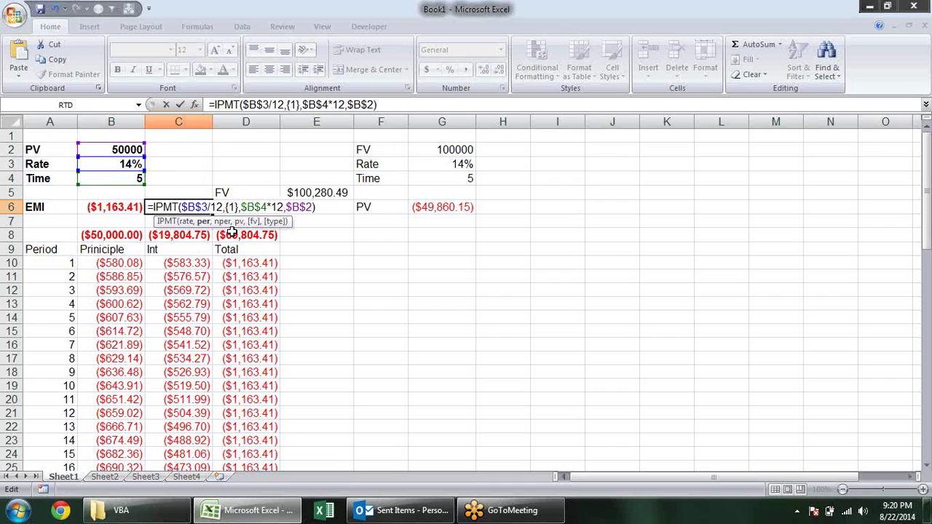
type(",2,3,")
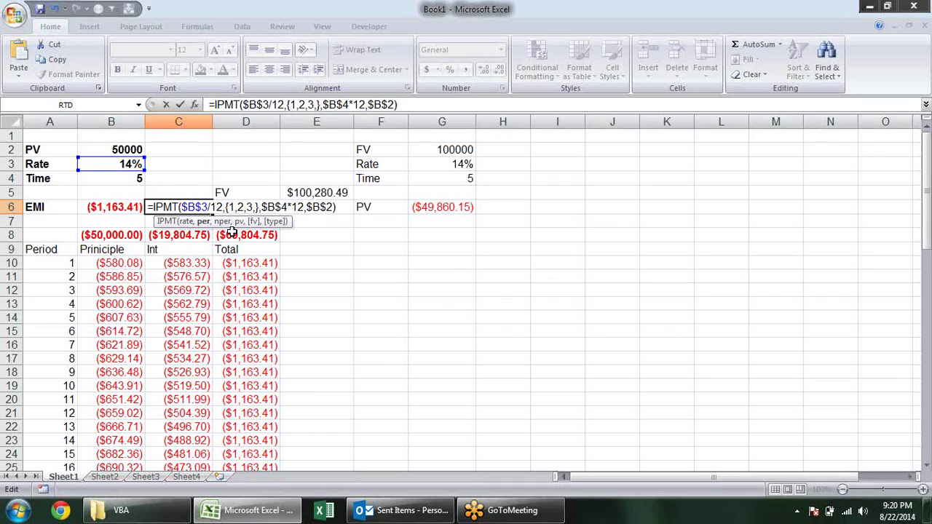
key("BackSpace")
key("BackSpace")
key("BackSpace")
key("BackSpace")
key("BackSpace")
key("BackSpace")
key("BackSpace")
key("BackSpace")
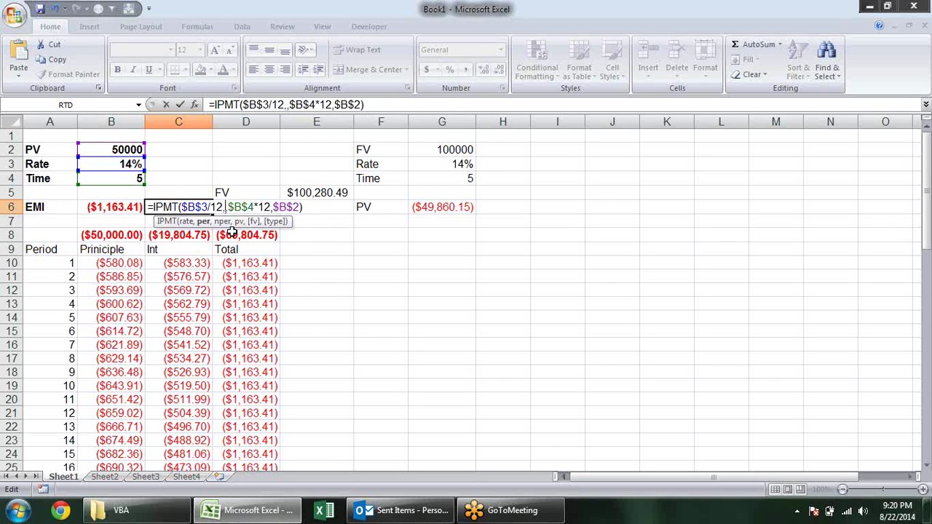
type("row")
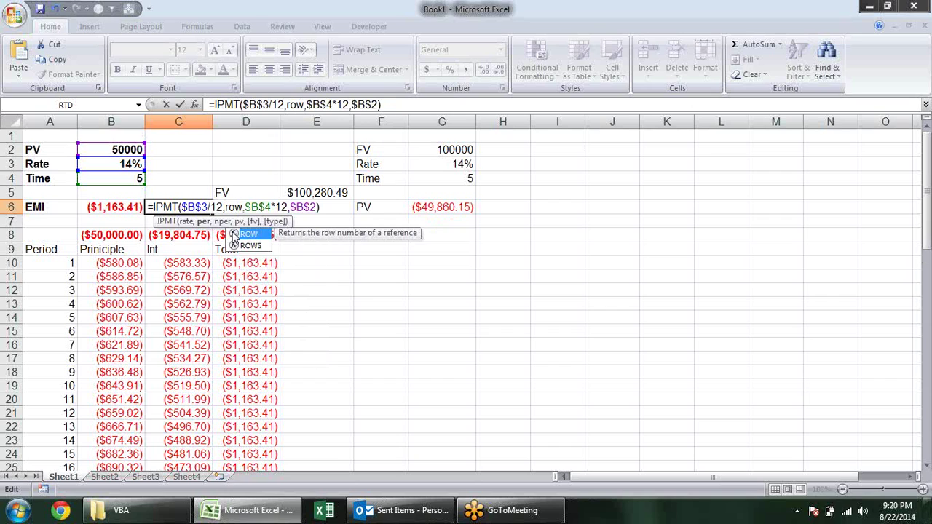
type("(1:60)")
key("Left")
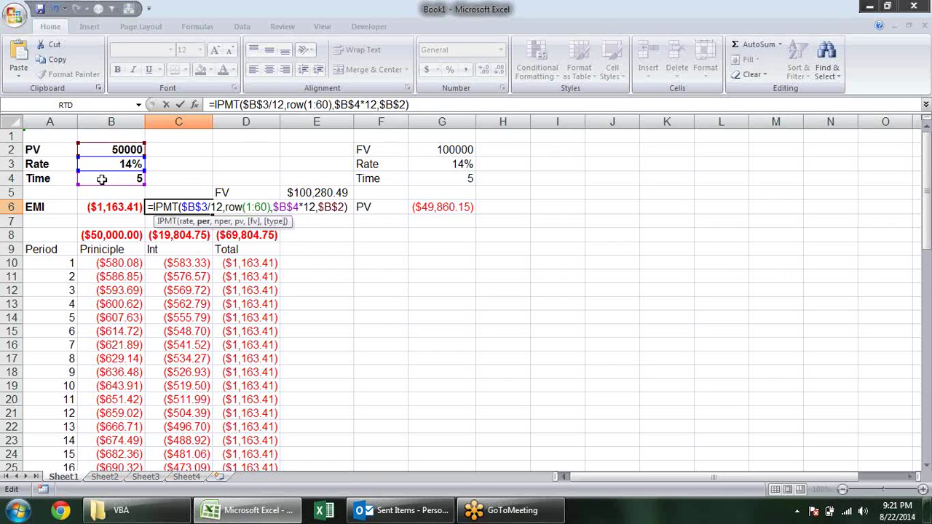
Wrap C6's formula in SUM, array-enter it, and make the -19804.753 result bold
left_click(153, 207)
type("SUM(")
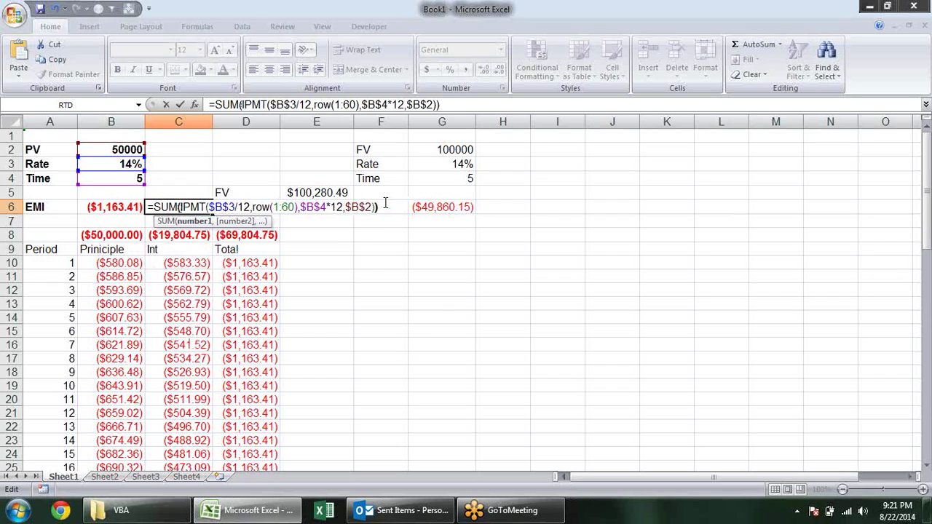
left_click(385, 203)
key("ctrl+shift+Return")
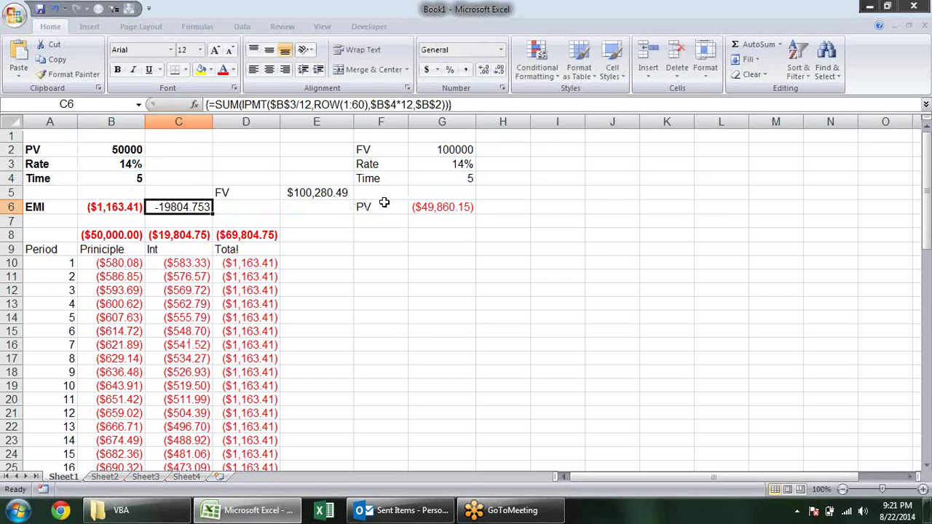
key("ctrl+b")
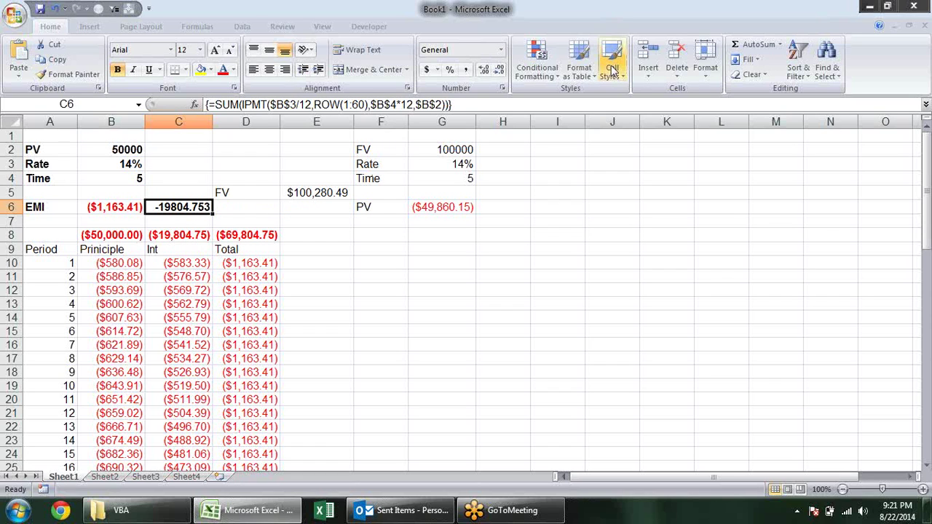
Start evaluating C6's formula and resolve the rate to 0.14/12
left_click(191, 29)
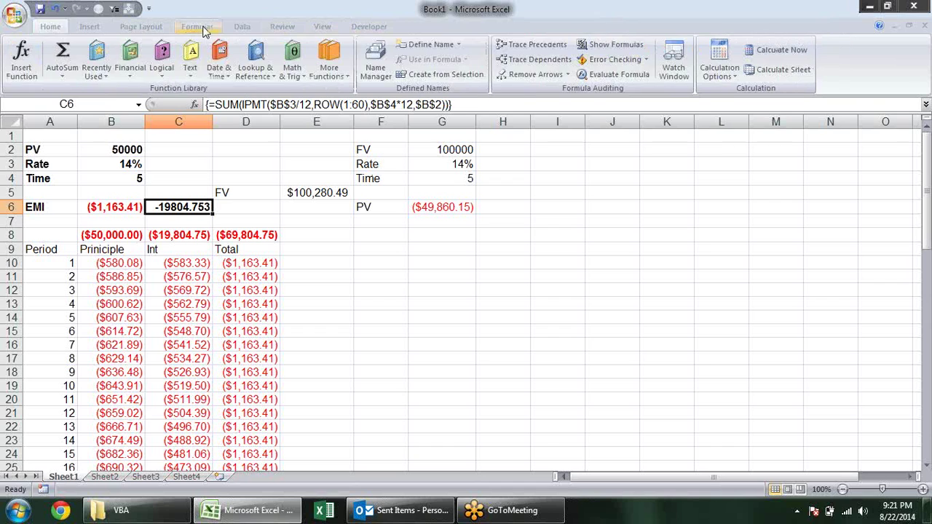
left_click(621, 75)
left_click_drag(490, 140, 532, 153)
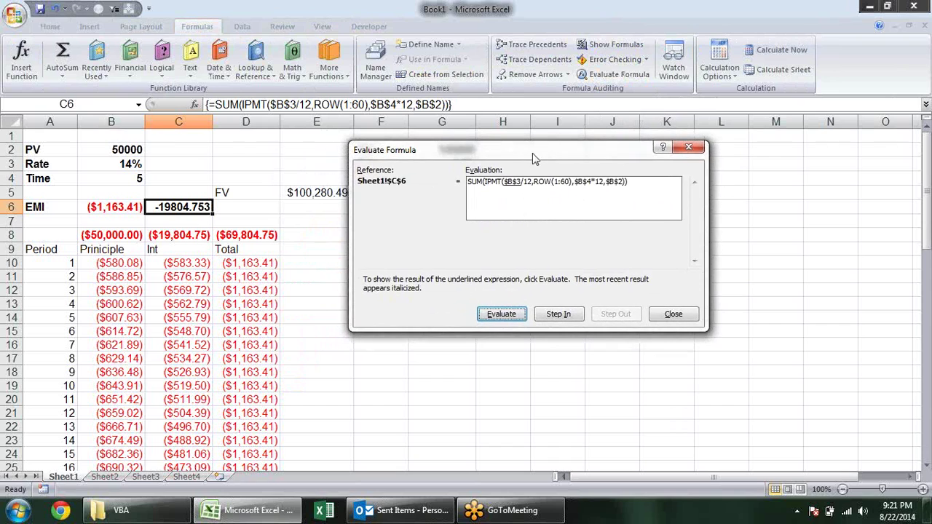
left_click(502, 314)
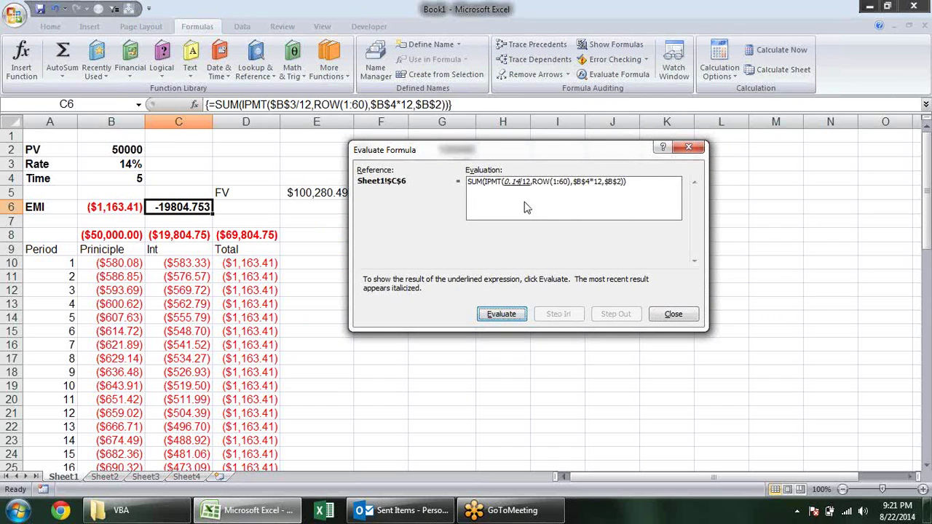
left_click(500, 318)
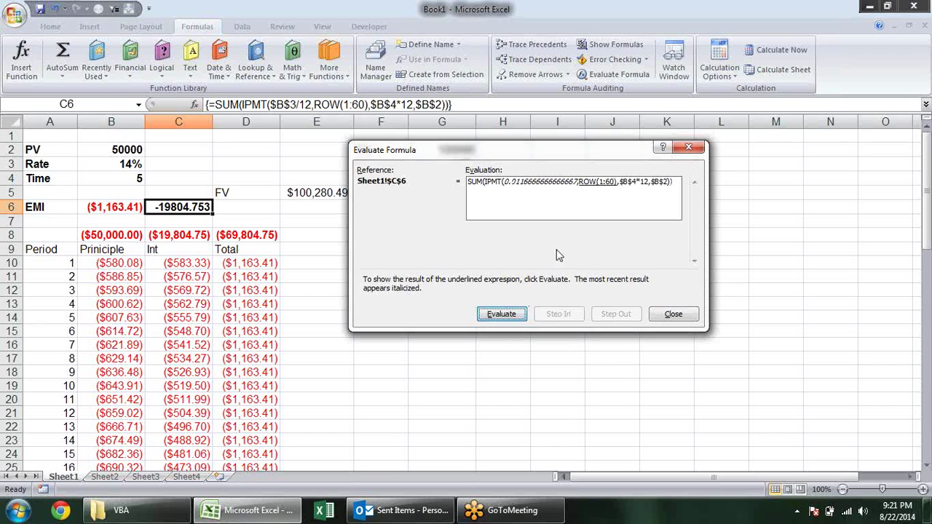
Evaluate ROW(1:60), the 60 periods, the 50000 principal, and the monthly interest array
left_click(513, 315)
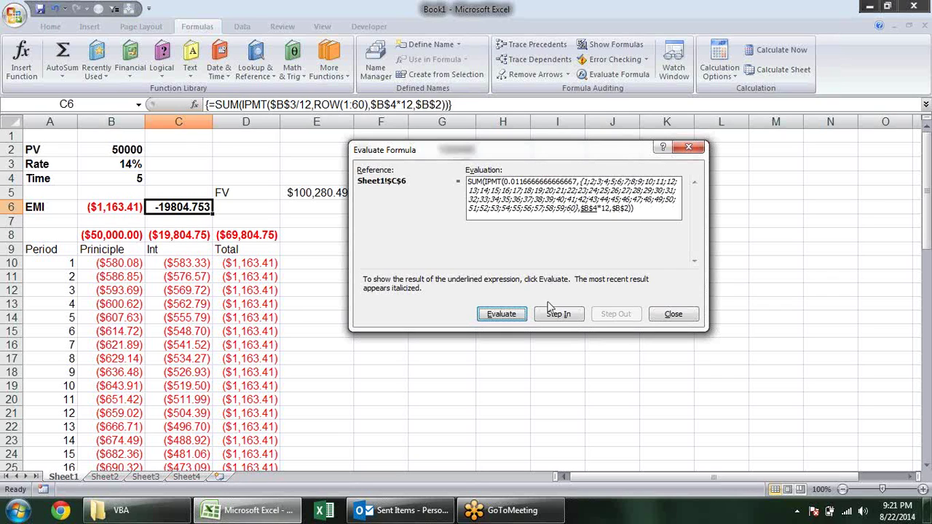
left_click(495, 319)
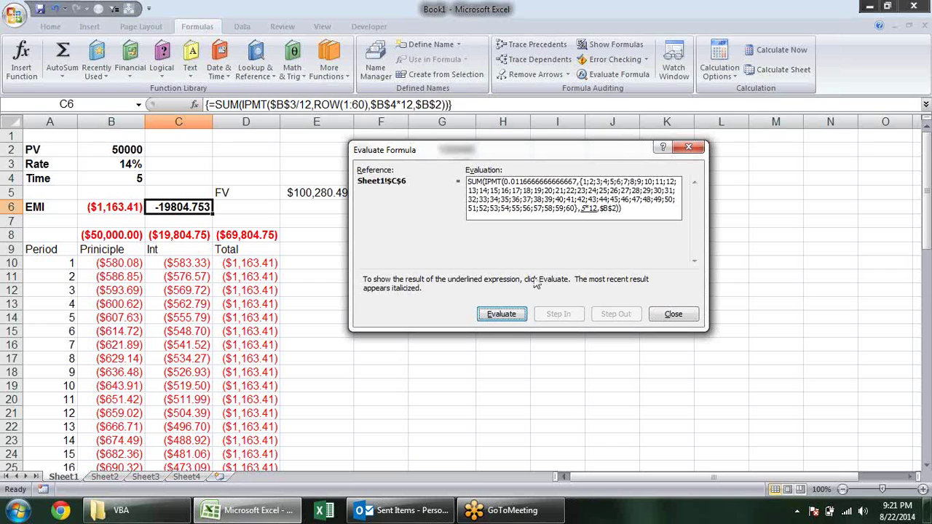
left_click(507, 319)
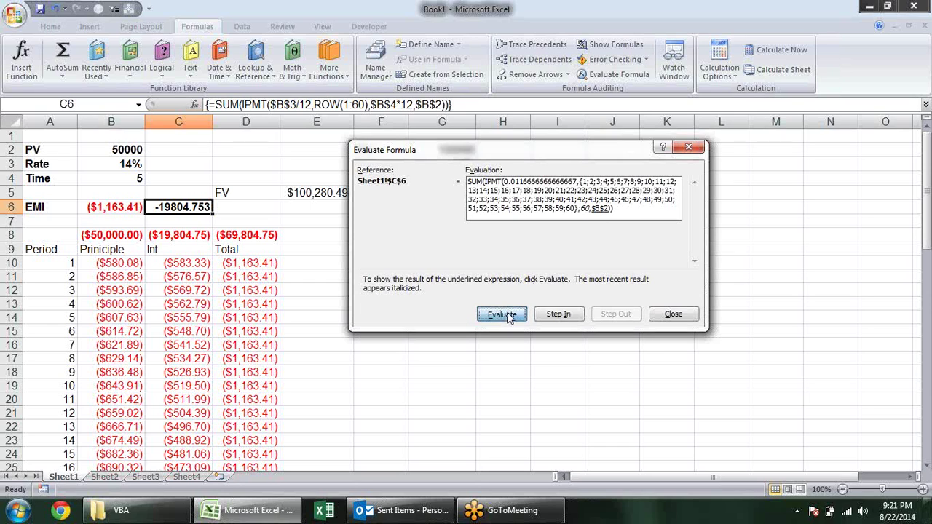
left_click(507, 319)
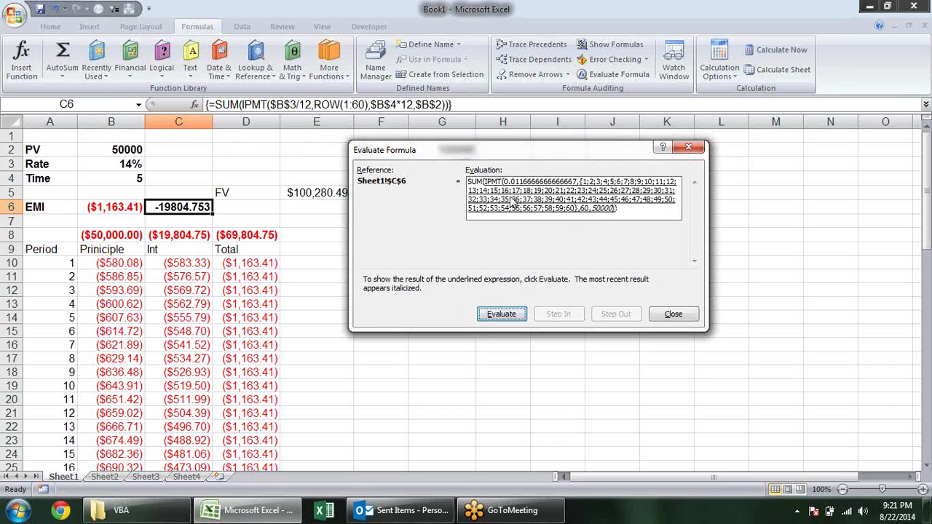
left_click(502, 314)
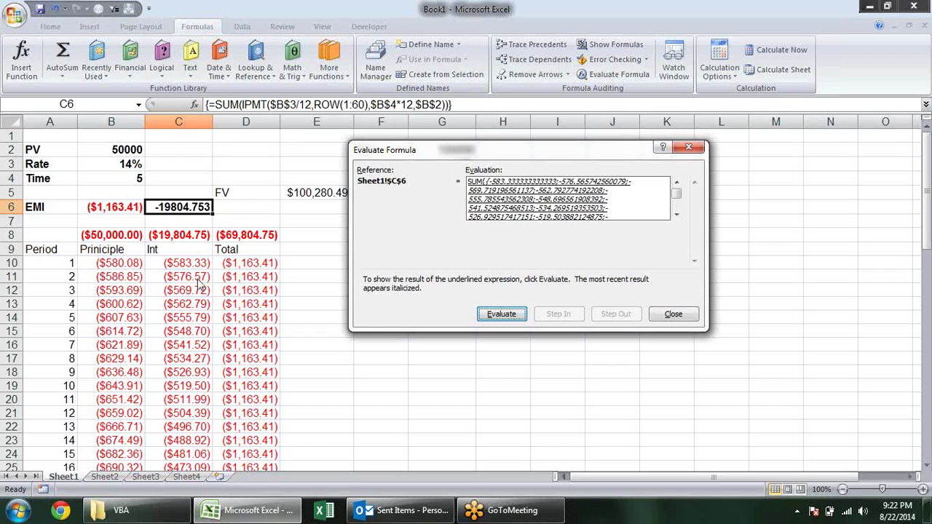
Step through to the final SUM result -19804.75255 and close the evaluator
left_click(676, 214)
left_click(677, 214)
left_click(676, 215)
left_click(677, 215)
left_click(676, 215)
left_click(676, 215)
left_click(676, 215)
left_click(676, 214)
left_click(676, 215)
left_click(677, 215)
left_click(676, 215)
left_click(676, 215)
left_click(676, 215)
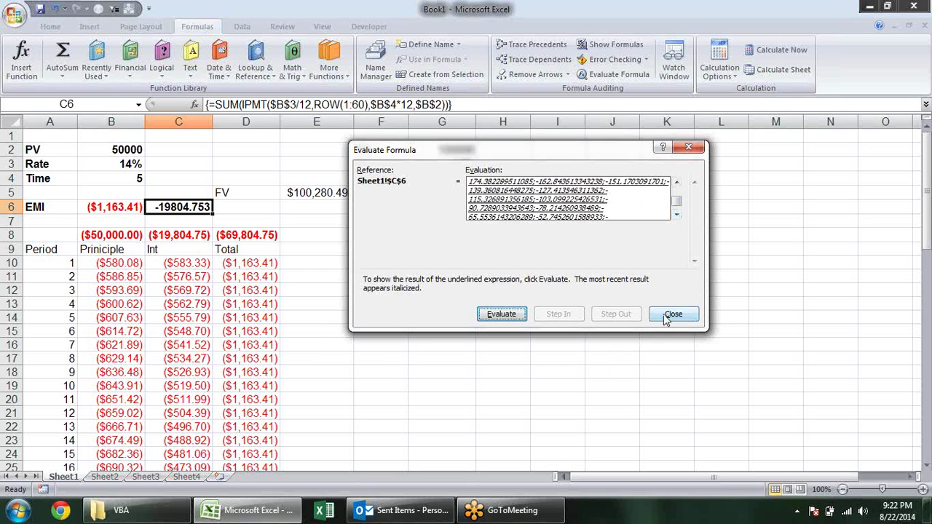
left_click(497, 323)
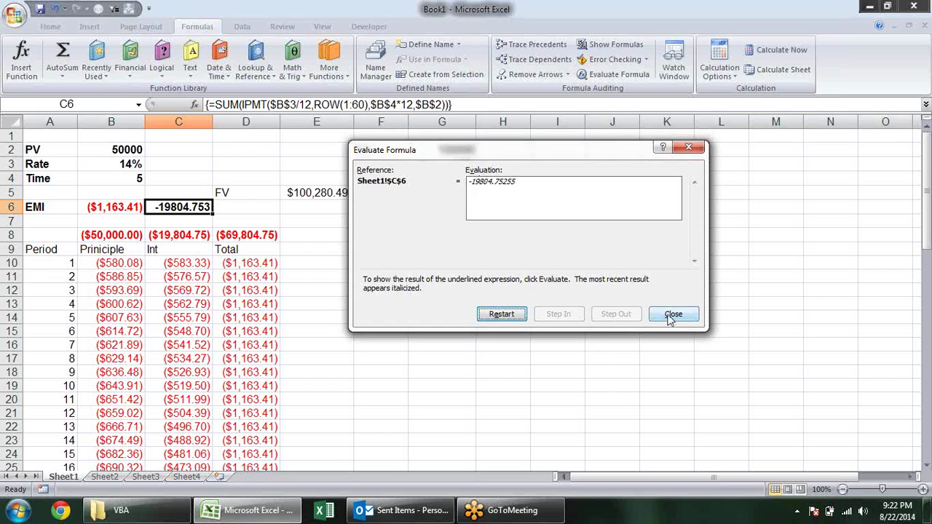
left_click(670, 314)
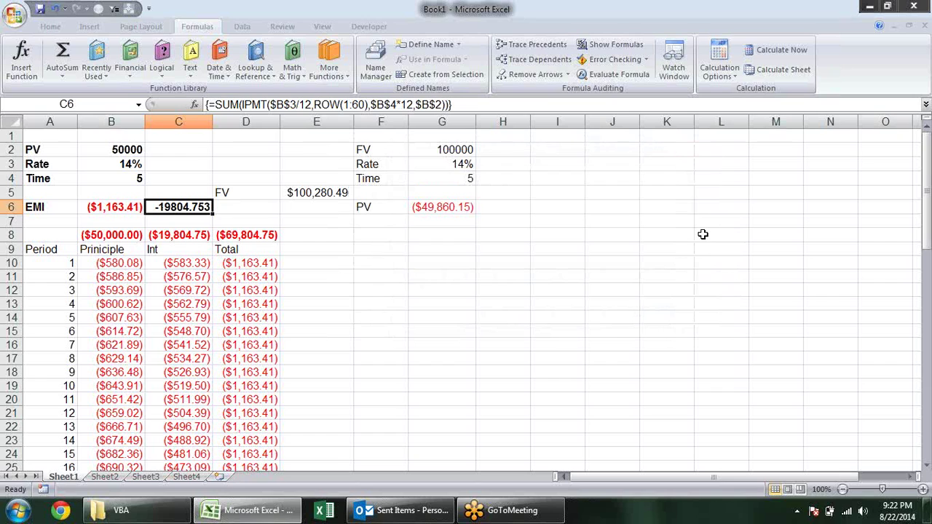
left_click(371, 265)
left_click(337, 237)
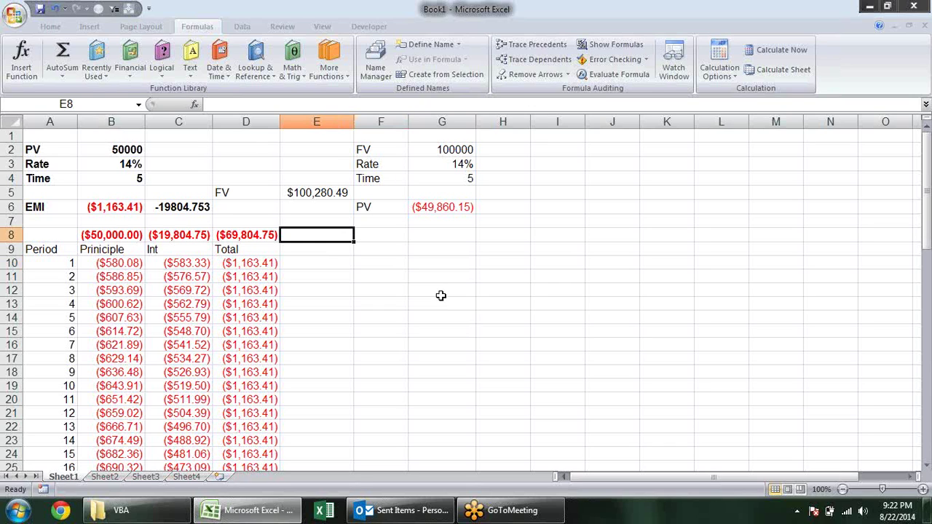
left_click(139, 78)
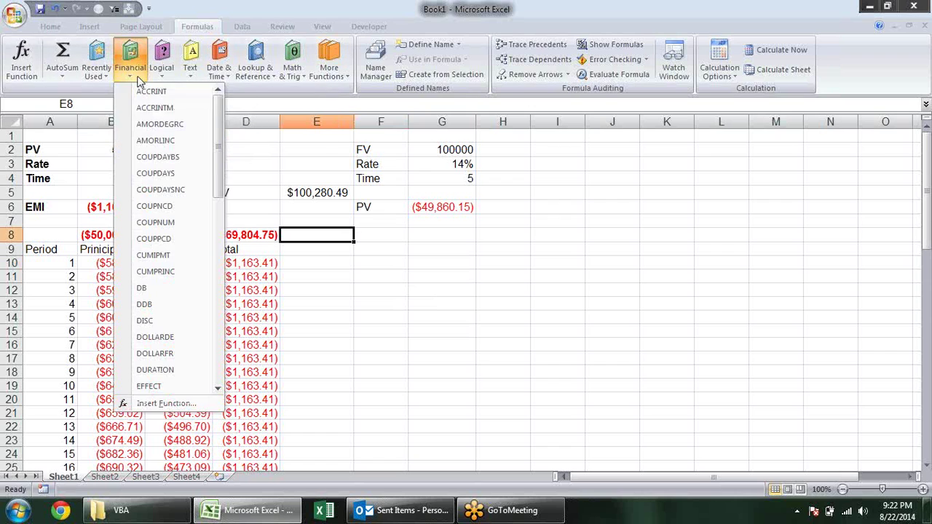
left_click_drag(219, 120, 234, 318)
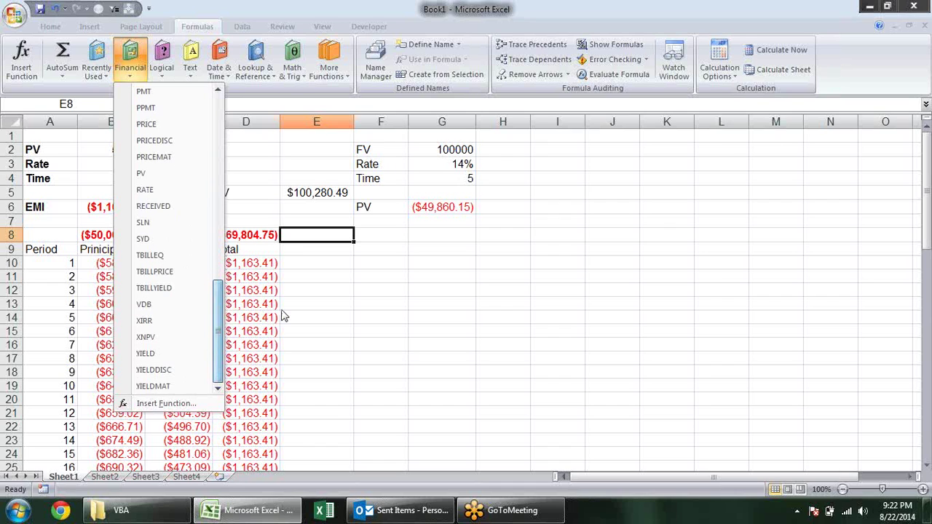
left_click(403, 300)
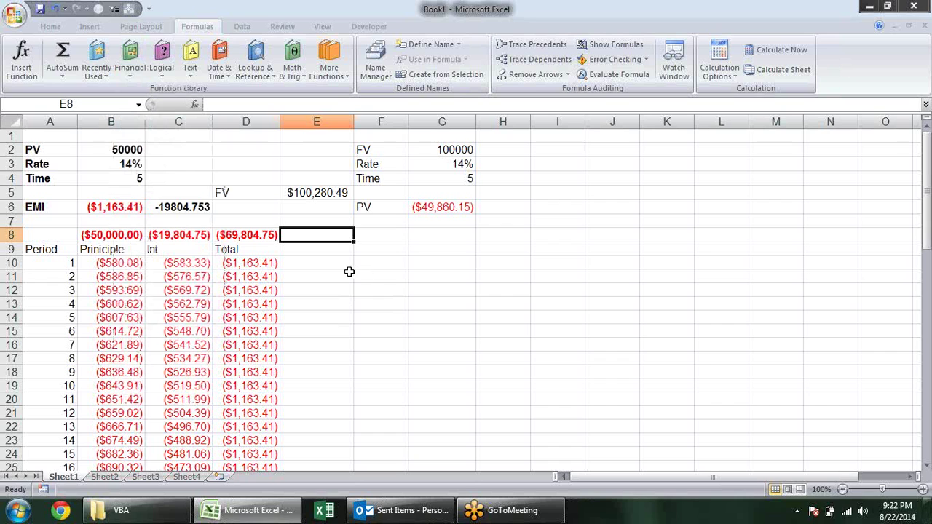
Save the workbook to the Desktop as 'financial'
key("F12")
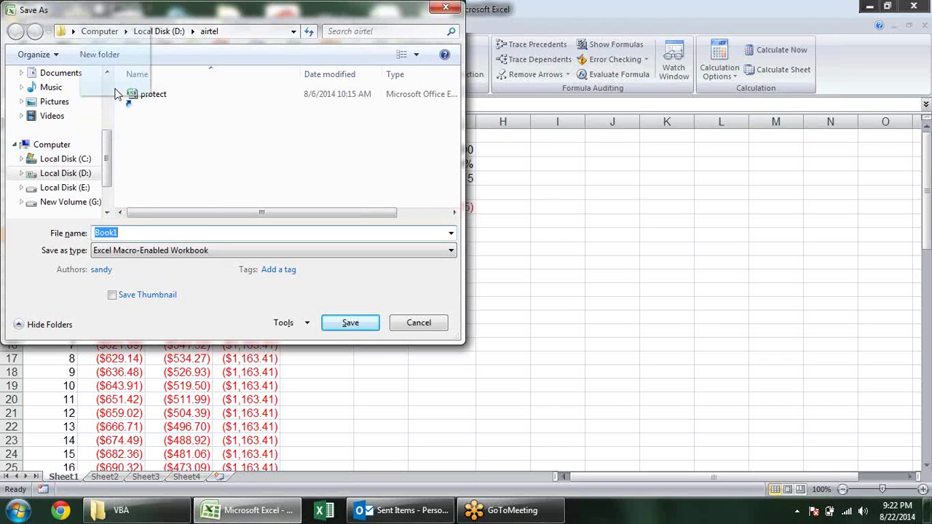
left_click_drag(52, 145, 146, 97)
left_click_drag(107, 135, 107, 81)
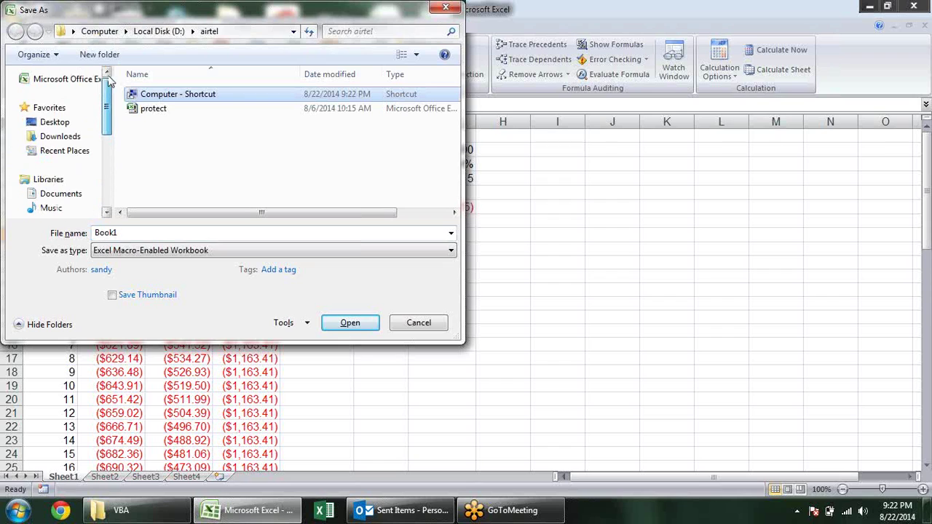
left_click(73, 122)
left_click(196, 232)
type("financial")
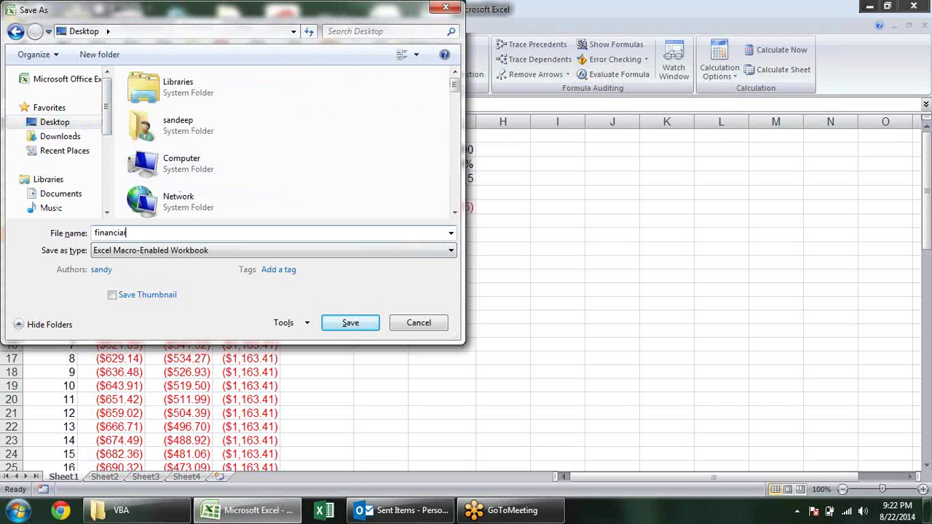
key("Return")
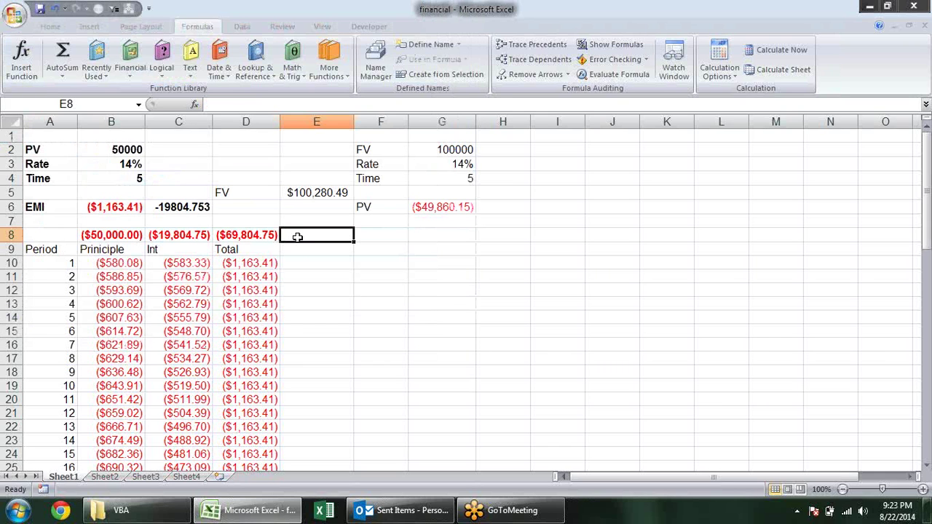
Browse the Lookup & Reference function list, then select the interest values C10:C13
left_click(394, 275)
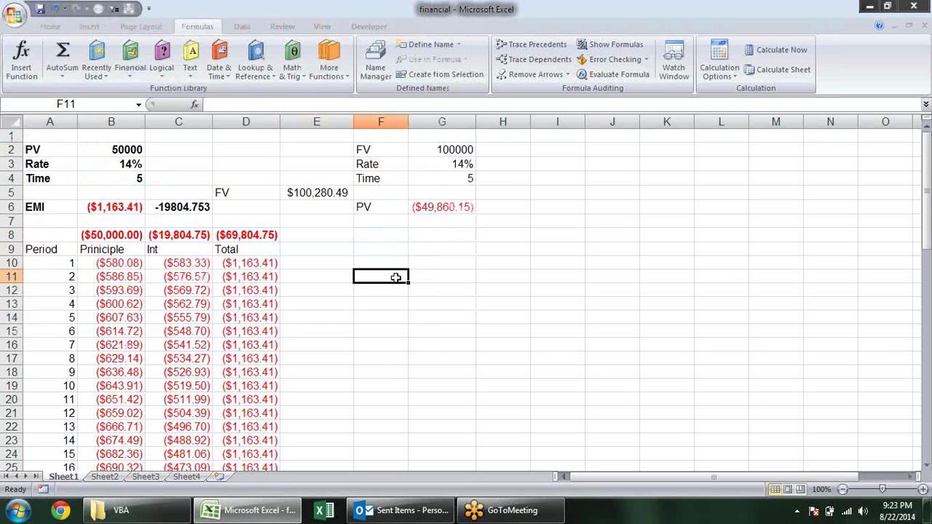
left_click(271, 74)
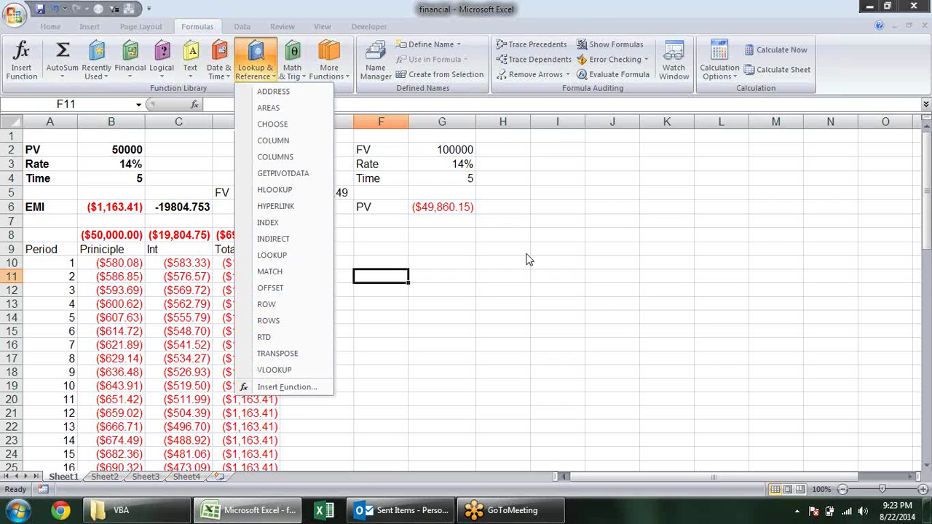
left_click(605, 291)
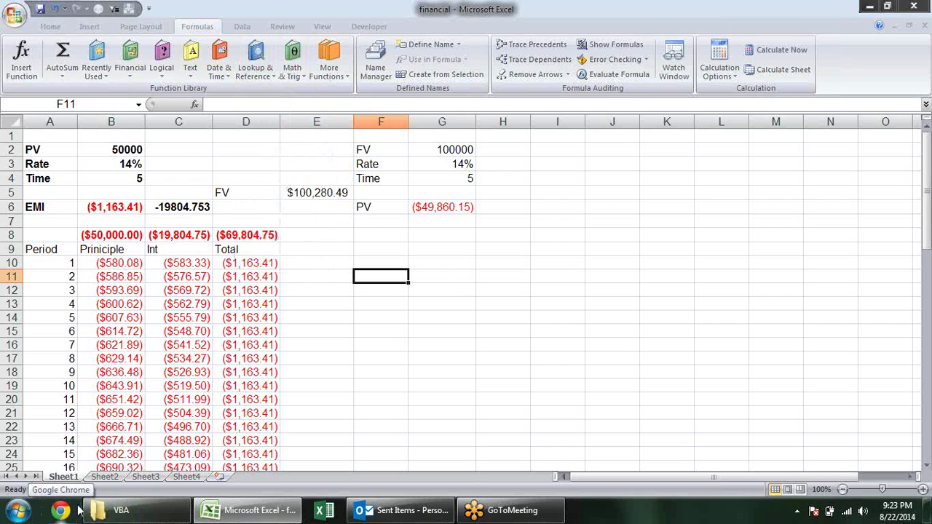
left_click(320, 280)
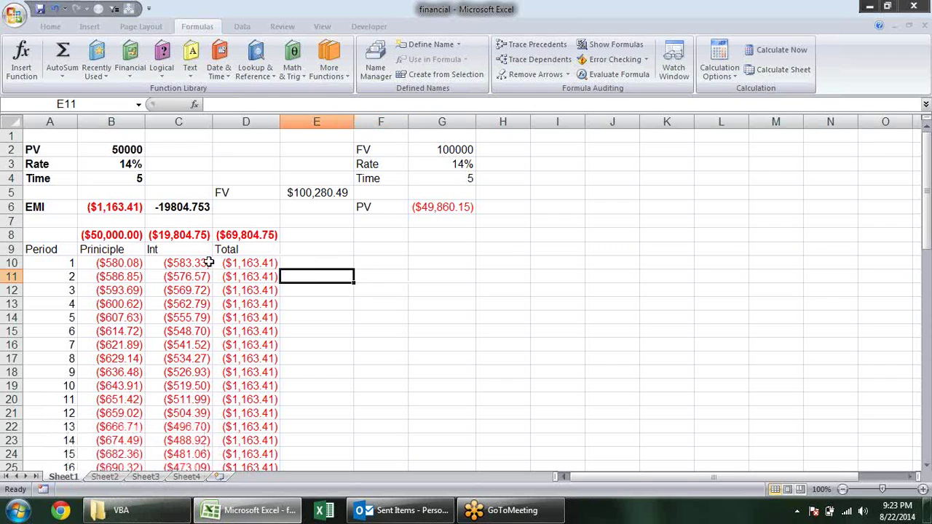
left_click_drag(209, 262, 196, 305)
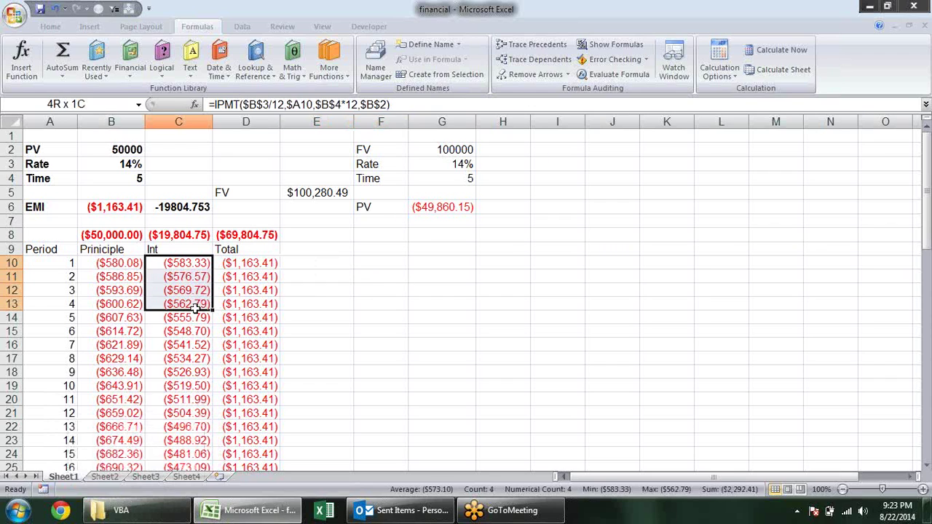
Swap ROW for COLUMN in C6's formula and array-enter it, producing #NUM!
left_click(196, 210)
left_click(341, 105)
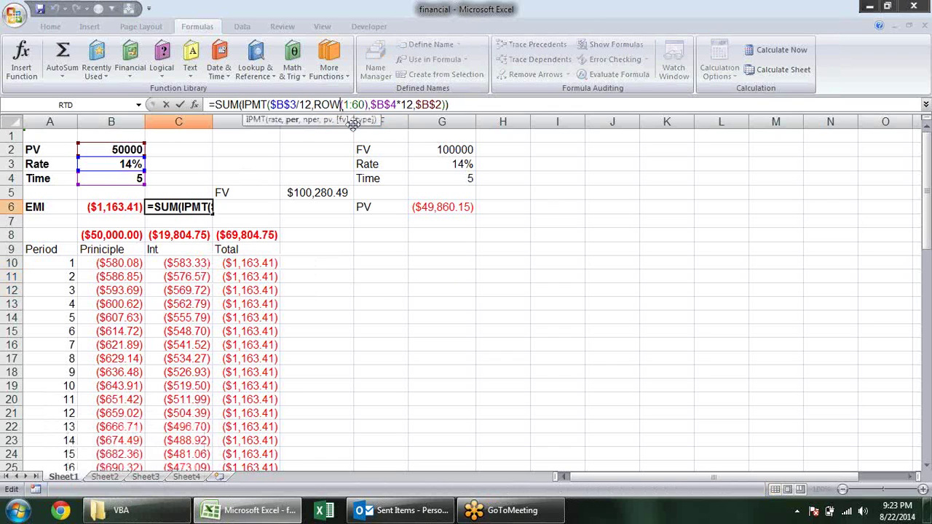
key("BackSpace")
key("BackSpace")
key("BackSpace")
type("colo")
key("BackSpace")
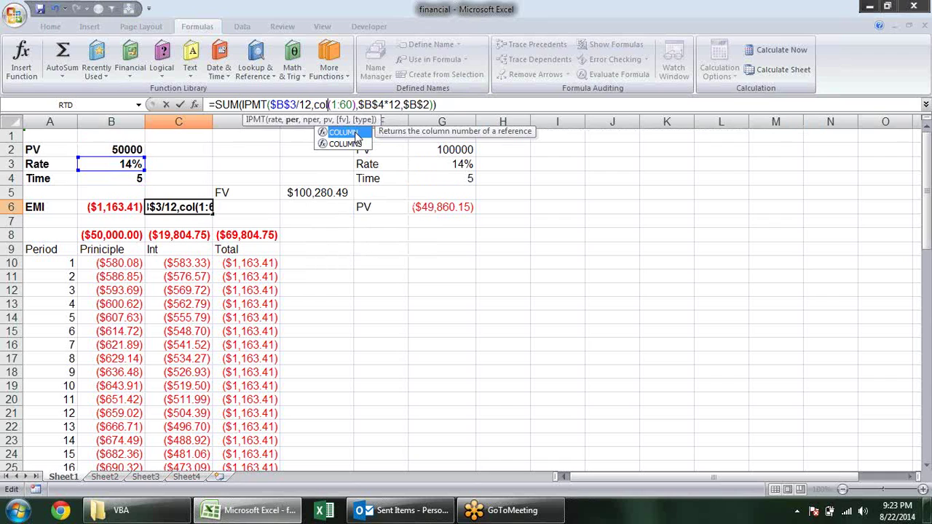
double_click(357, 136)
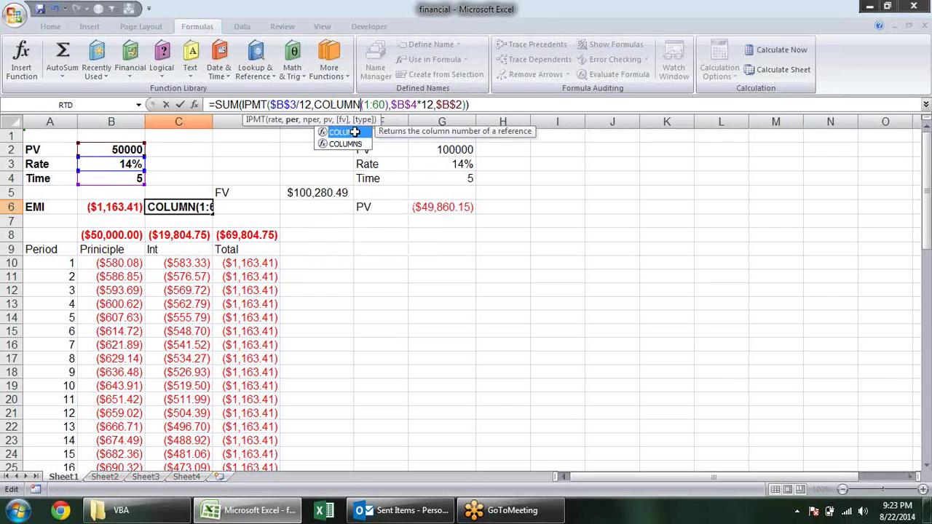
key("ctrl+shift+Return")
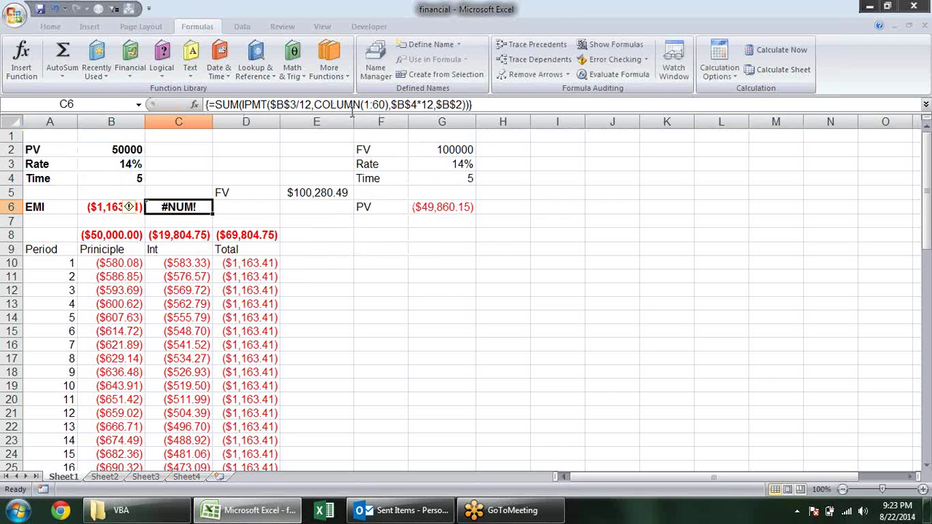
Restore ROW(1:60) in C6 and array-enter it to show ($19,804.75) again
left_click(356, 105)
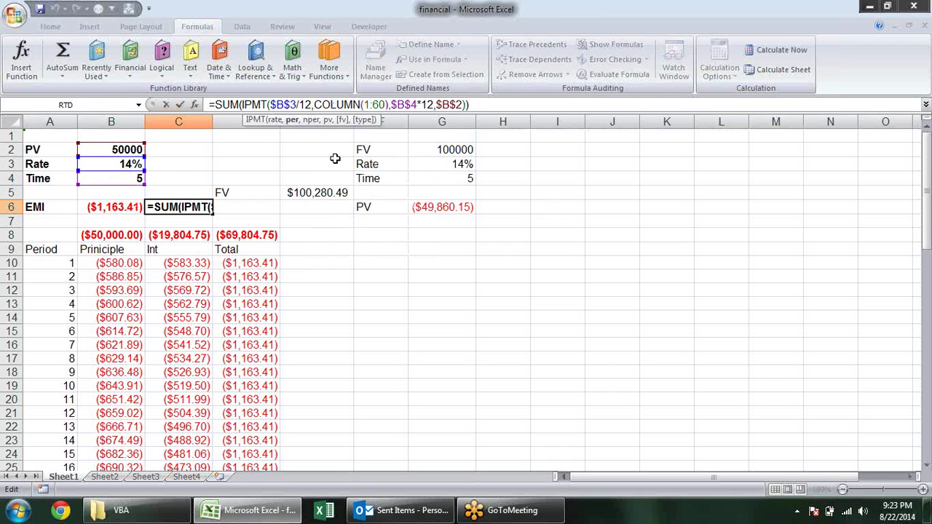
key("BackSpace")
key("BackSpace")
key("BackSpace")
key("BackSpace")
key("BackSpace")
key("BackSpace")
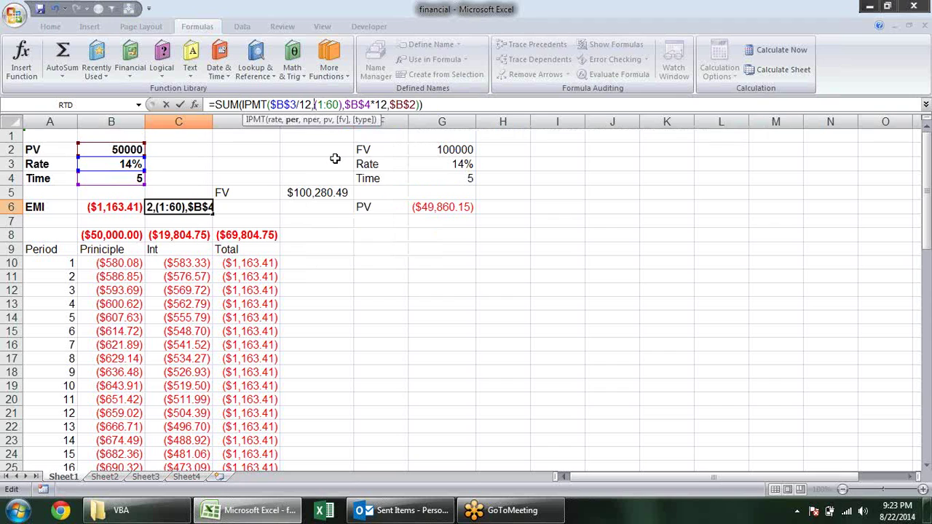
type("ROW")
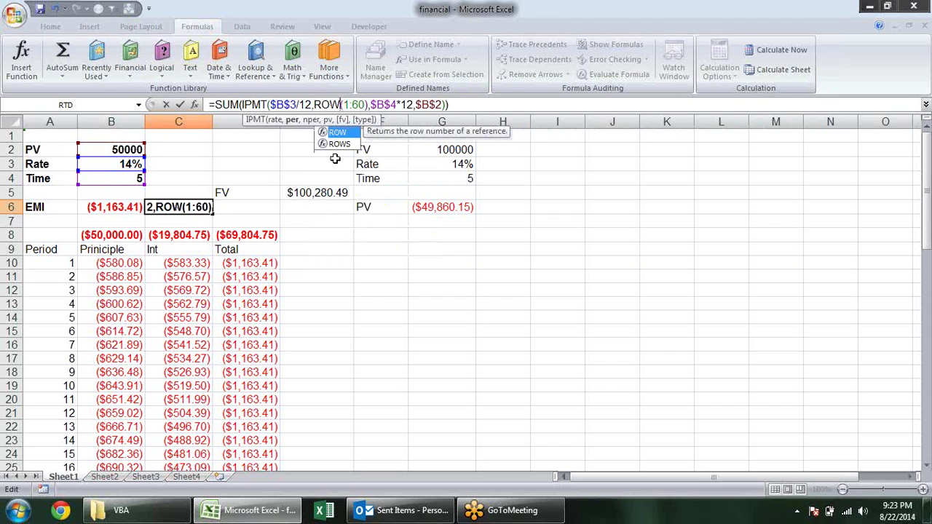
key("Return")
key("Up")
key("F2")
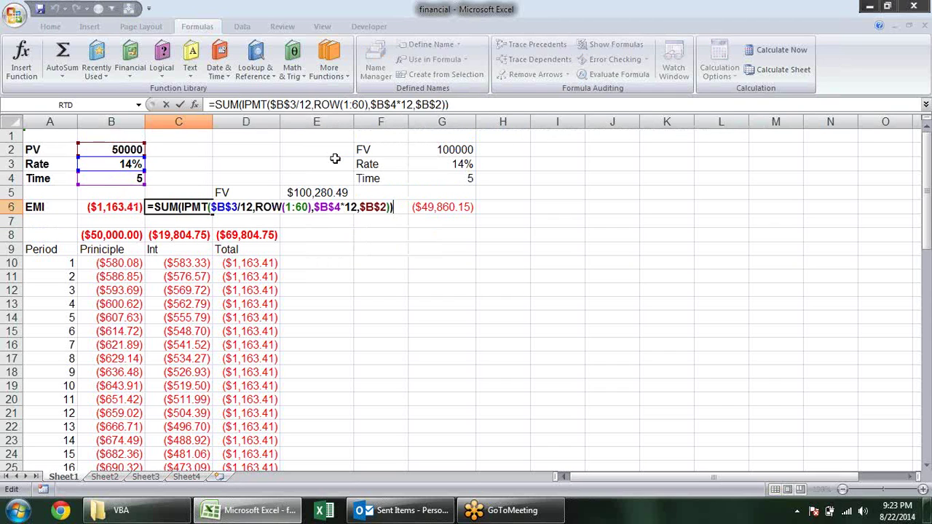
key("ctrl+shift+Return")
key("Down")
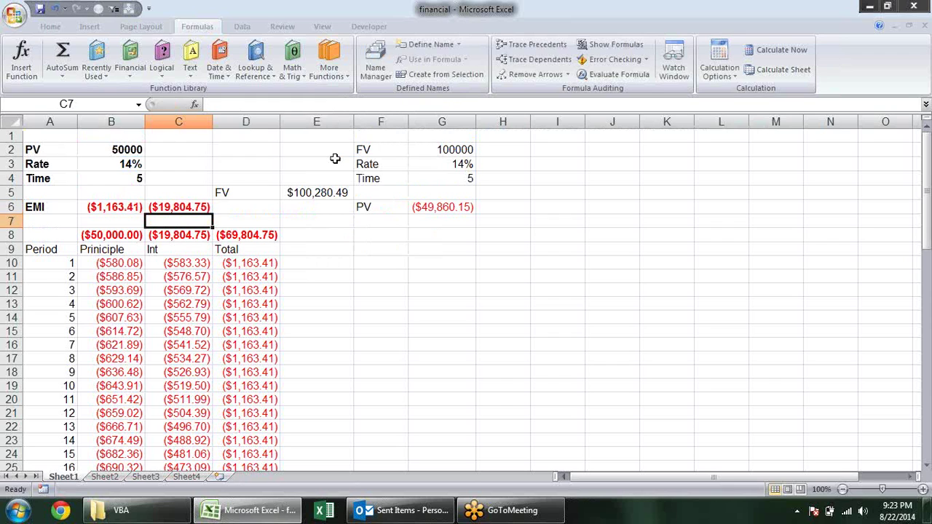
Inspect C10 and try out empty cells around F9:H12 for an array experiment
left_click(185, 266)
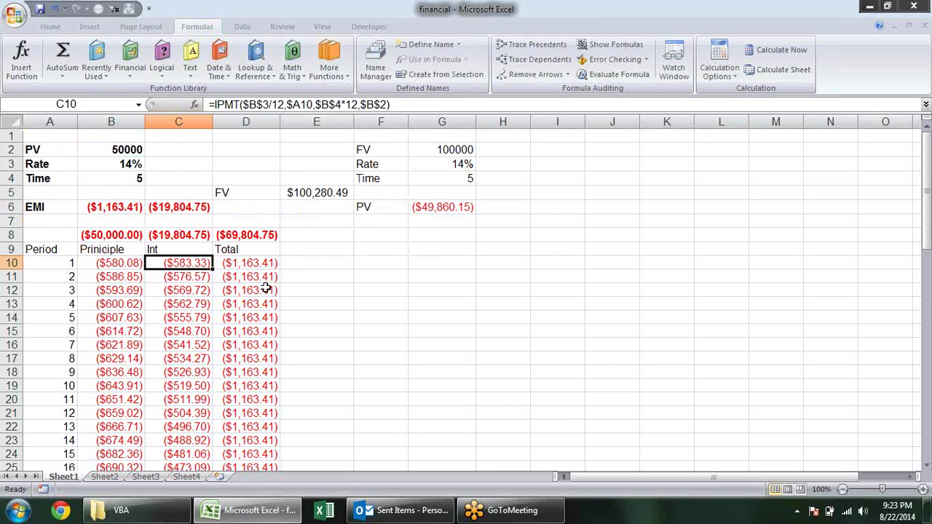
left_click(356, 280)
left_click_drag(359, 329, 362, 339)
left_click(393, 384)
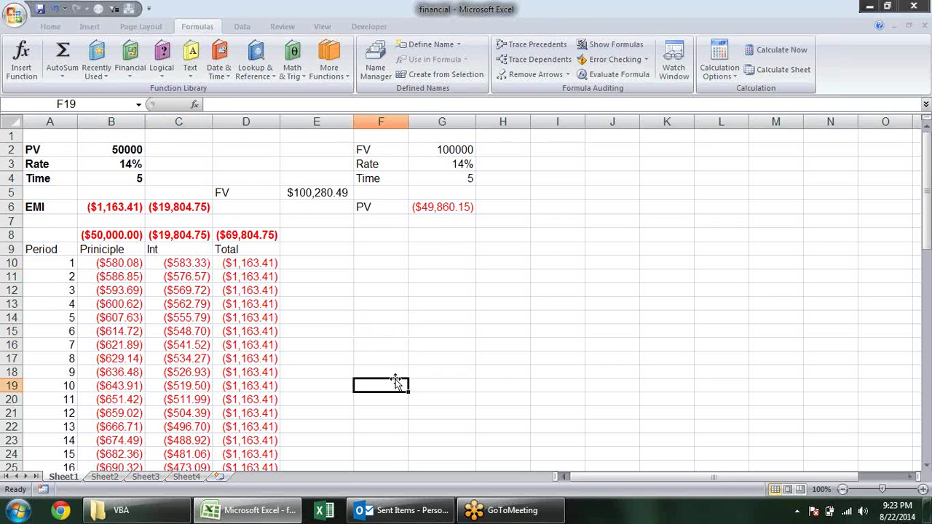
left_click(375, 252)
left_click_drag(407, 251, 637, 256)
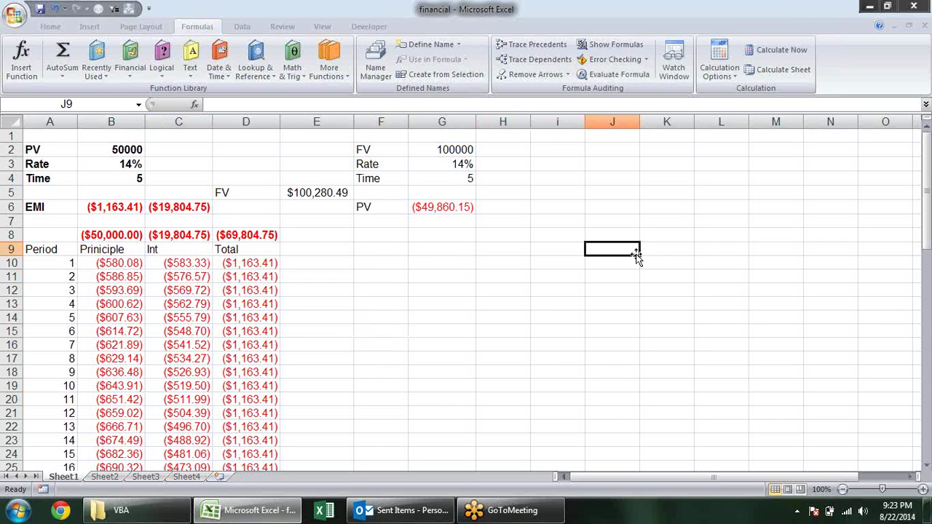
left_click_drag(416, 247, 515, 293)
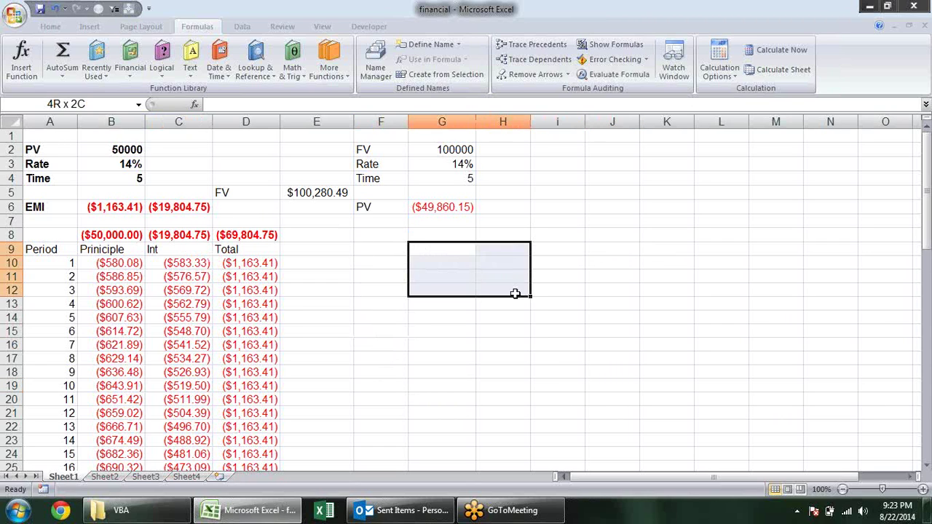
left_click(622, 291)
Enter the array constant ={1,2,3,4} in G9
left_click(460, 252)
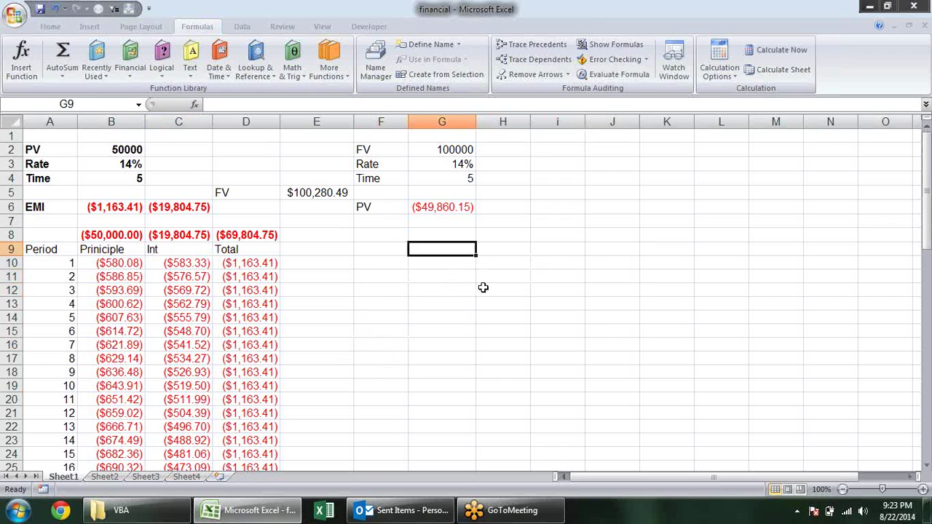
type("=")
type("(")
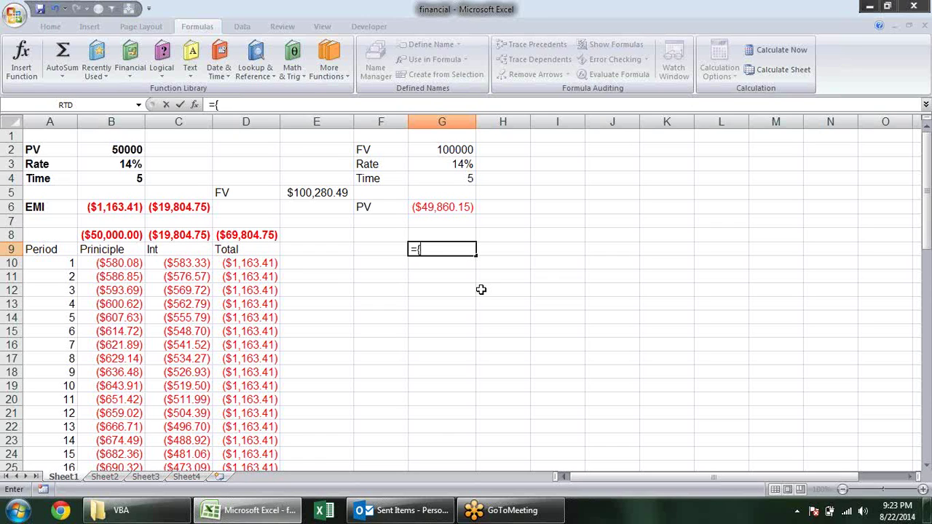
type("1,2;23")
key("BackSpace")
key("BackSpace")
type("3,4")
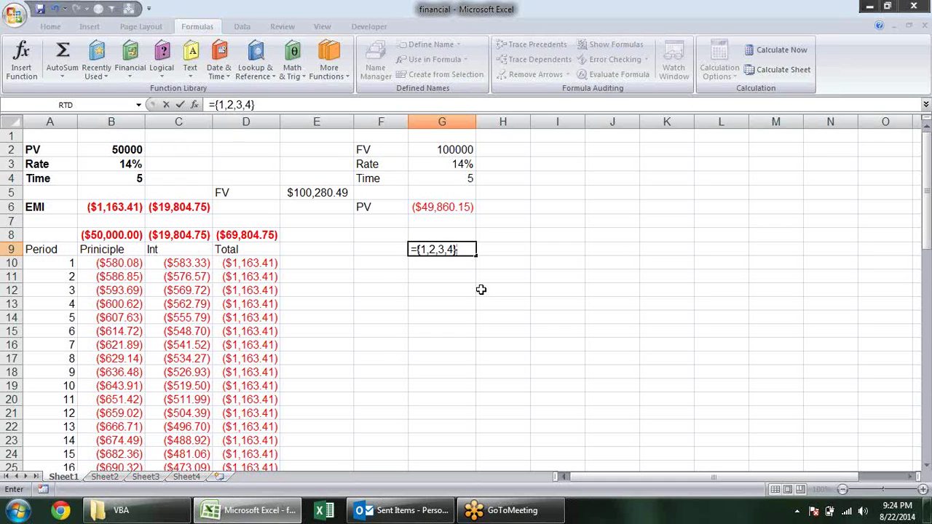
key("Return")
Array-enter the constant across G9:K9, then over the larger G9:K17 range
left_click_drag(432, 247, 680, 254)
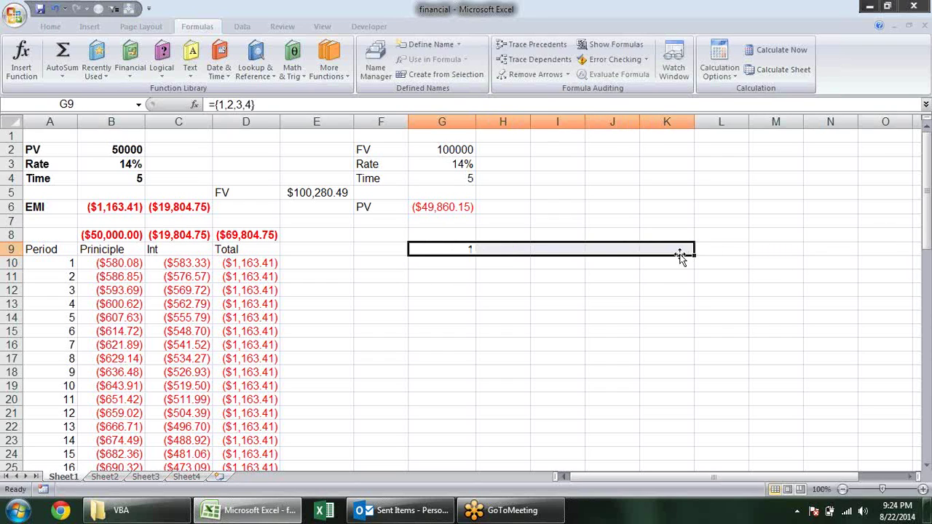
key("F2")
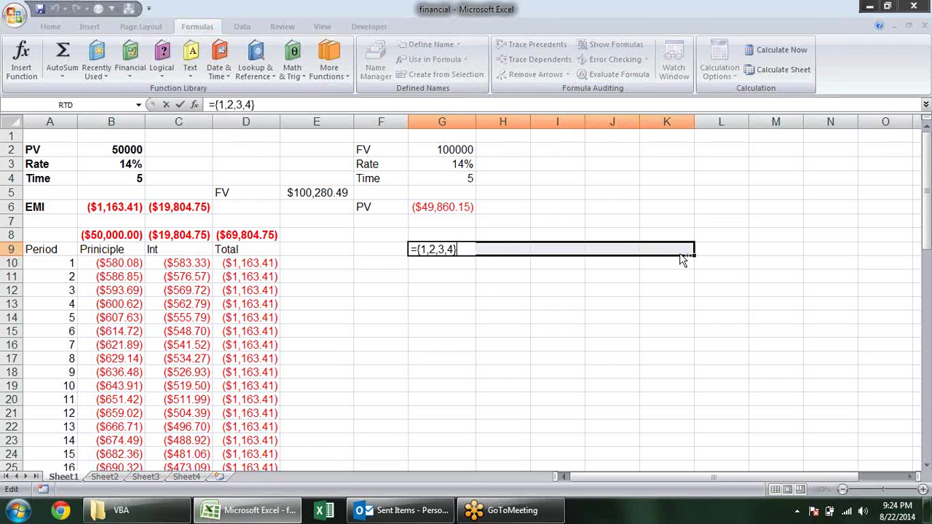
key("ctrl+shift+Return")
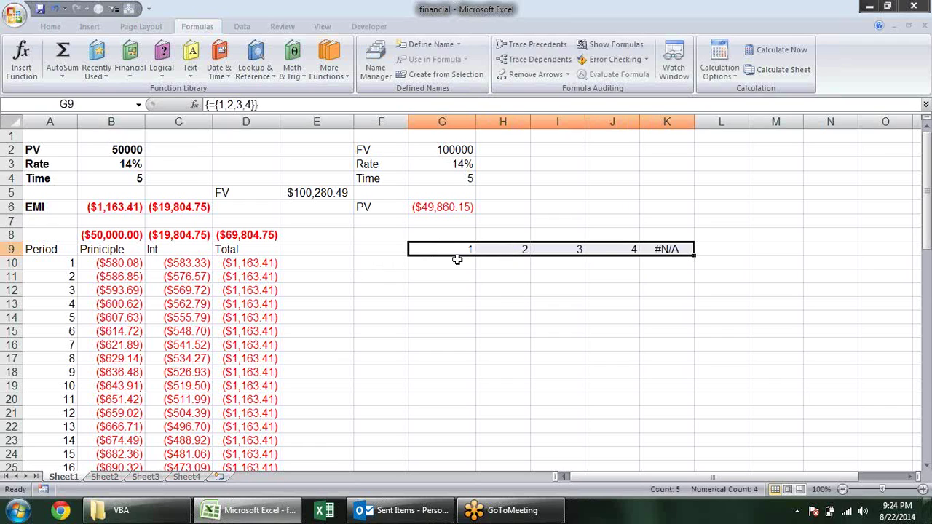
left_click_drag(426, 249, 653, 356)
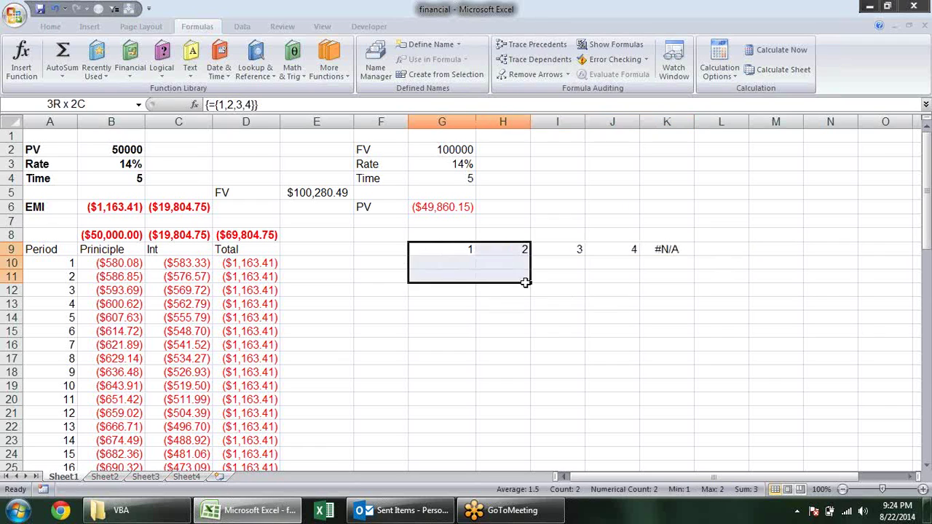
key("F2")
key("ctrl+shift+Return")
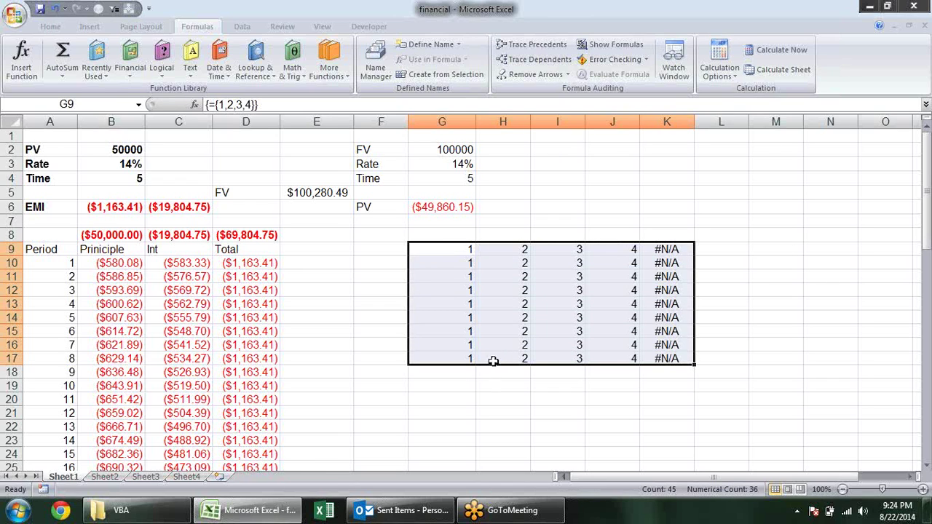
key("ctrl+z")
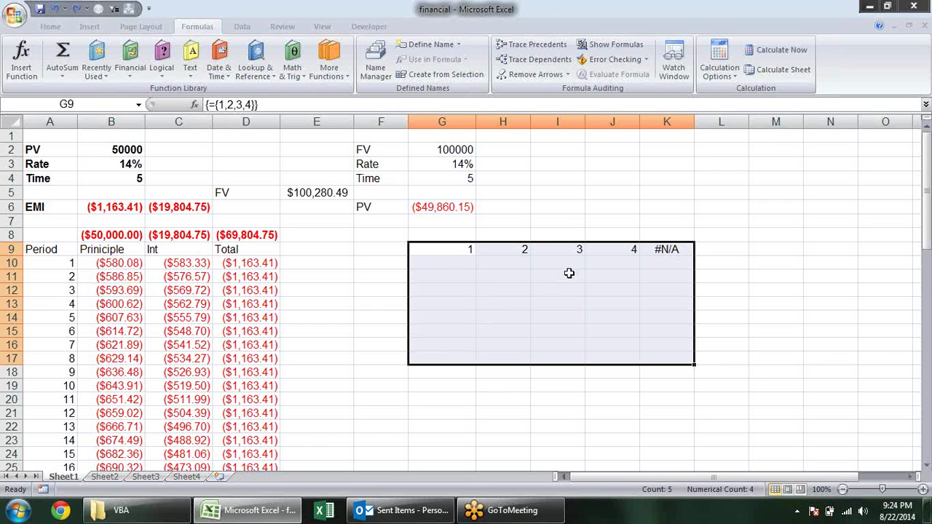
key("F2")
key("ctrl+shift+Return")
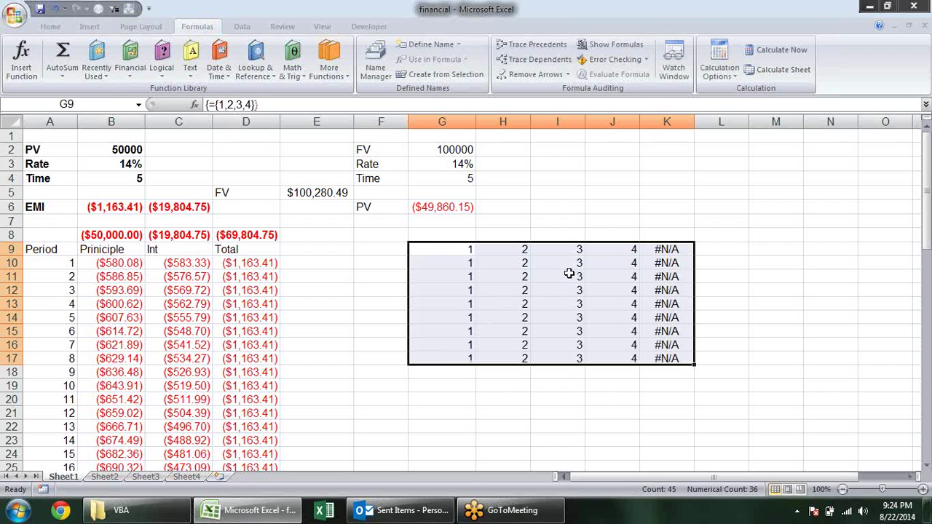
Check the 1–4 and #N/A values in the array, then select and clear it
left_click(468, 248)
left_click(467, 261)
left_click(460, 277)
left_click(452, 300)
left_click(459, 329)
left_click_drag(465, 249, 677, 250)
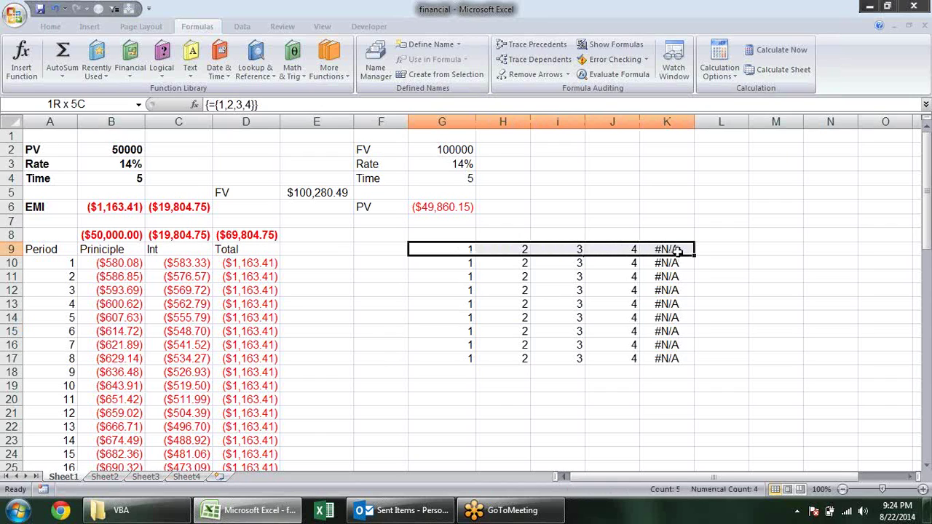
left_click(470, 250)
left_click(504, 250)
left_click(544, 250)
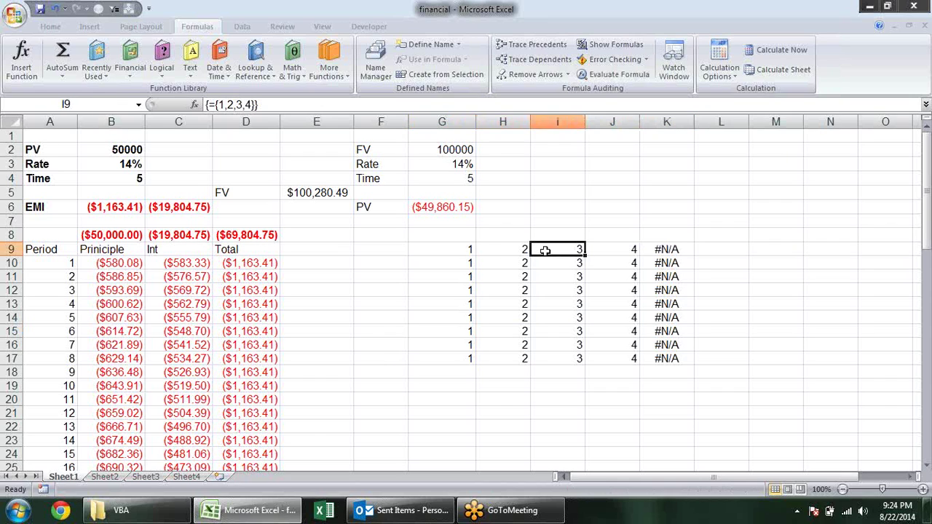
left_click(604, 250)
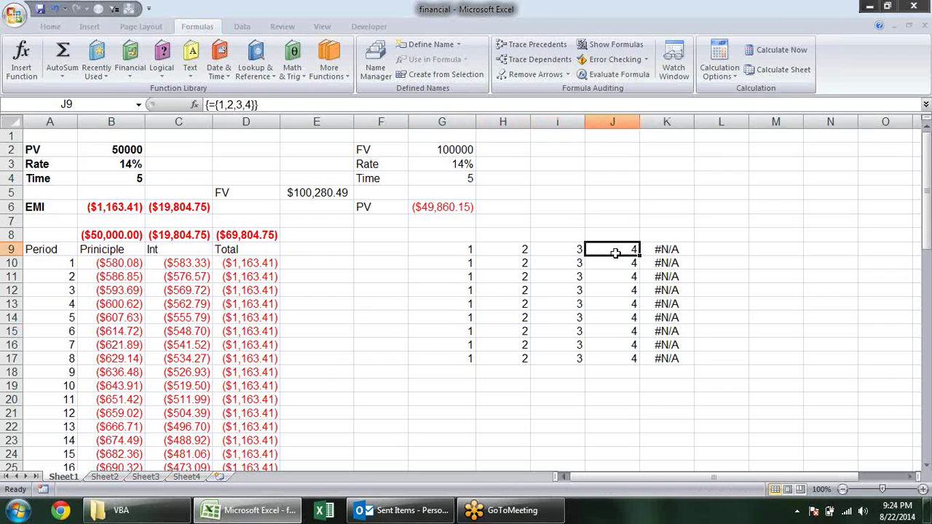
key("ctrl+slash")
key("Delete")
Change G9 to ={1,2;3,4} and array-enter it over G9:J14
left_click(489, 265)
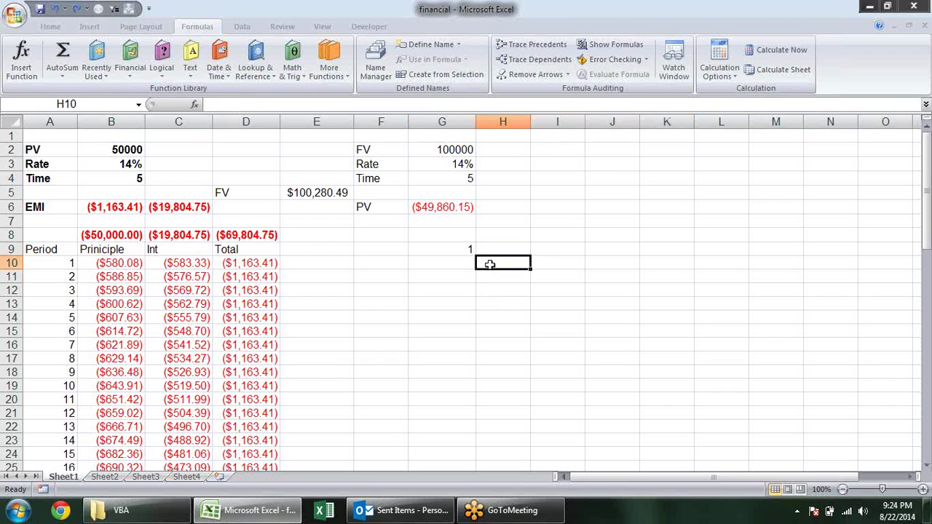
left_click(466, 250)
double_click(466, 250)
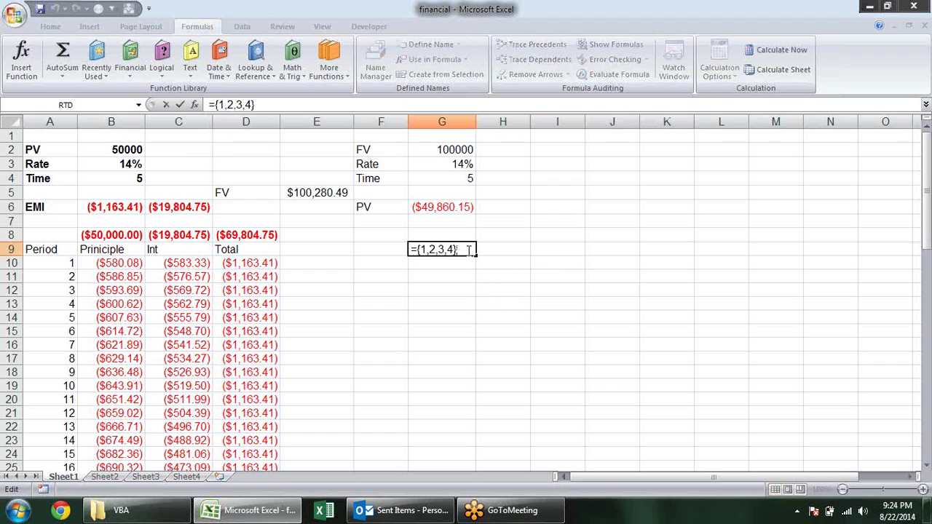
left_click(439, 249)
key("BackSpace")
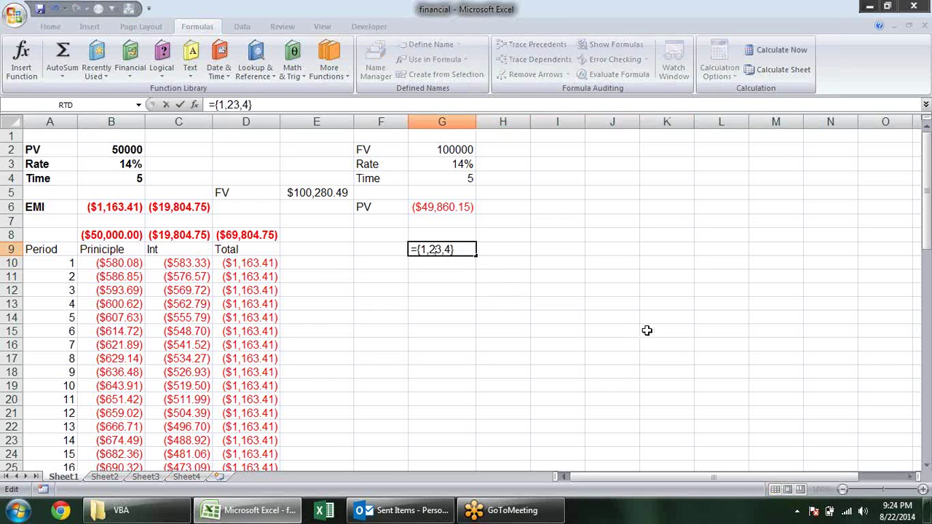
type(";")
key("Return")
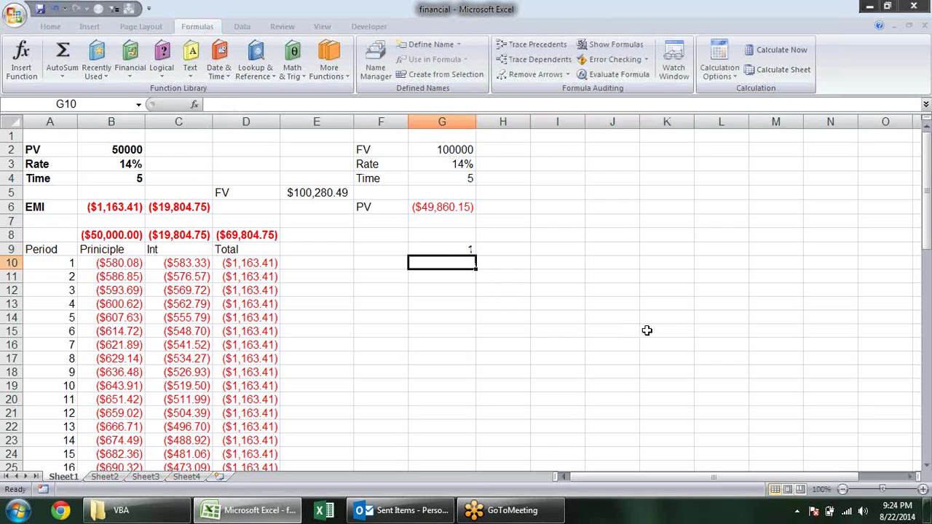
left_click_drag(453, 249, 629, 318)
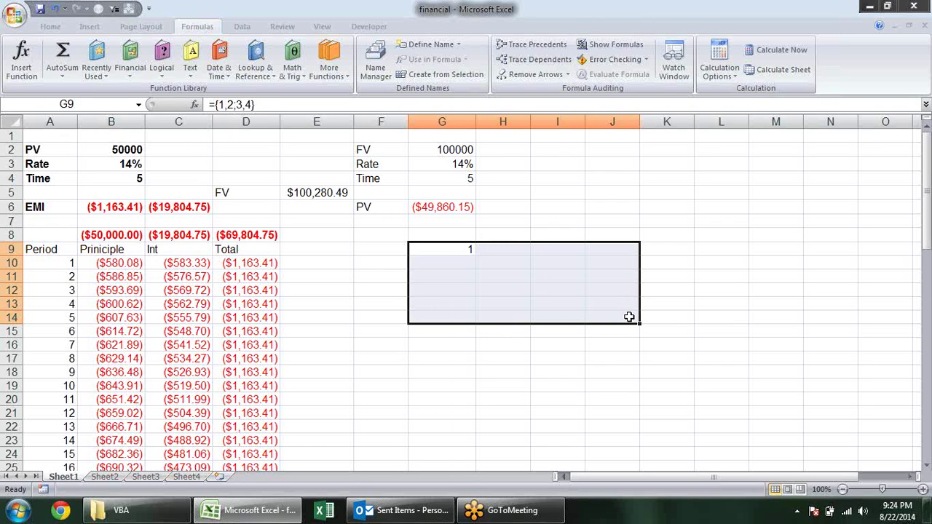
key("F2")
key("ctrl+shift+Return")
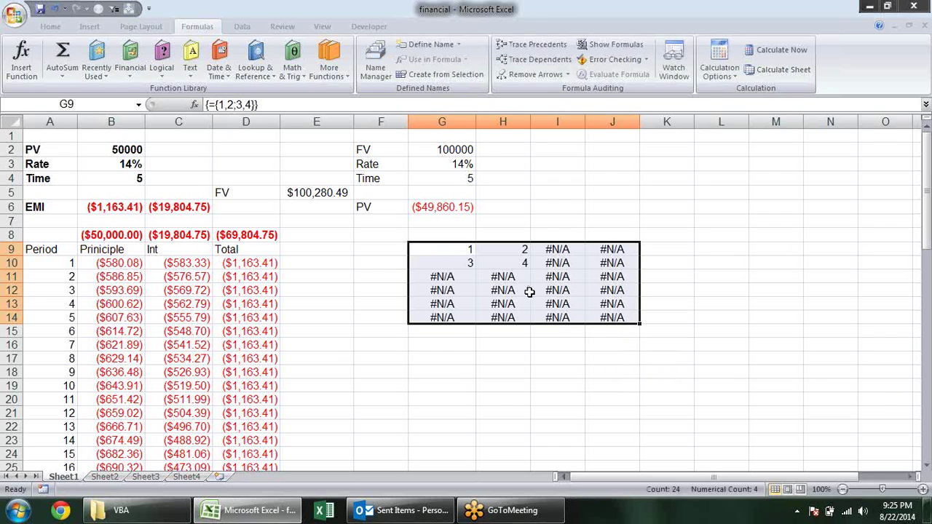
Inspect the 1 2 / 3 4 values and #N/A cells along row 9 and column H
left_click(469, 256)
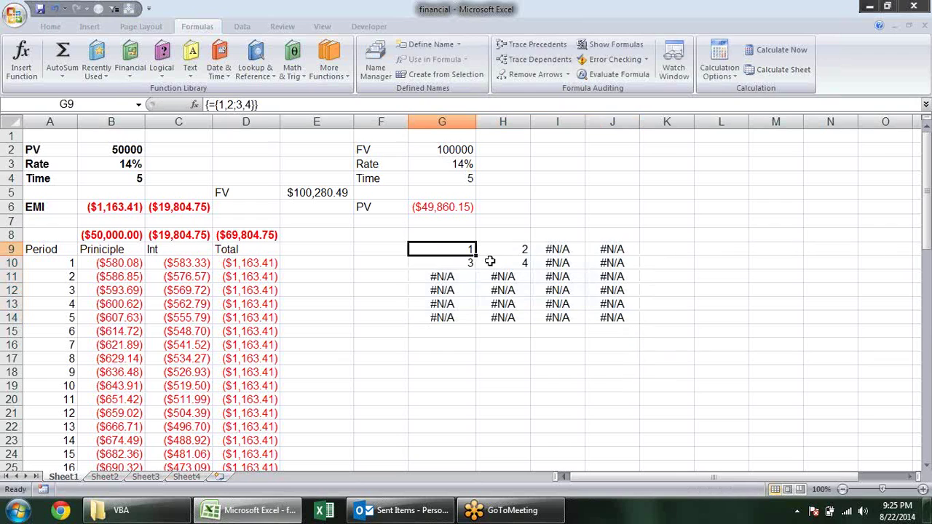
left_click(537, 249)
left_click(513, 251)
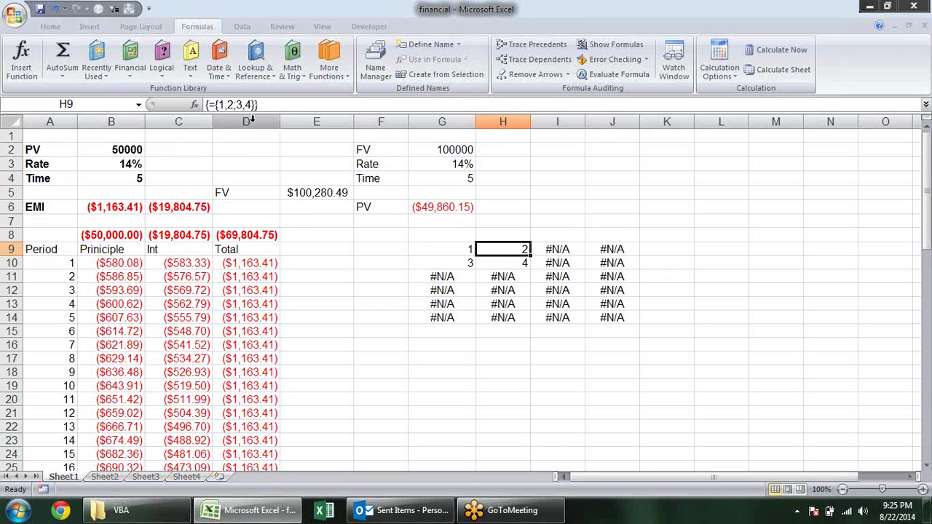
left_click(450, 252)
left_click(508, 252)
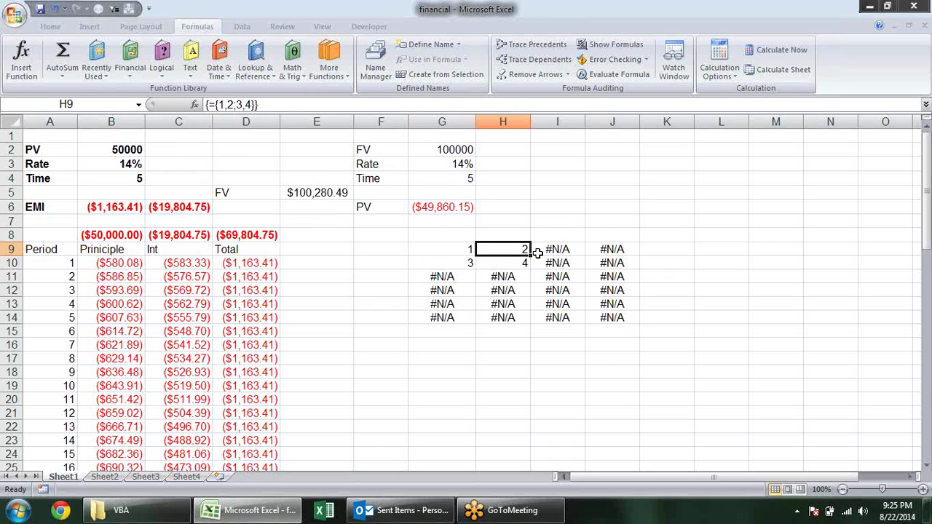
left_click(539, 253)
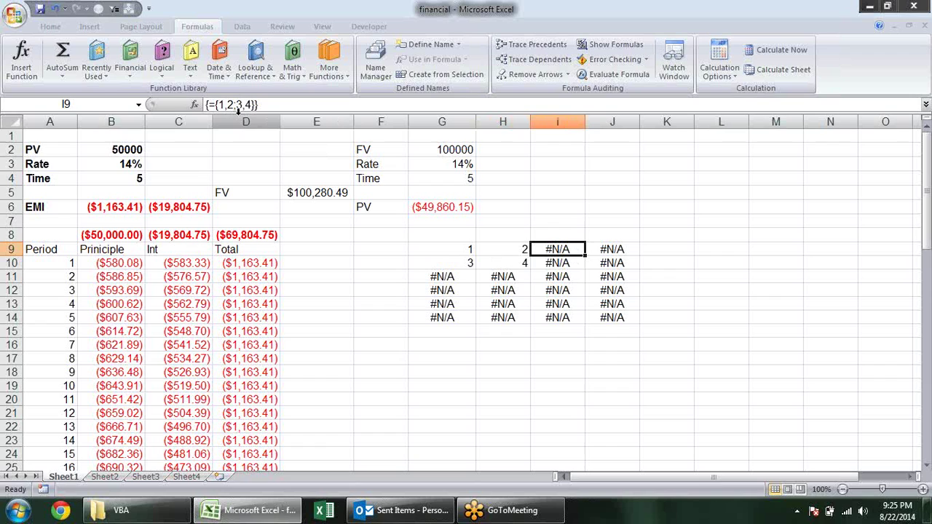
left_click(523, 249)
left_click(524, 263)
left_click(519, 280)
left_click(519, 291)
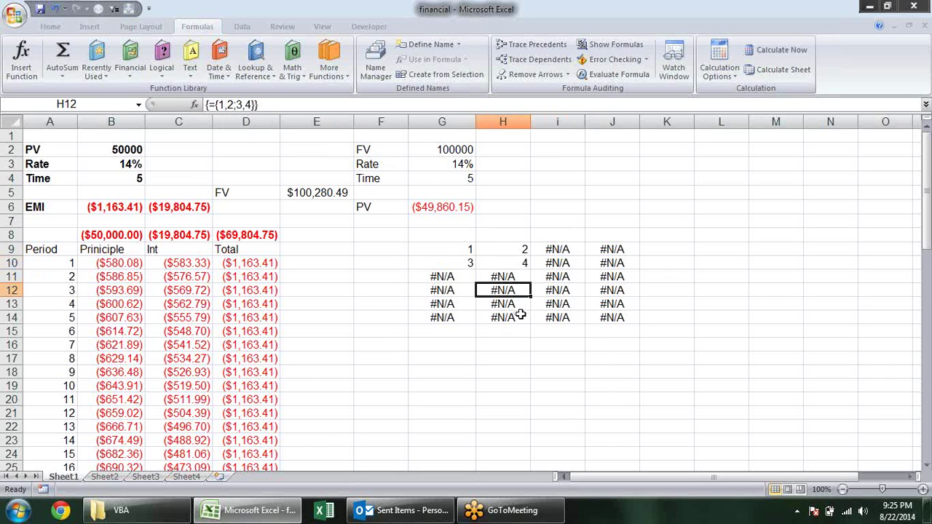
Enter =ROW(1:4) in G16 and array-enter it across G16:L16
left_click(444, 346)
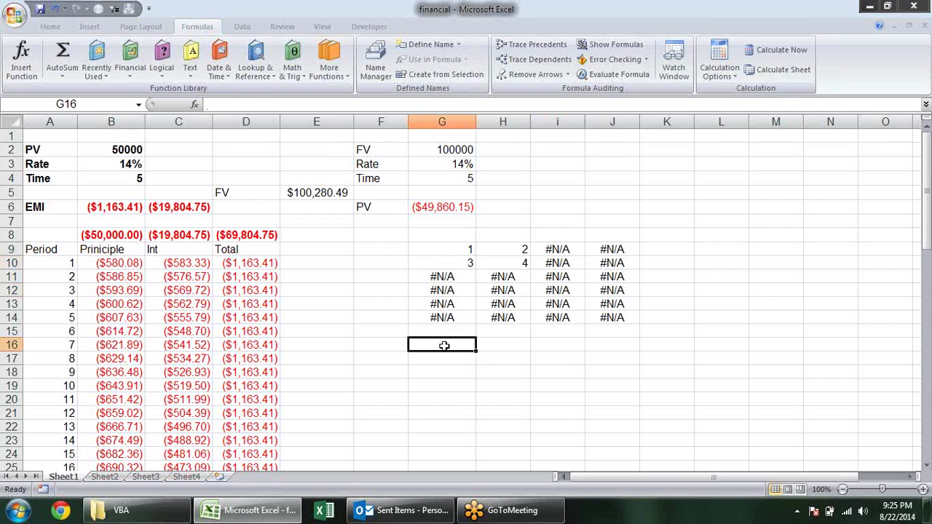
type("=r")
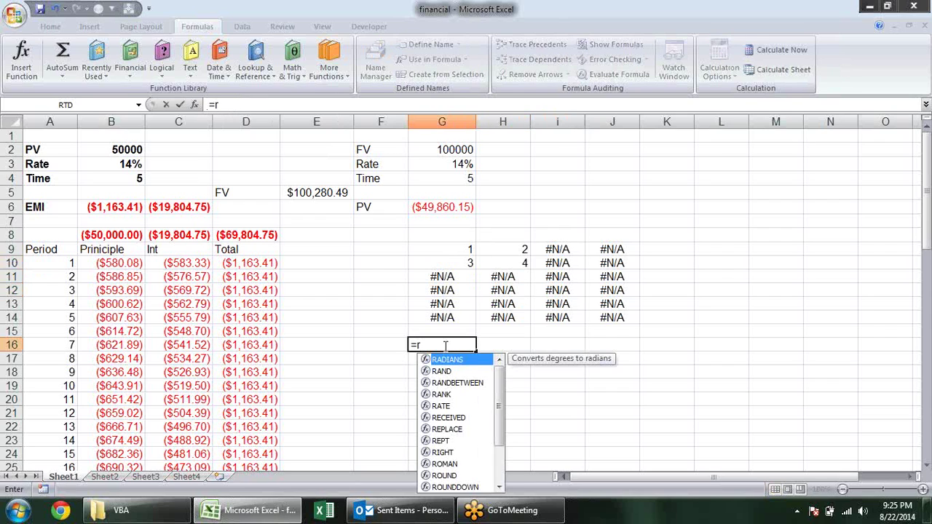
type("ow")
key("Tab")
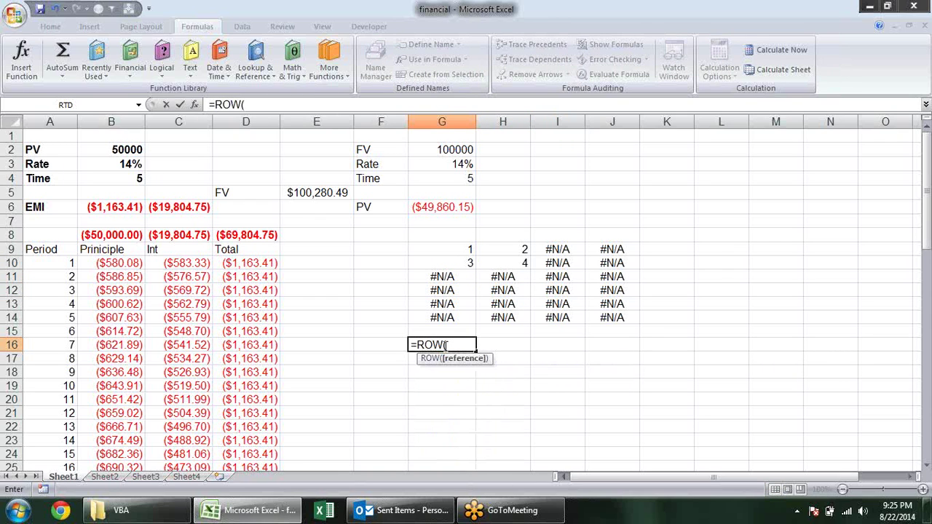
type("1:4")
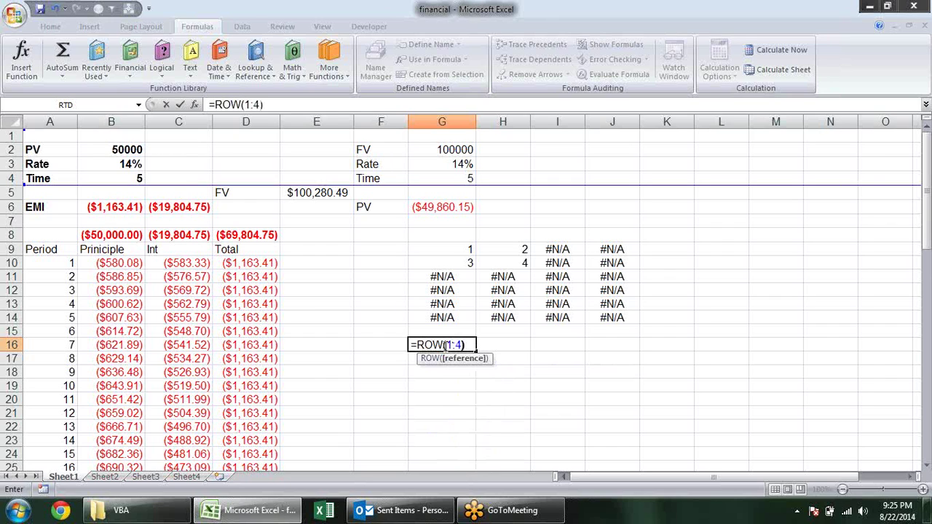
key("Return")
left_click_drag(444, 346, 725, 344)
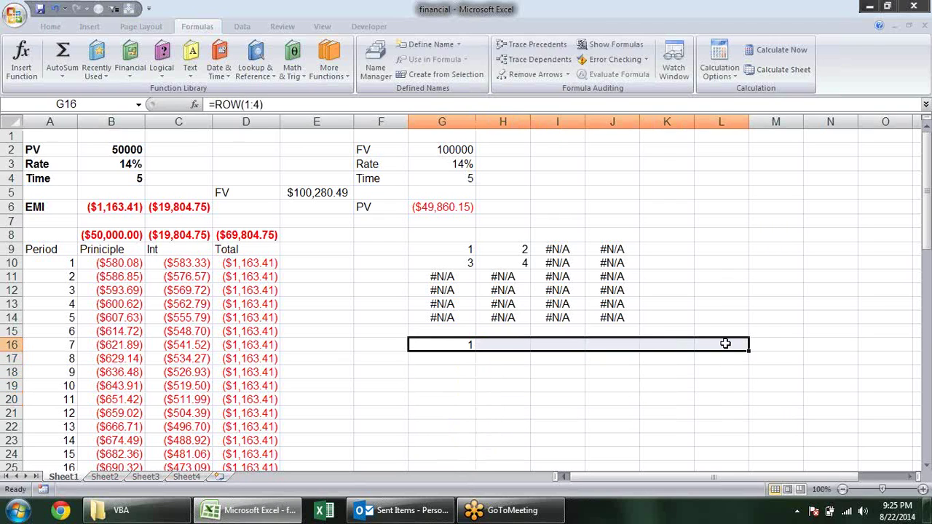
key("F2")
key("ctrl+shift+Return")
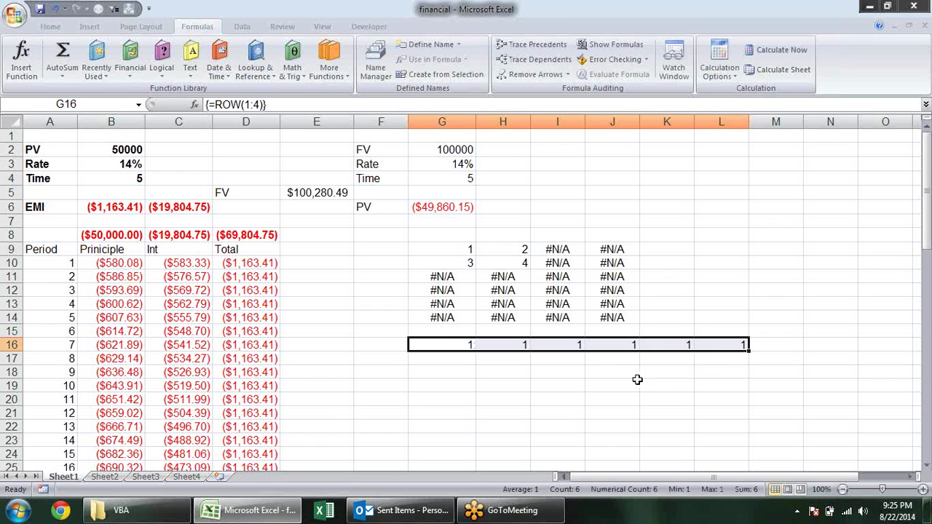
Re-enter ROW(1:4) as an array down G16:G22, listing 1–4 then #N/A
left_click_drag(467, 345, 437, 430)
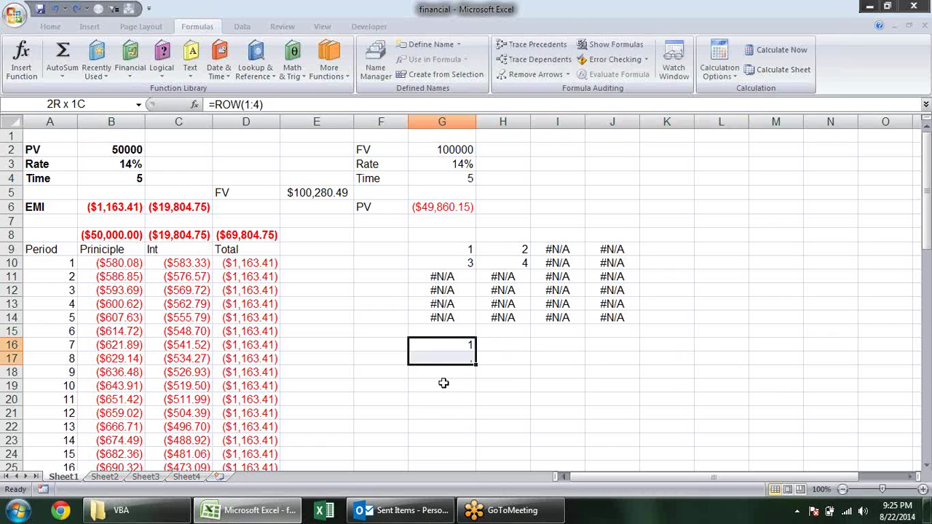
key("F2")
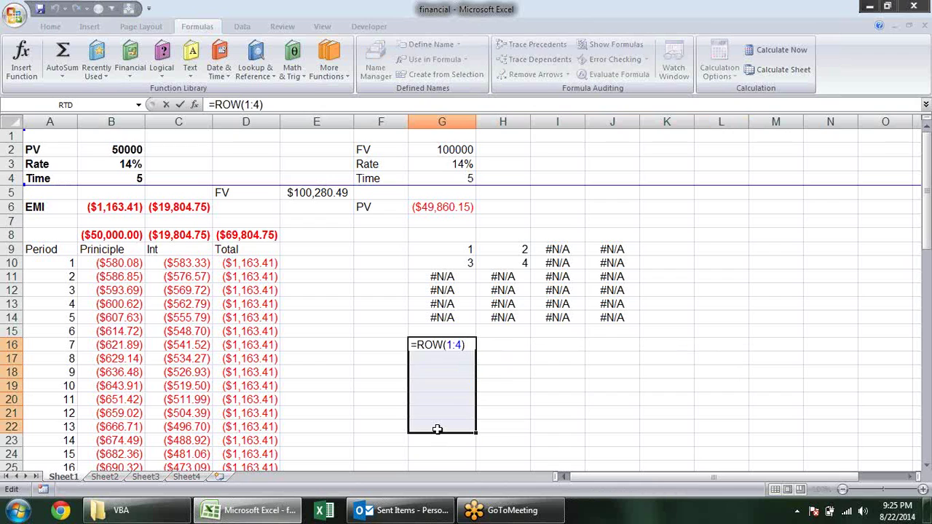
key("ctrl+shift+Return")
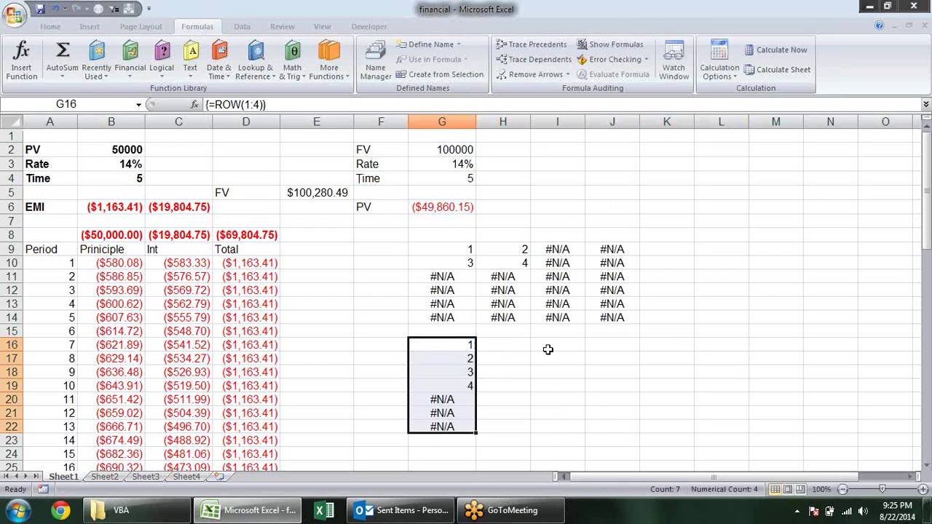
left_click(547, 350)
Enter =COLUMN(1:4) in I16 and extend it as an array formula across I16:N16
type("=")
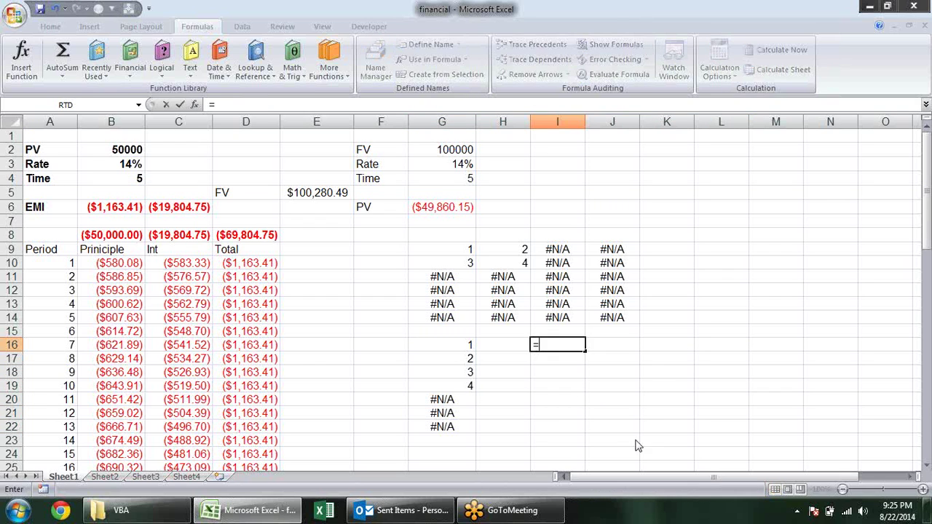
type("col")
key("Tab")
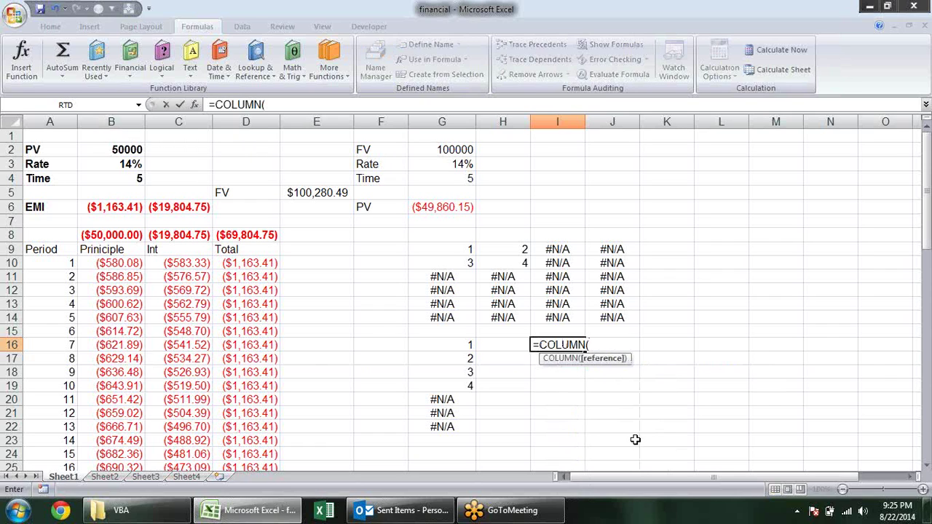
type("1:4")
key("Return")
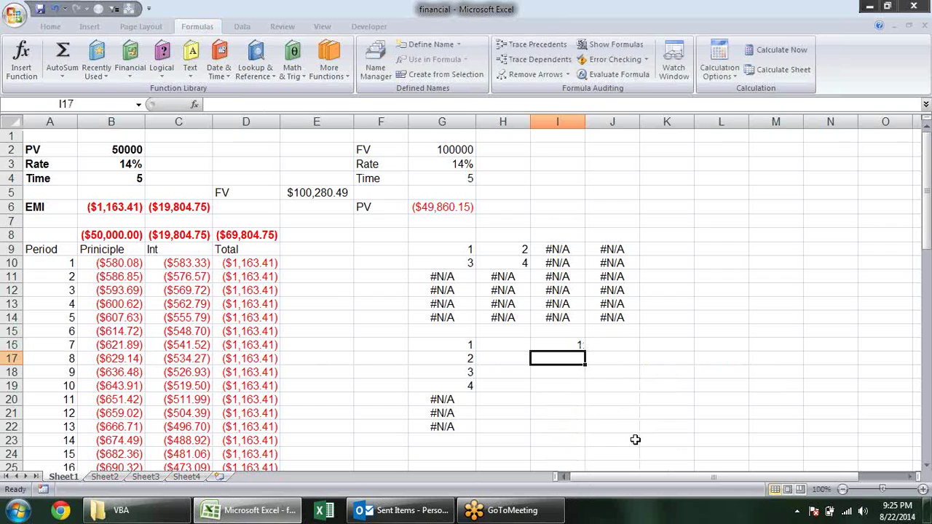
left_click_drag(566, 344, 813, 342)
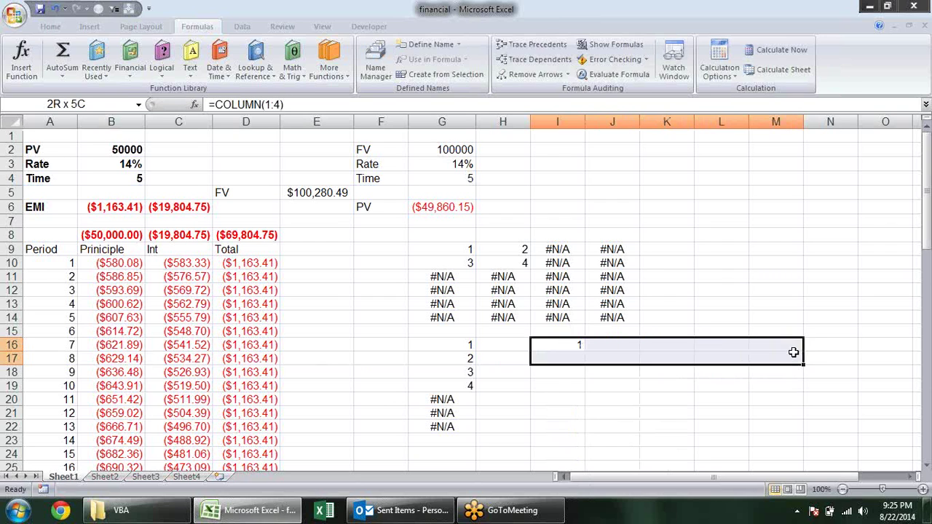
key("F2")
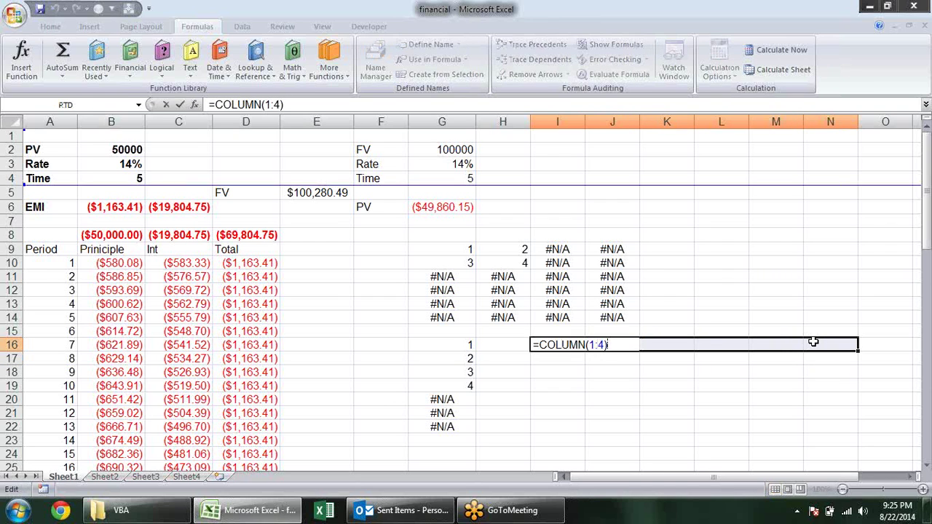
key("ctrl+shift+Return")
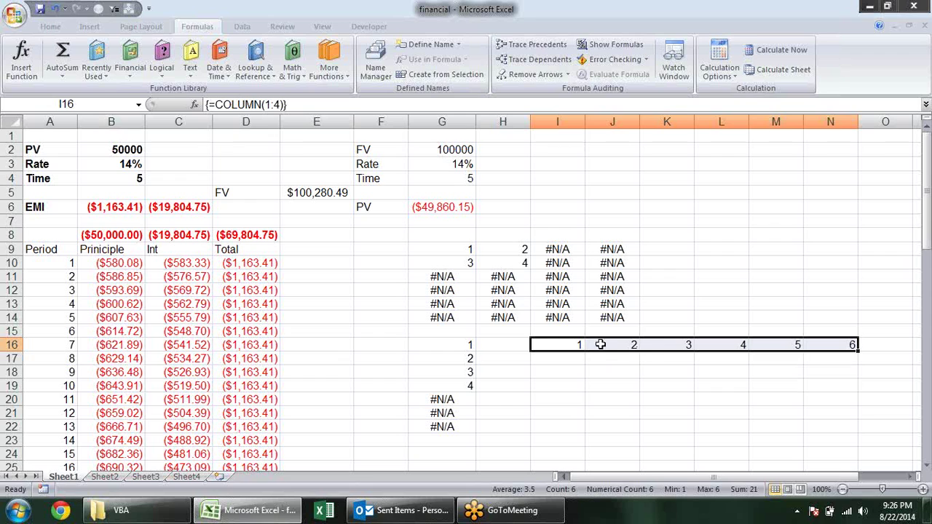
Preview COLUMN(1:4) in I16 with F9 without keeping it, then select the G9:N22 test block
left_click_drag(449, 346, 442, 399)
left_click(448, 382)
left_click(448, 396)
left_click(577, 344)
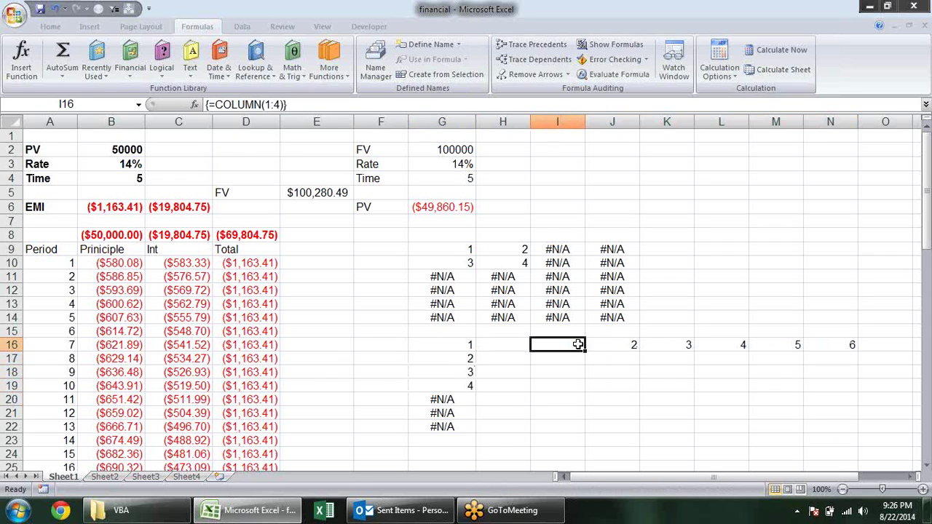
double_click(577, 345)
left_click_drag(610, 346, 540, 346)
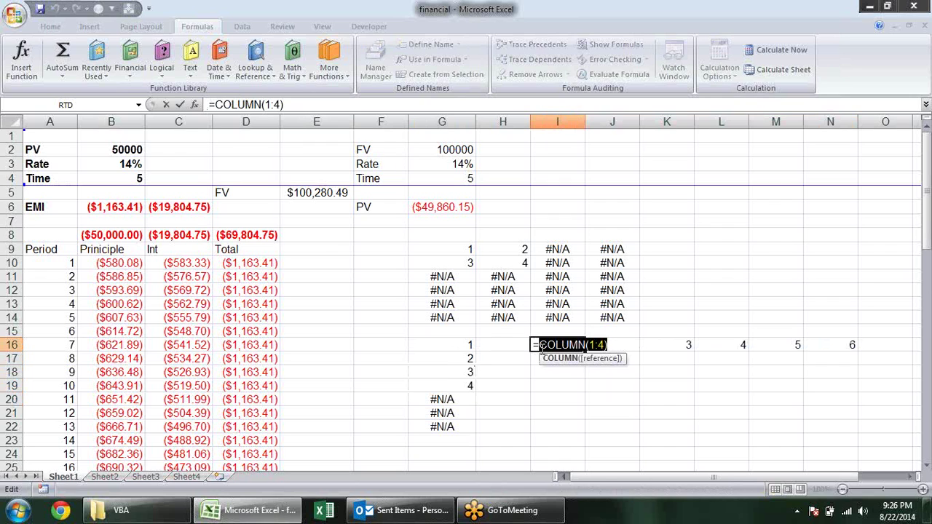
key("F9")
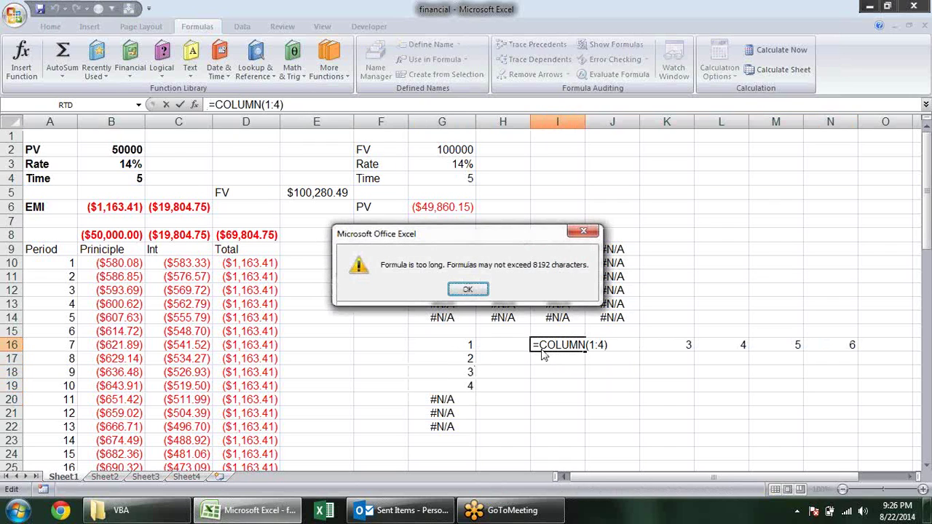
key("Return")
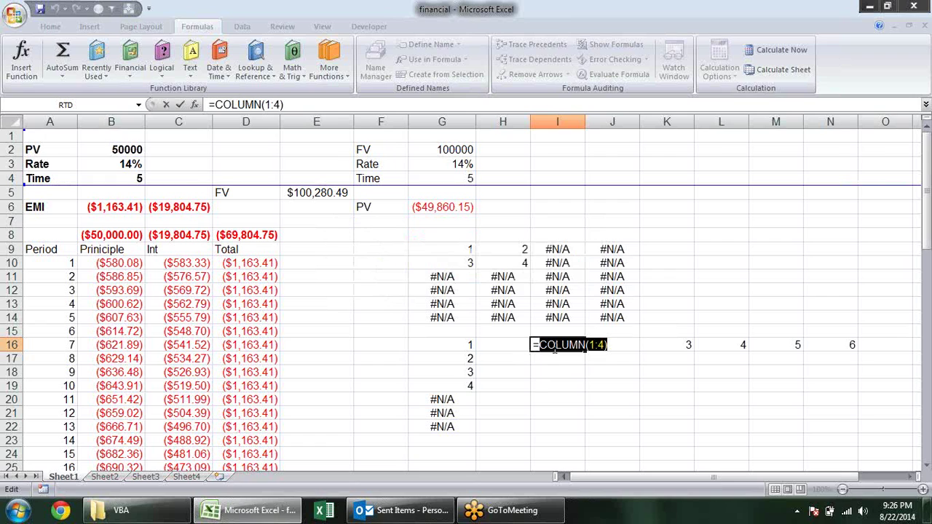
key("Escape")
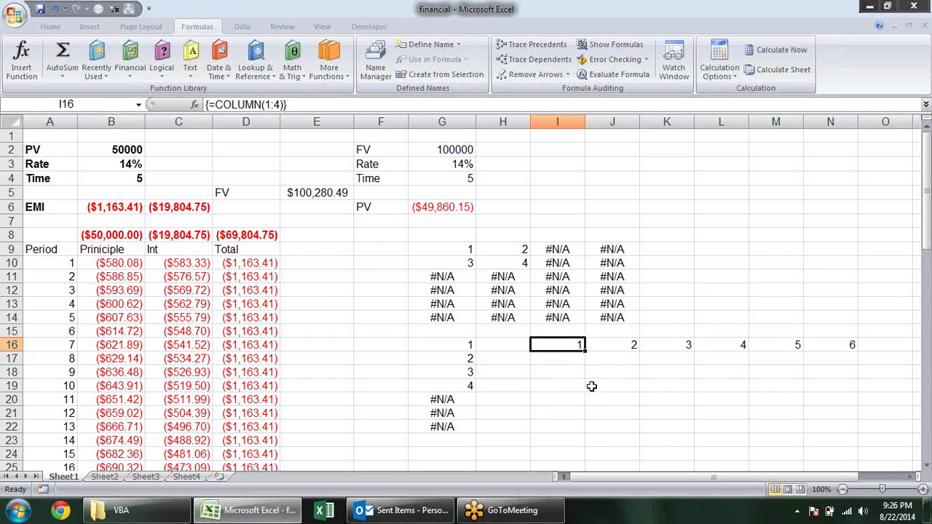
mouse_move(424, 248)
left_mouse_down()
mouse_move(843, 385)
mouse_move(854, 428)
left_mouse_up()
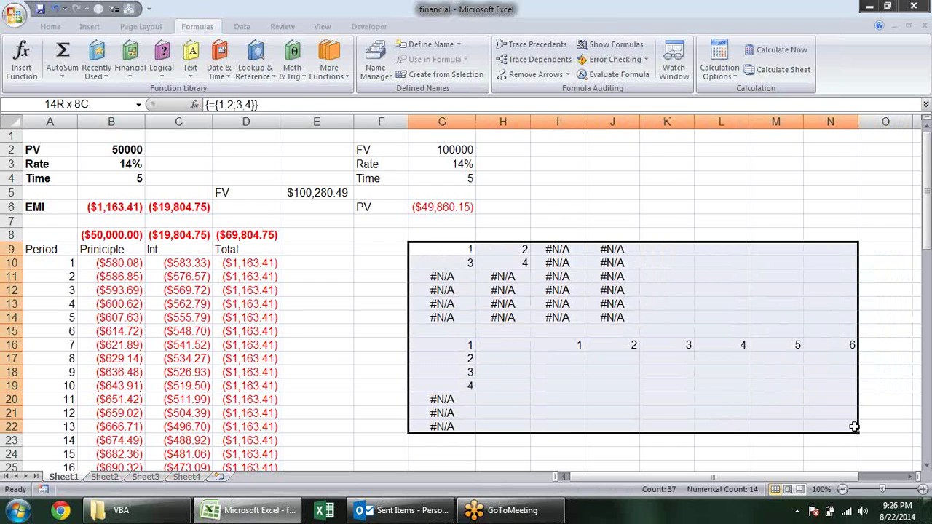
key("Delete")
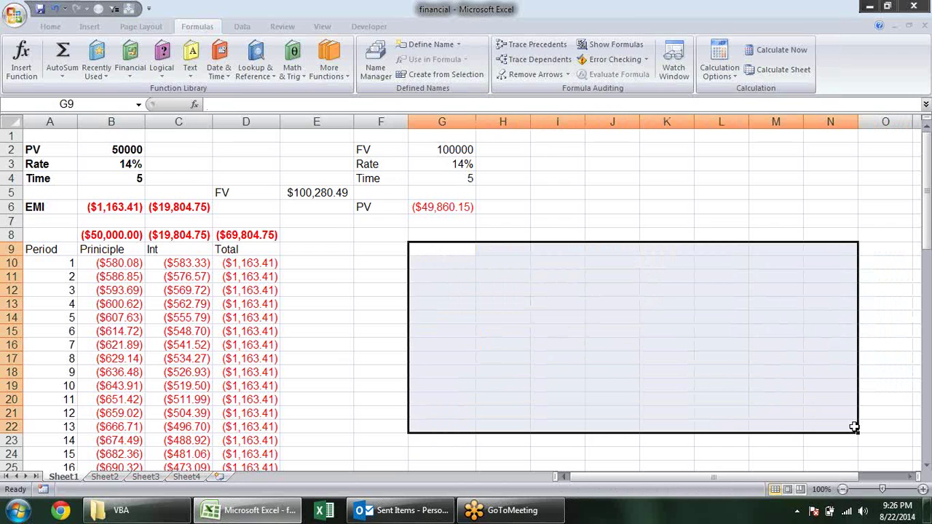
left_click(556, 208)
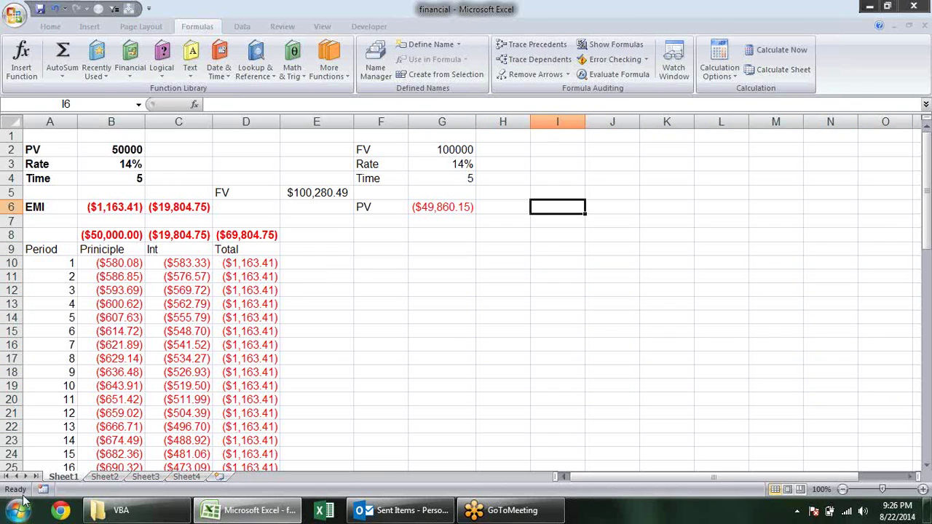
left_click(420, 286)
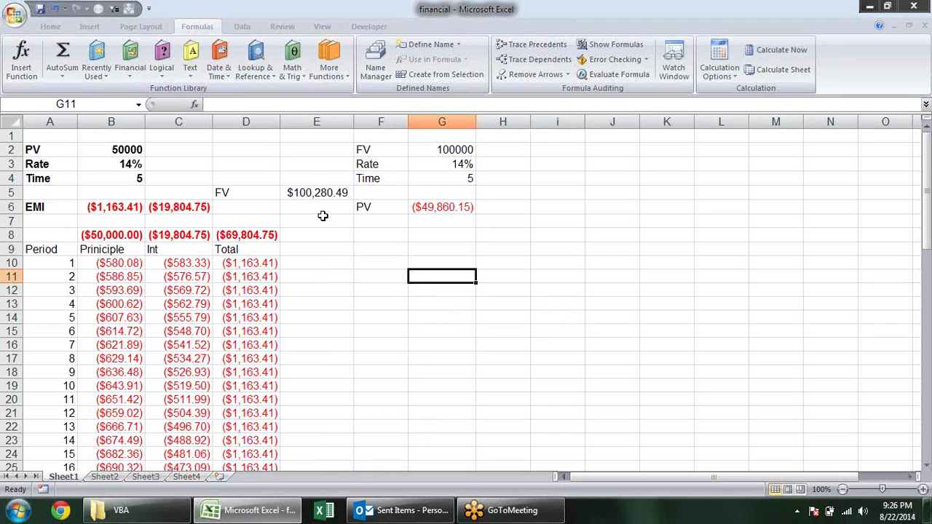
left_click(536, 243)
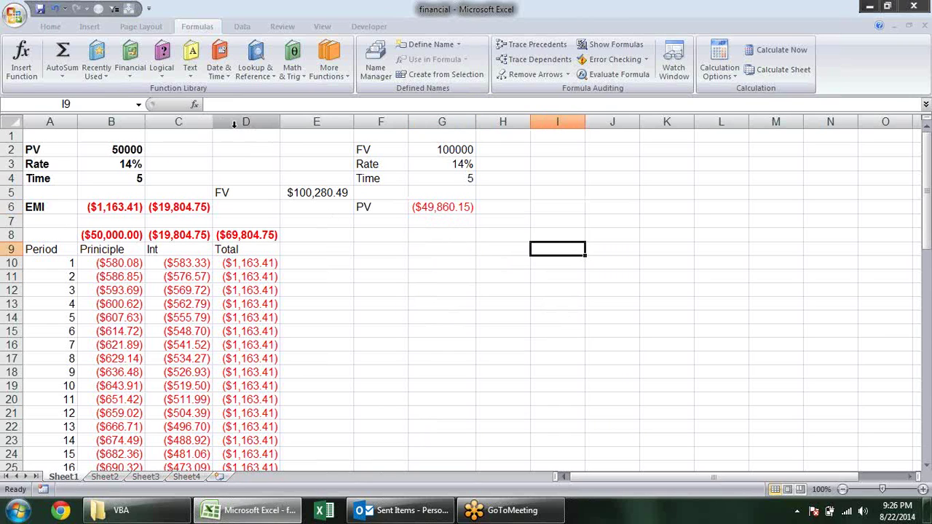
left_click(262, 167)
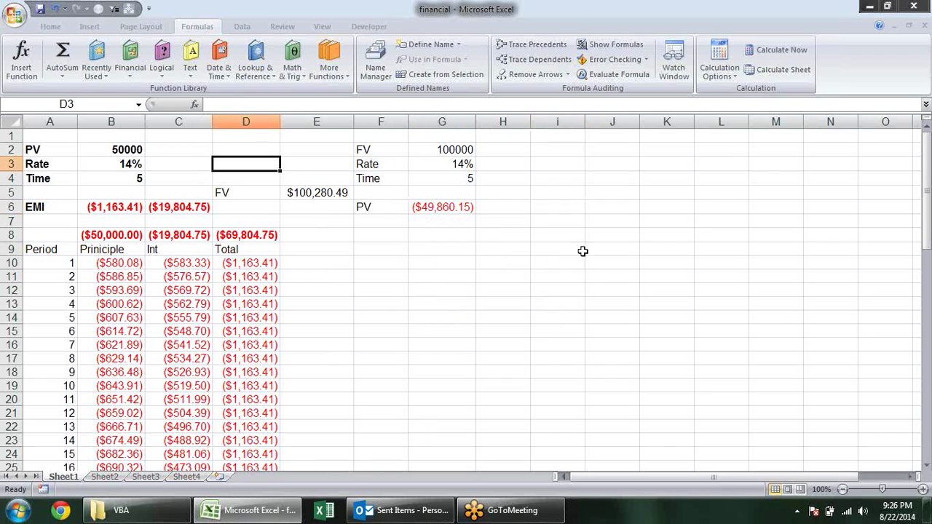
left_click(596, 289)
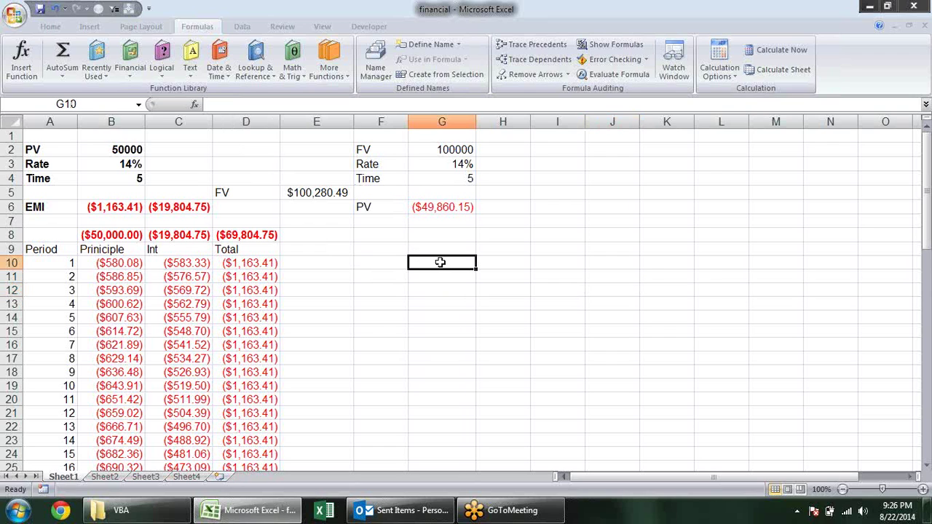
Start a VLOOKUP formula in G10, step through its argument boxes, and open VLOOKUP help
type("=vl")
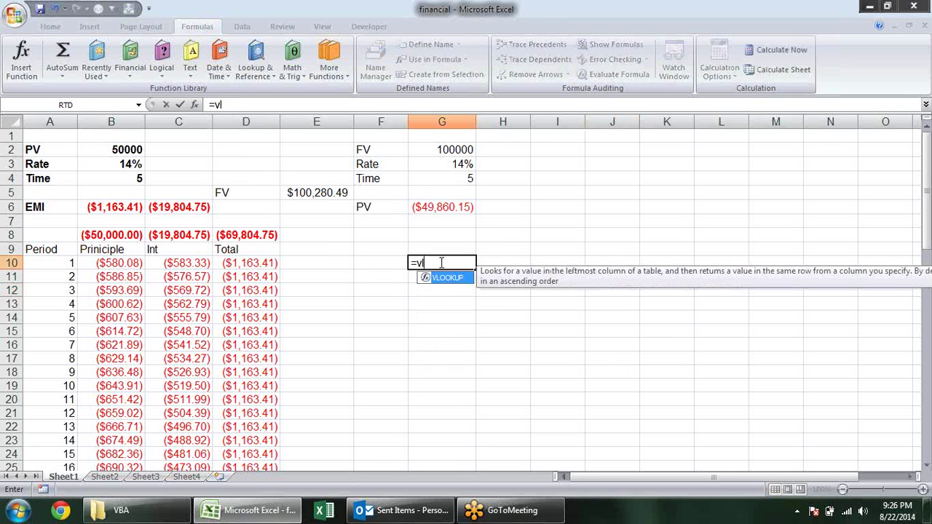
key("Tab")
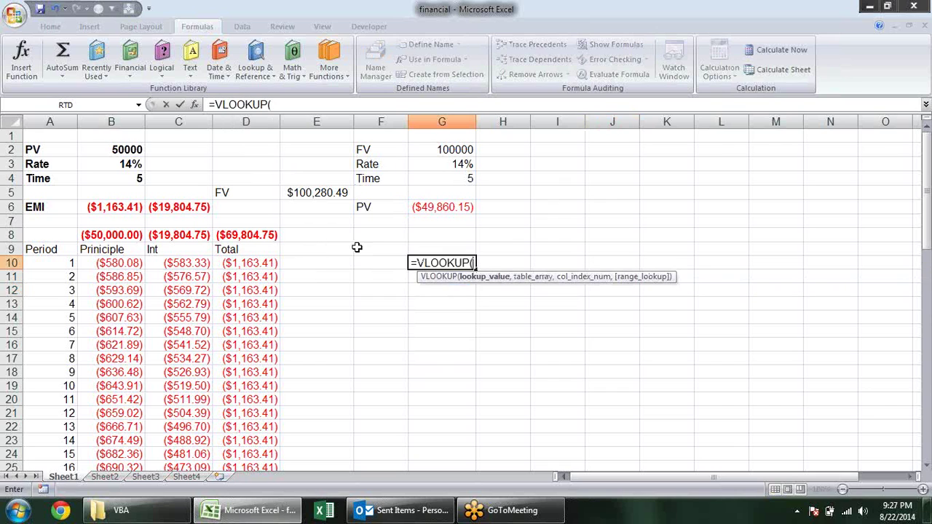
left_click(195, 106)
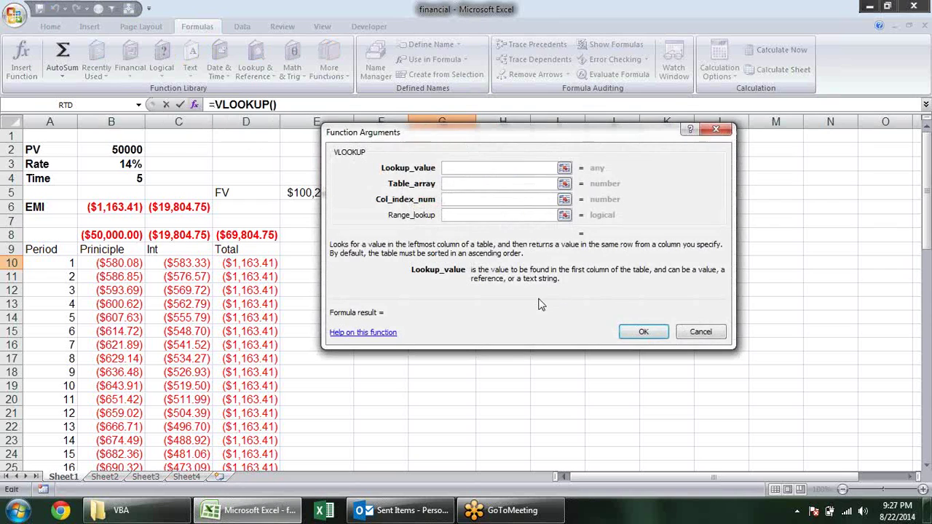
left_click(462, 182)
left_click(464, 198)
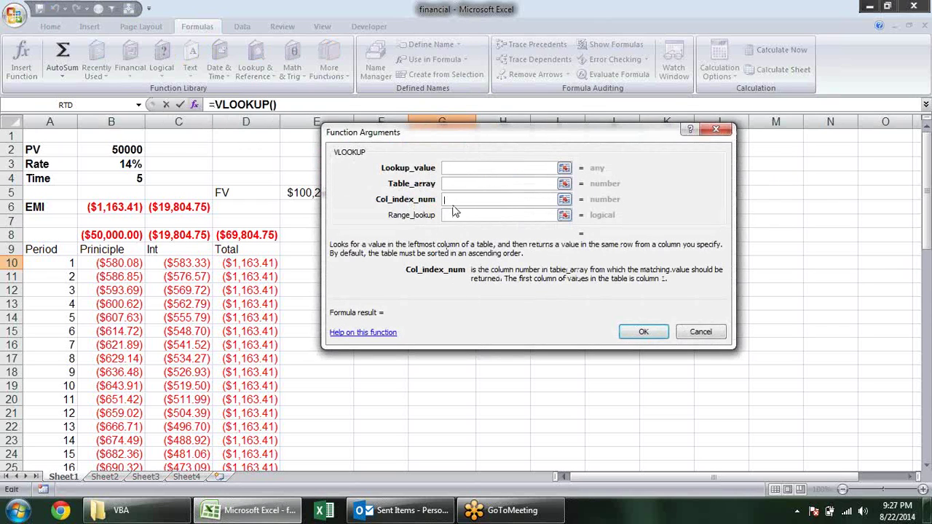
left_click(456, 216)
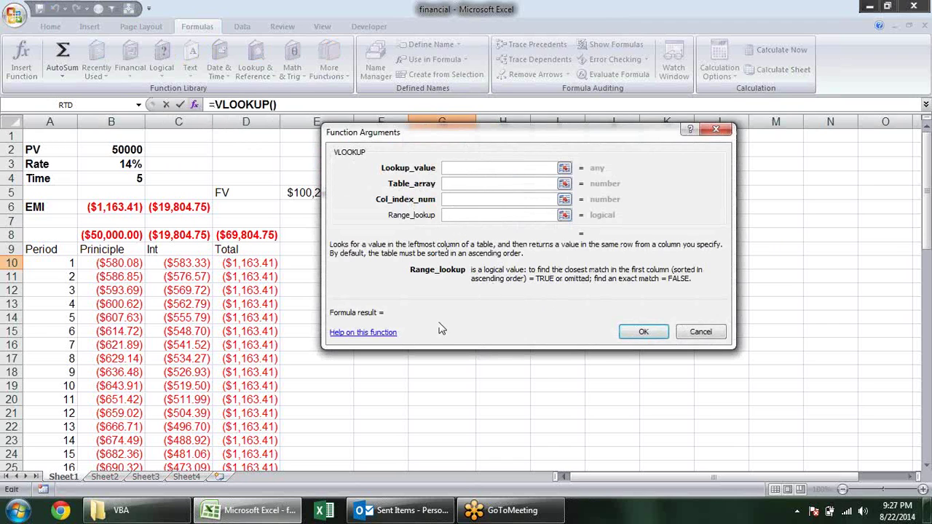
left_click(375, 332)
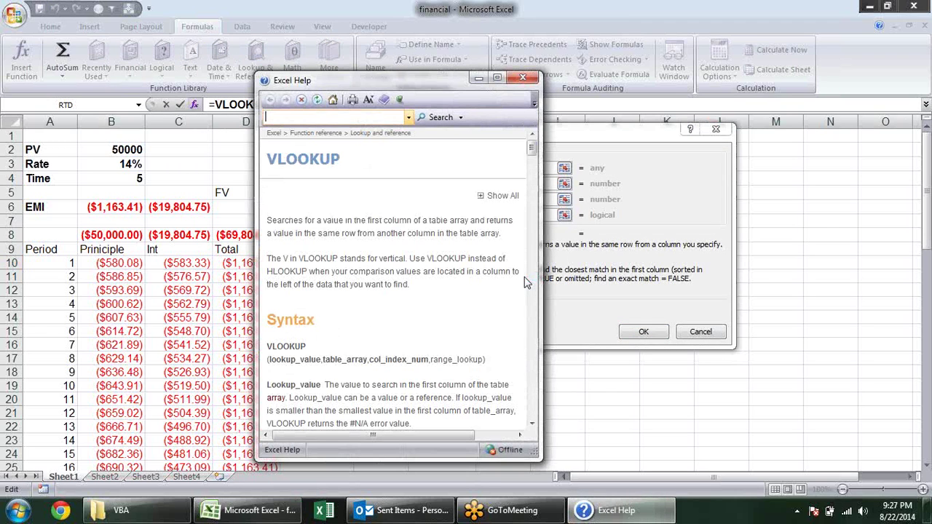
Scroll down through the examples on the VLOOKUP help page
scroll(388, 222, "down", 2)
scroll(388, 225, "down", 3)
scroll(388, 237, "down", 3)
scroll(388, 240, "down", 4)
scroll(389, 251, "down", 4)
scroll(390, 262, "down", 4)
scroll(391, 272, "down", 3)
scroll(389, 266, "down", 4)
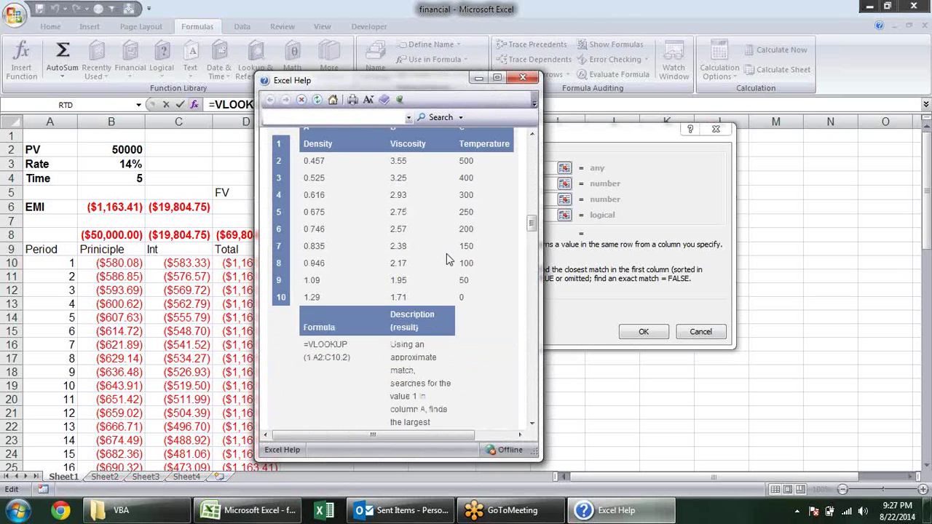
scroll(445, 263, "down", 4)
scroll(400, 264, "down", 2)
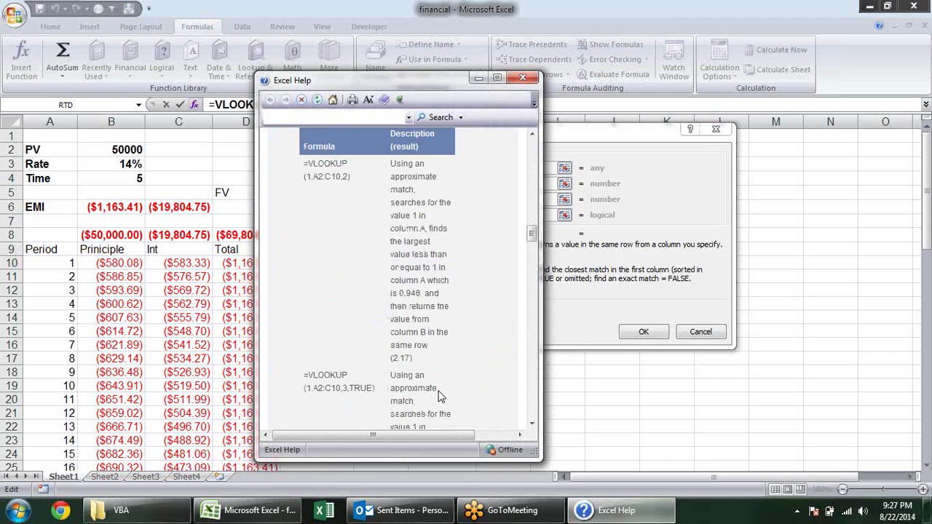
scroll(436, 396, "down", 4)
scroll(437, 396, "down", 3)
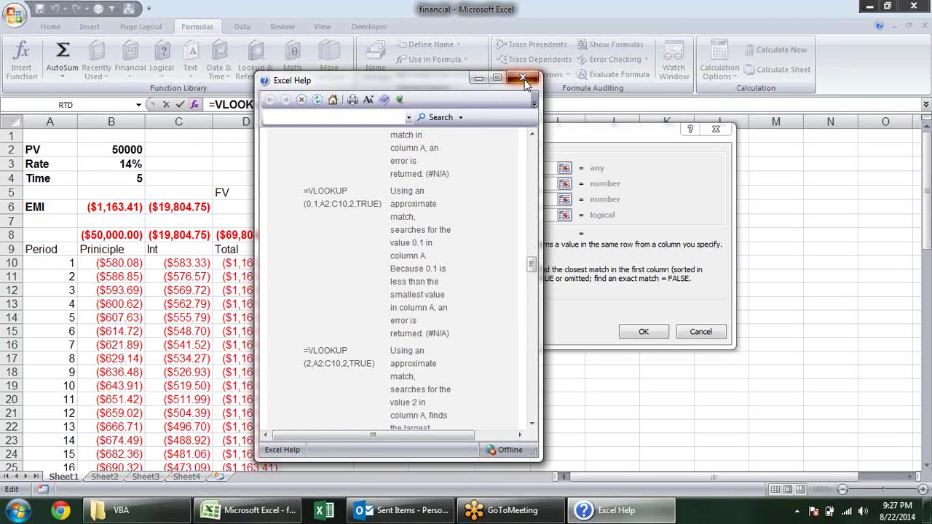
Close Excel Help, cancel the unfinished VLOOKUP formula, and launch Chrome
left_click(524, 79)
left_click(716, 129)
left_click(61, 510)
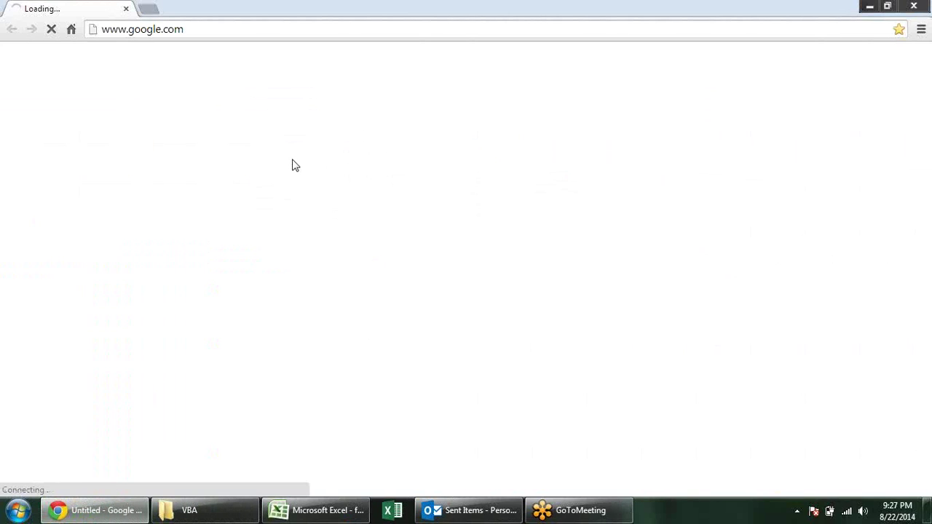
Go to techonthenet.com from the Chrome address bar
left_click(272, 34)
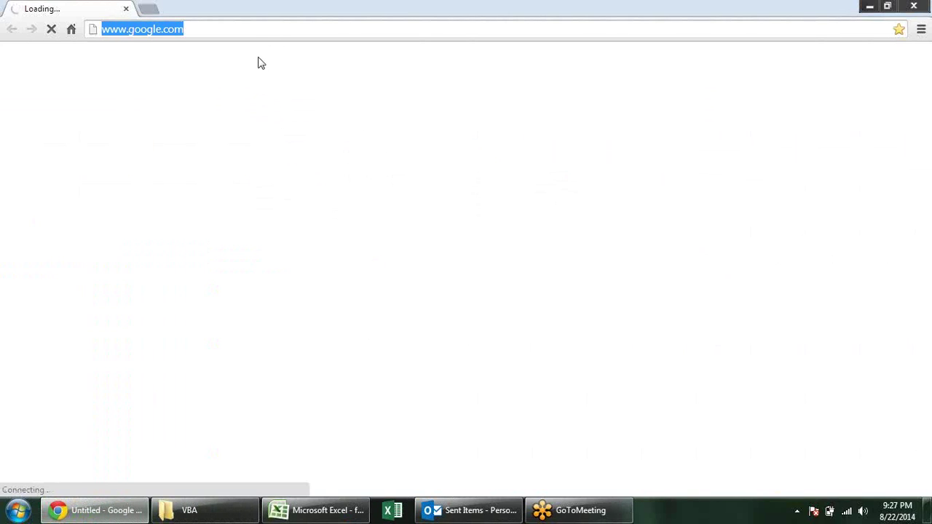
type("techonthenet")
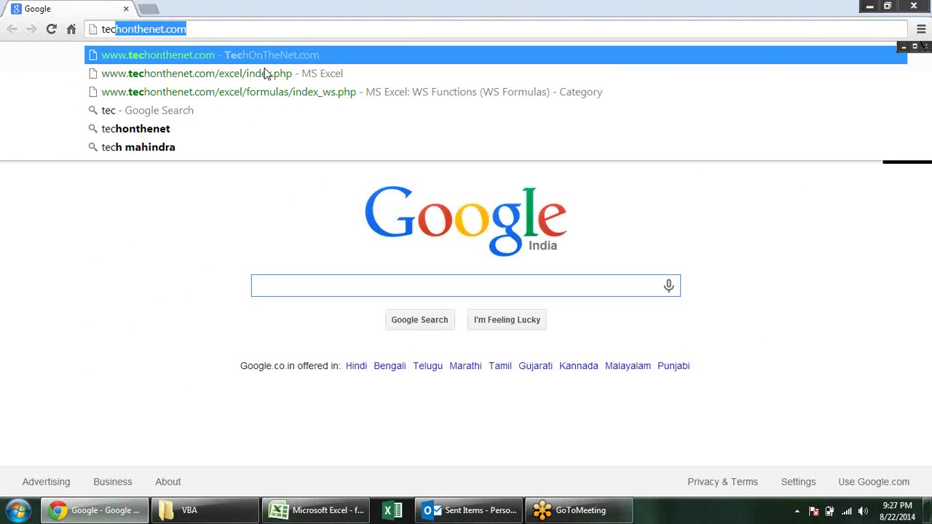
key("Return")
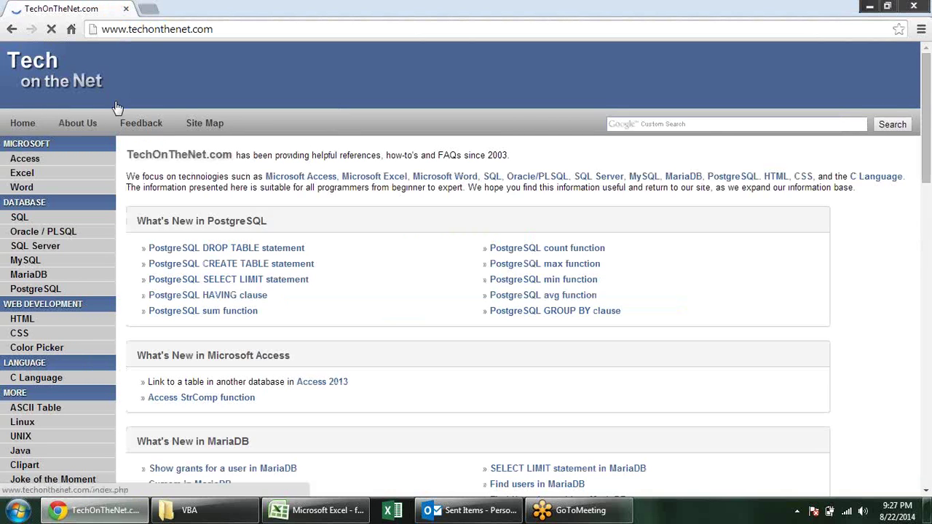
Open the site's MS Excel section and scroll down to the Excel Functions list
left_click(22, 175)
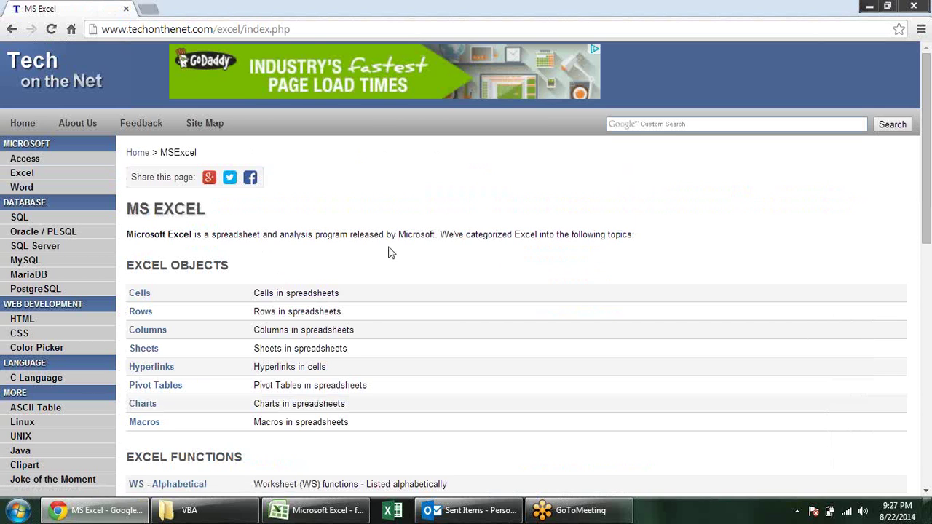
scroll(389, 252, "down", 1)
scroll(388, 252, "down", 1)
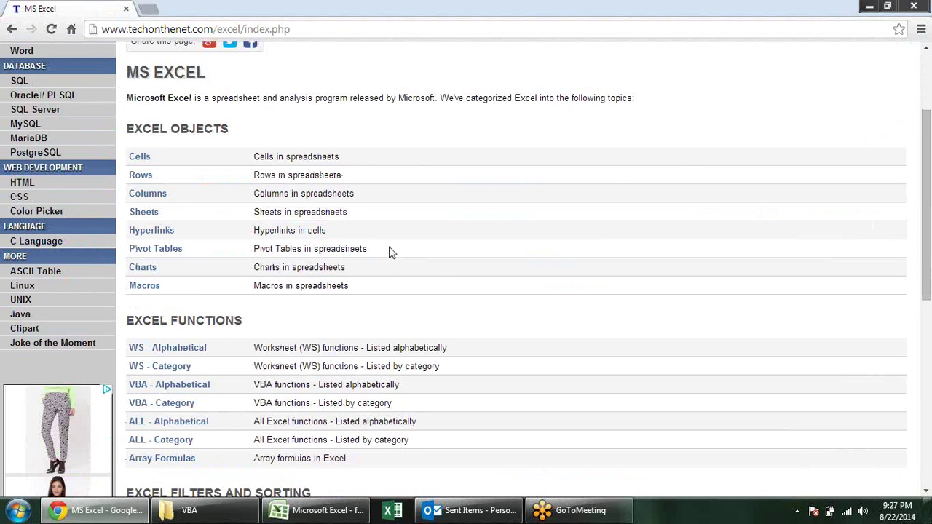
scroll(389, 252, "down", 1)
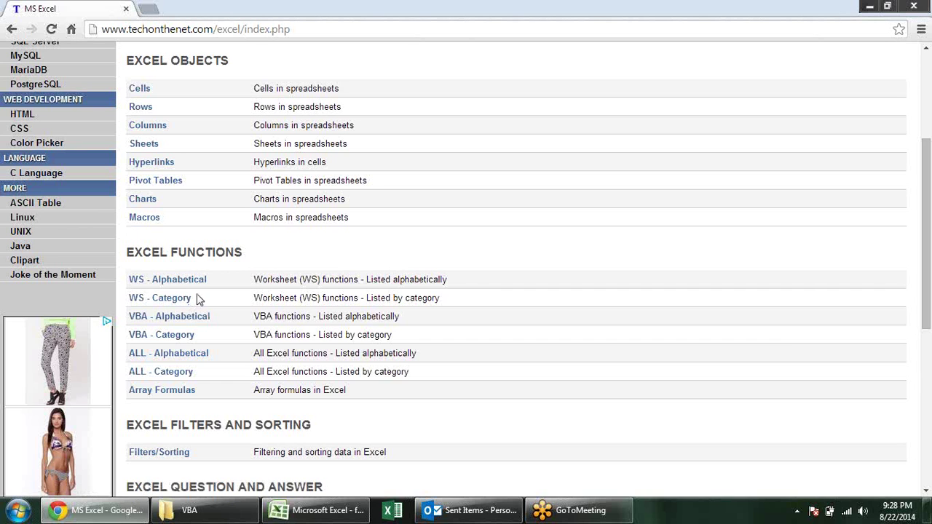
left_click(190, 300)
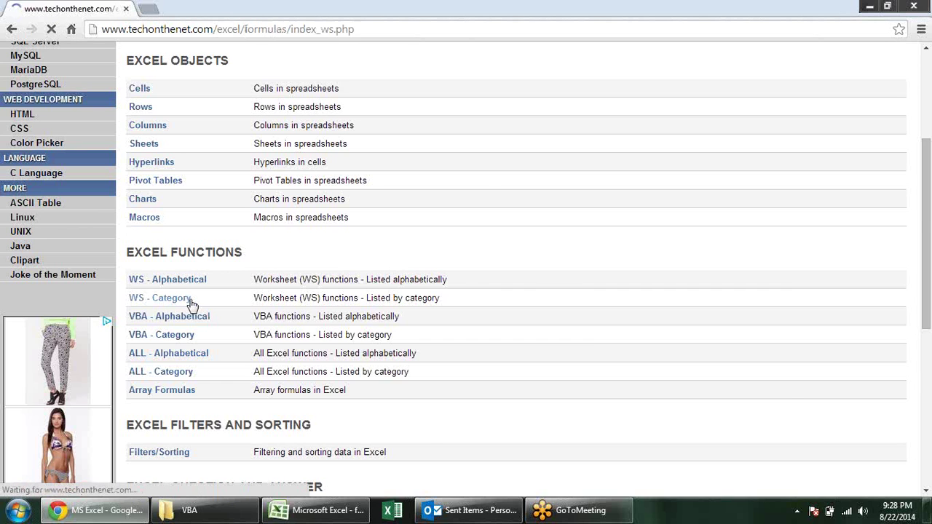
scroll(637, 343, "down", 3)
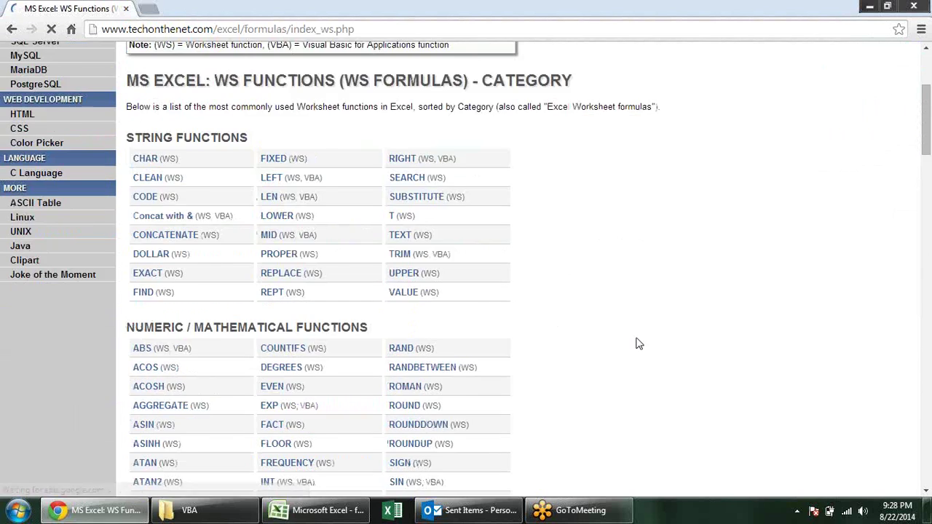
scroll(332, 235, "down", 2)
scroll(276, 233, "up", 2)
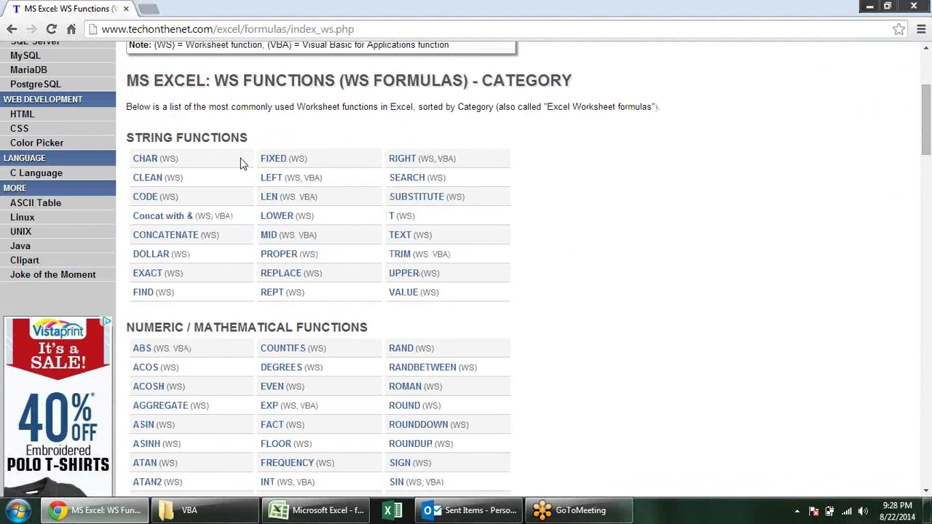
scroll(370, 262, "down", 2)
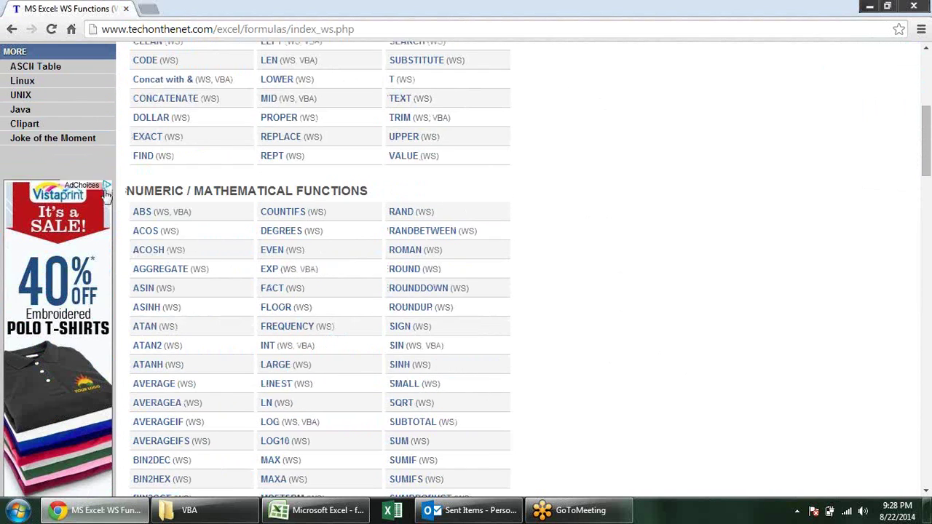
scroll(442, 306, "down", 3)
scroll(442, 315, "down", 5)
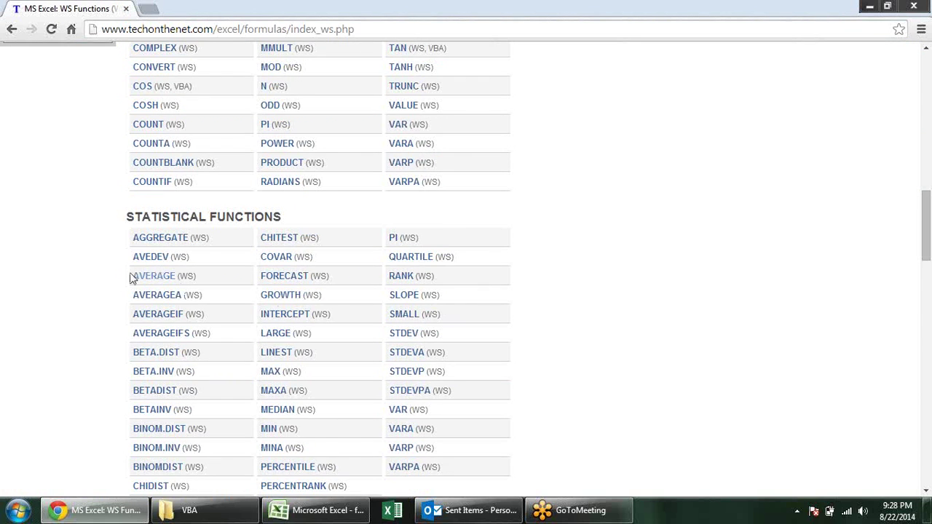
scroll(350, 316, "down", 1)
scroll(364, 311, "down", 7)
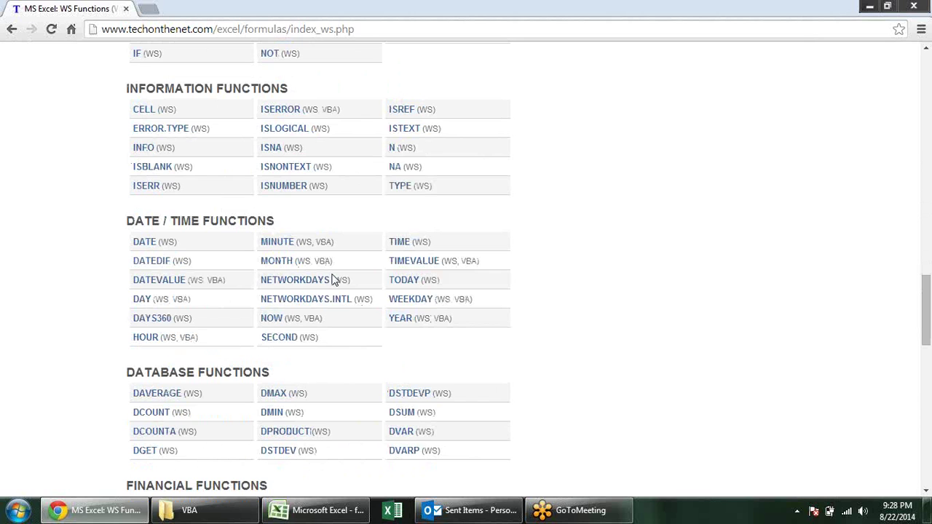
scroll(331, 280, "down", 3)
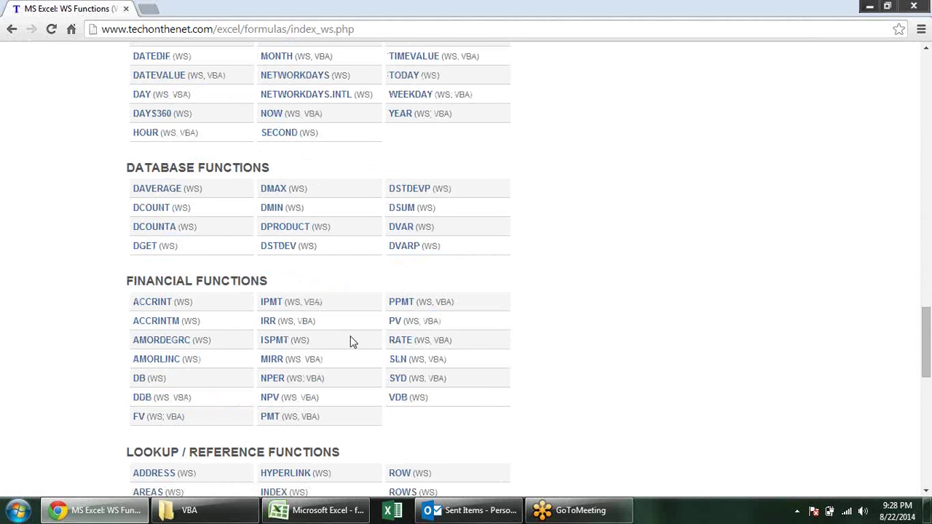
scroll(352, 341, "down", 2)
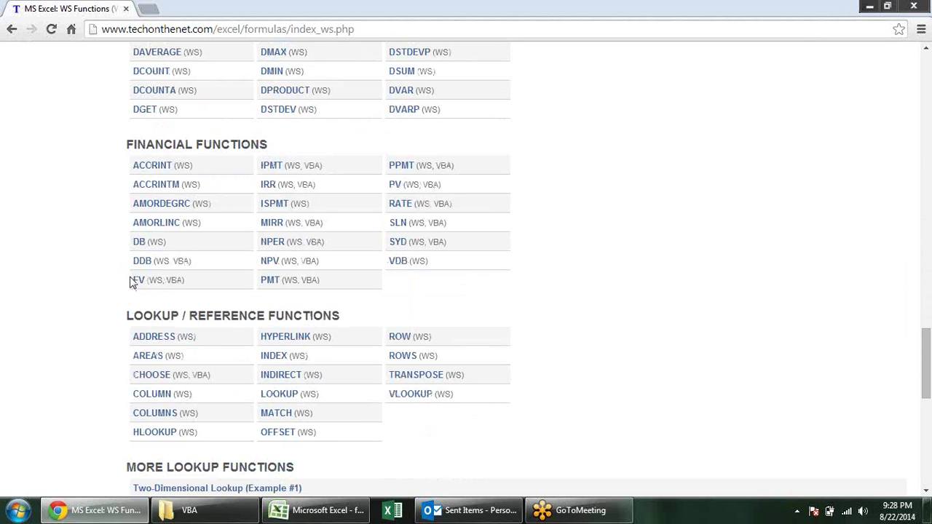
Open the FV page under Financial Functions and read through its syntax and examples
left_click(140, 282)
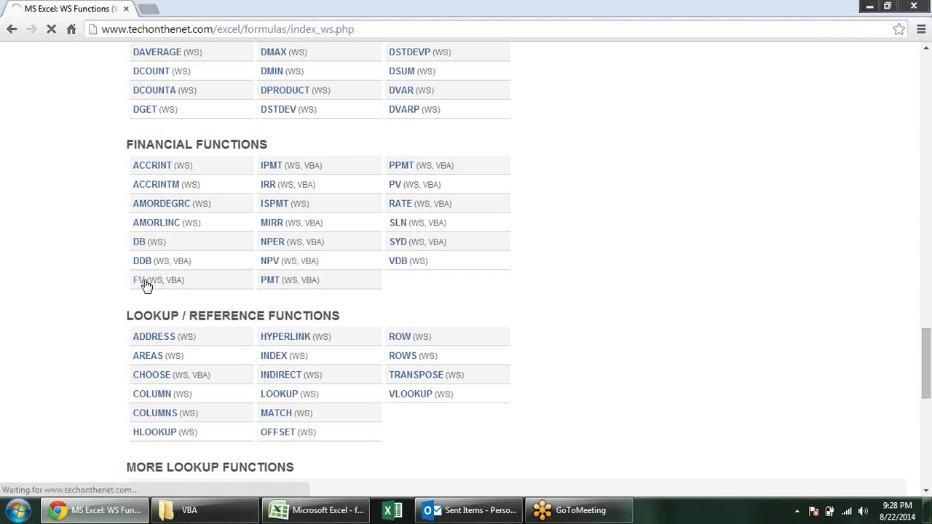
scroll(335, 306, "down", 3)
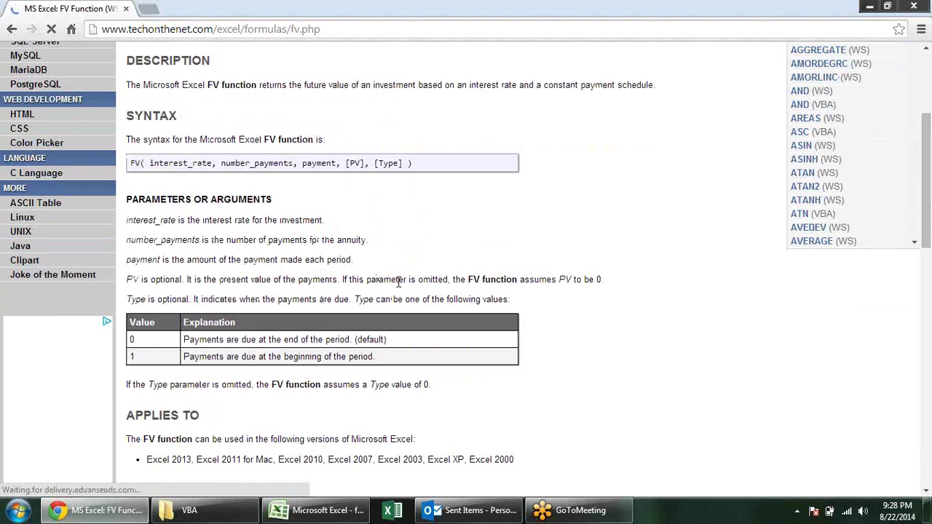
scroll(416, 278, "down", 1)
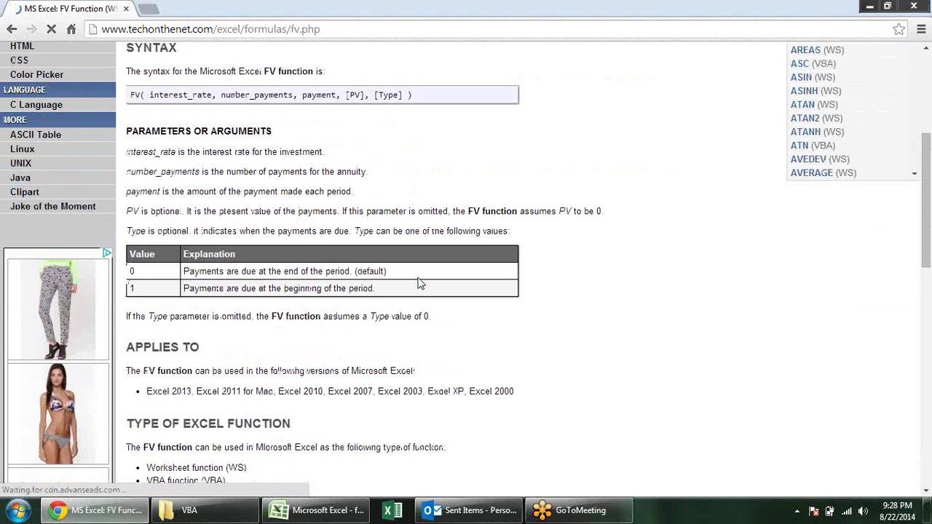
scroll(418, 283, "down", 1)
scroll(419, 284, "down", 1)
scroll(418, 283, "down", 2)
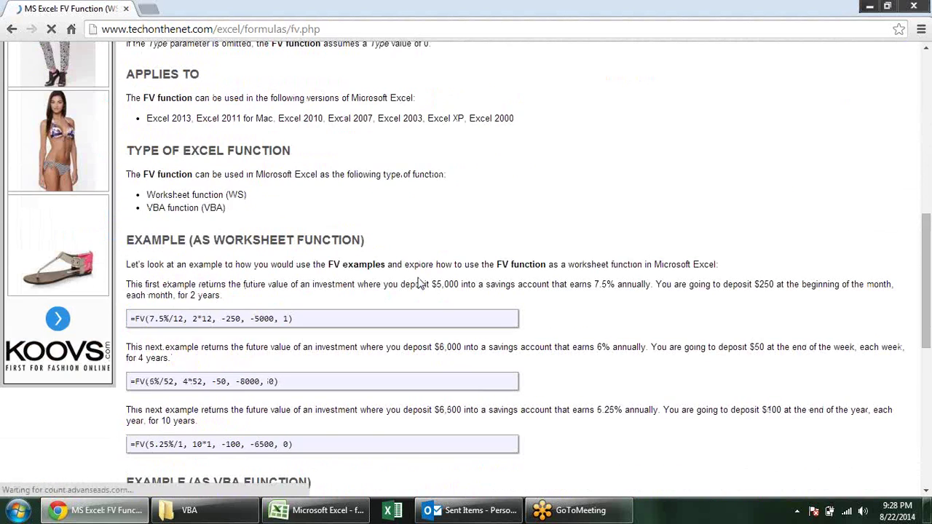
scroll(419, 281, "down", 1)
scroll(419, 279, "down", 1)
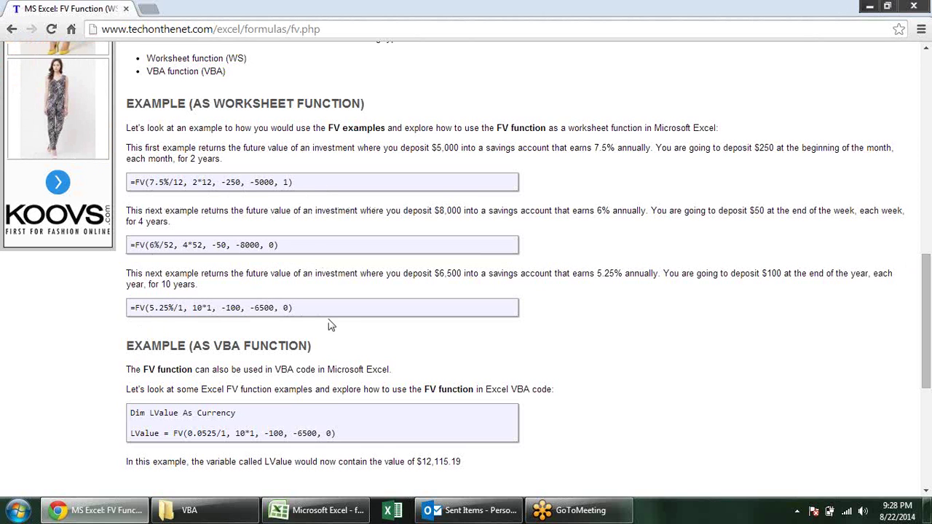
scroll(328, 325, "down", 4)
scroll(347, 322, "up", 6)
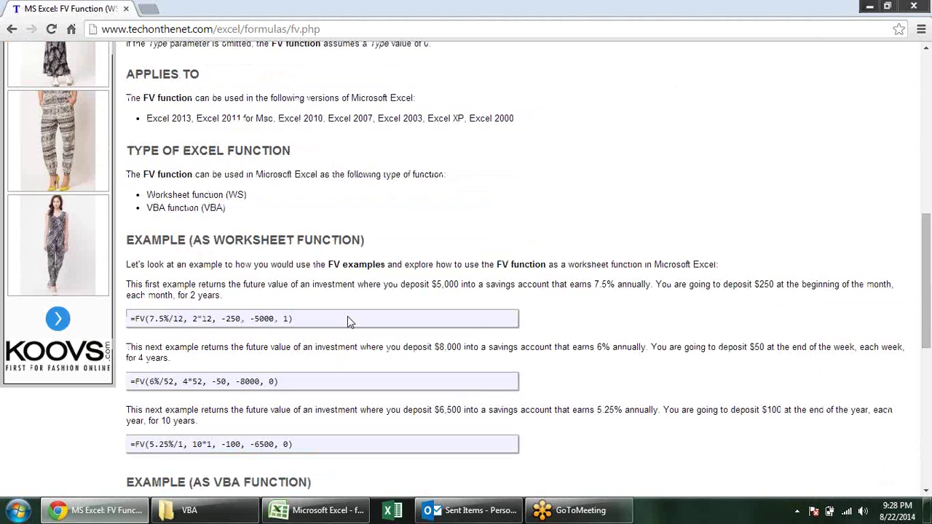
scroll(347, 316, "up", 4)
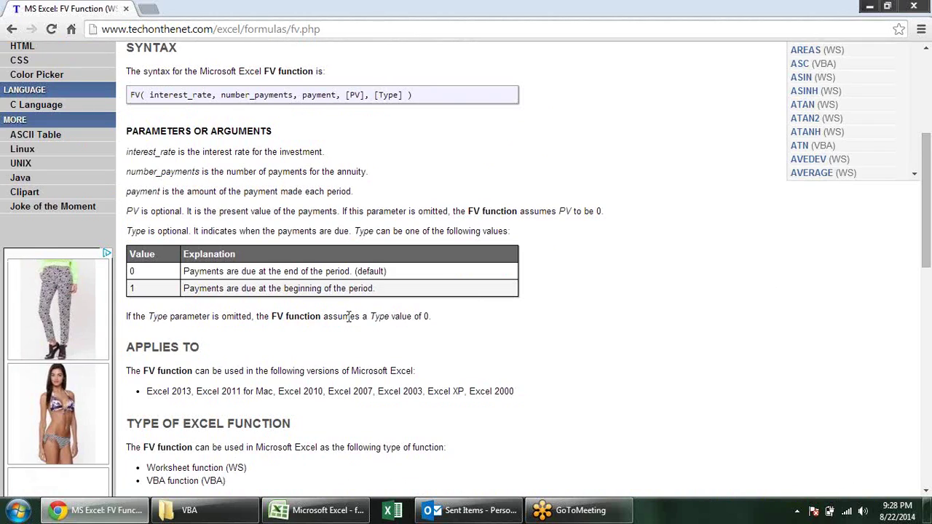
scroll(348, 312, "down", 3)
scroll(338, 313, "up", 4)
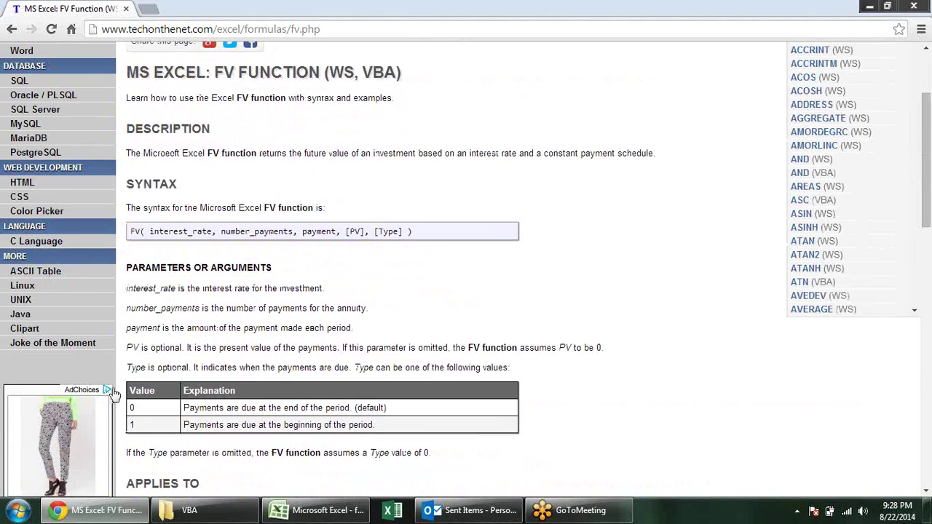
scroll(206, 361, "down", 4)
scroll(270, 323, "up", 5)
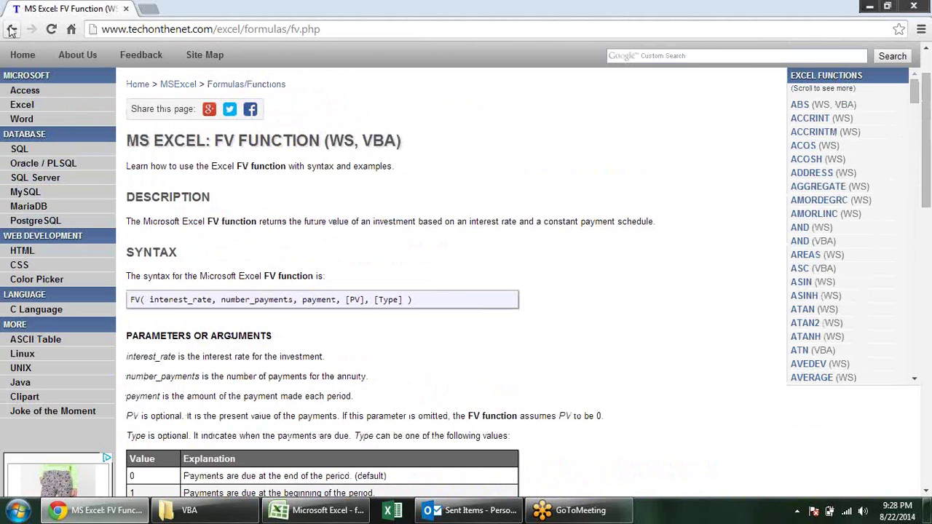
Return to the worksheet functions index and open the VLOOKUP function page
left_click(240, 85)
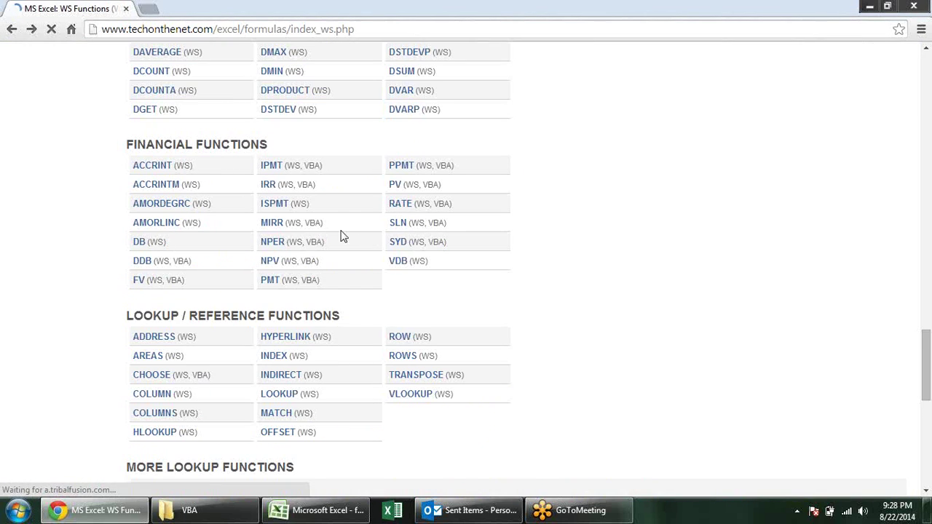
scroll(281, 241, "down", 2)
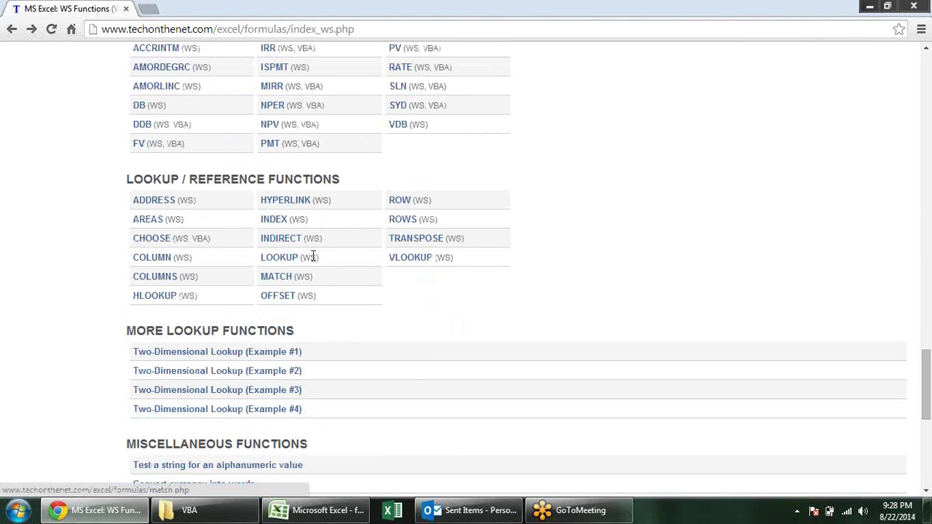
left_click(405, 259)
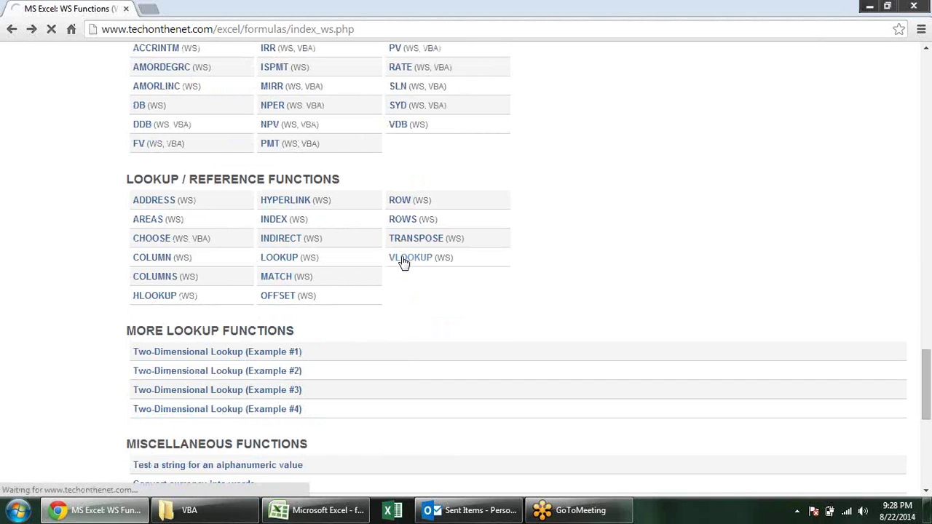
Read through the VLOOKUP examples, including Pears, then go back to the functions index
scroll(401, 262, "down", 1)
scroll(402, 254, "down", 2)
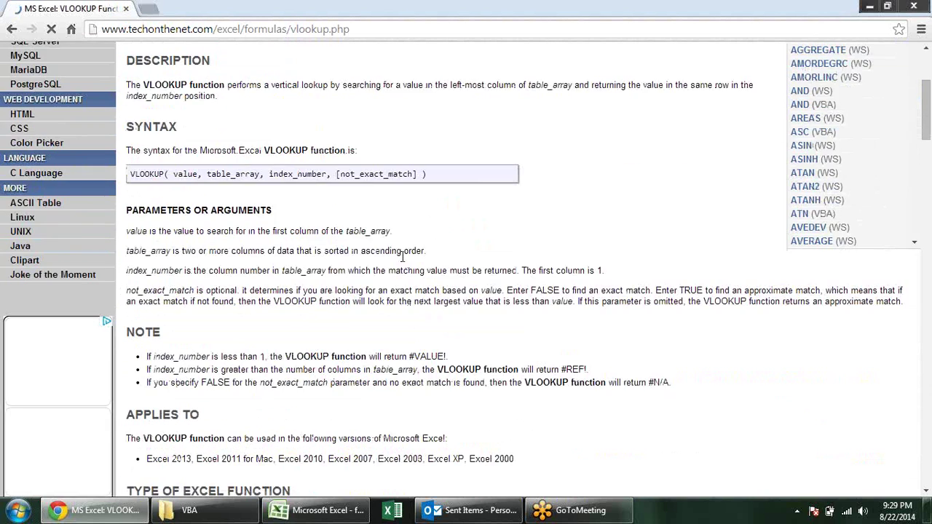
scroll(402, 256, "down", 2)
scroll(404, 259, "down", 1)
scroll(403, 261, "down", 3)
scroll(404, 262, "down", 1)
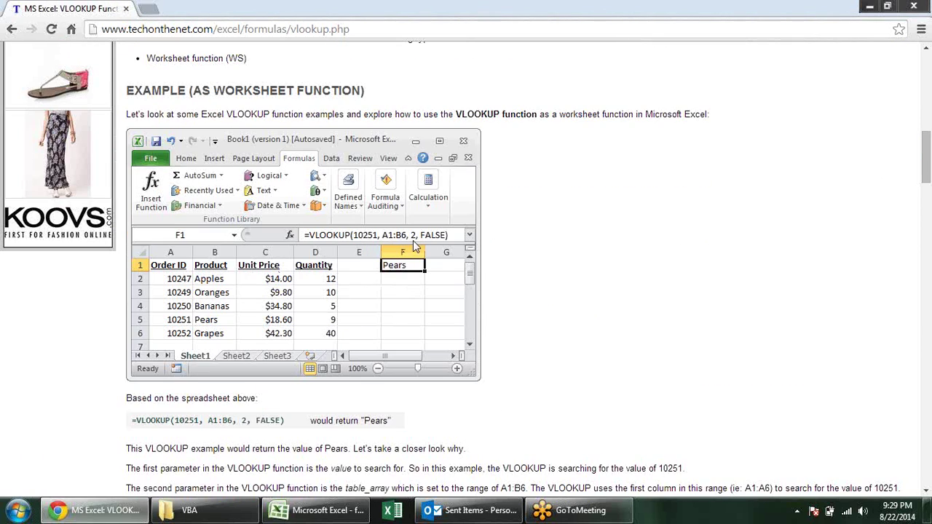
scroll(409, 278, "down", 3)
scroll(406, 284, "down", 1)
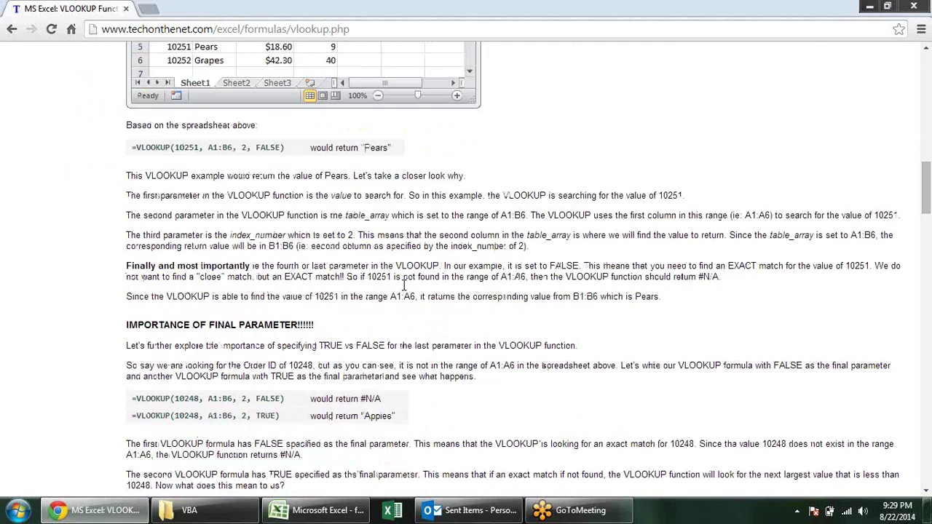
scroll(404, 289, "down", 2)
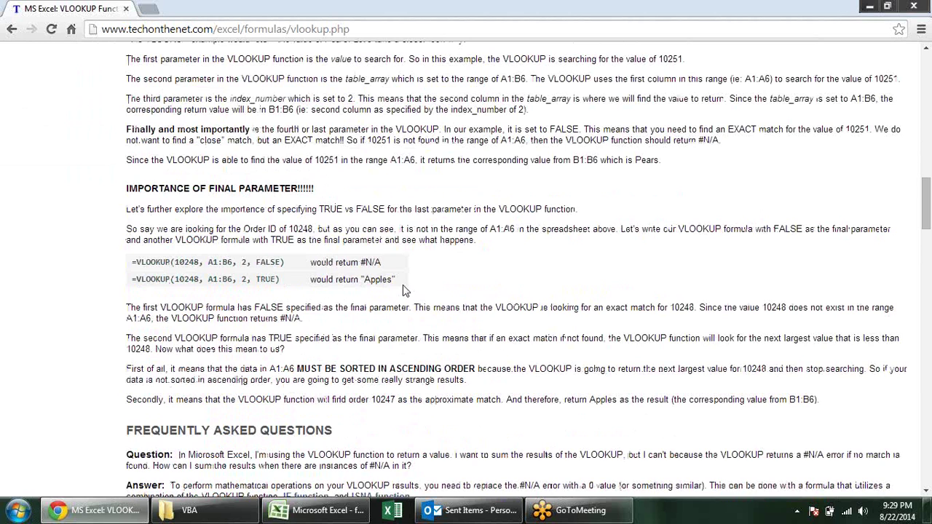
scroll(402, 289, "down", 2)
scroll(402, 290, "down", 3)
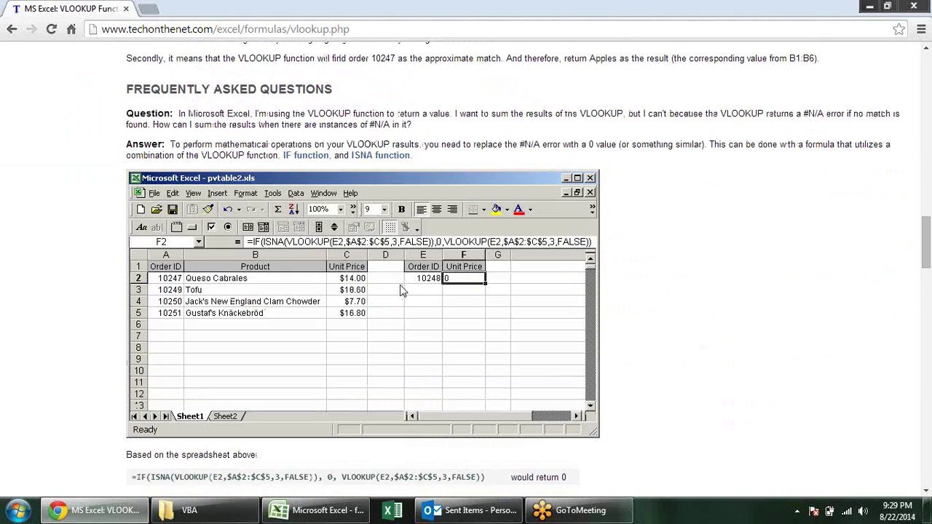
scroll(409, 269, "down", 4)
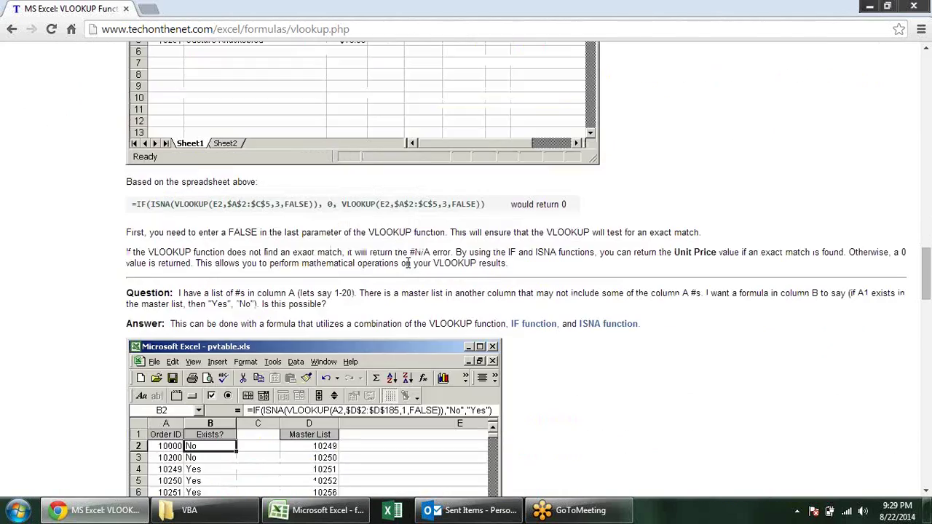
scroll(408, 277, "down", 5)
scroll(408, 285, "down", 2)
scroll(397, 288, "down", 2)
scroll(391, 289, "up", 2)
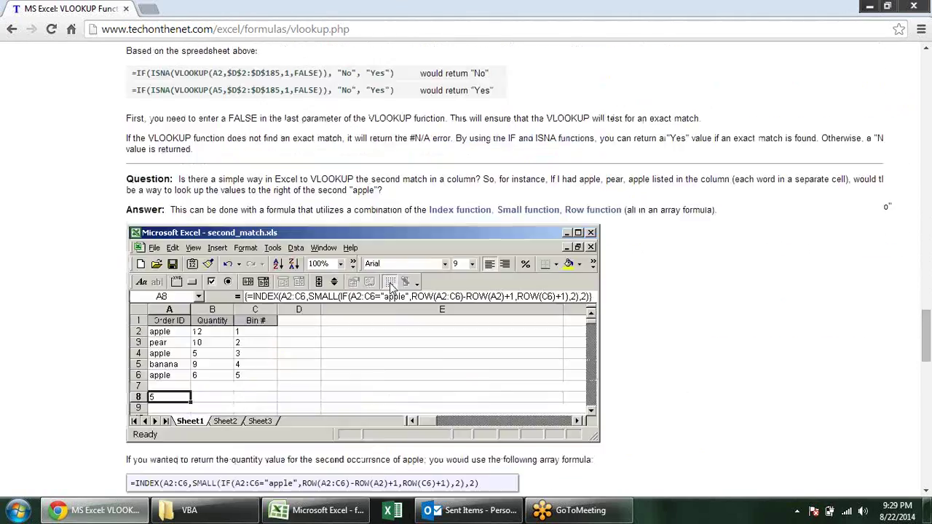
scroll(391, 288, "up", 5)
scroll(391, 287, "up", 6)
scroll(391, 284, "up", 6)
scroll(391, 284, "up", 2)
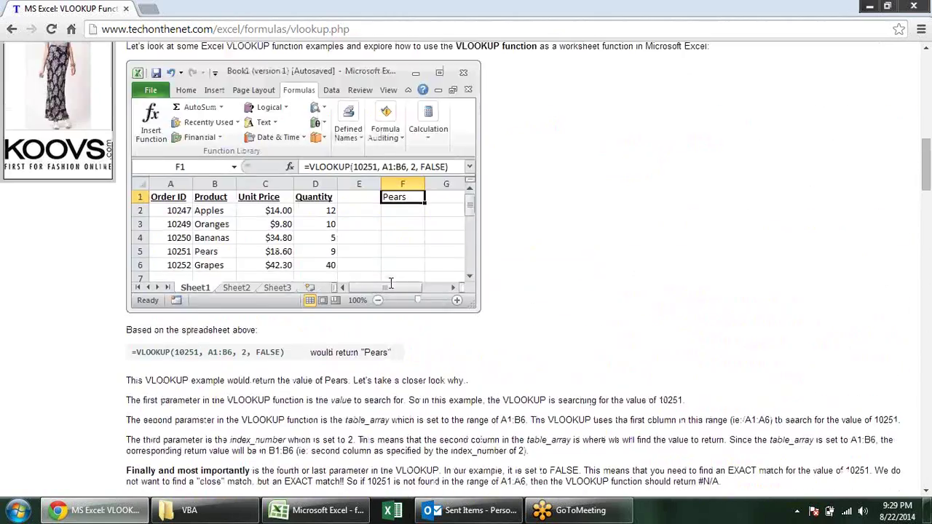
scroll(391, 284, "up", 4)
scroll(391, 284, "up", 7)
scroll(29, 51, "up", 2)
left_click(12, 29)
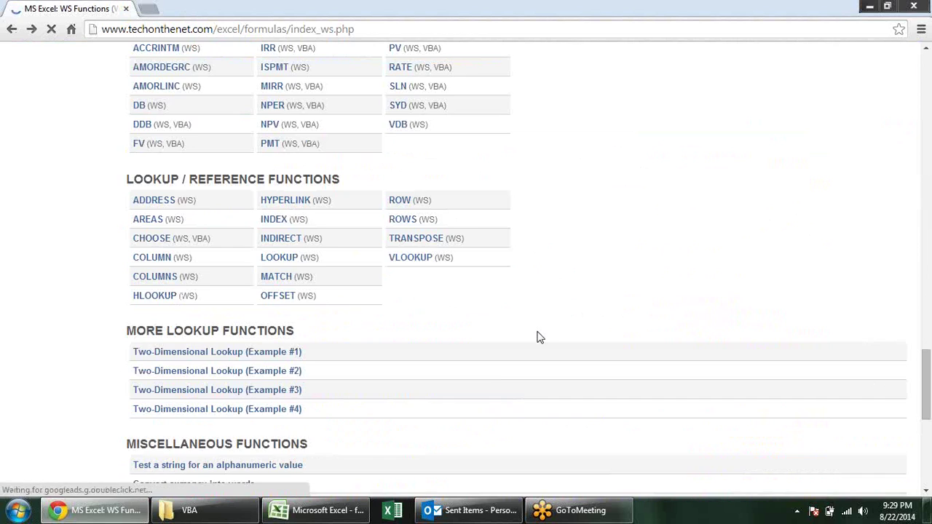
Scroll the WS Functions index up to String and Numeric functions, then switch back to Excel
scroll(539, 337, "up", 5)
scroll(539, 337, "up", 4)
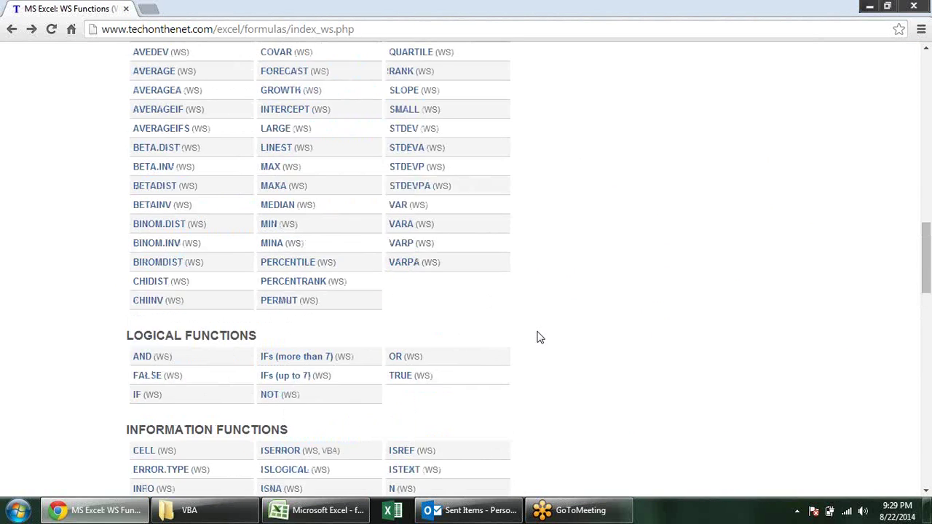
scroll(540, 337, "up", 5)
scroll(539, 338, "up", 5)
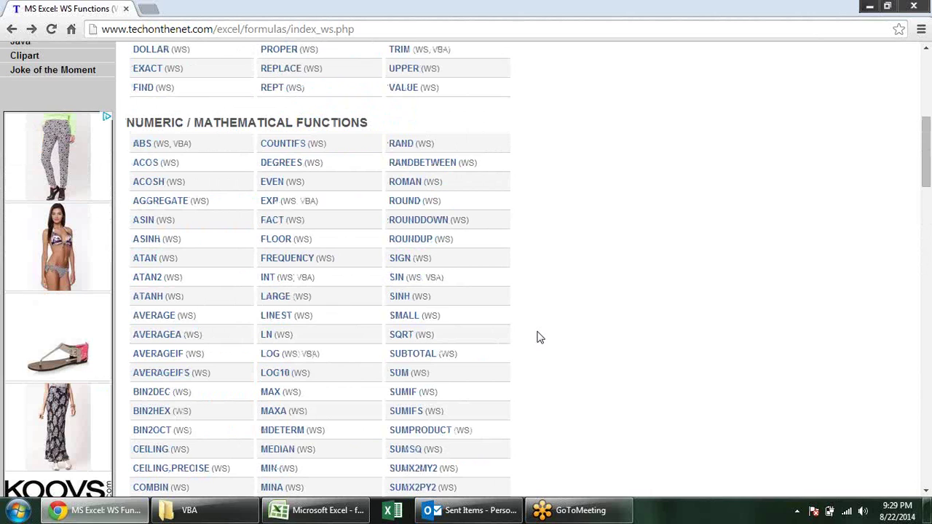
scroll(540, 337, "up", 5)
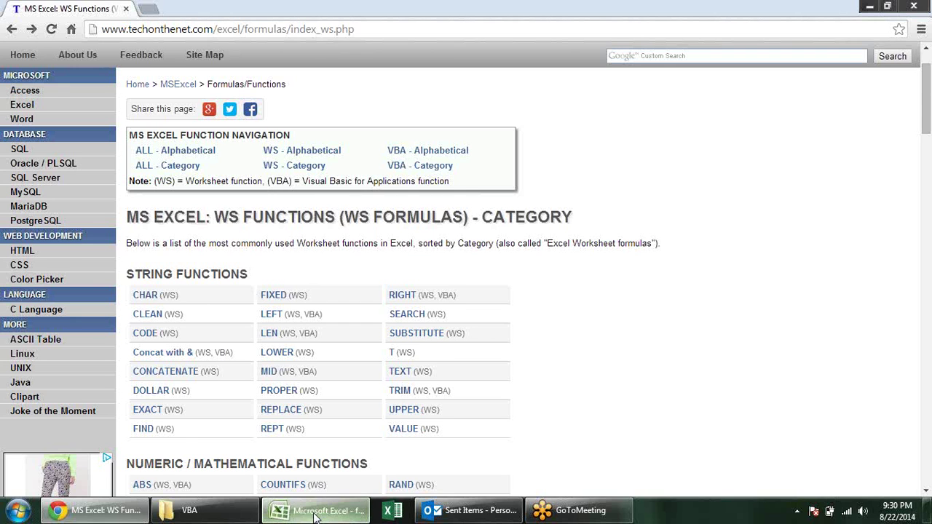
left_click(279, 510)
Open the additional function categories list on the loan sheet and dismiss it unused
left_click(509, 263)
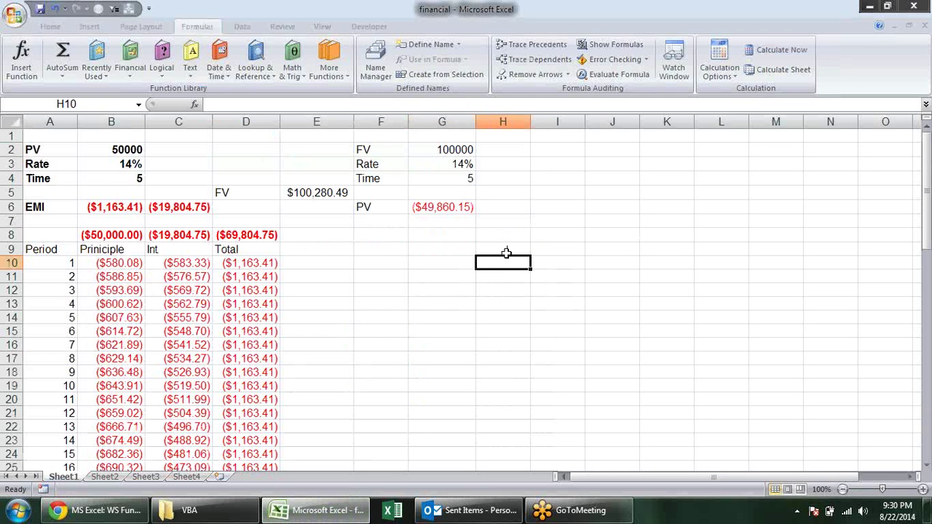
left_click(456, 248)
left_click(329, 66)
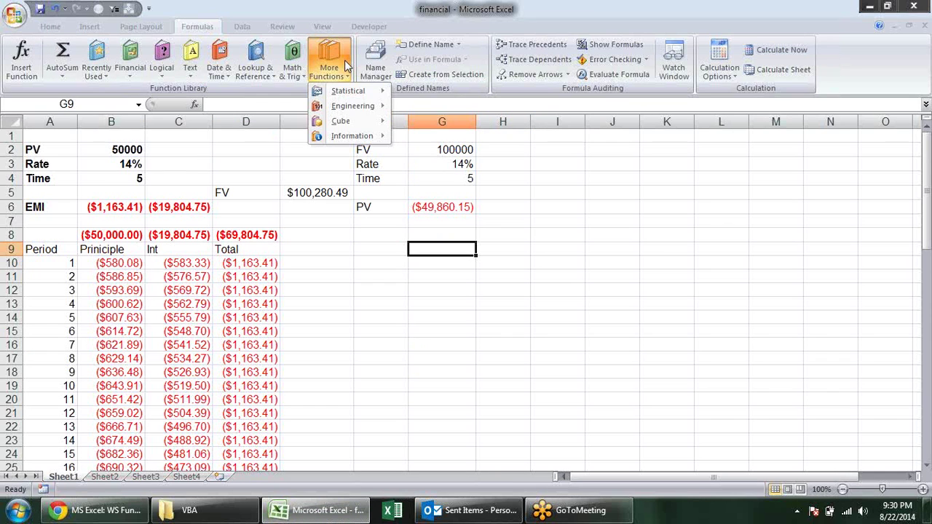
mouse_move(371, 142)
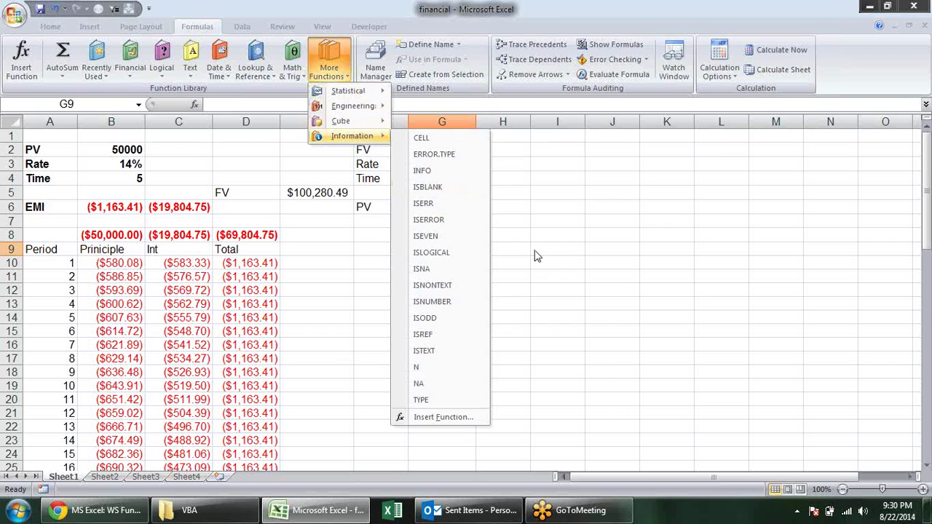
left_click(564, 276)
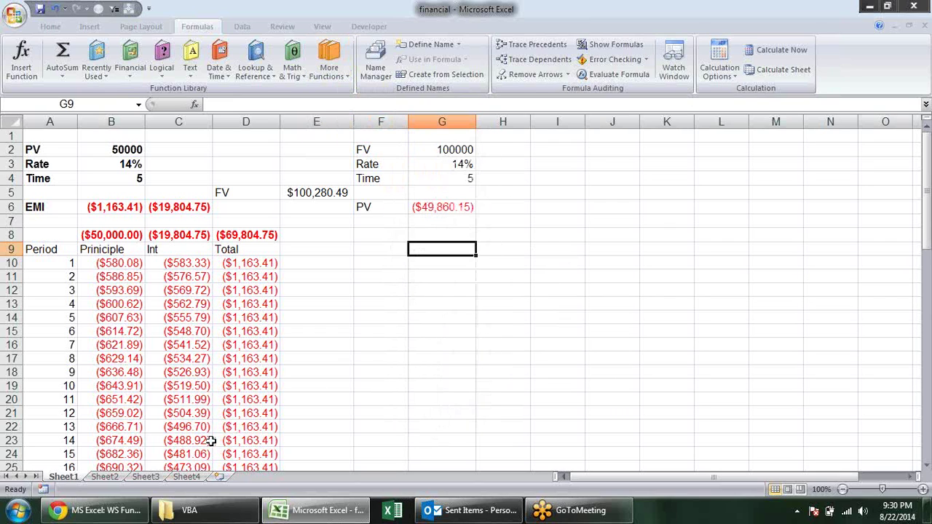
On Sheet2, enter the header Number in cell A2
left_click(117, 477)
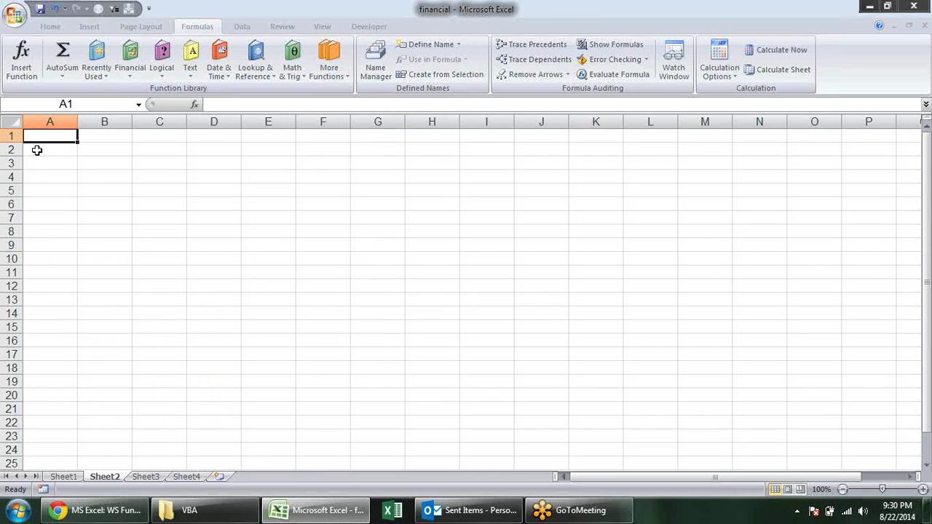
left_click(68, 148)
left_click(72, 138)
left_click(70, 153)
left_click(69, 138)
left_click(67, 152)
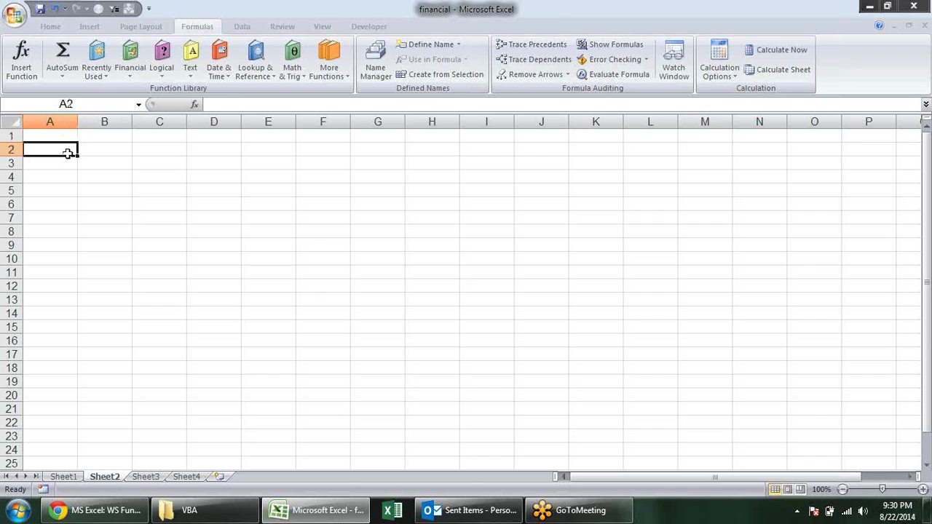
type("Numver")
key("BackSpace")
key("BackSpace")
key("BackSpace")
type("ber")
key("Return")
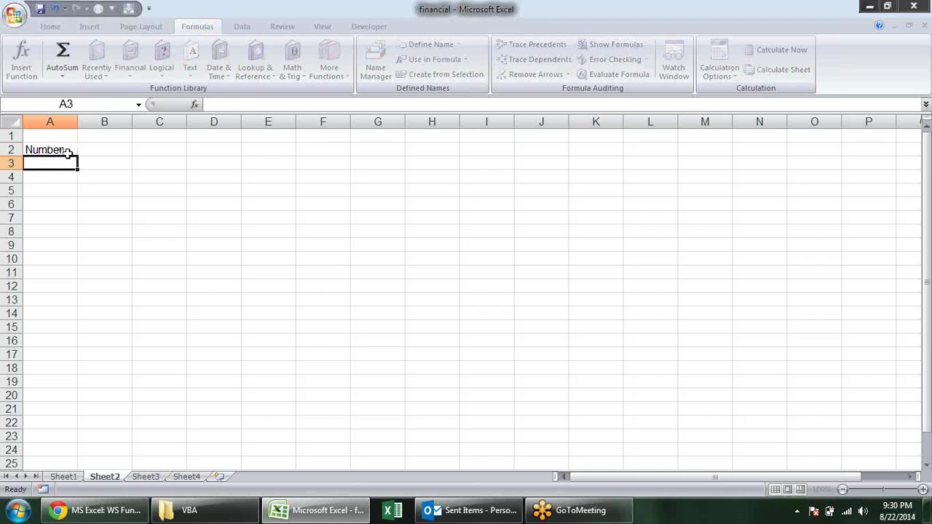
Enter 25.3654, 254.231 and 25.468975 in cells A3 through A5
type("25")
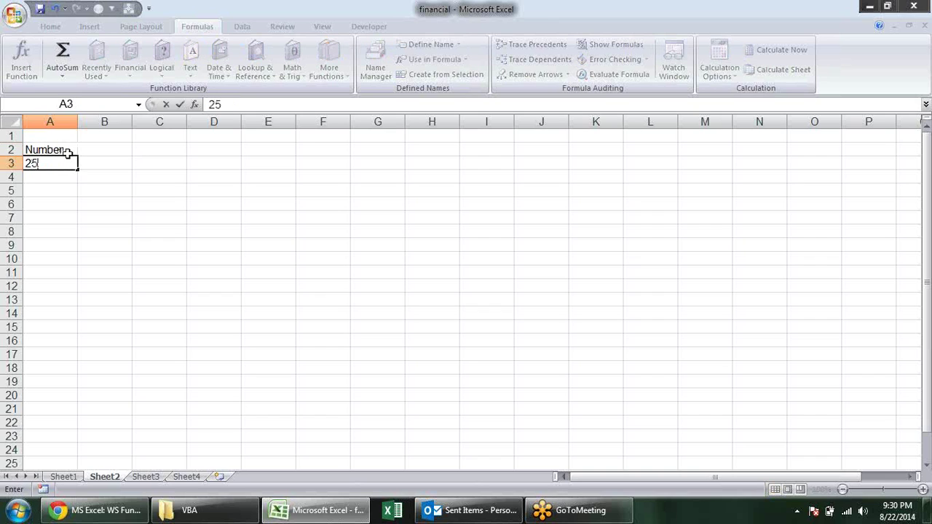
type(".3654")
key("Return")
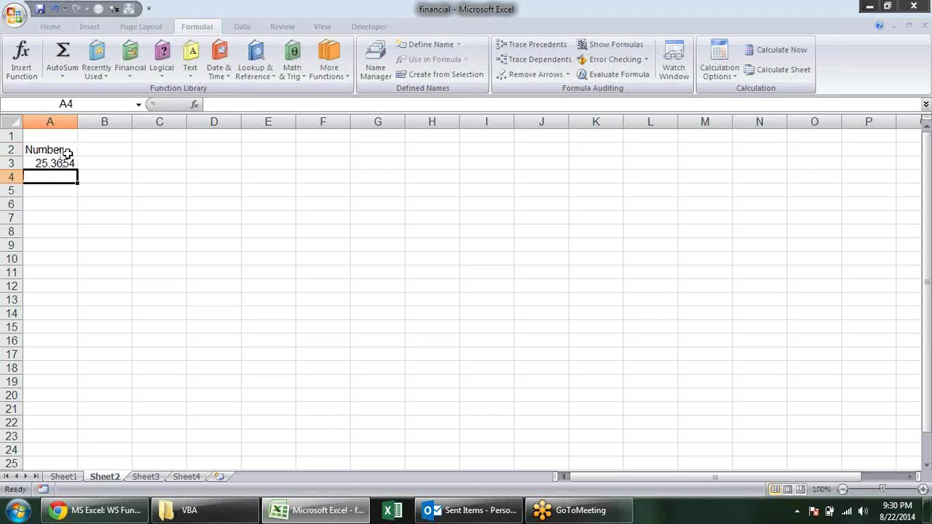
type("254.")
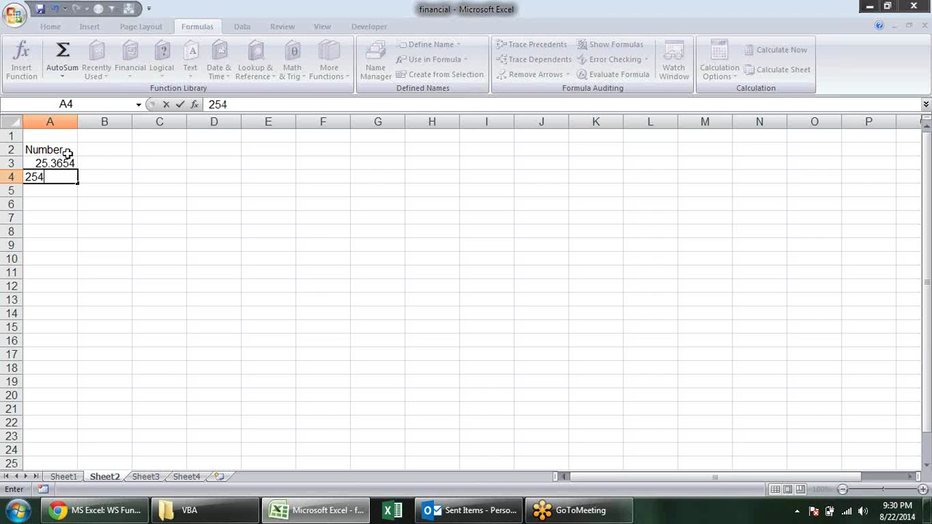
type("23")
key("Up")
key("Down")
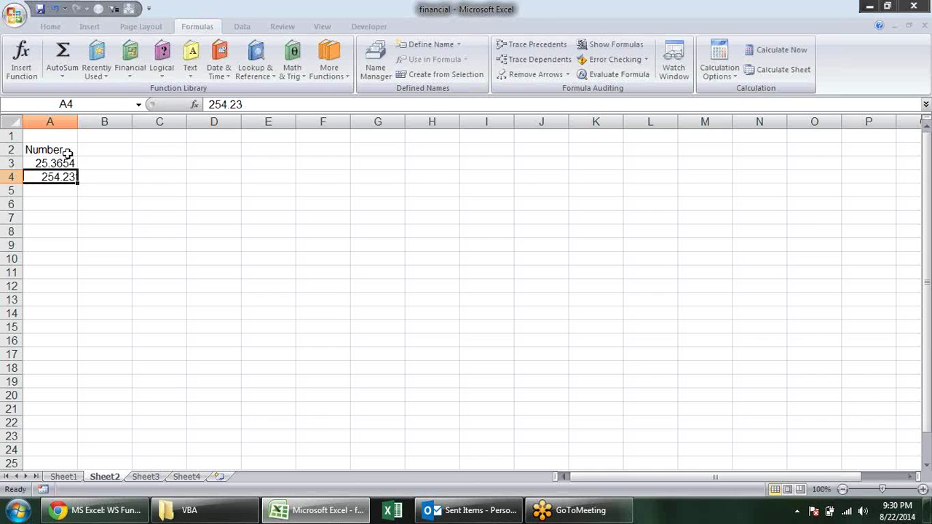
key("F2")
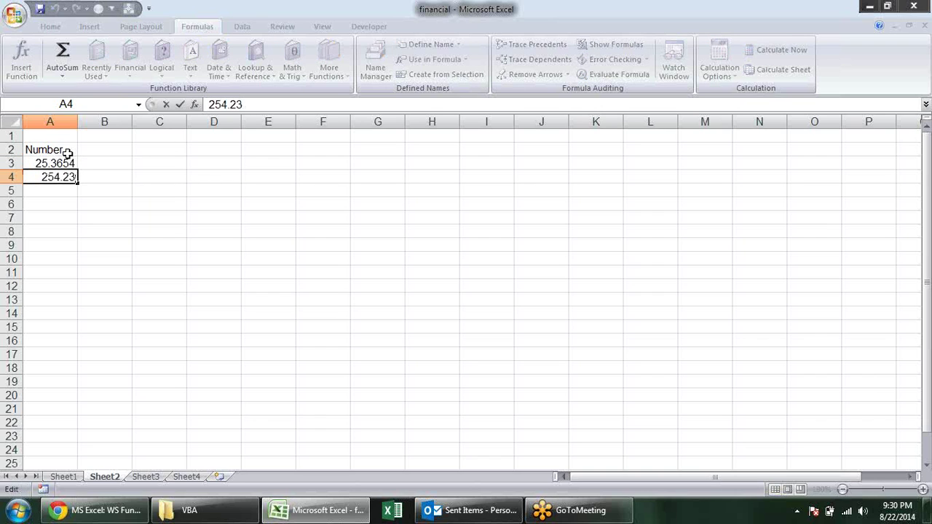
type("1")
key("Return")
type("25.46897")
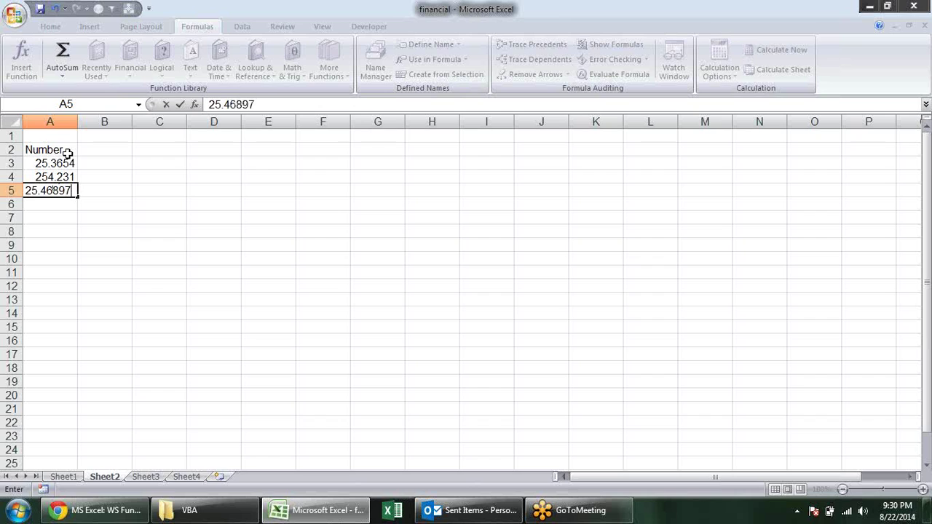
type("5")
key("Return")
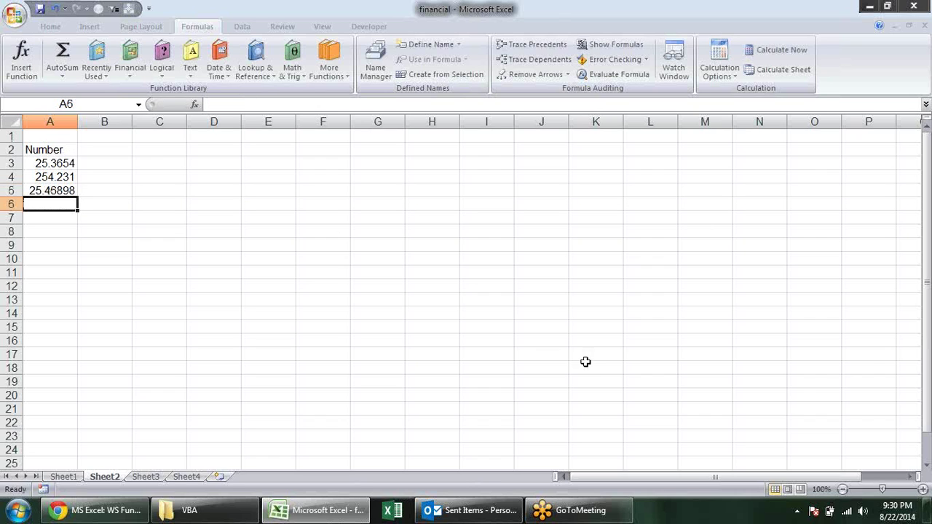
Remove decimal places from A3 (25.3654) and trim A4 to show 254.23
left_click(62, 163)
left_click(61, 179)
left_click(59, 198)
left_click(66, 165)
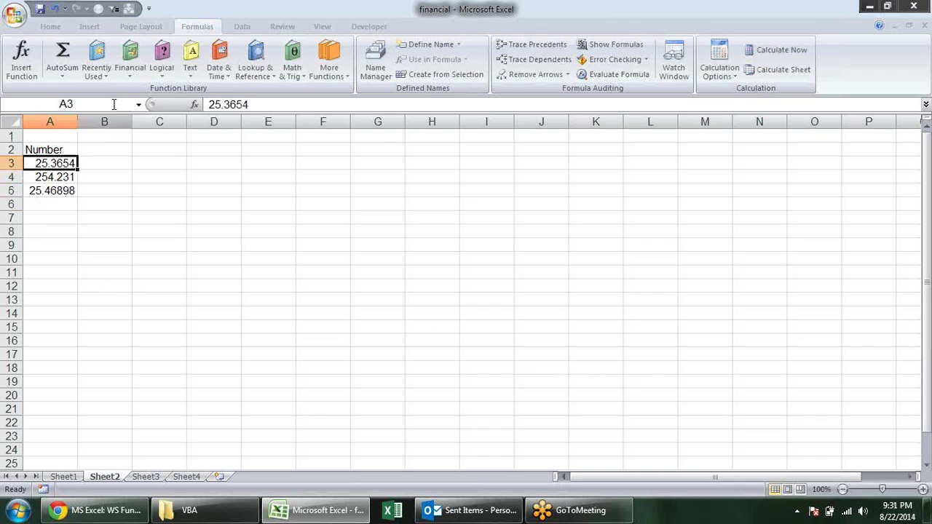
left_click(51, 27)
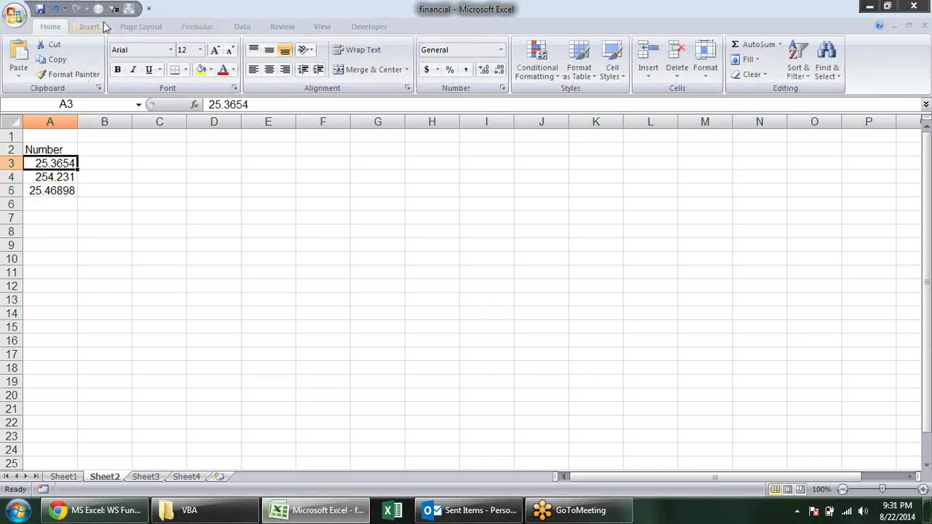
left_click(499, 73)
left_click(499, 73)
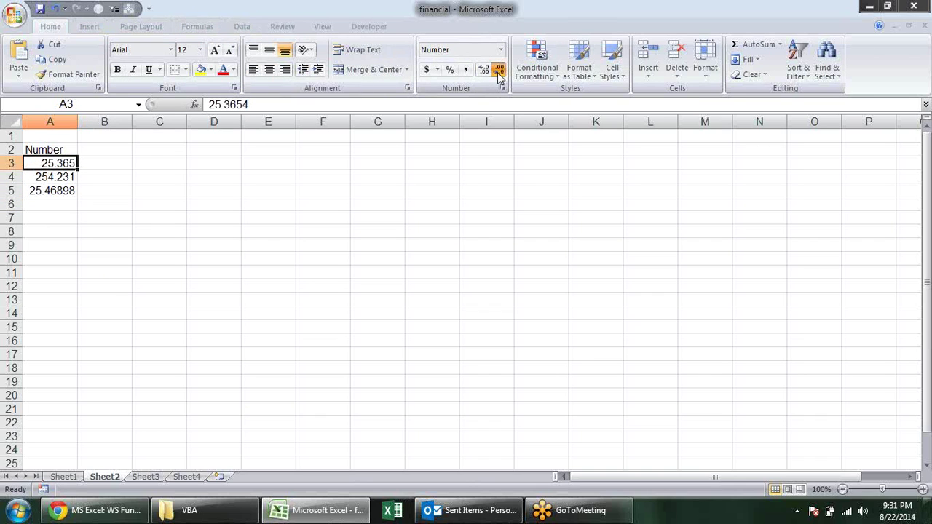
left_click(73, 177)
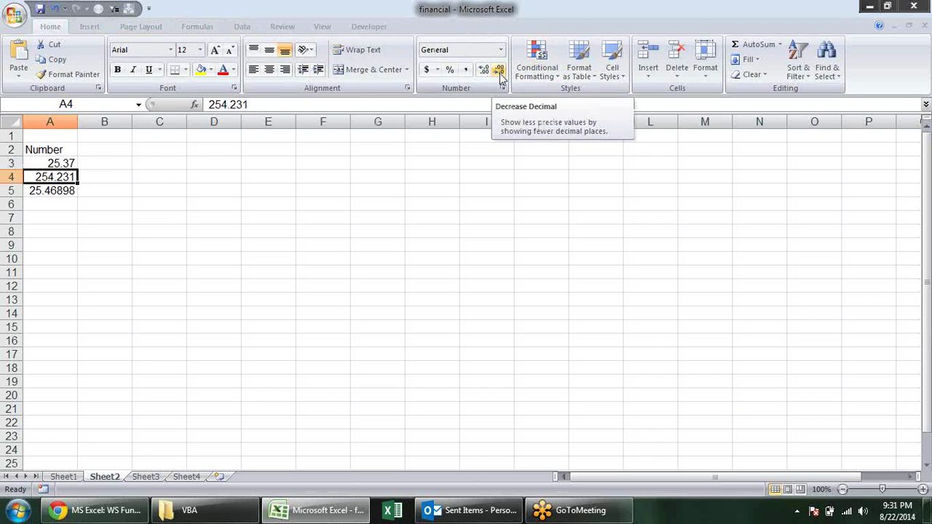
left_click(500, 73)
Add one decimal back so A3 shows 25.365, and trim A5 to 25.4690
left_click(62, 161)
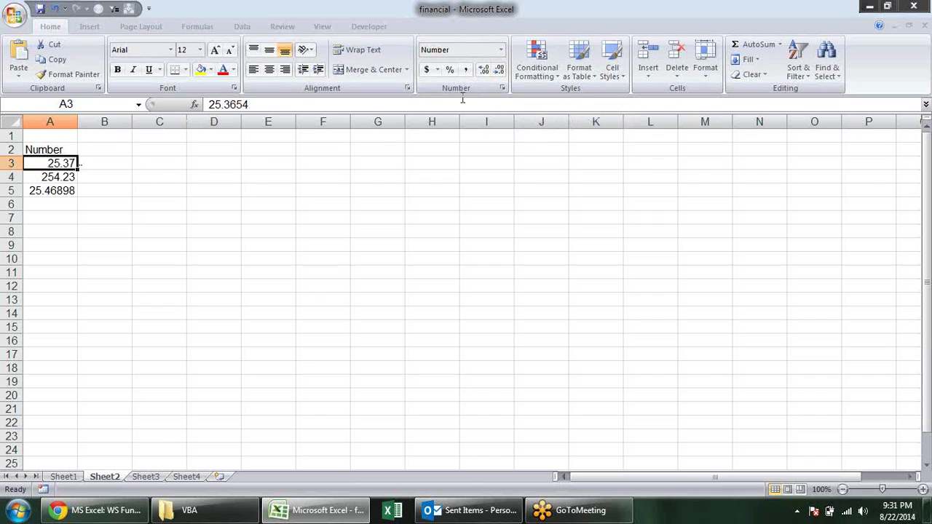
left_click(484, 69)
left_click(61, 176)
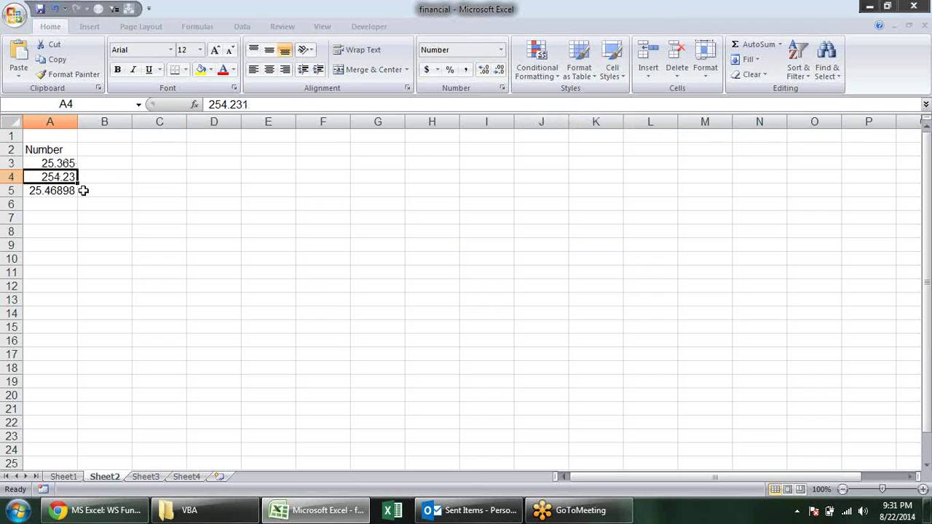
left_click(68, 192)
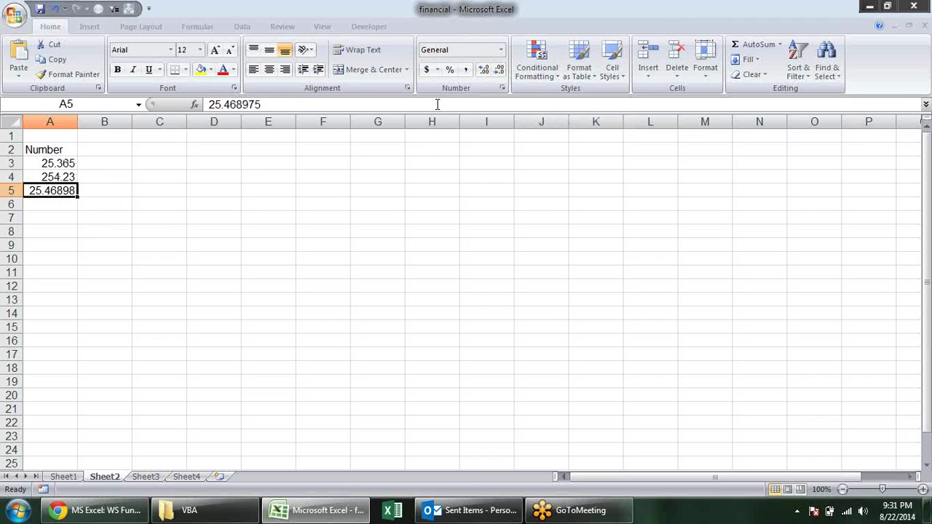
left_click(499, 75)
left_click(147, 186)
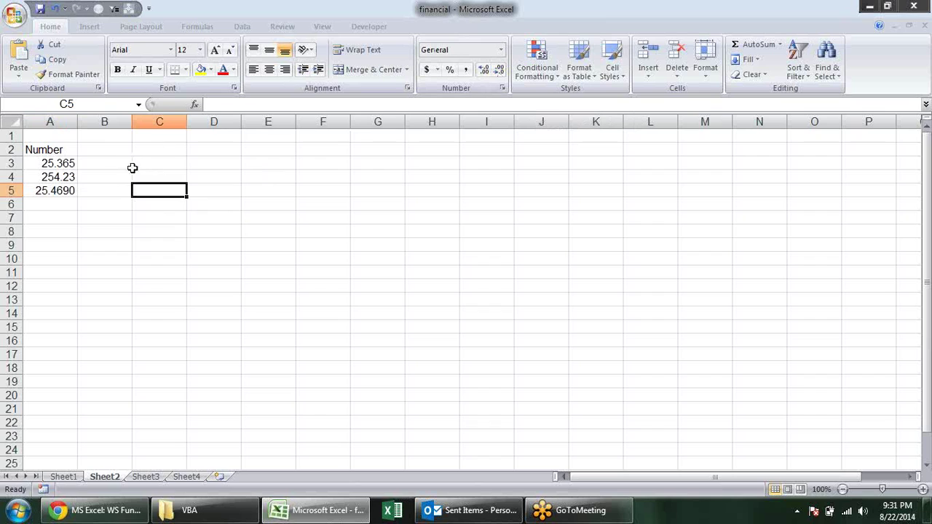
Compare the stored values in A3:A5, then select the range A3:A5
left_click(63, 164)
left_click(69, 178)
left_click(76, 190)
left_click(73, 177)
left_click(76, 162)
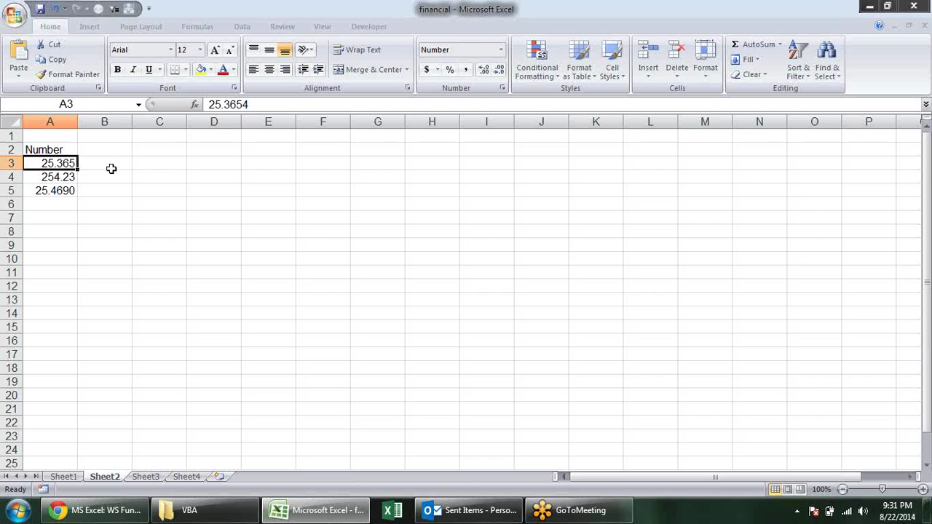
left_click(110, 166)
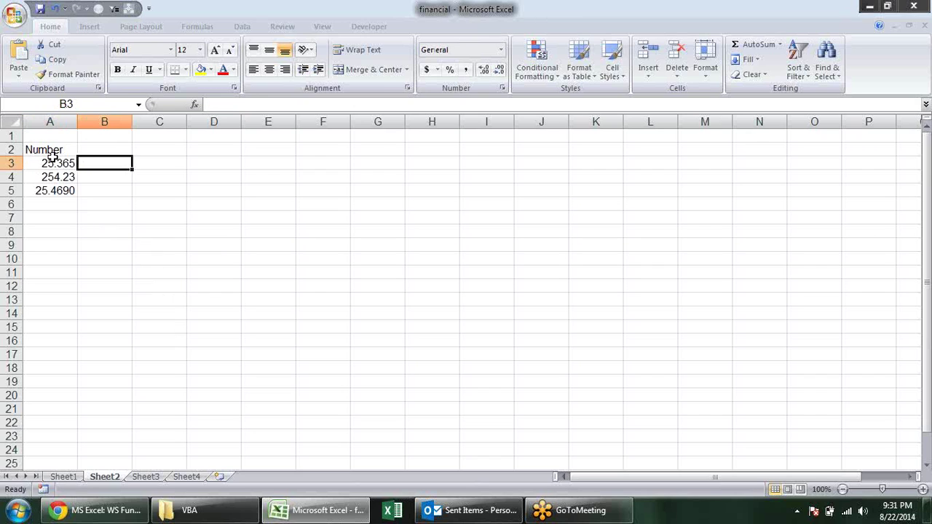
left_click_drag(56, 163, 59, 191)
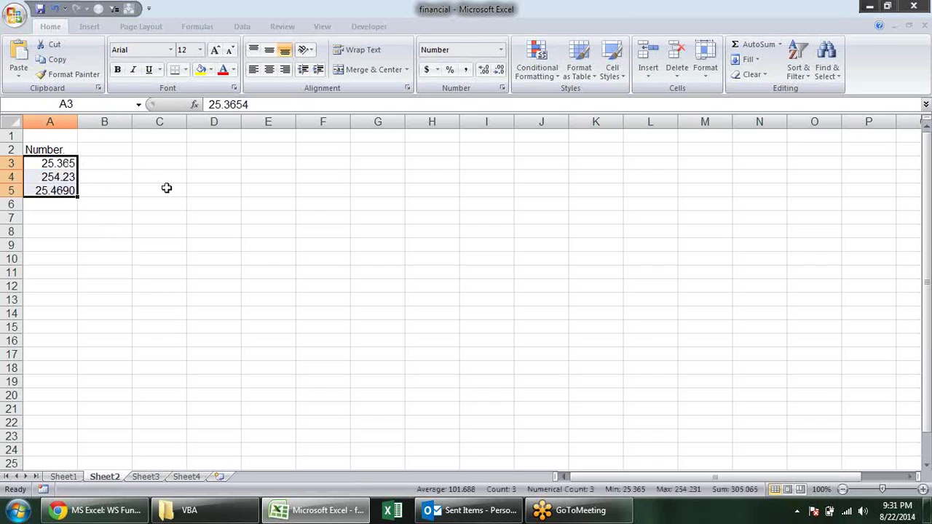
Insert an AutoSum total of A3:A5 in A6, then delete it
left_click(63, 204)
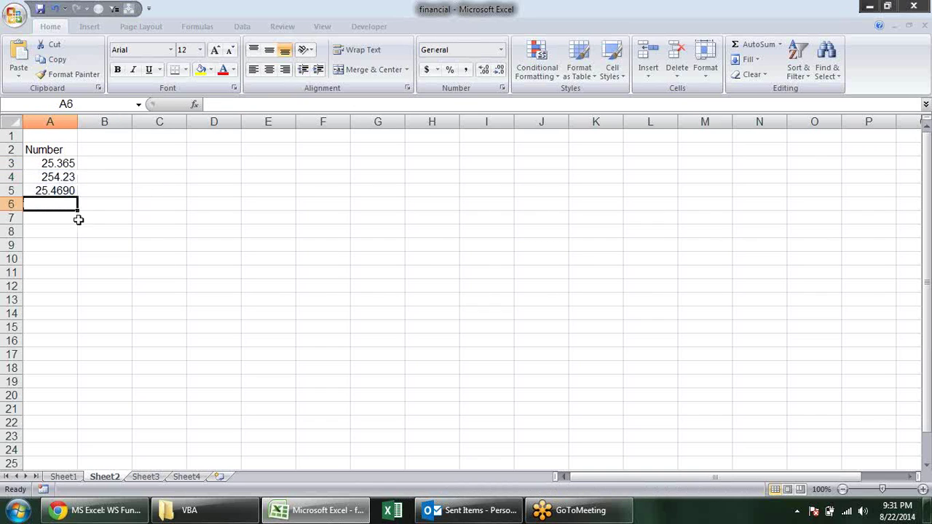
key("alt+equal")
key("Return")
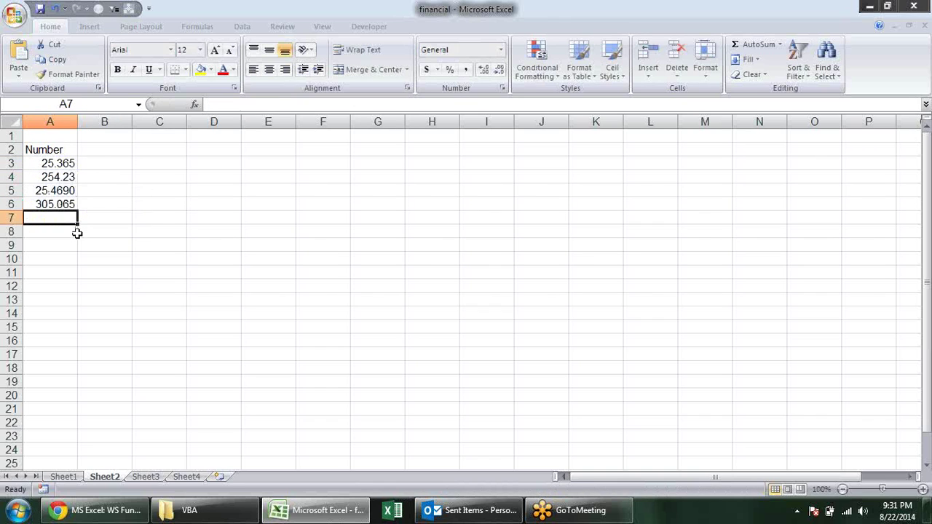
key("Up")
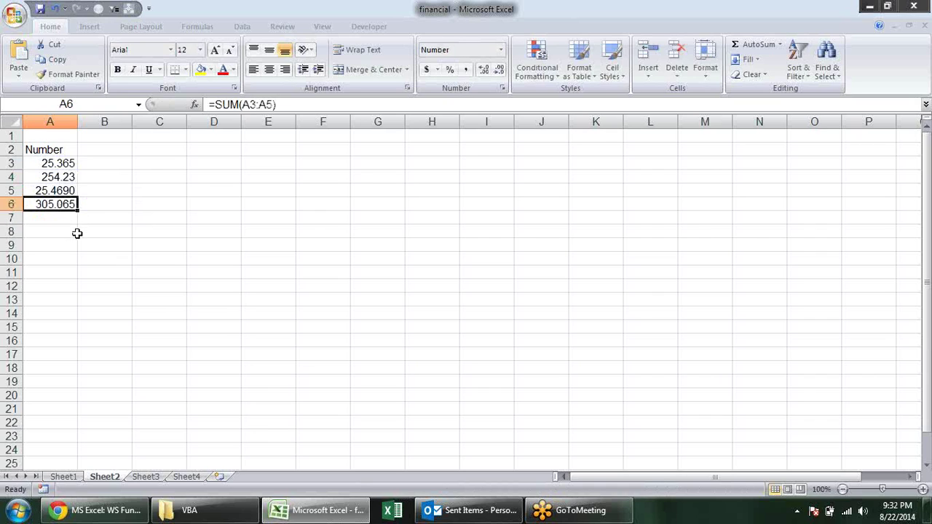
key("Delete")
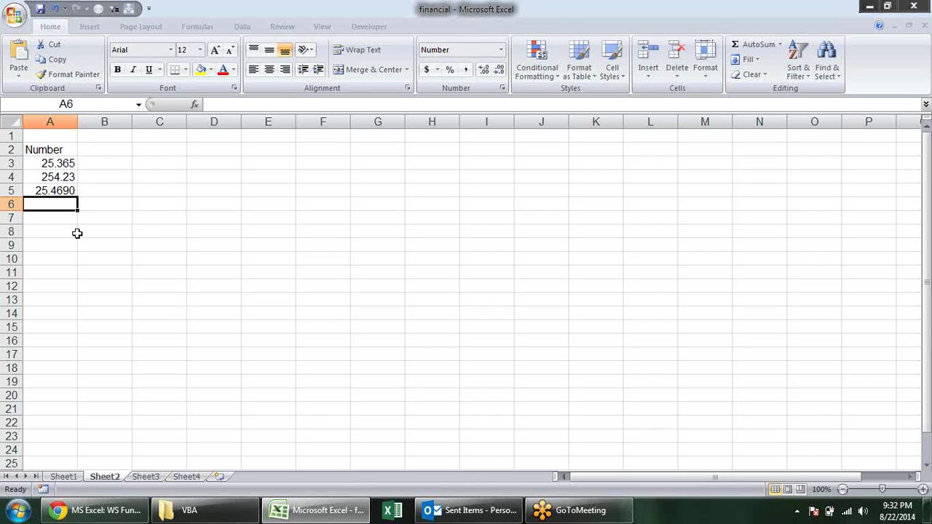
Change A4 from 254.231 to 254.236, so it displays as 254.24
left_click(74, 177)
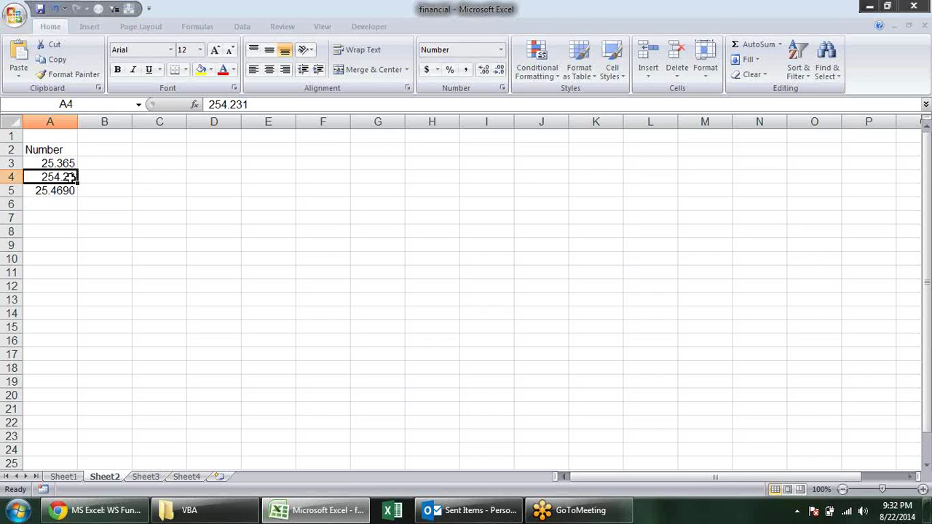
left_click(76, 163)
left_click(72, 177)
left_click(247, 104)
key("BackSpace")
type("6")
key("Return")
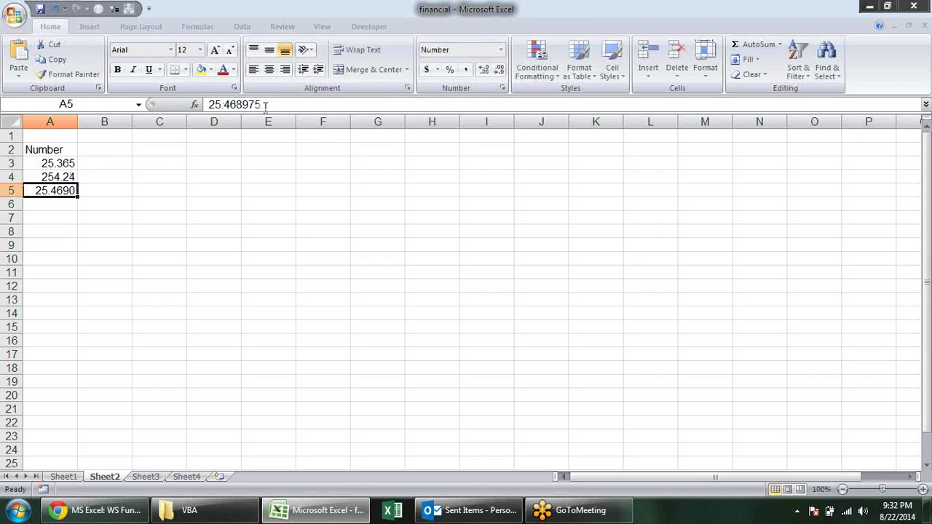
left_click(52, 178)
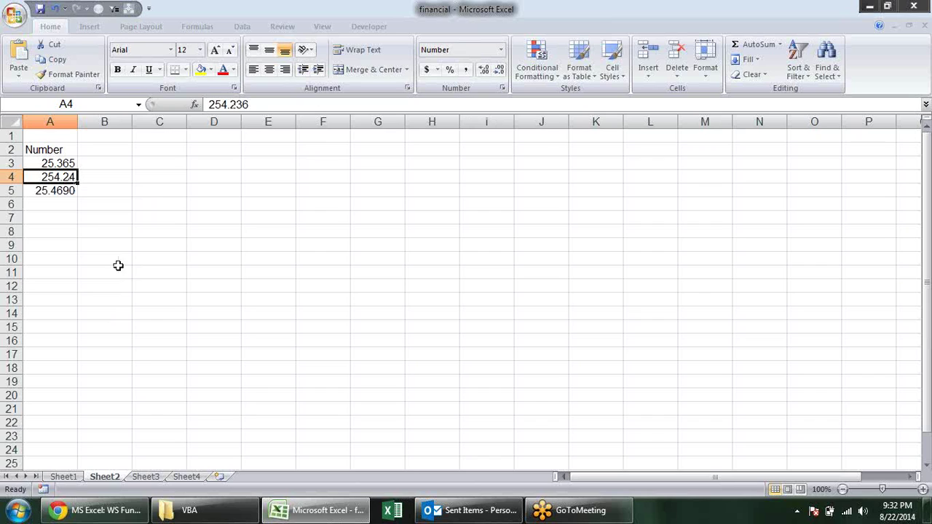
left_click(126, 165)
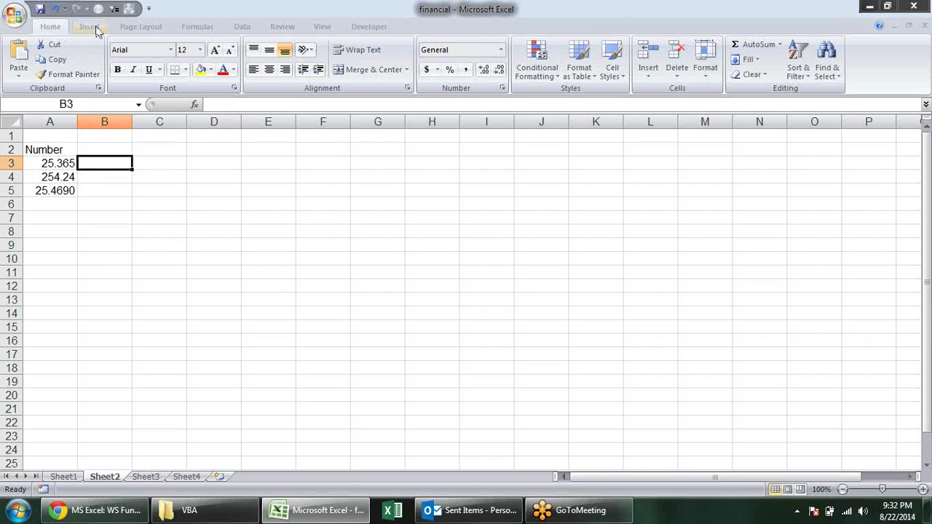
Browse the additional function categories in the function library without inserting anything
left_click(201, 30)
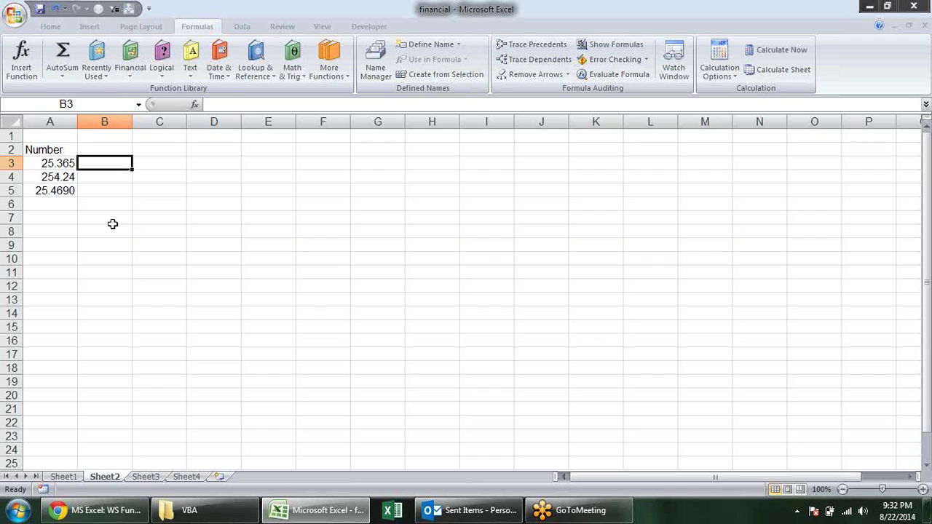
left_click(328, 69)
mouse_move(366, 142)
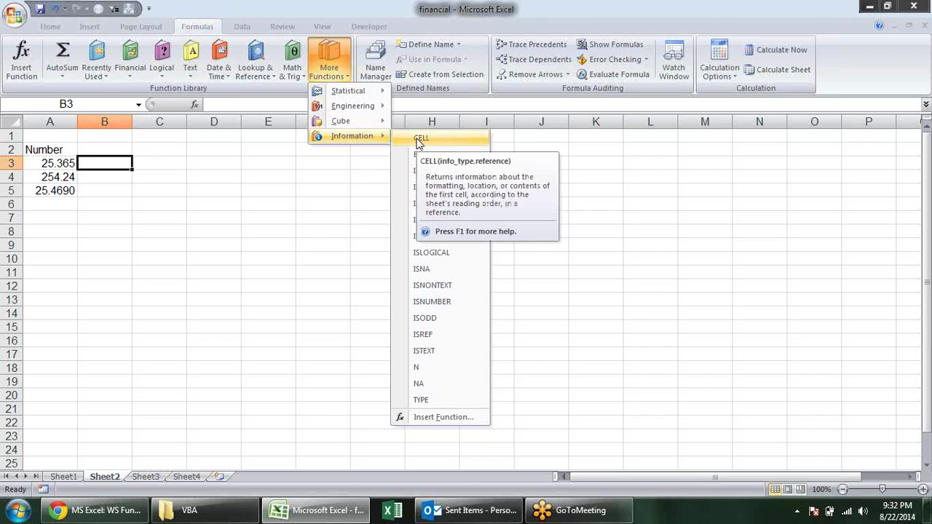
left_click(106, 163)
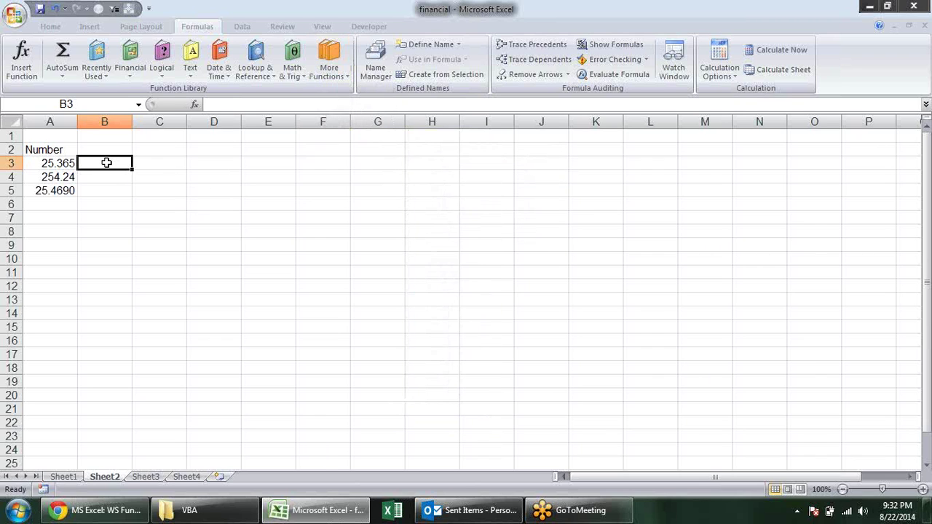
Enter =CELL("format",A3) in B3 and fill it down to B5
type("=ce")
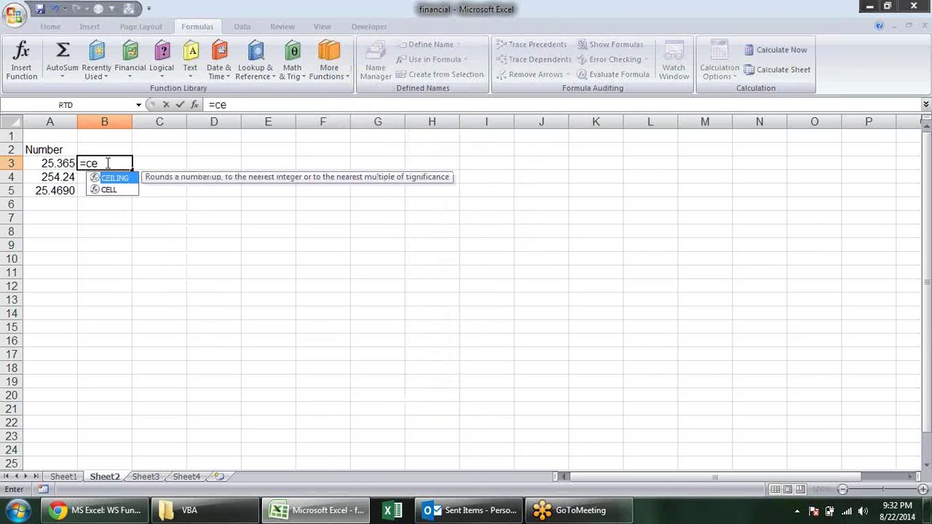
key("Down")
key("Tab")
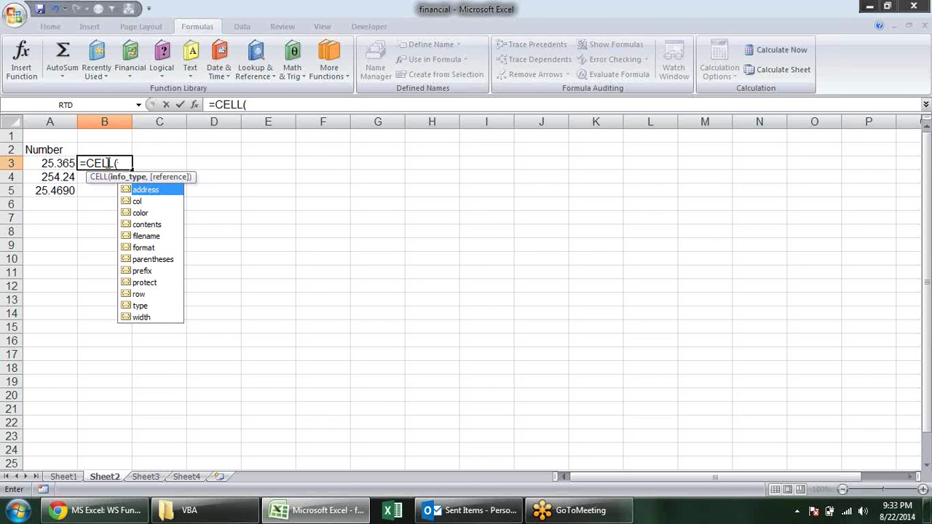
key("Down")
key("Down")
key("Down")
key("Down")
key("Down")
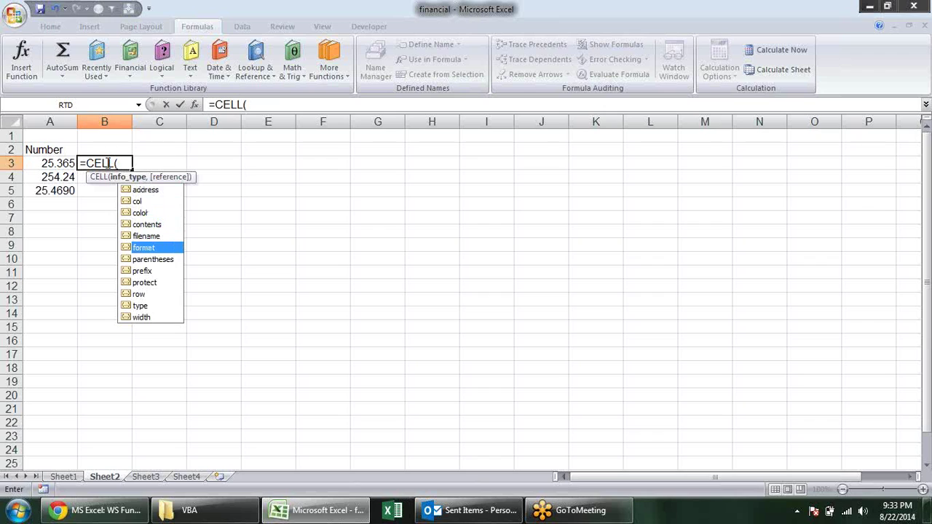
key("Tab")
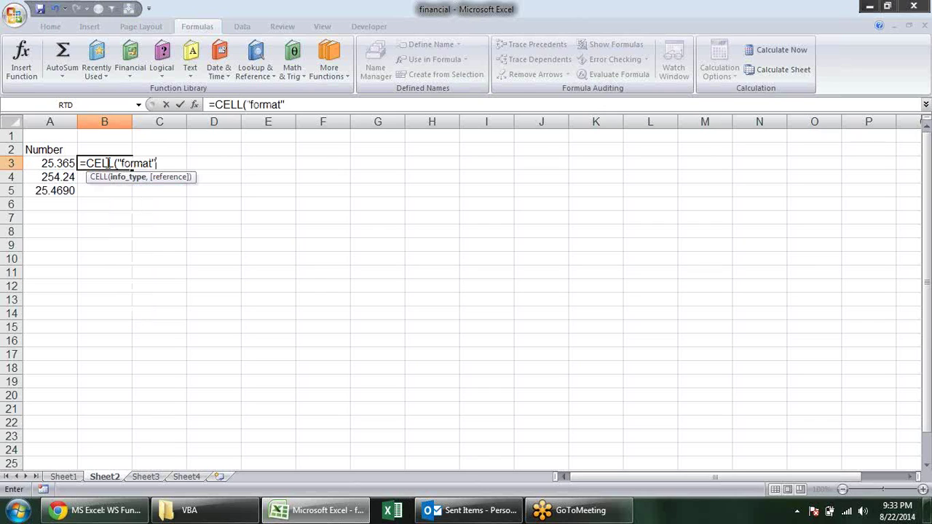
type(",")
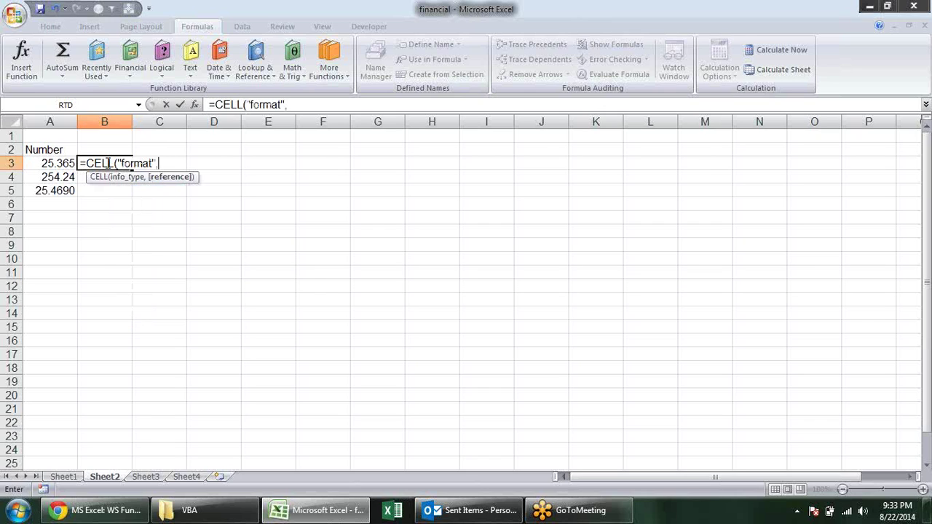
left_click(55, 164)
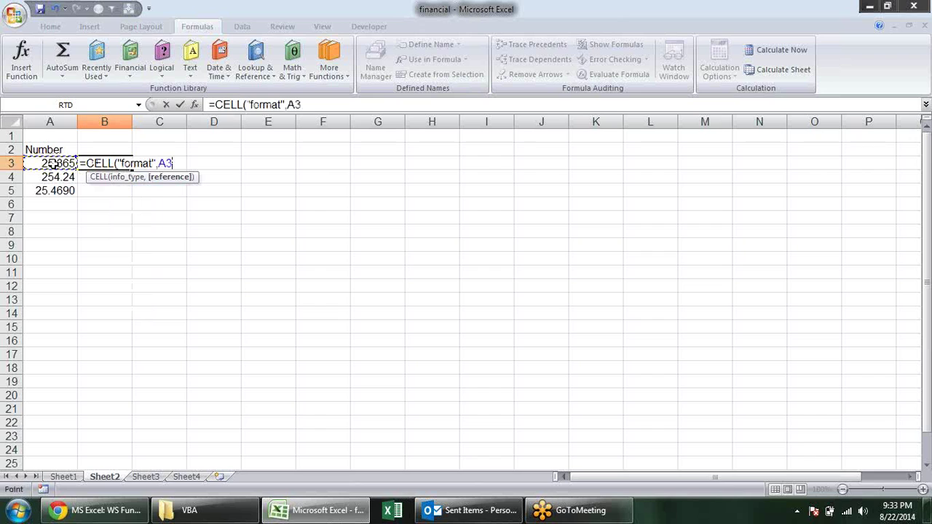
key("Return")
left_click(88, 163)
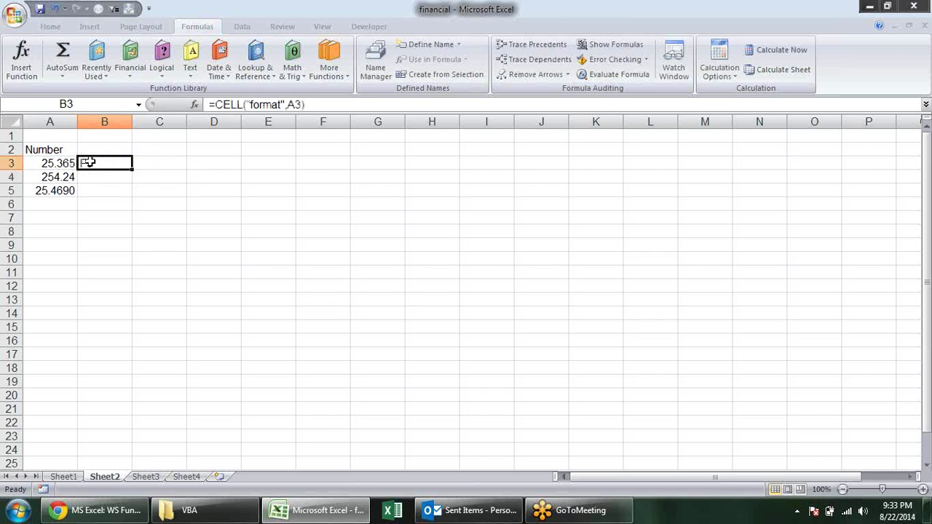
left_click_drag(132, 170, 132, 194)
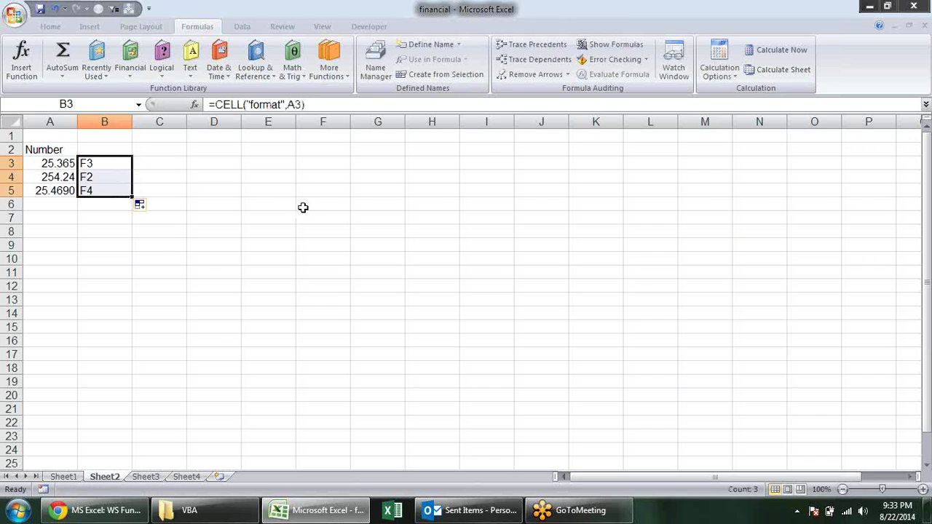
left_click(138, 247)
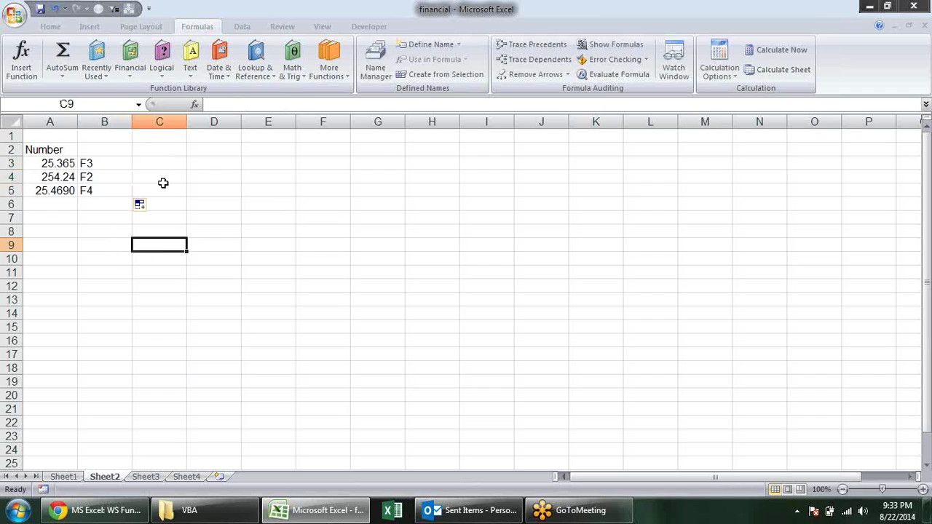
Review the CELL results F3, F2 and F4 in B3:B5 against A3's value
left_click(116, 163)
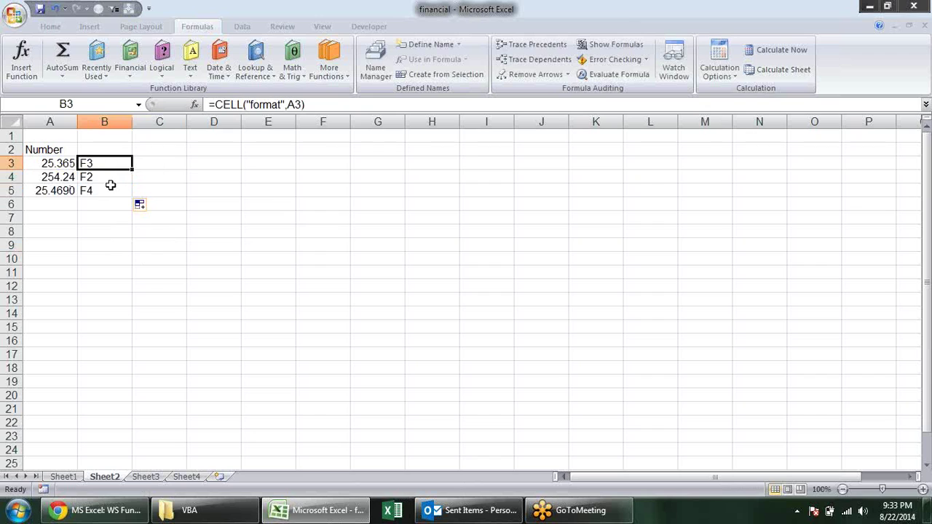
left_click(107, 191)
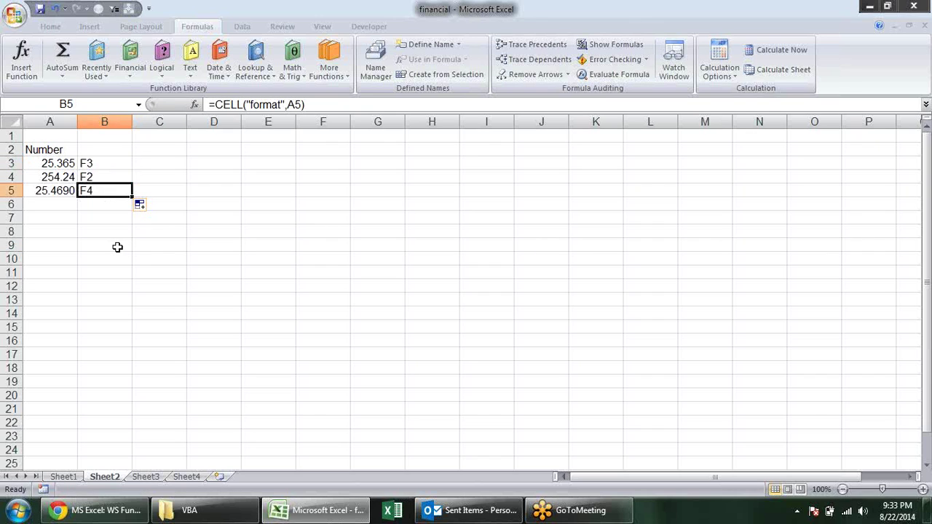
left_click(101, 162)
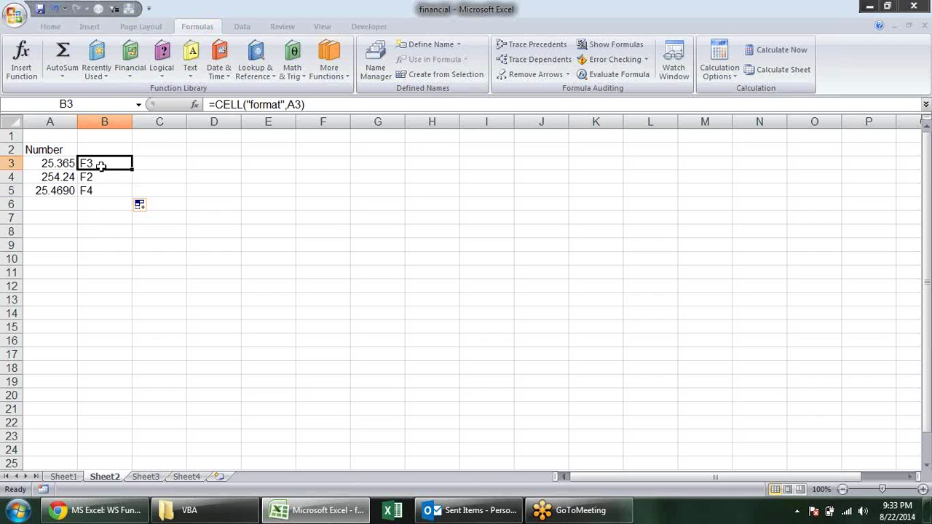
left_click(62, 164)
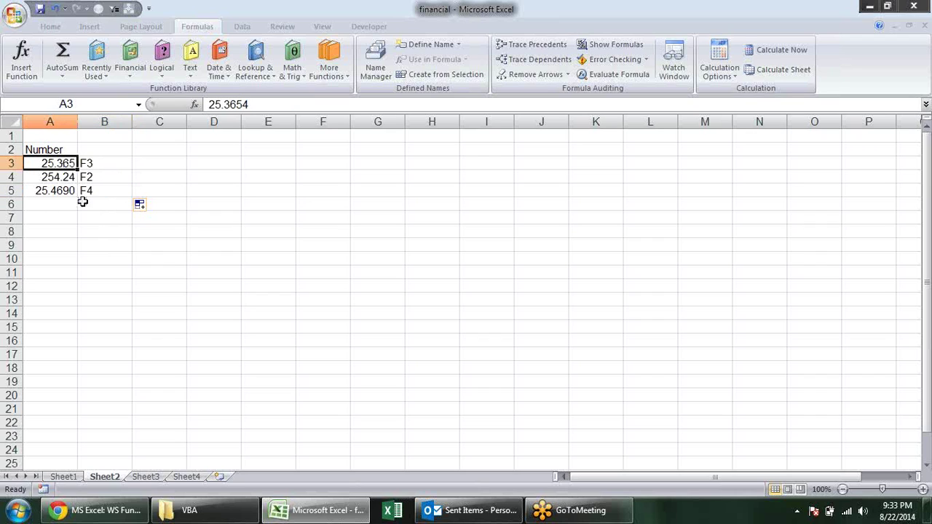
left_click(94, 177)
left_click(102, 190)
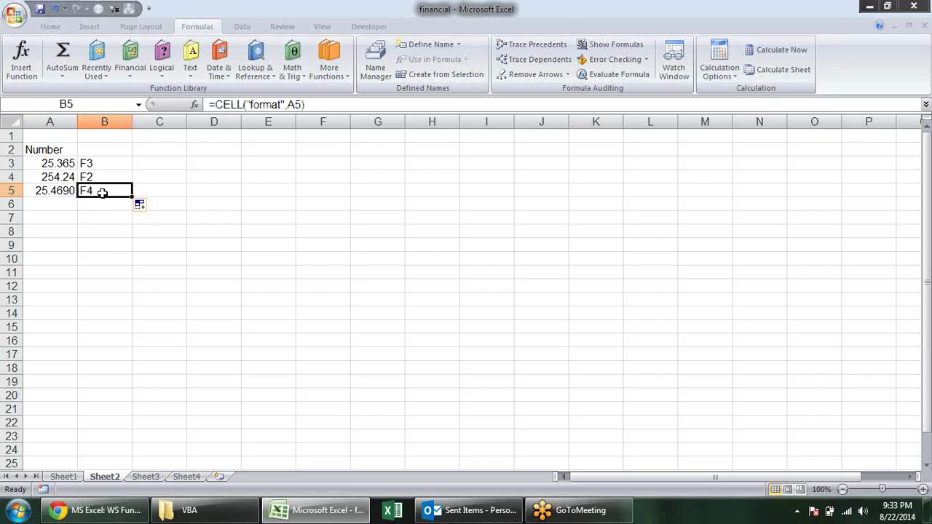
left_click(97, 164)
left_click(98, 178)
left_click(102, 191)
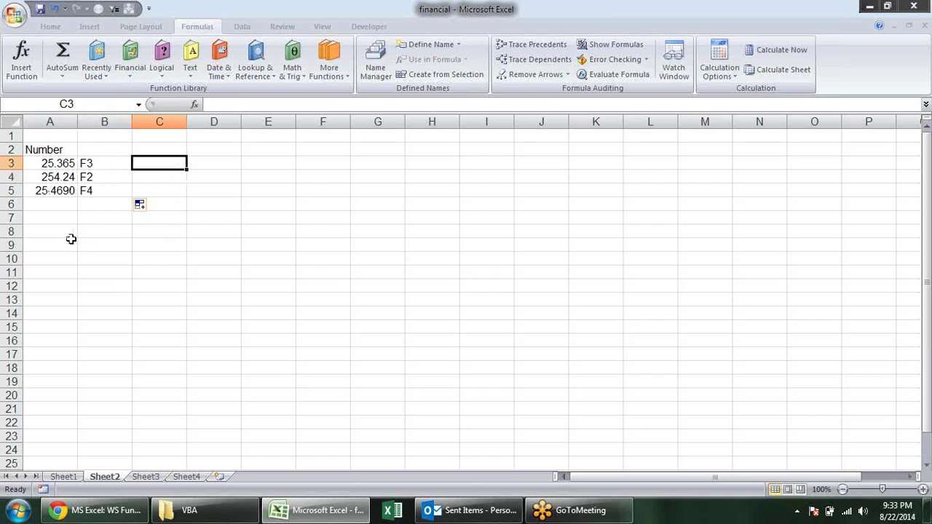
Enter =SUBSTITUTE(B3,"F","") in C3 and fill it to C5, giving 3, 2 and 4
type("=")
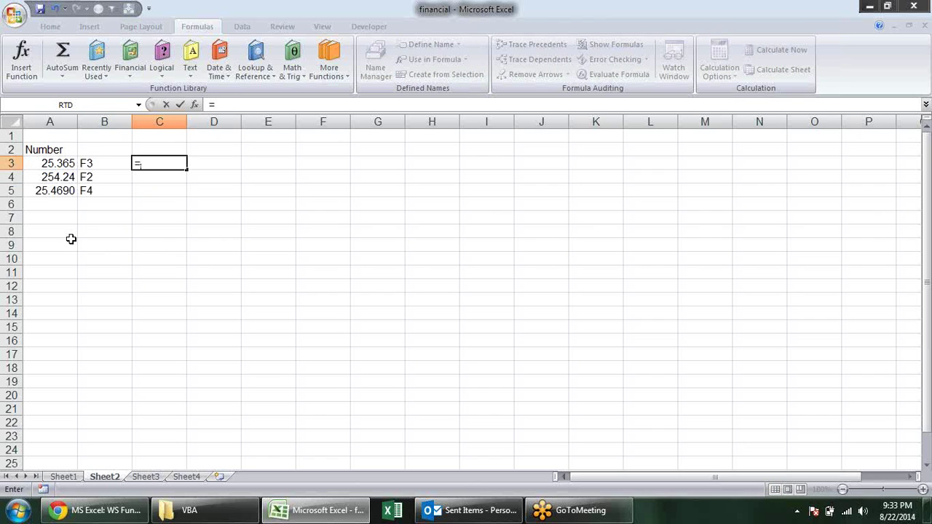
type("SUBS")
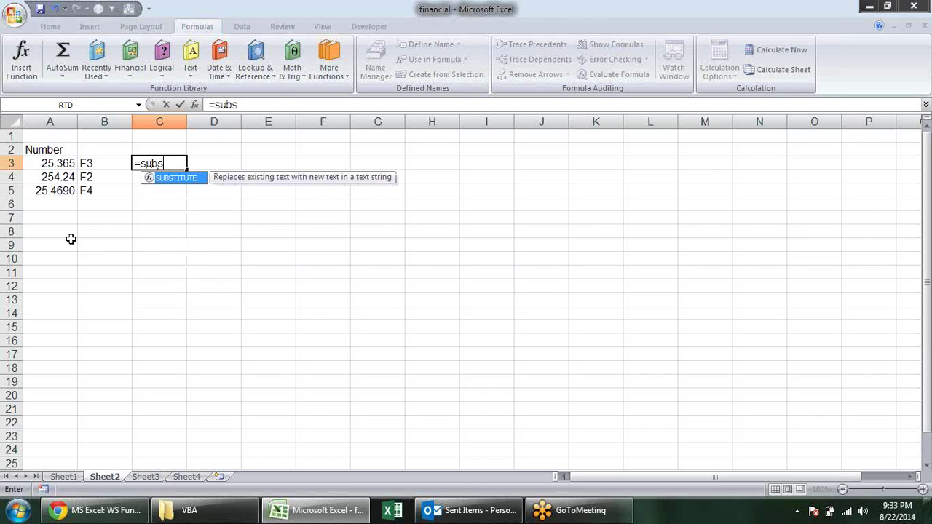
key("Tab")
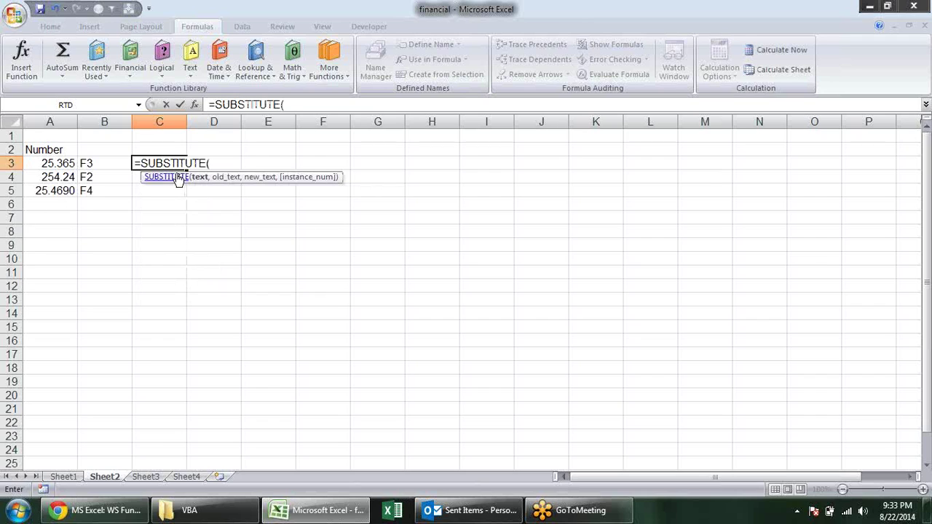
left_click(113, 163)
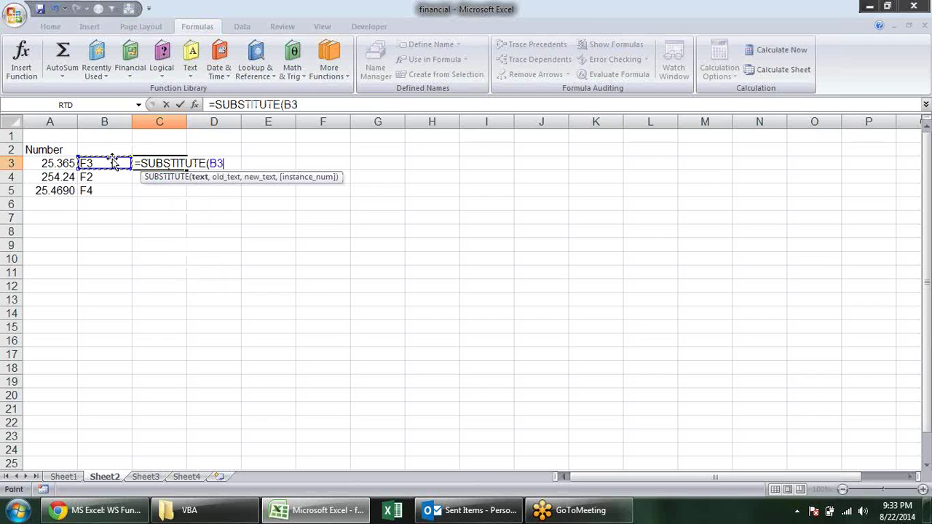
type(",\"F\",\"\"")
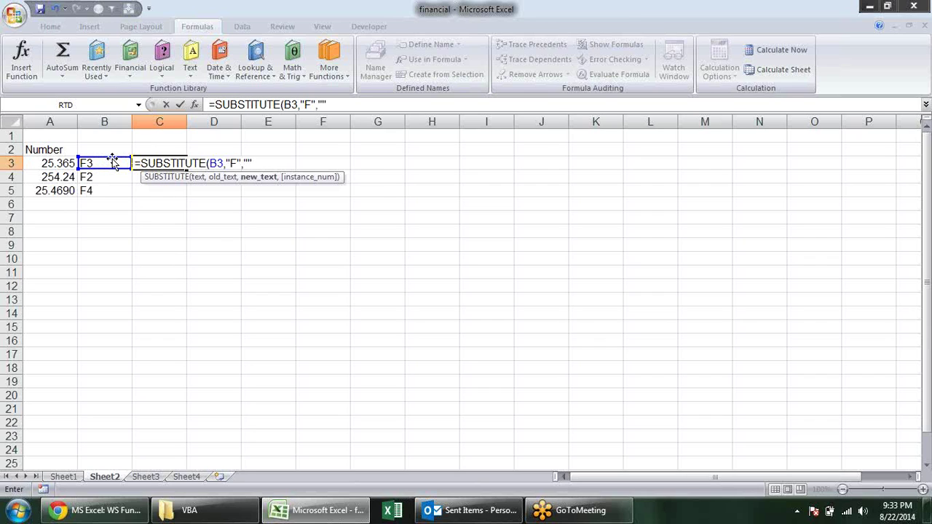
type(")")
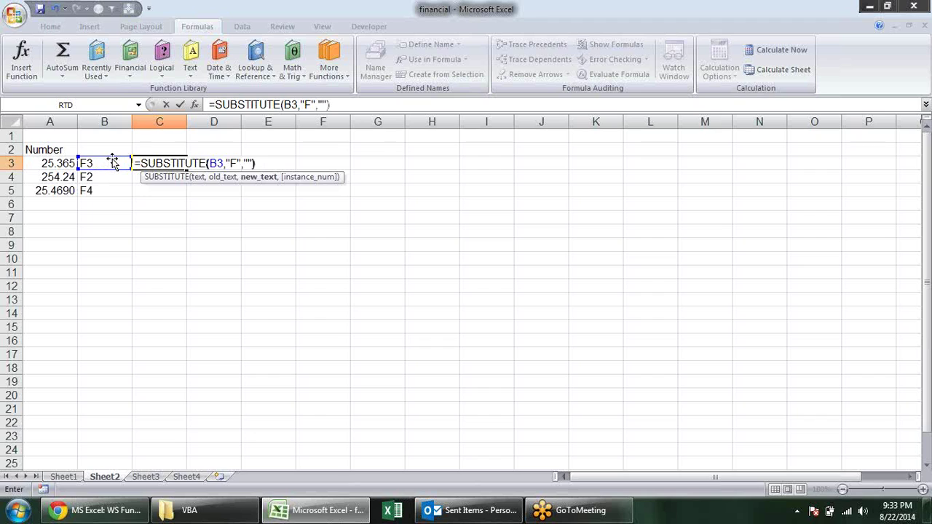
key("Return")
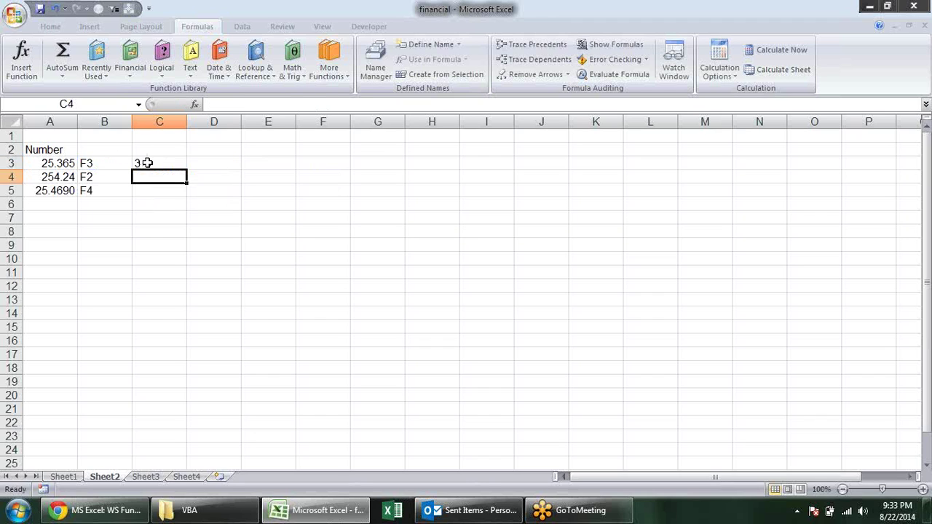
left_click(149, 163)
left_click_drag(187, 169, 187, 195)
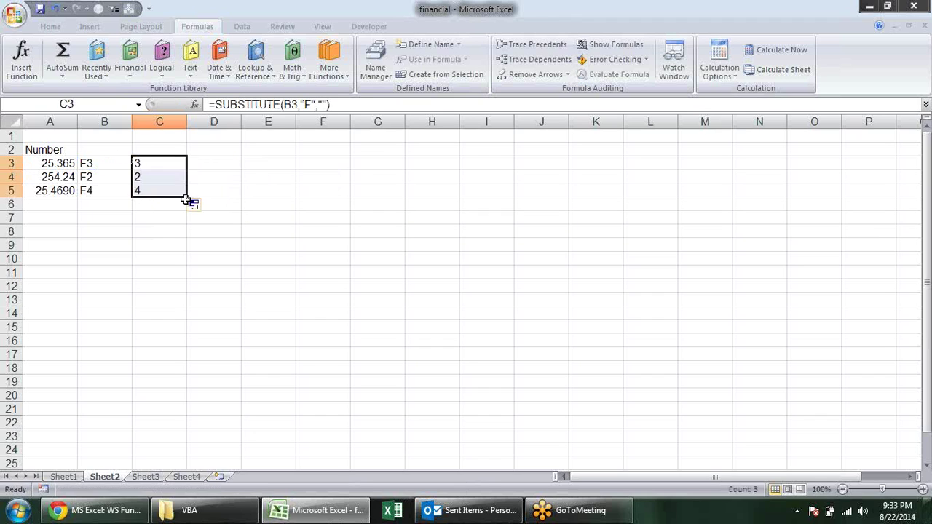
left_click(236, 163)
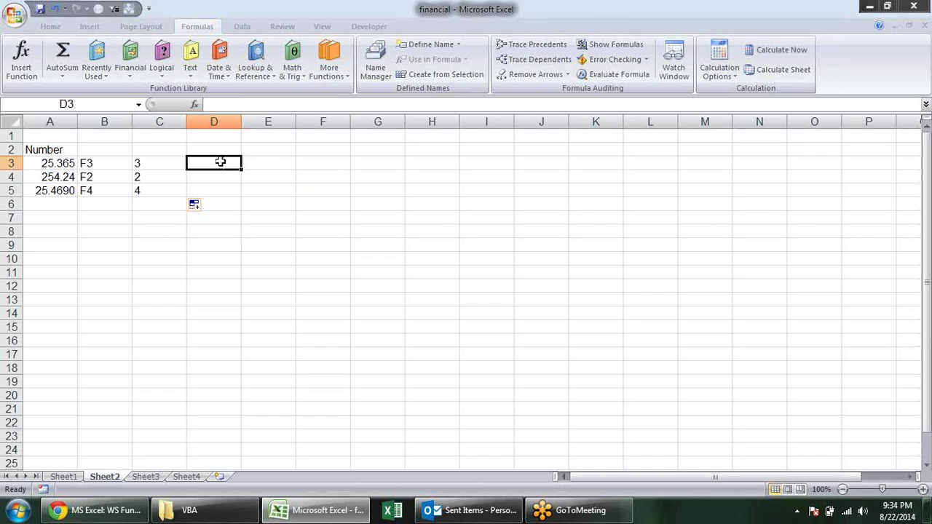
Enter =ROUND(A3,C3) in D3 and fill it down to D5
type("=roud")
key("BackSpace")
key("Tab")
left_click(65, 163)
type(",")
left_click(134, 164)
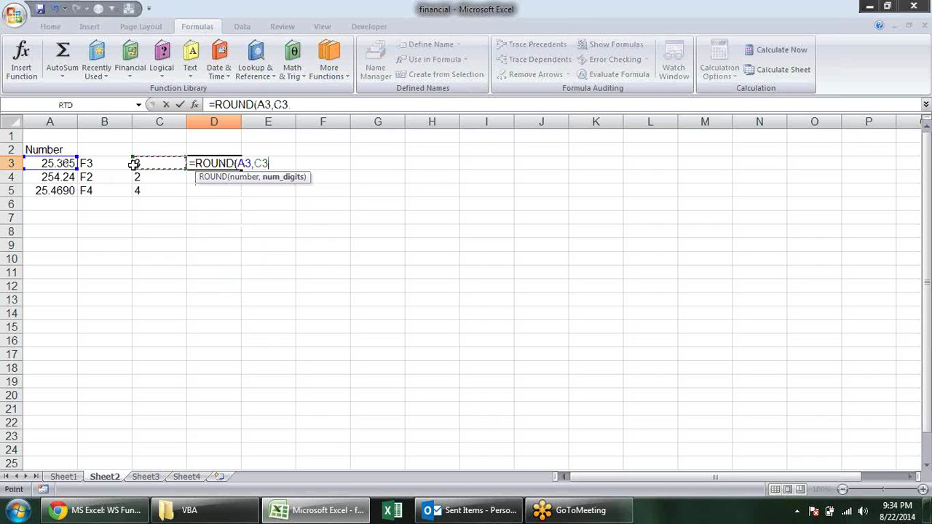
key("Return")
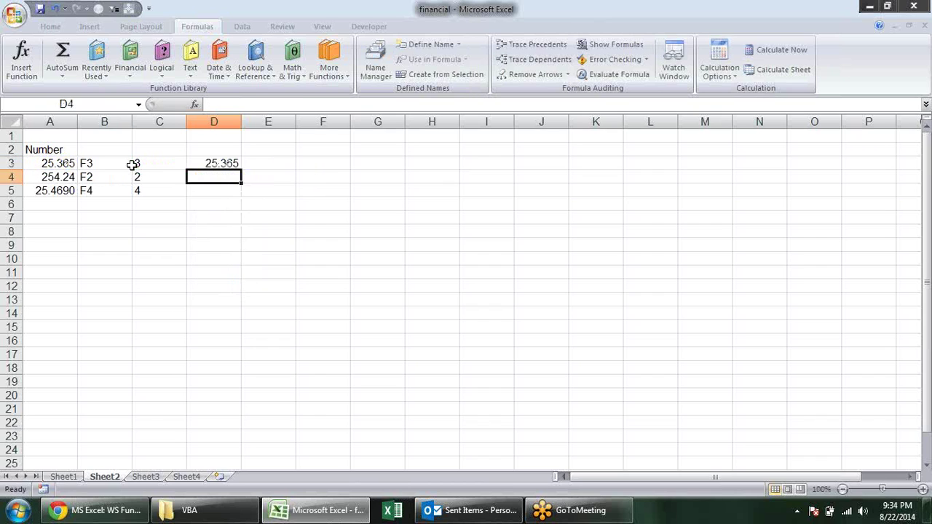
left_click(223, 163)
left_click_drag(242, 169, 243, 196)
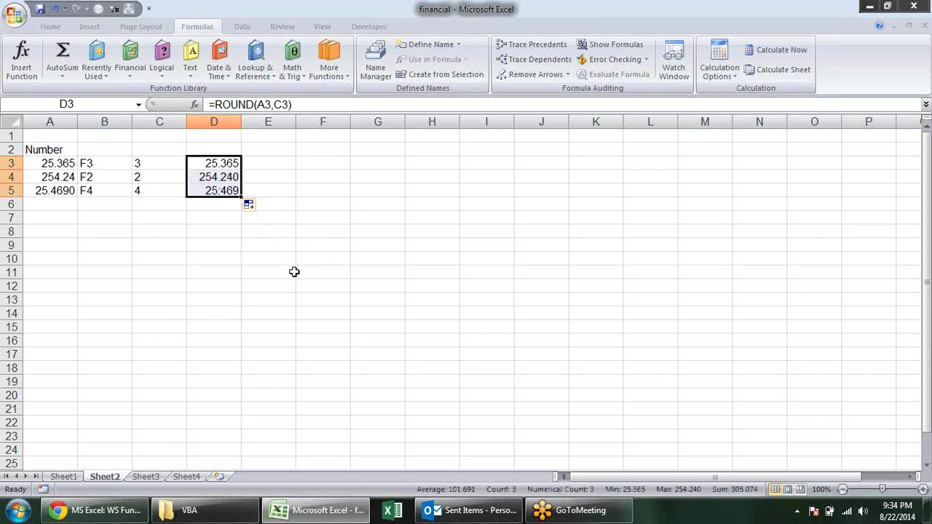
Clear D3:D5's formatting to General (25.365, 254.24, 25.469) and copy the results
key("alt+e")
key("a")
key("f")
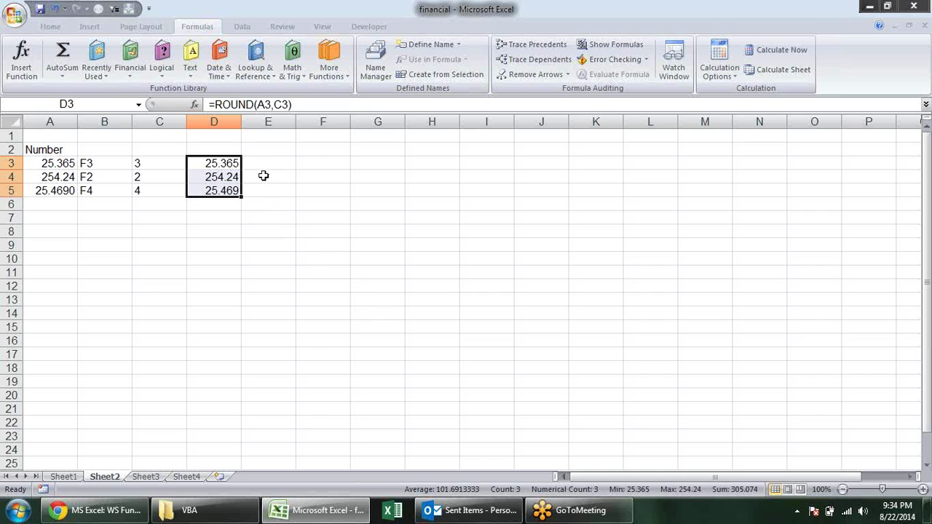
key("ctrl+c")
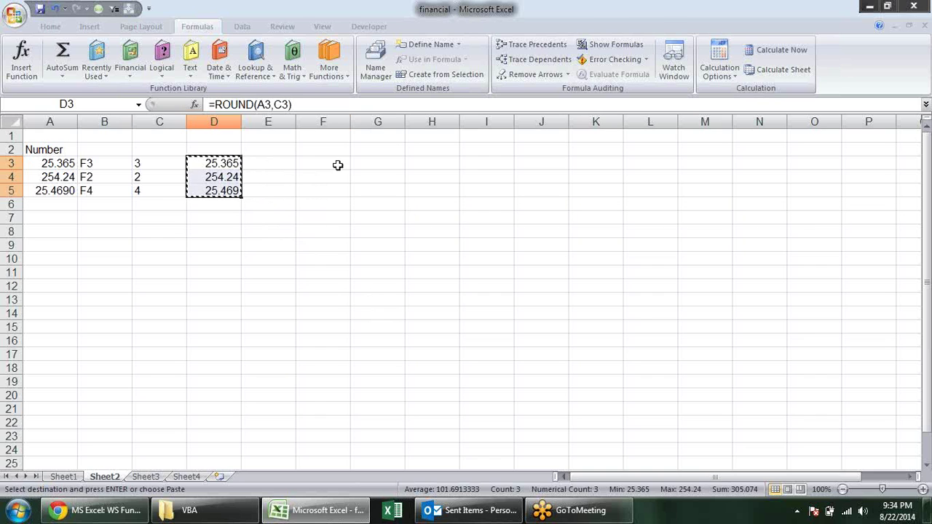
left_click(335, 164)
key("alt+e")
key("s")
key("v")
key("Return")
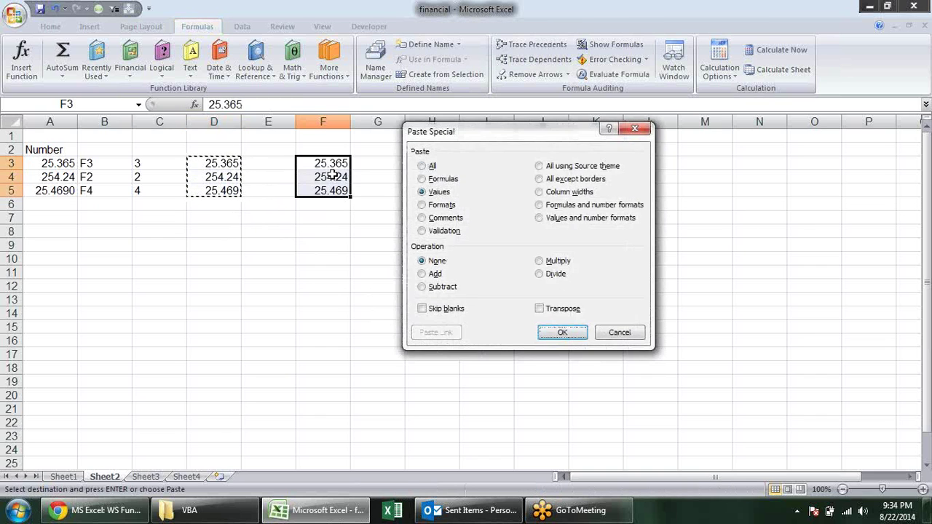
key("Escape")
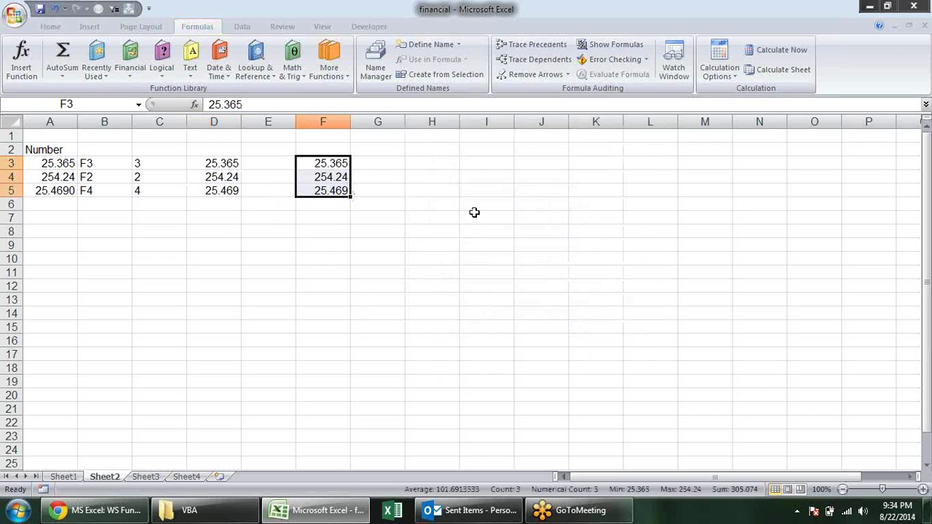
left_click(427, 193)
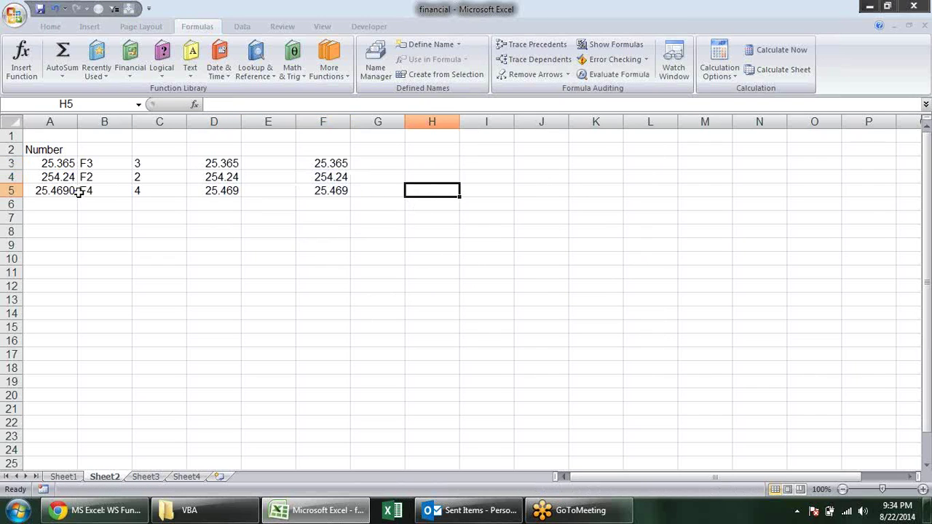
left_click(320, 193)
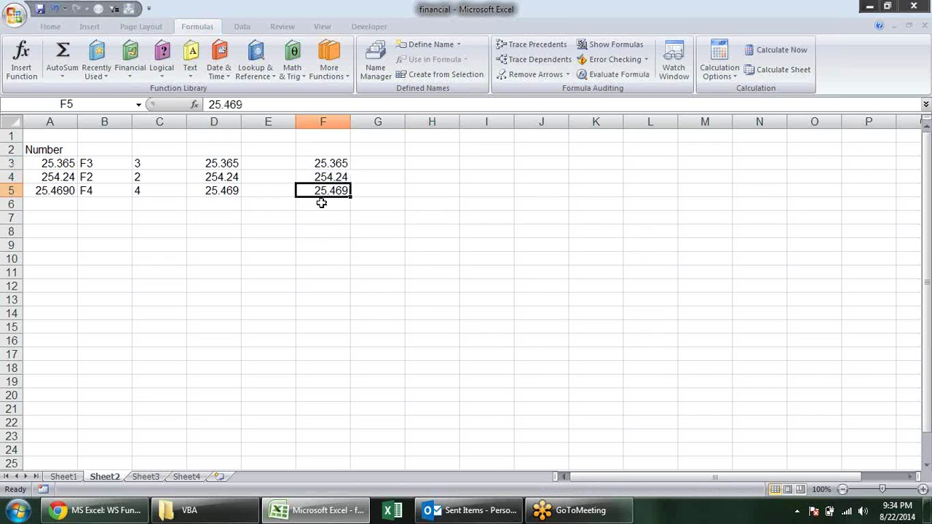
left_click(329, 169)
left_click(327, 178)
left_click(330, 190)
left_click(330, 175)
left_click(330, 162)
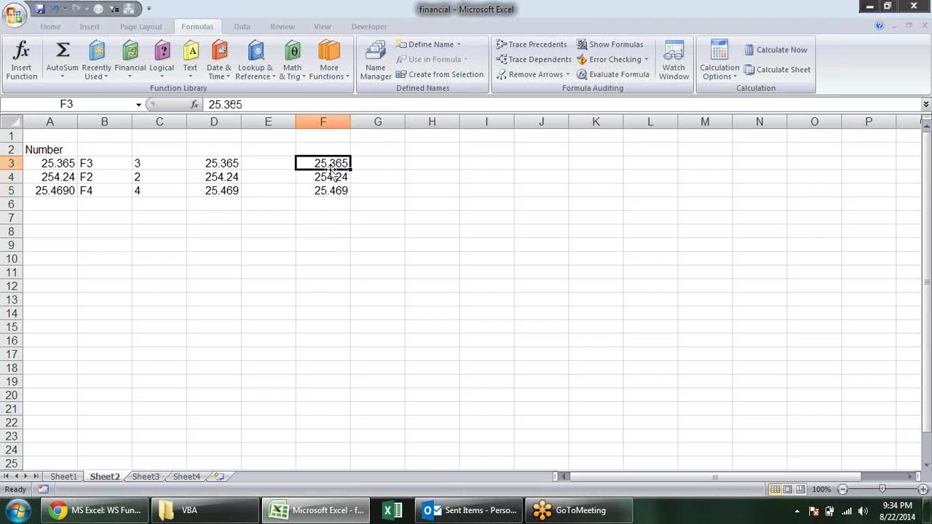
left_click(222, 166)
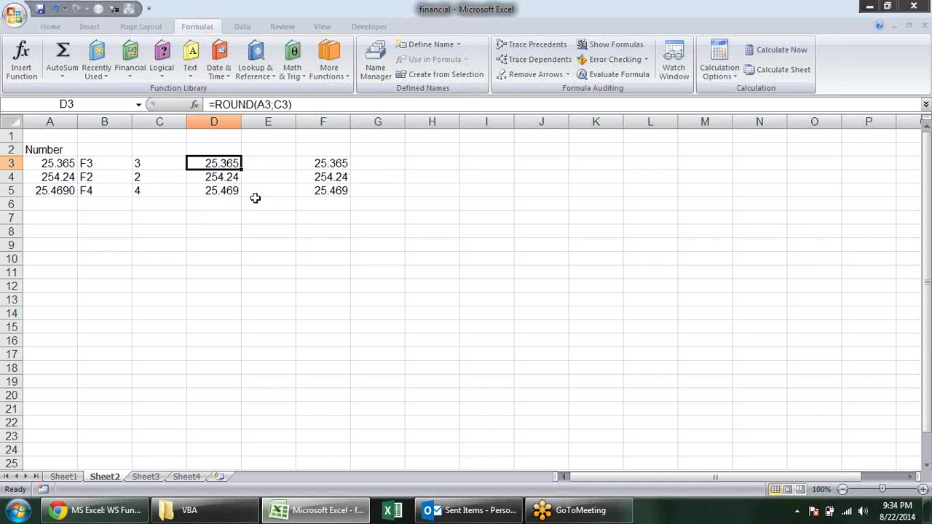
left_click(96, 163)
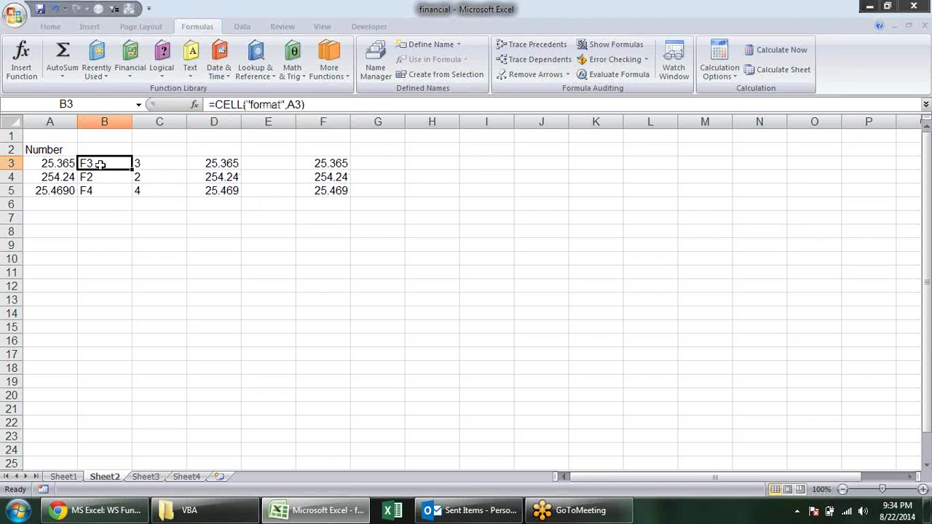
left_click(210, 164)
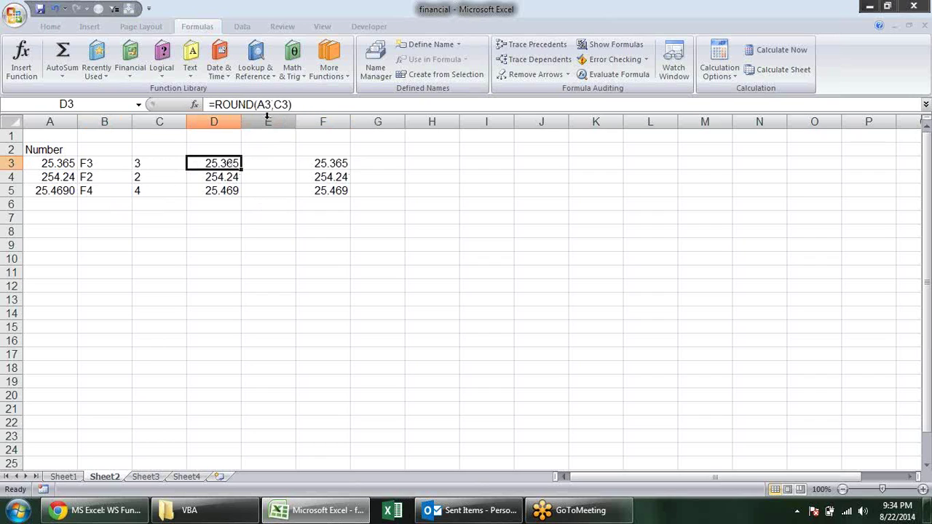
left_click(95, 167)
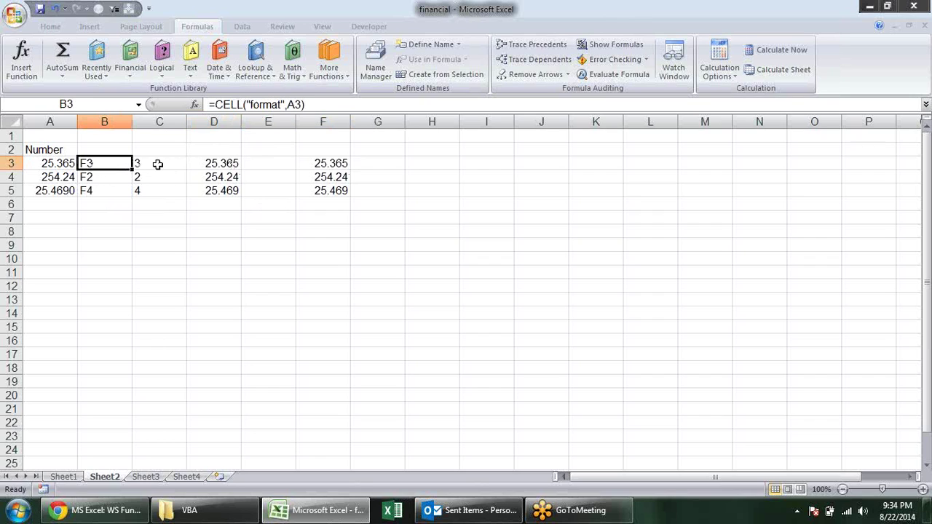
Replace B3 in C3's SUBSTITUTE formula with the CELL("format",A3) expression
double_click(110, 166)
left_click_drag(184, 164, 84, 163)
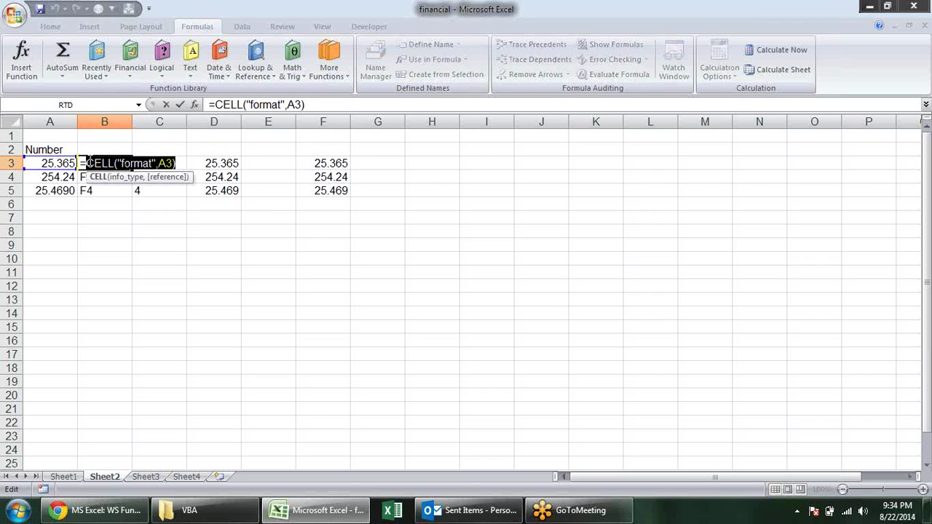
key("Escape")
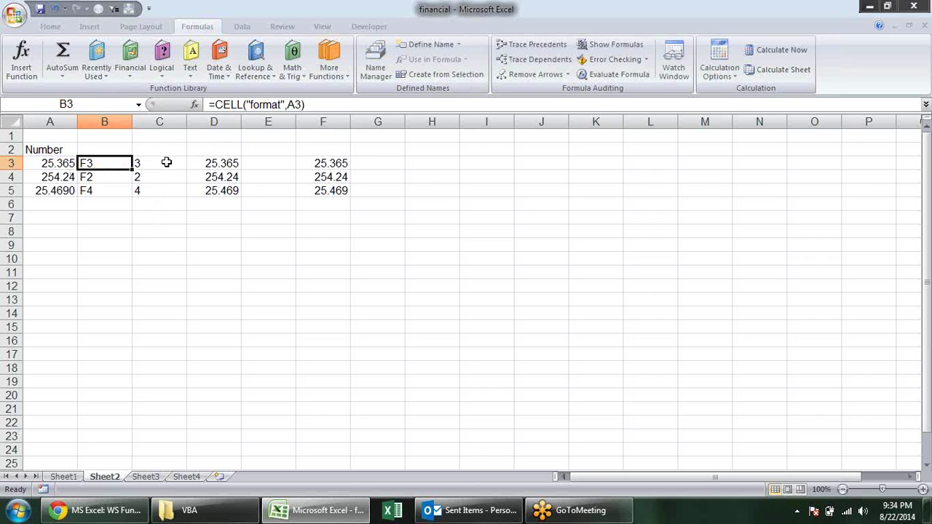
double_click(166, 163)
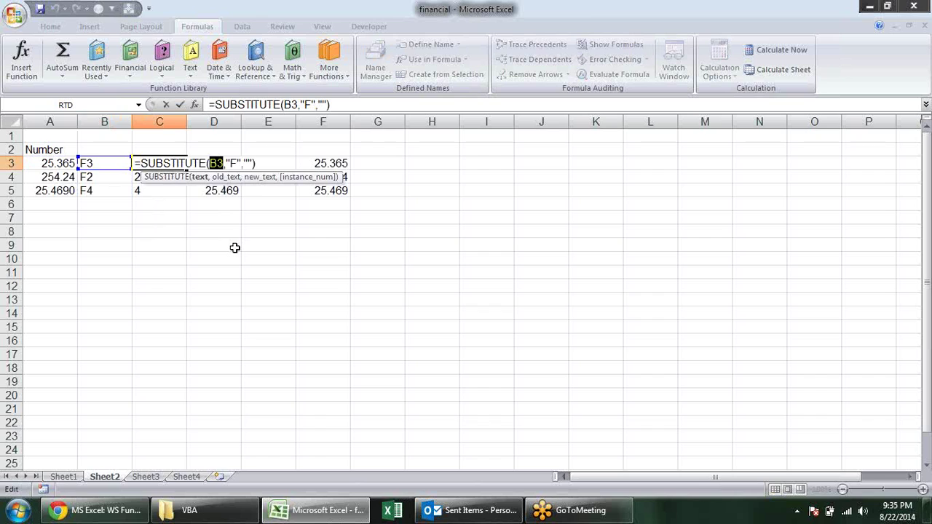
key("ctrl+v")
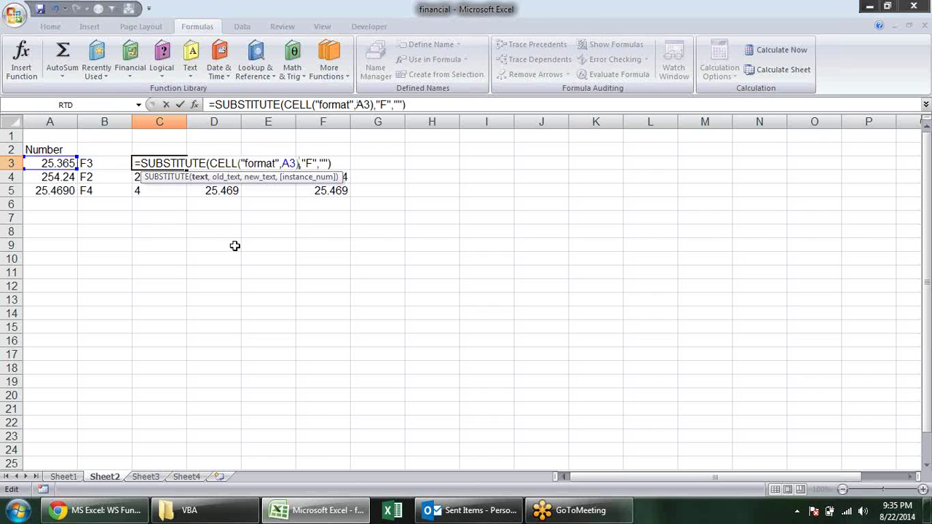
key("Return")
left_click(155, 163)
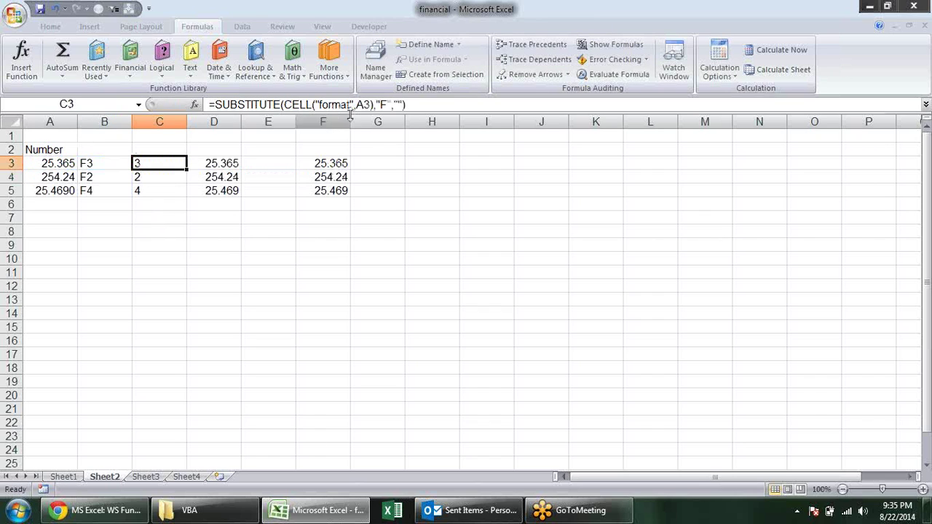
Replace C3 in D3's ROUND with the SUBSTITUTE expression, still returning 25.365
left_click_drag(406, 104, 213, 105)
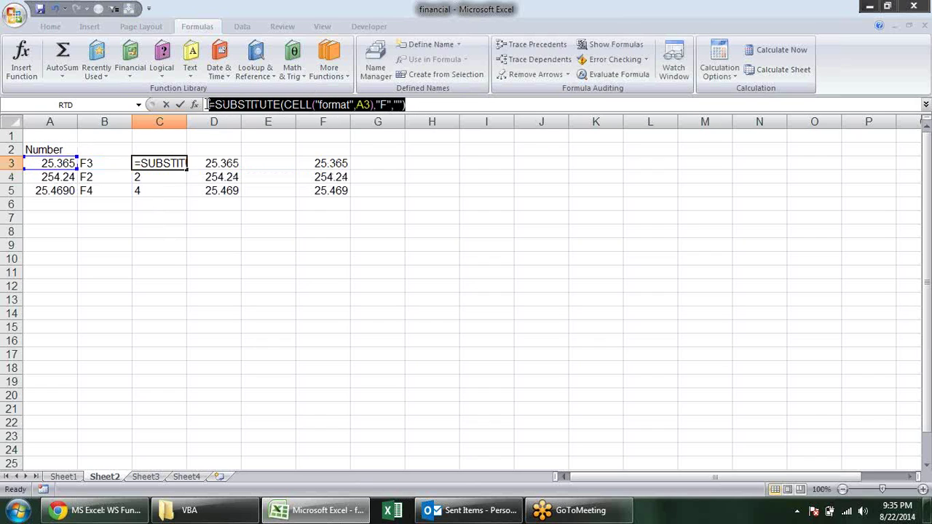
key("ctrl+c")
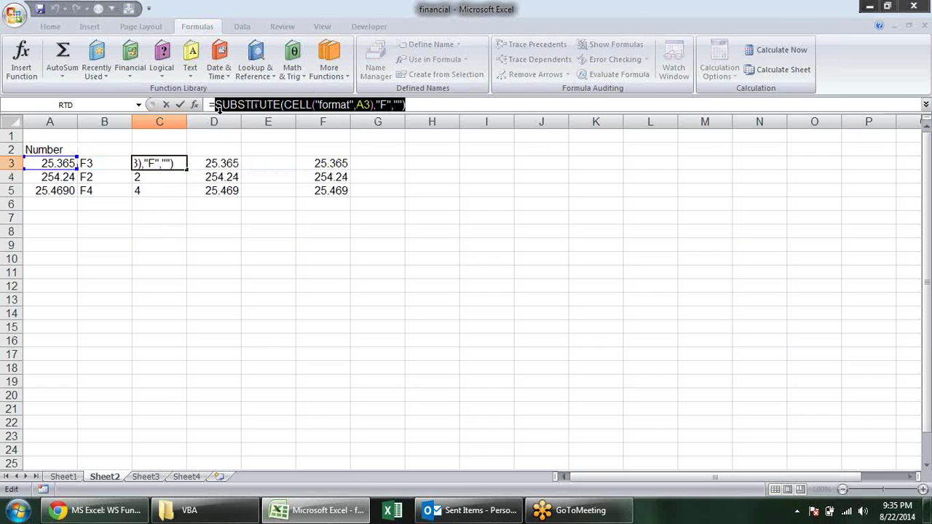
key("Escape")
double_click(235, 163)
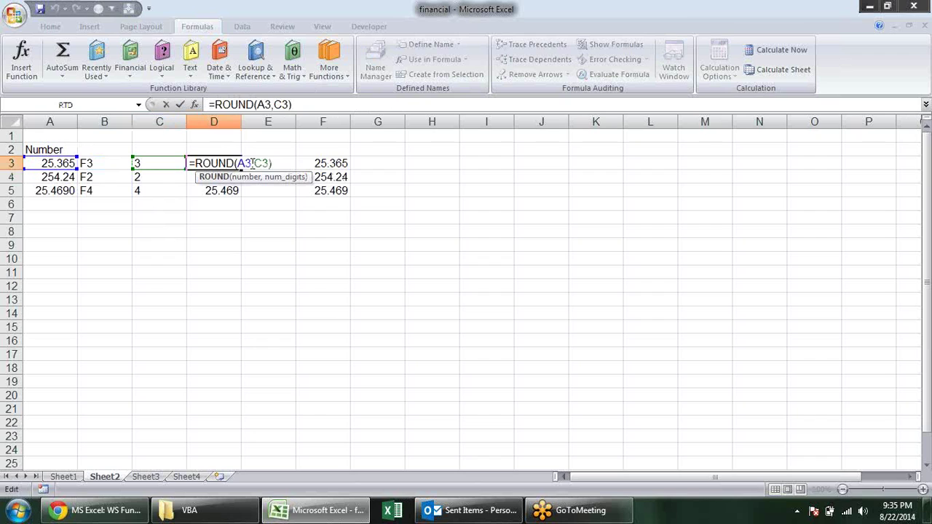
left_click(250, 163)
double_click(264, 163)
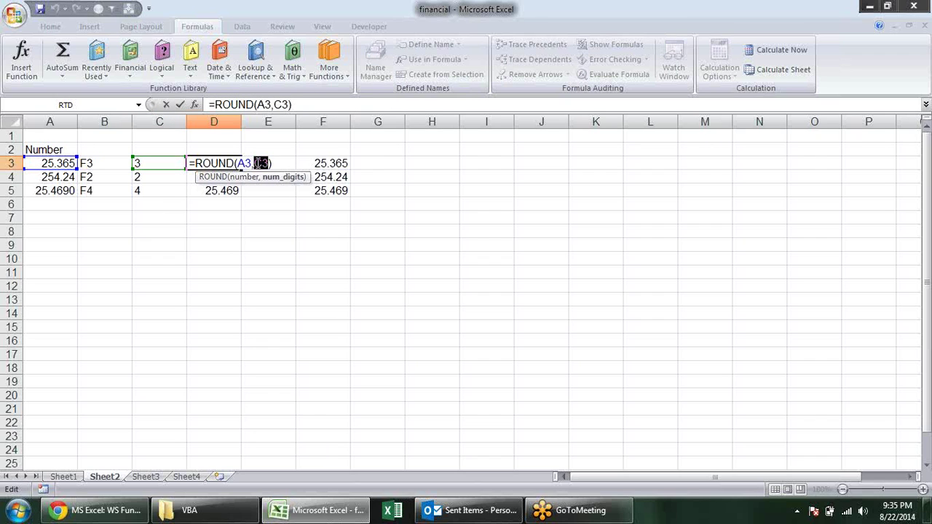
key("ctrl+v")
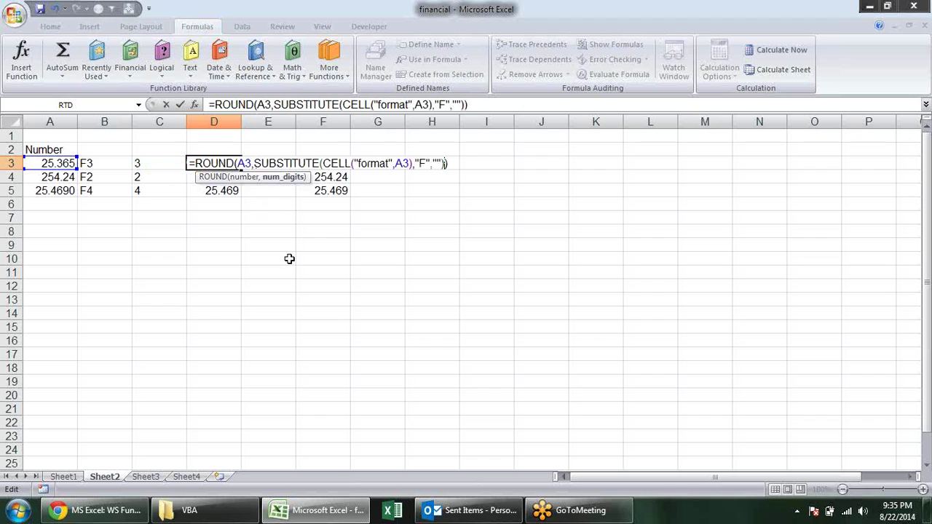
key("Return")
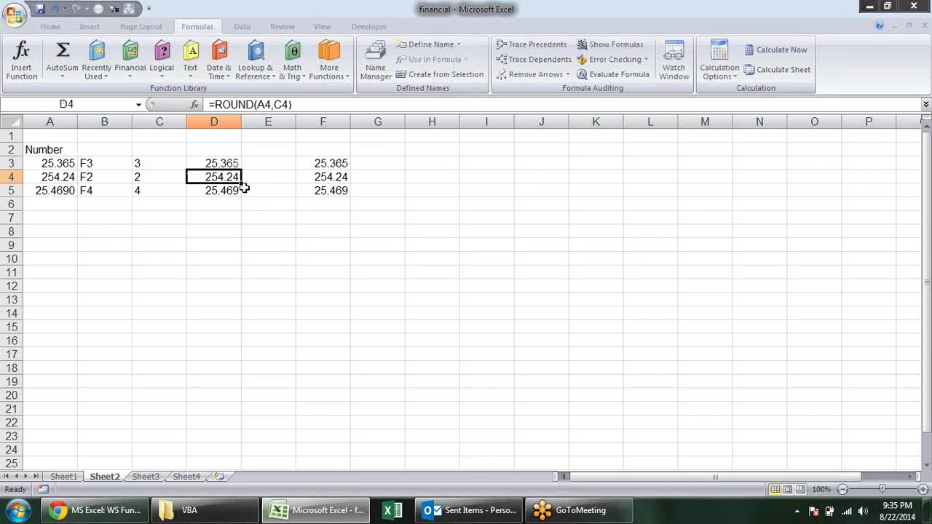
left_click(237, 163)
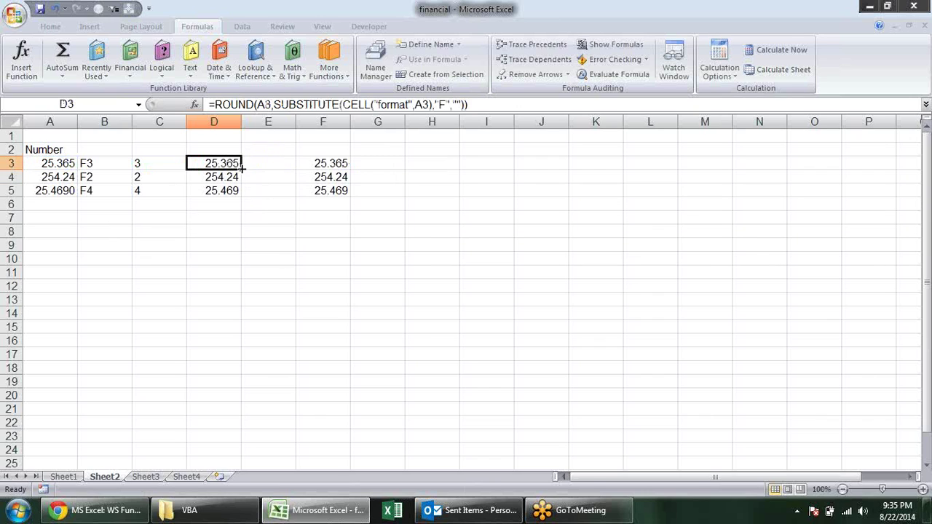
Fill D3's nested formula down to D5 and delete helper columns B and C
left_click_drag(242, 168, 240, 194)
left_click_drag(104, 121, 138, 122)
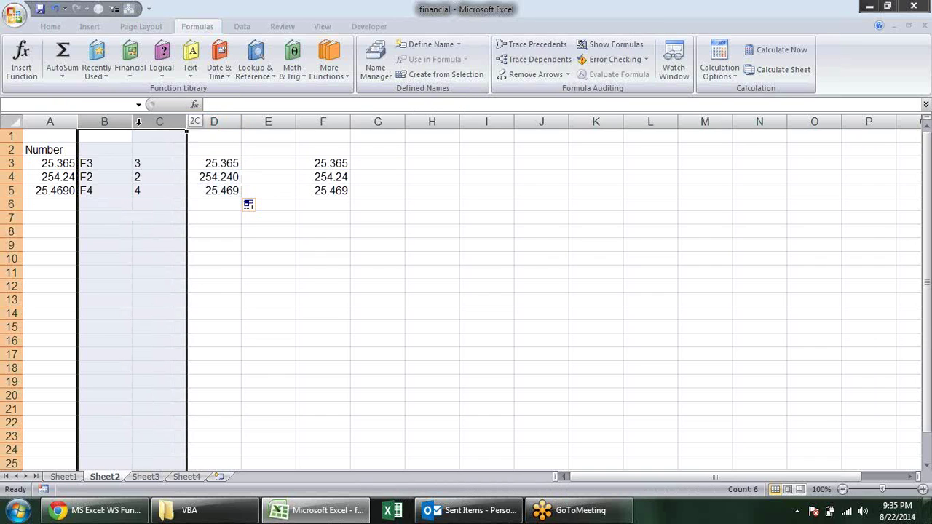
right_click(152, 123)
left_click(207, 211)
left_click(214, 284)
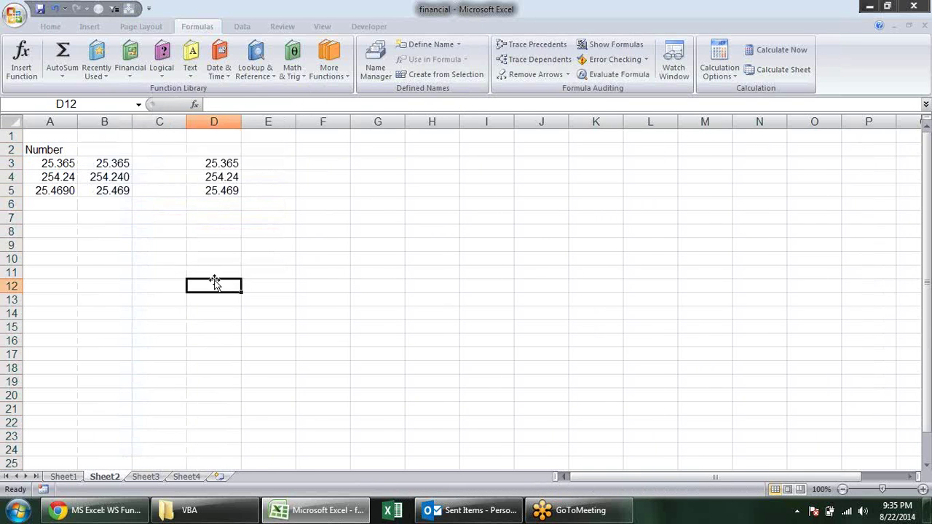
left_click(110, 163)
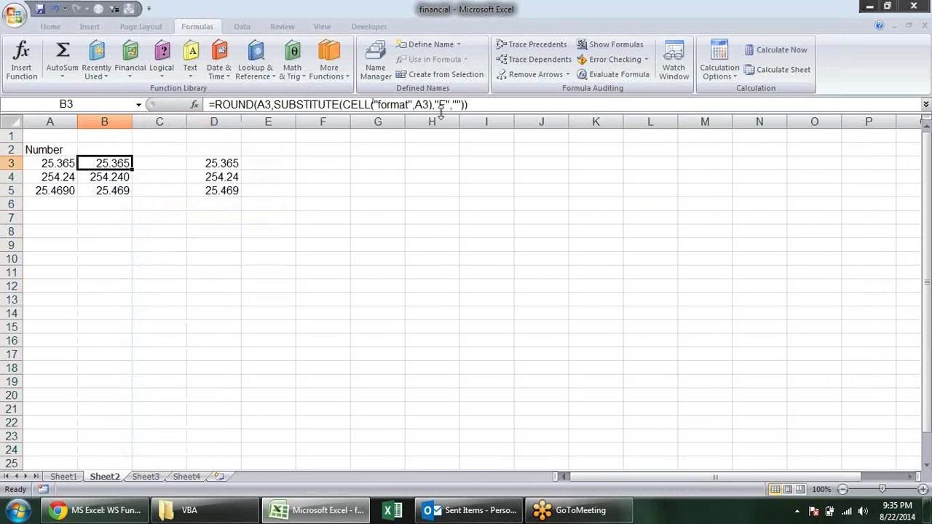
key("Up")
key("Up")
left_click(119, 162)
double_click(119, 161)
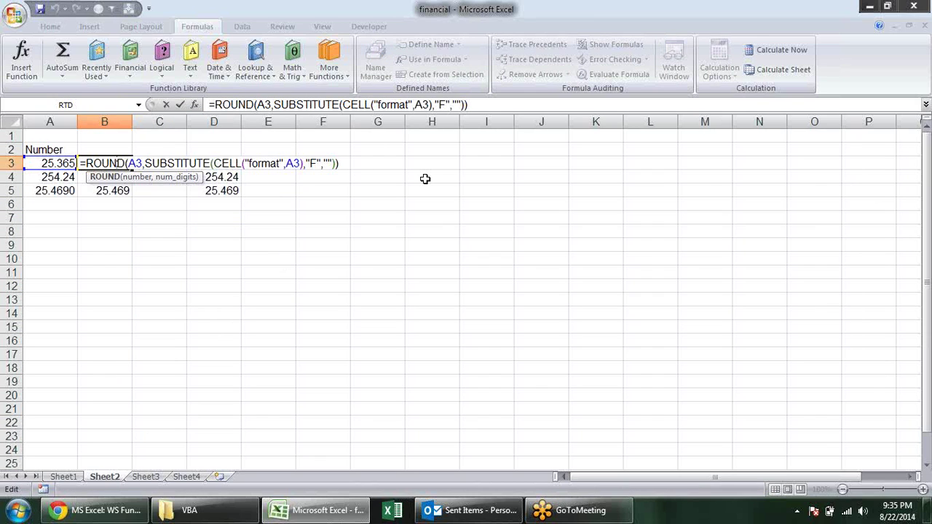
key("Return")
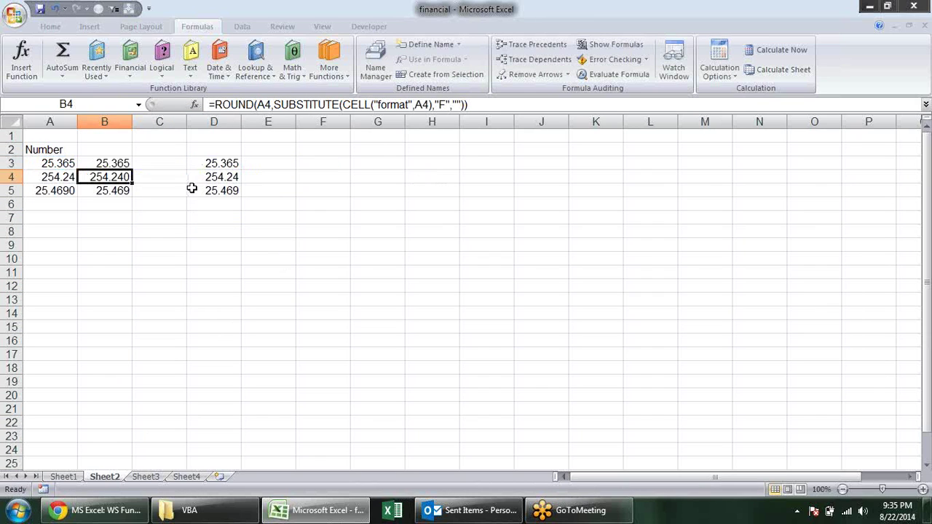
Delete the leftover column D, leaving the nested ROUND formula in column B
left_click(218, 167)
left_click(220, 188)
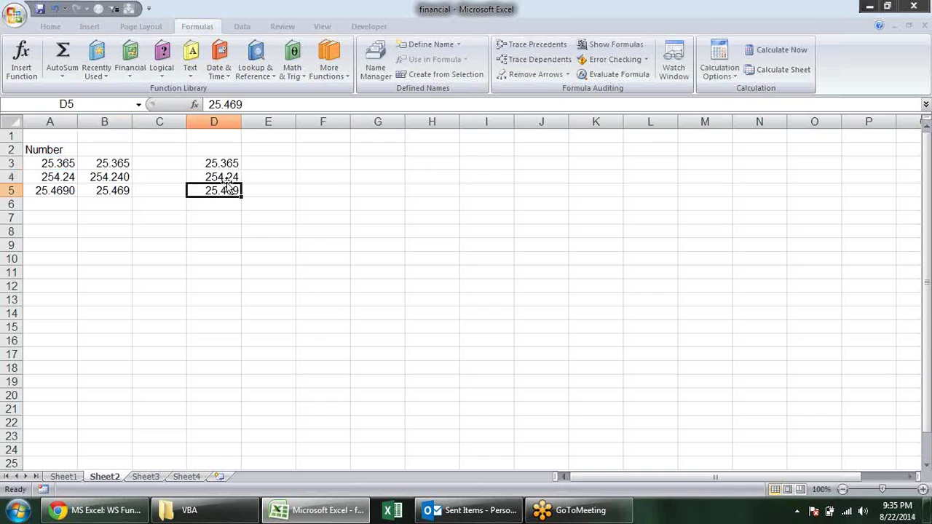
left_click(229, 122)
right_click(229, 124)
left_click(289, 210)
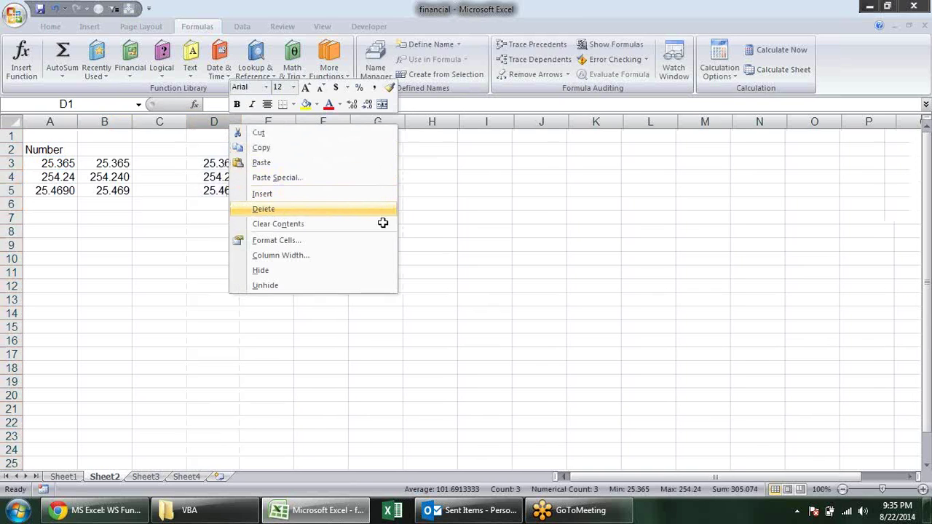
left_click(377, 228)
left_click(120, 166)
double_click(121, 166)
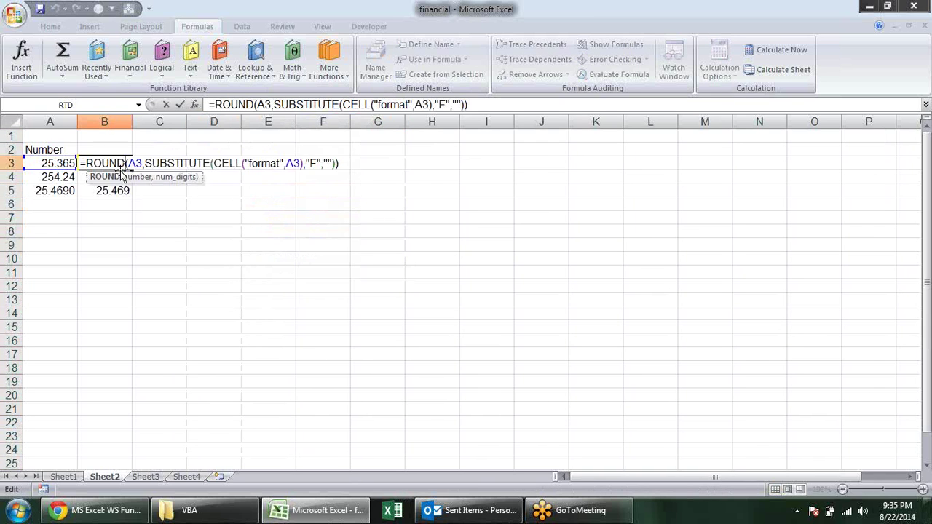
key("Return")
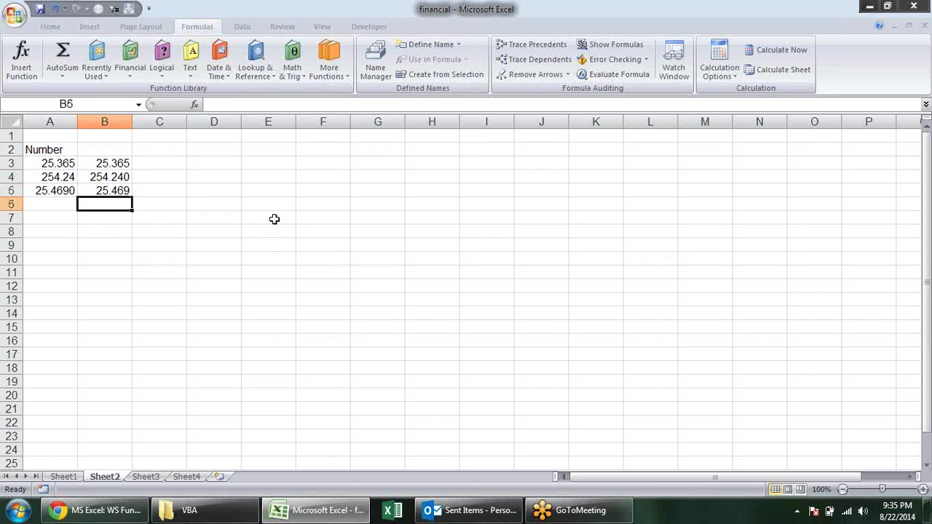
Check the formulas in B3:B5 and the full values in A3:A5
left_click(97, 165)
left_click(99, 178)
left_click(100, 191)
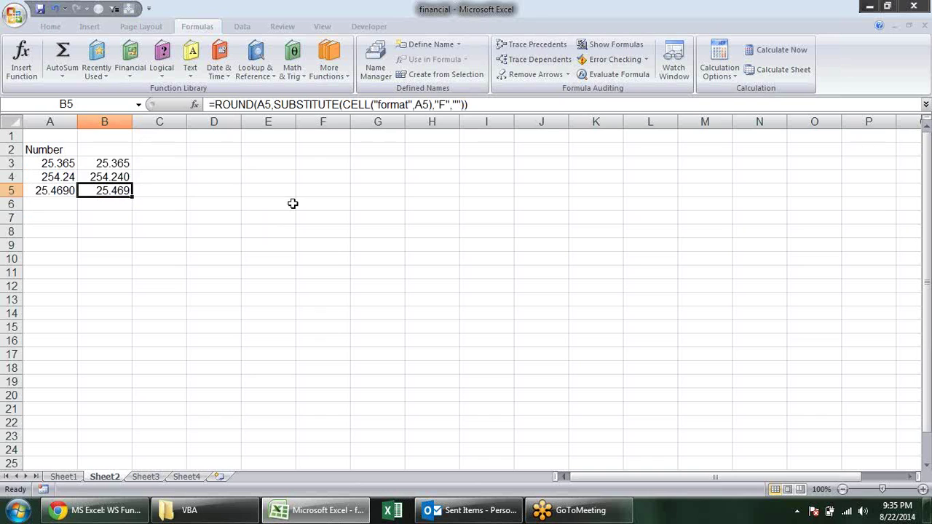
left_click(45, 168)
left_click(51, 179)
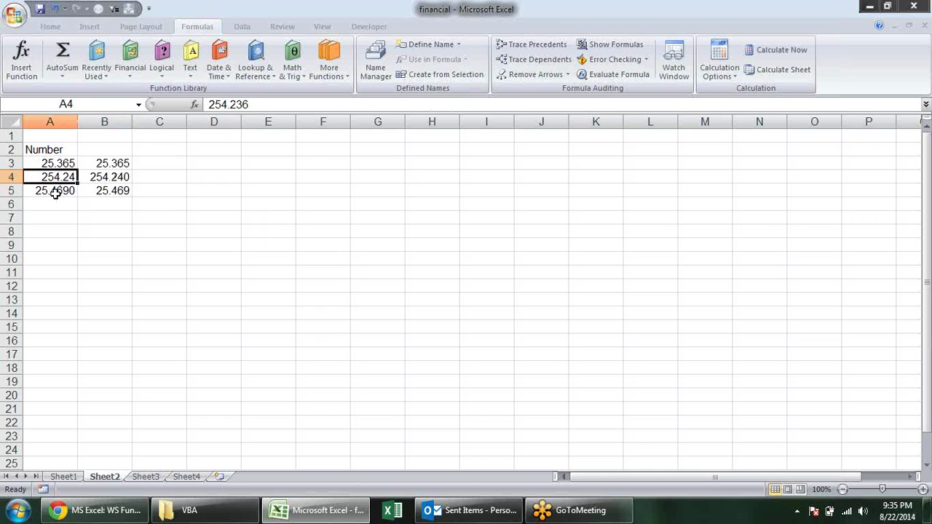
left_click(54, 193)
Switch between Sheet1 and Sheet2, then minimize Excel to reveal the functions web page
left_click(63, 476)
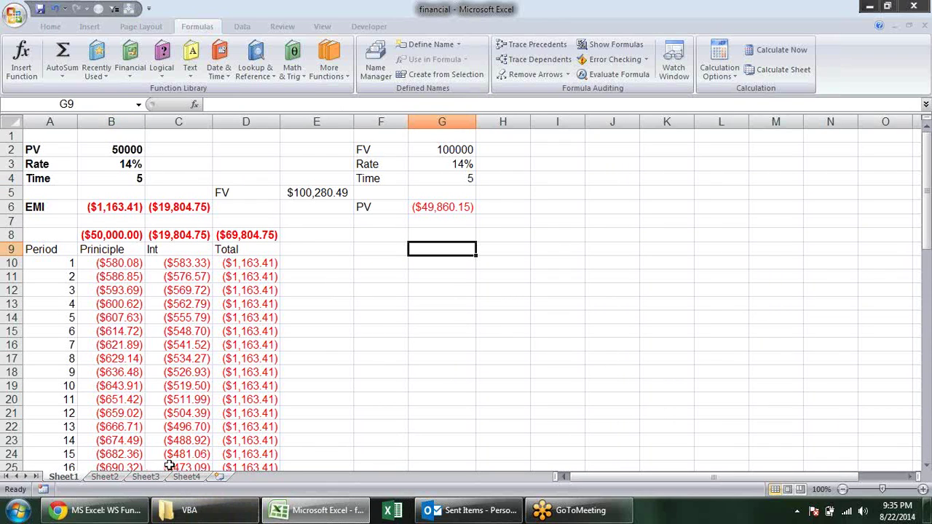
left_click(104, 478)
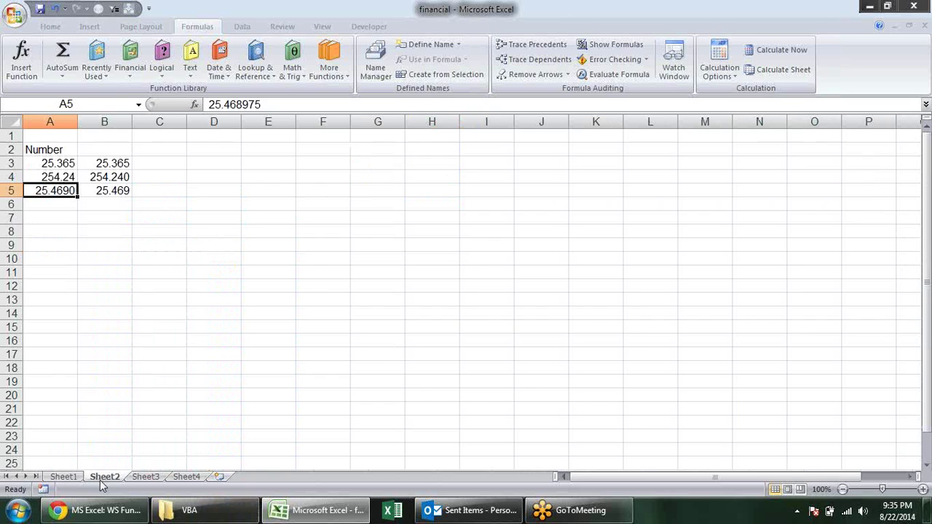
left_click(79, 476)
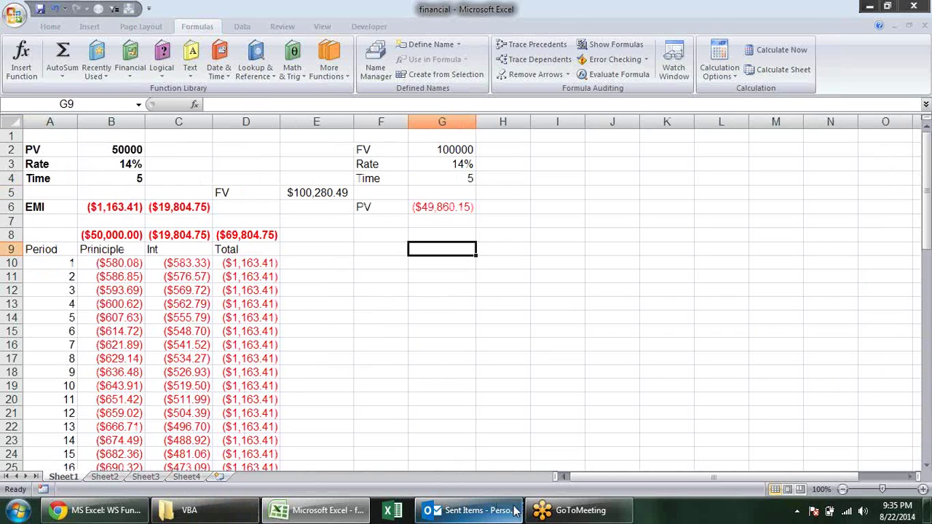
left_click(307, 509)
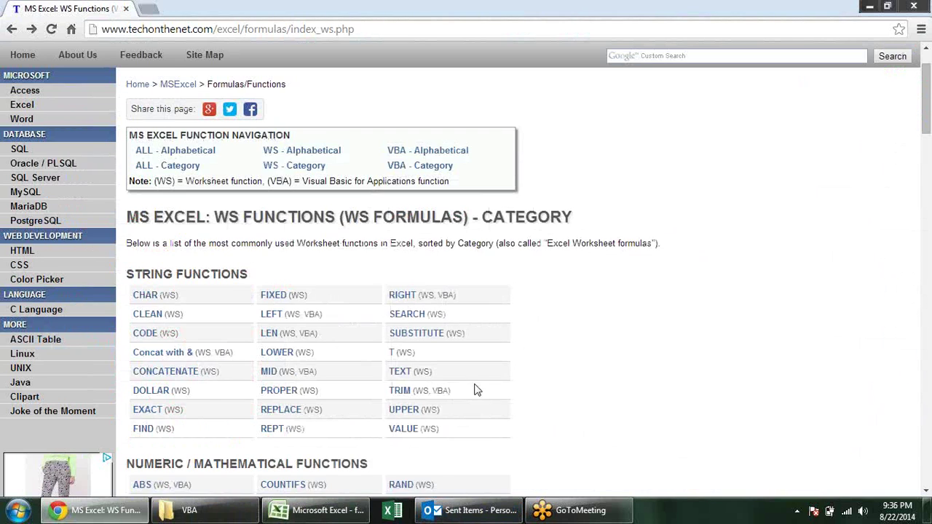
Open the DGET reference page from Database Functions and highlight an argument in its syntax
scroll(453, 470, "down", 4)
scroll(445, 472, "down", 5)
scroll(446, 474, "down", 8)
scroll(445, 476, "down", 3)
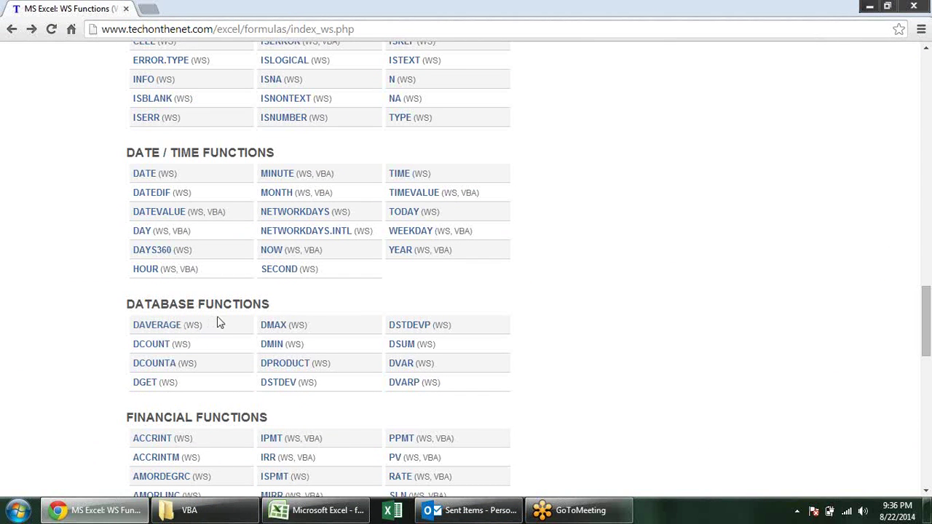
left_click(139, 385)
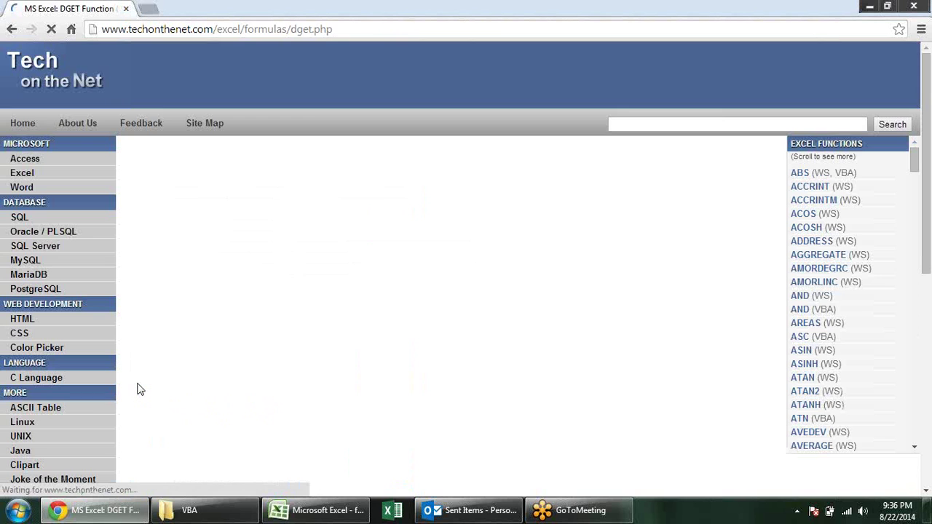
scroll(186, 230, "down", 3)
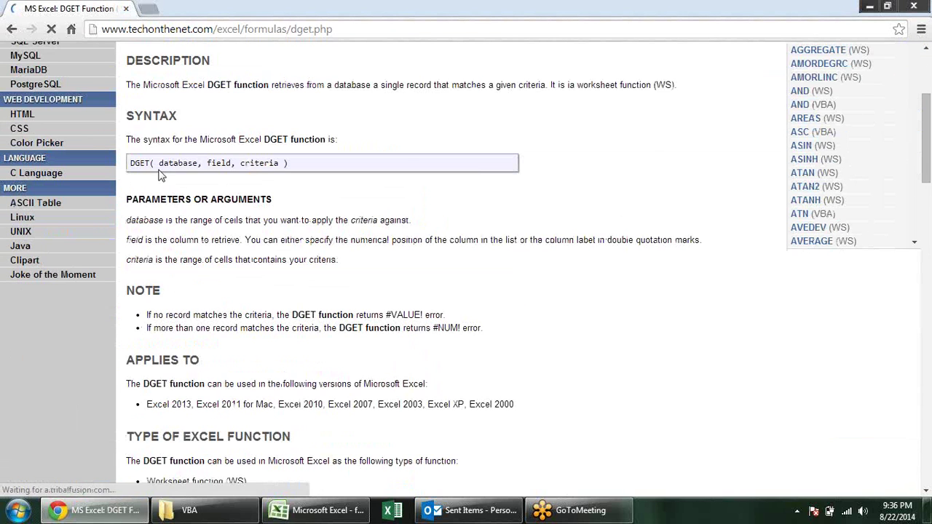
left_click_drag(158, 163, 277, 163)
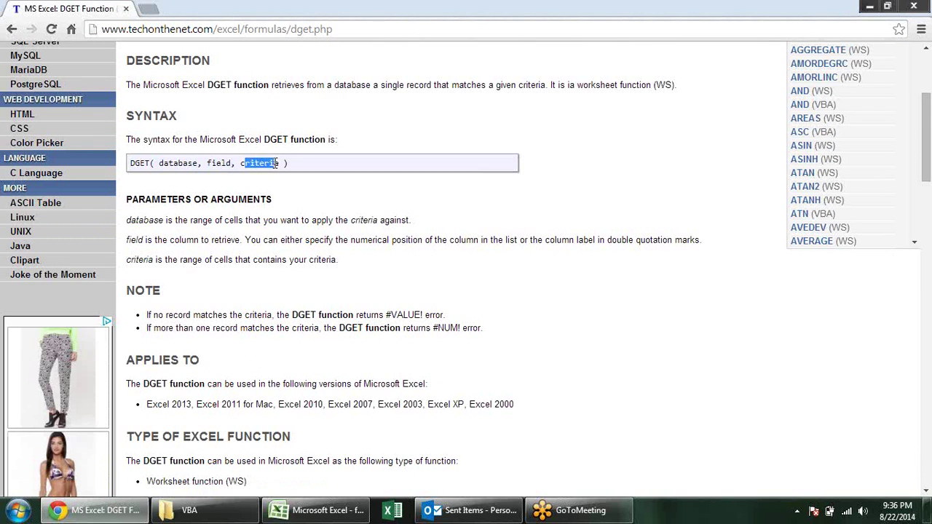
scroll(321, 348, "down", 4)
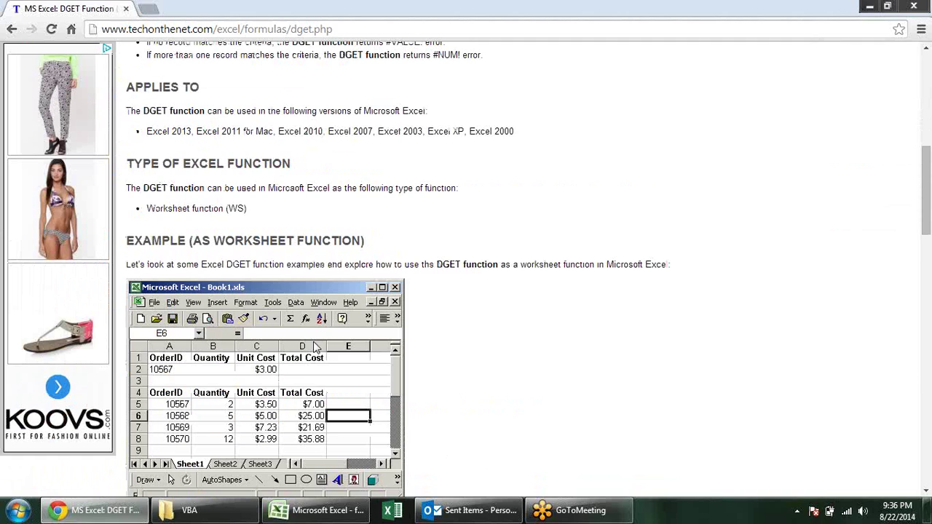
scroll(357, 331, "up", 4)
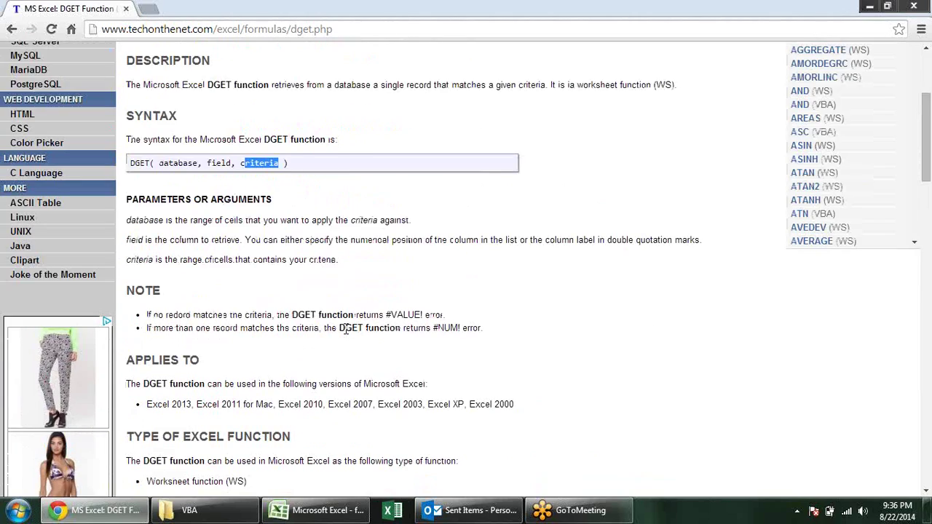
scroll(345, 329, "down", 1)
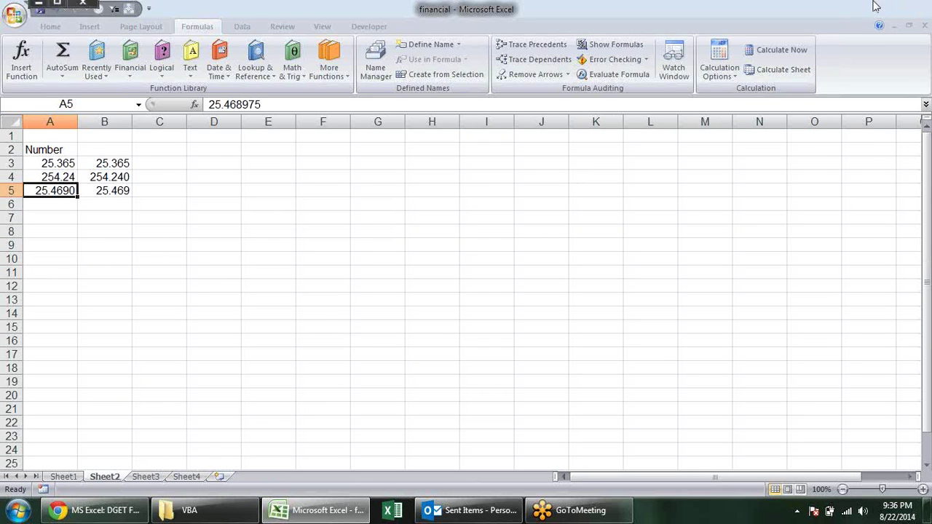
Open the lookup reference workbook from the desktop
left_click(870, 7)
left_click(885, 7)
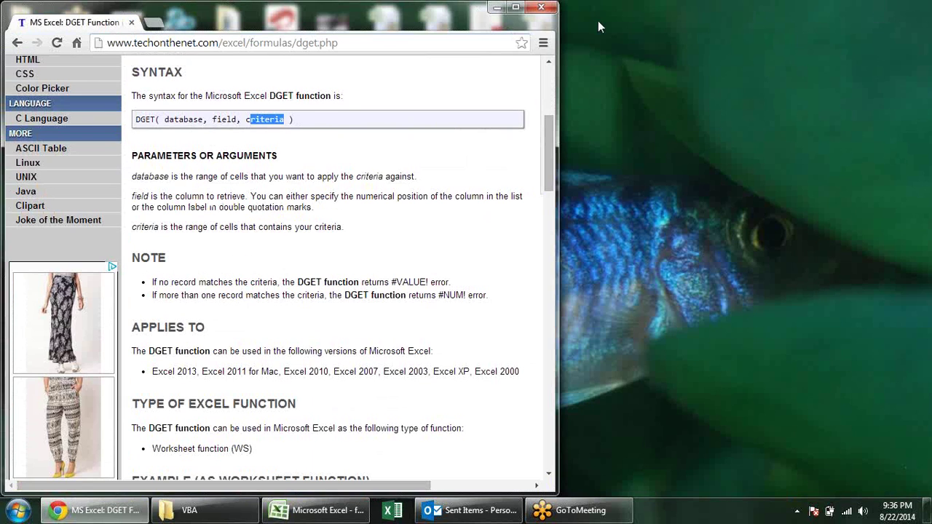
left_click(497, 8)
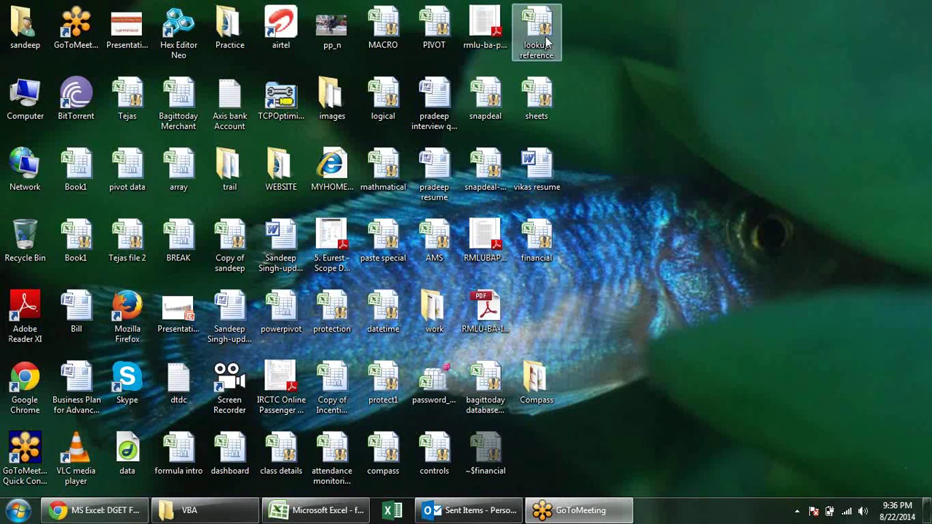
double_click(548, 42)
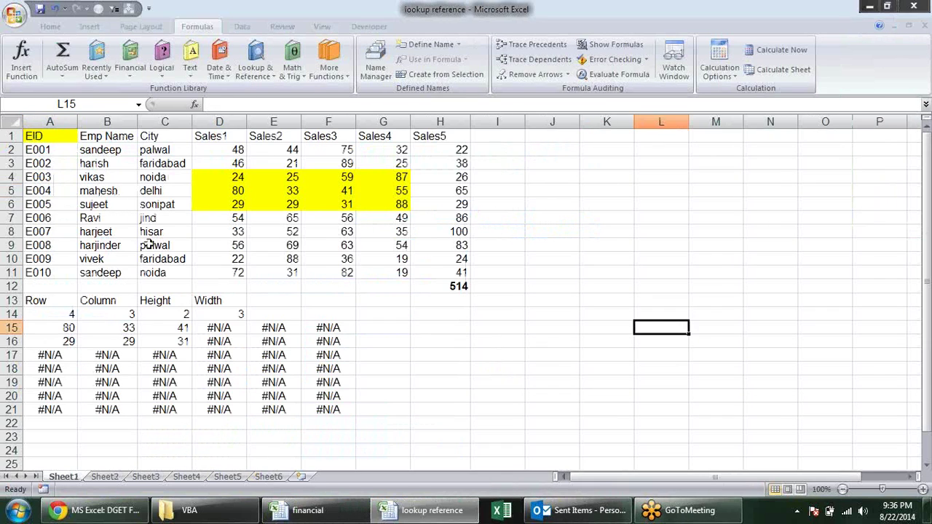
Copy the EID, Emp Name and City table into financial Sheet2 starting at cell A7
left_click_drag(50, 137, 175, 273)
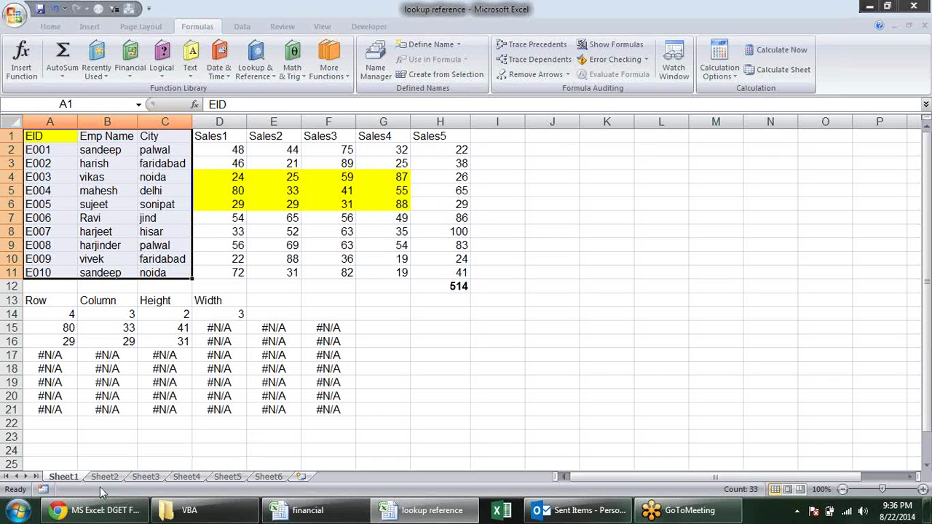
key("ctrl+c")
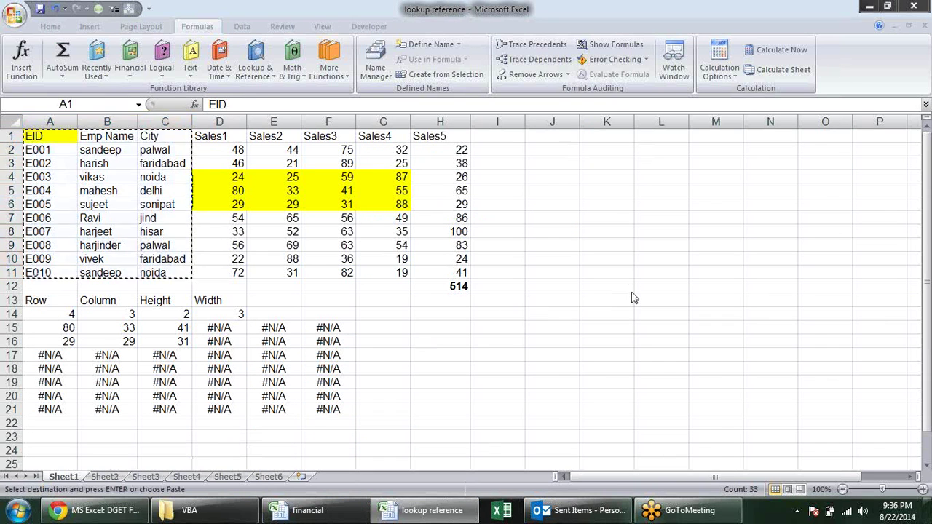
key("ctrl+Tab")
left_click(50, 219)
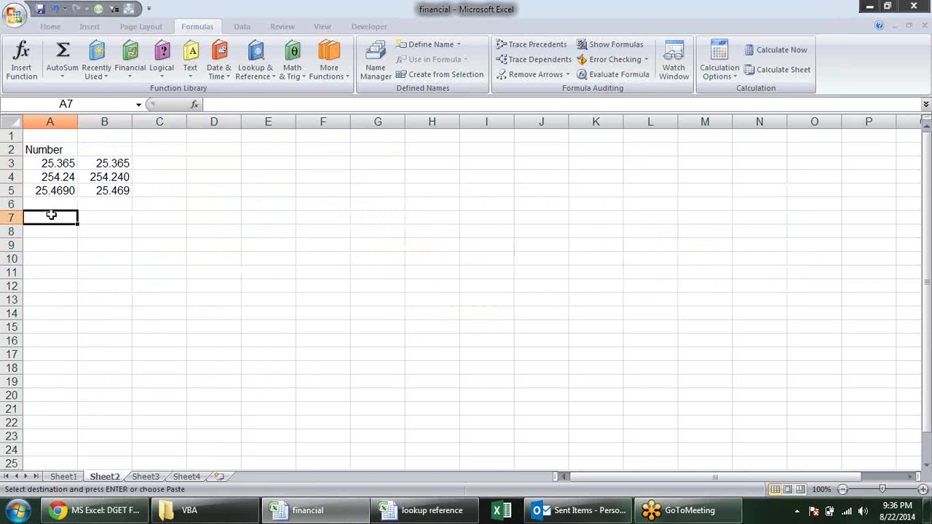
key("ctrl+v")
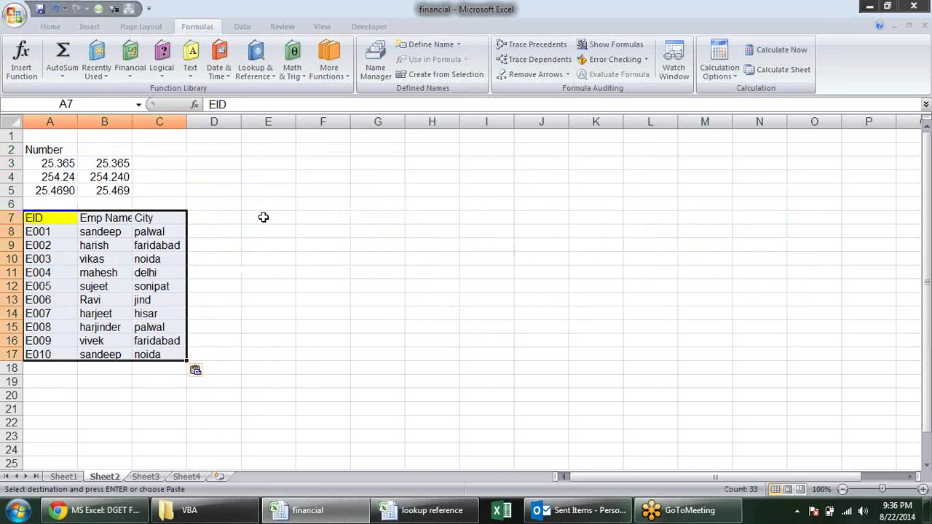
left_click(264, 217)
left_click(266, 235)
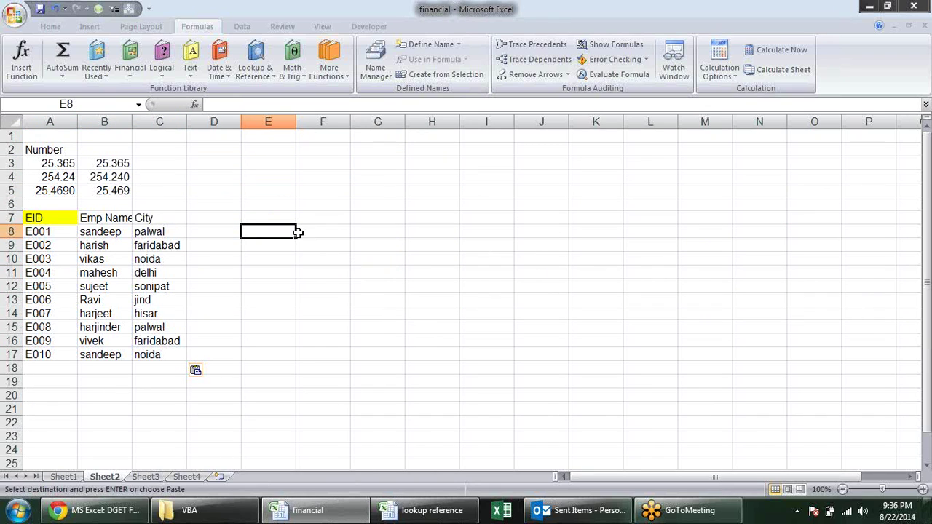
type("=")
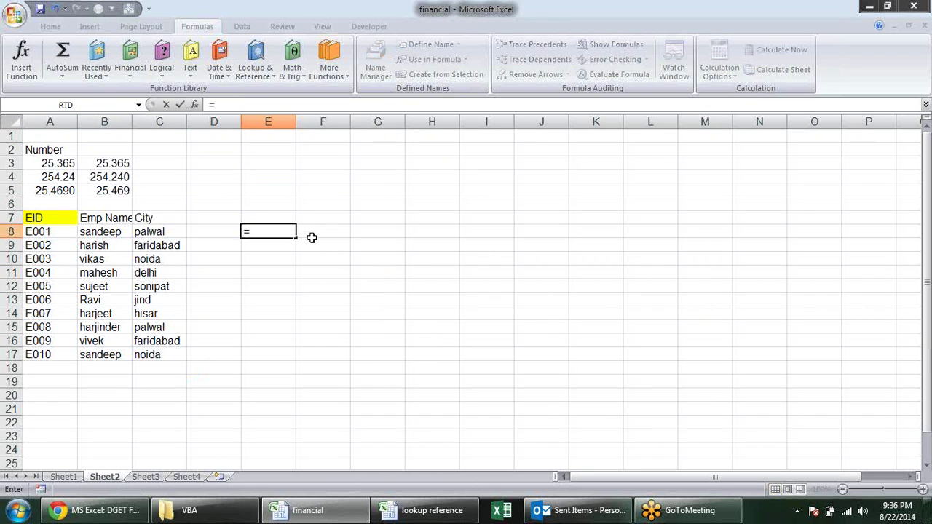
type("dg")
key("Tab")
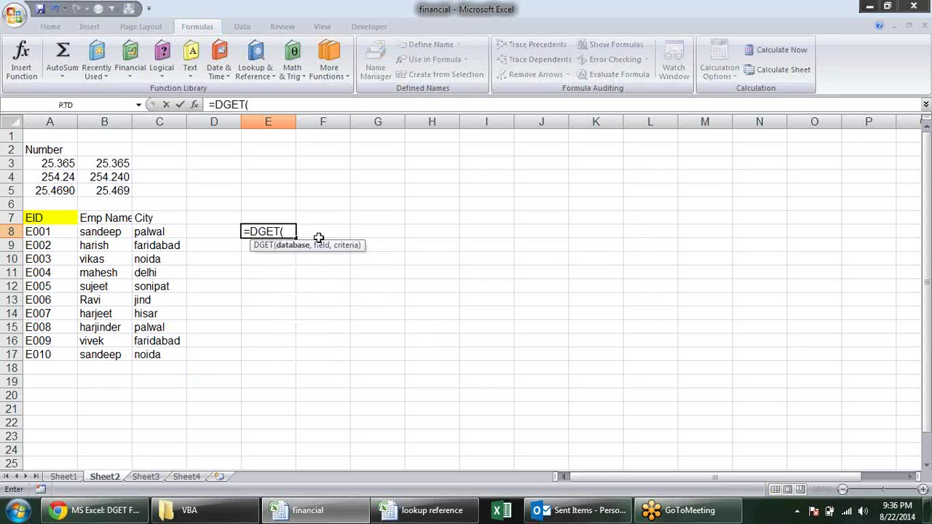
left_click_drag(48, 218, 158, 355)
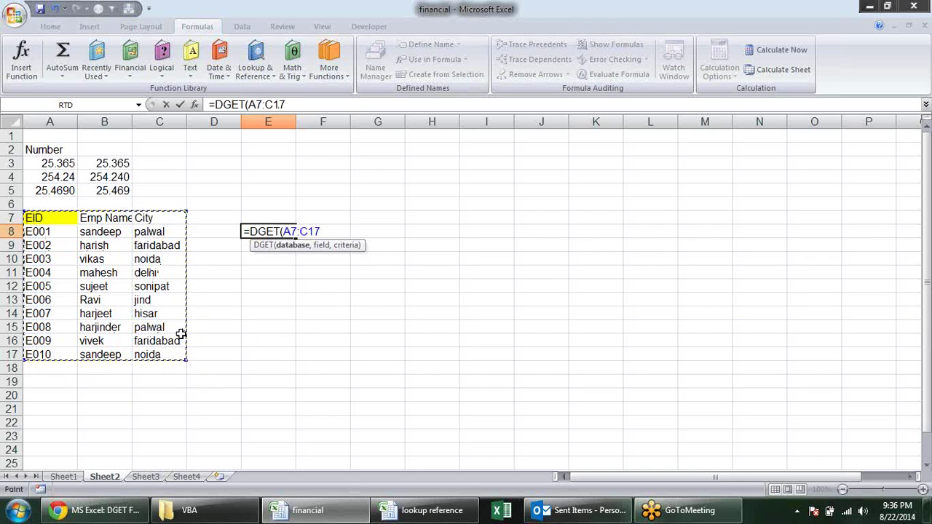
type(",")
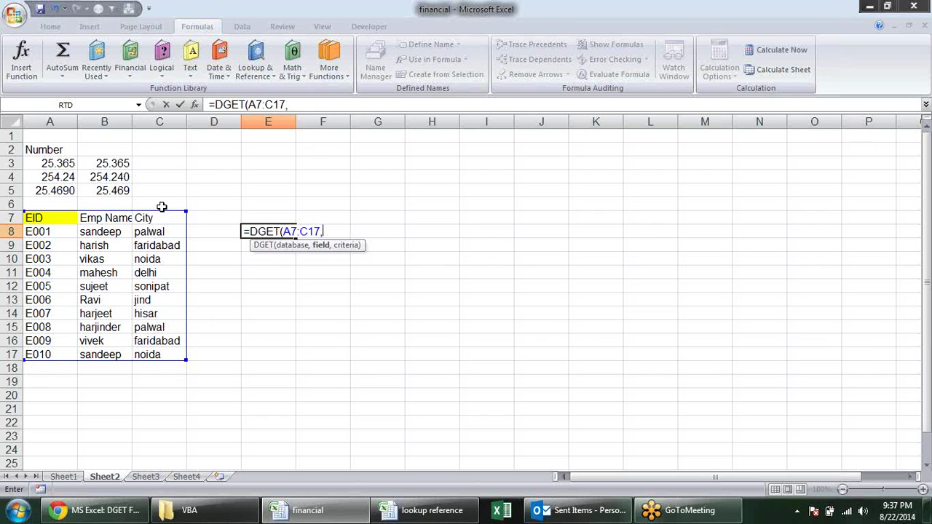
left_click(115, 219)
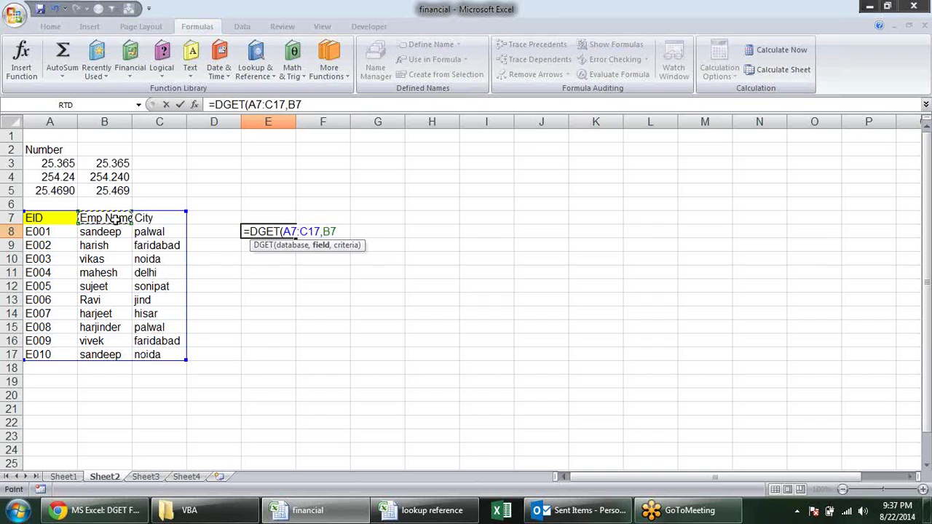
type(",")
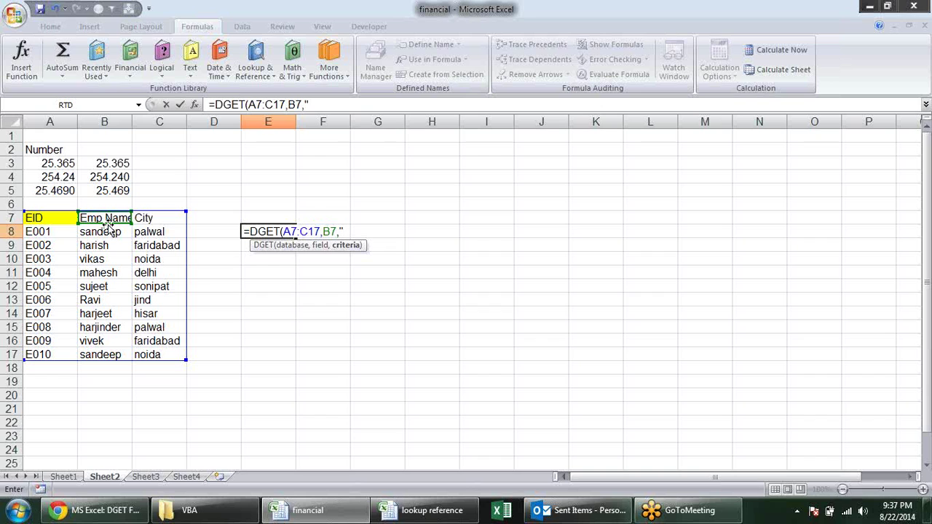
left_click(155, 222)
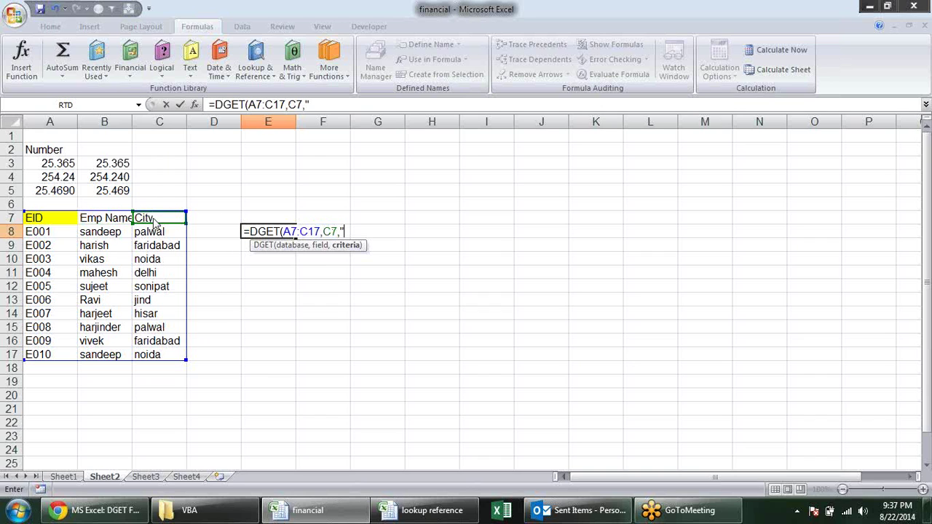
key("Escape")
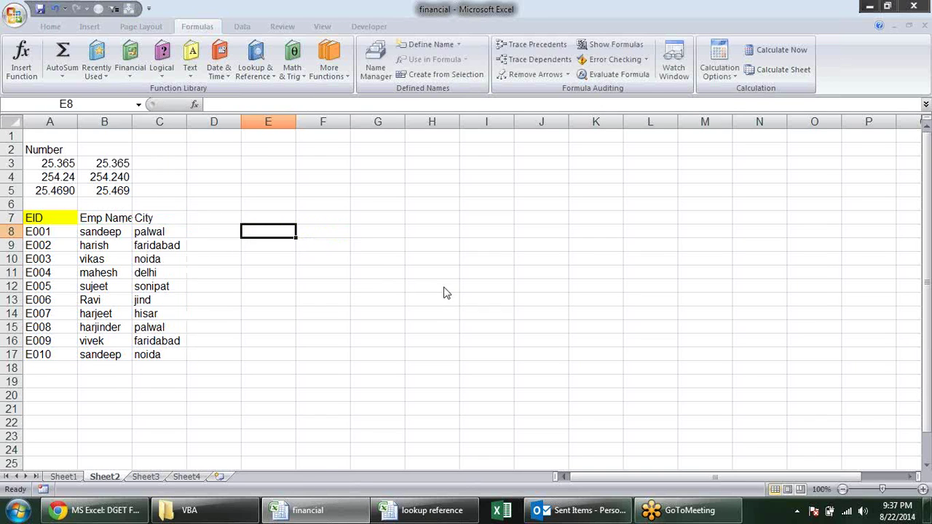
key("ctrl+Tab")
key("ctrl+Tab")
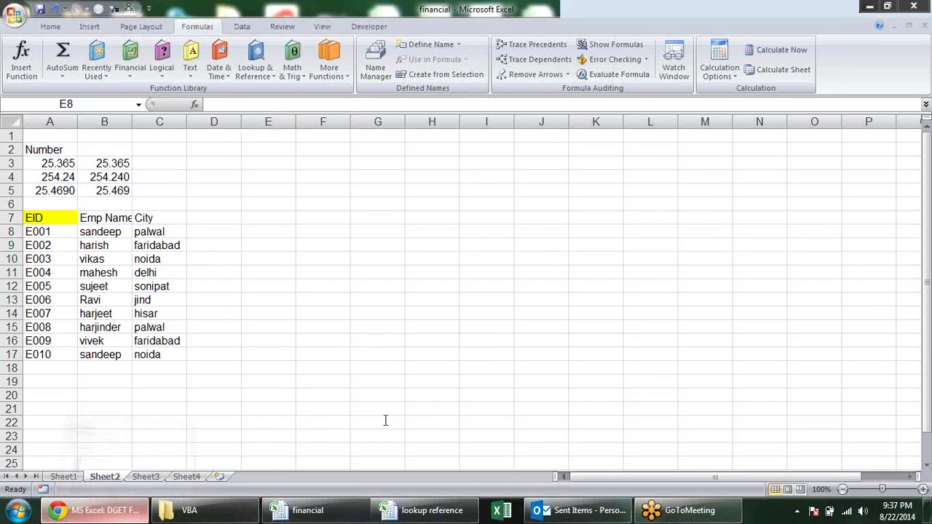
Return to Tech on the Net's DGET examples and examine the A4:D8 range and field name in =DGET(A4:D8, "Unit Cost", A1:A2)
left_click(102, 510)
scroll(386, 308, "down", 4)
scroll(389, 304, "down", 2)
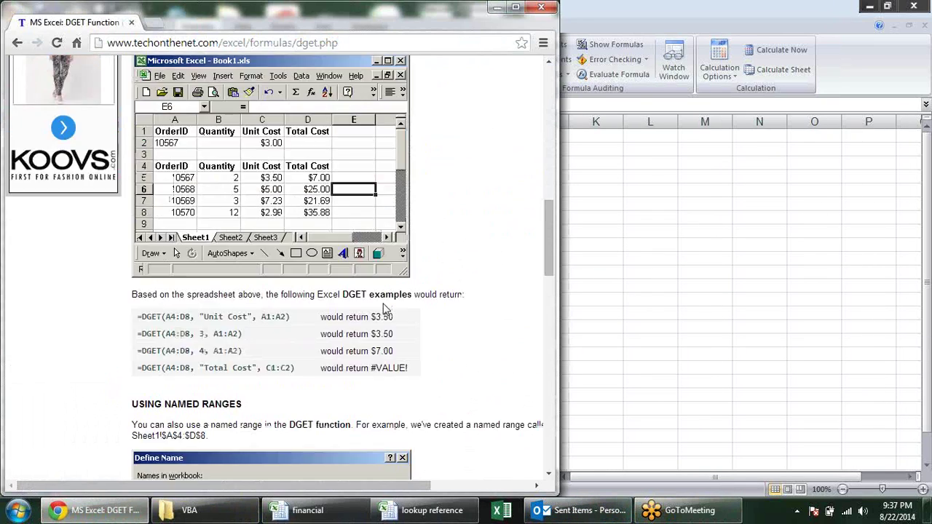
left_click_drag(191, 317, 165, 317)
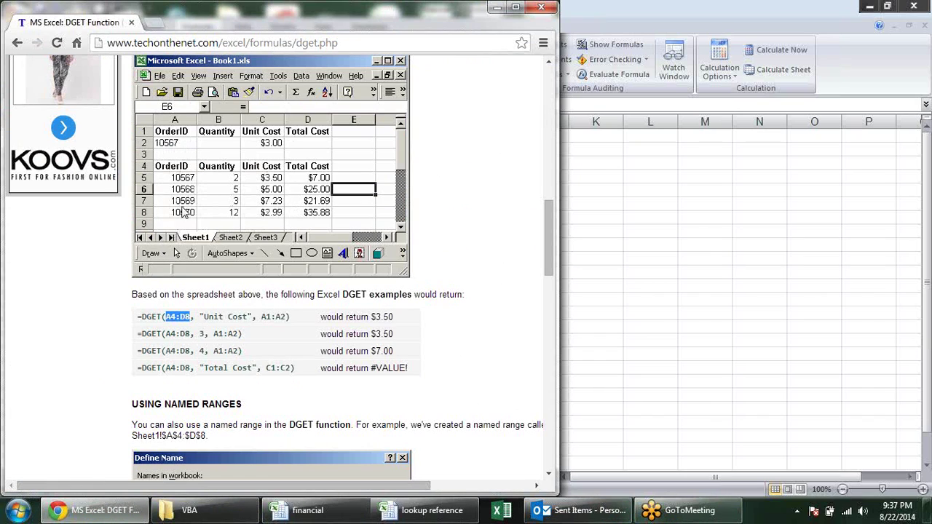
left_click_drag(252, 317, 226, 317)
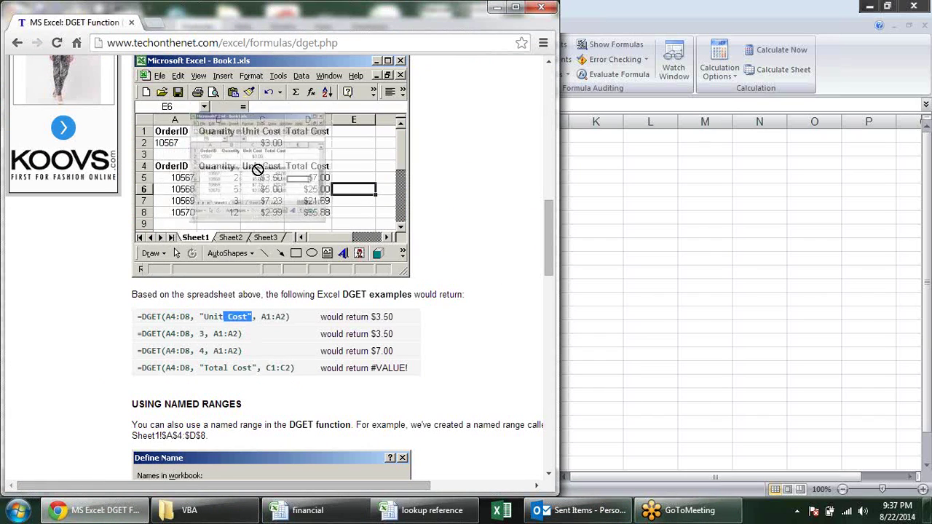
left_click(286, 318)
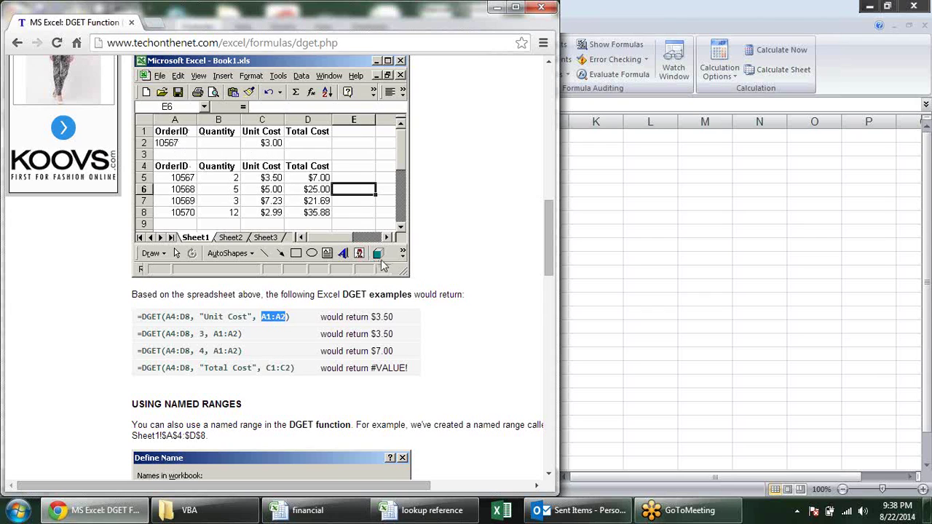
Copy the EID, Emp Name and City headers into F7:H7 and widen column G
scroll(381, 262, "down", 3)
scroll(380, 259, "down", 4)
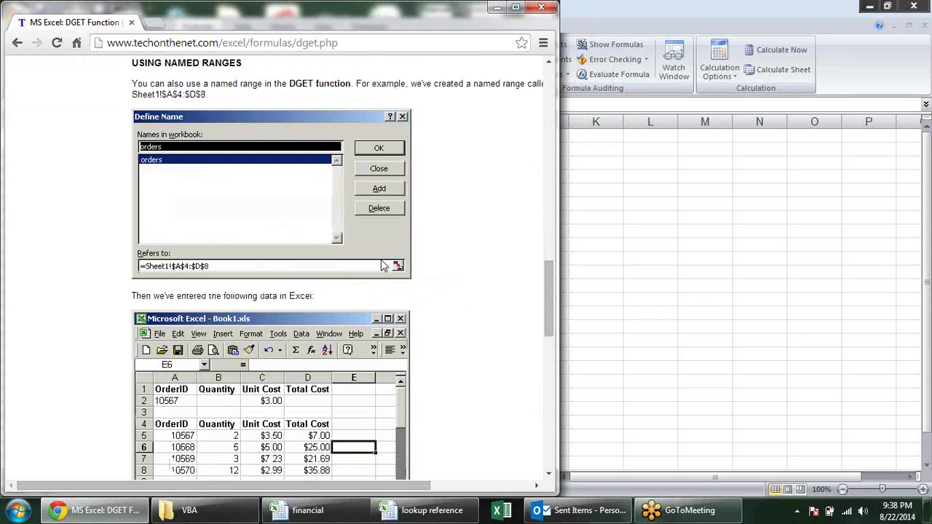
scroll(380, 275, "up", 2)
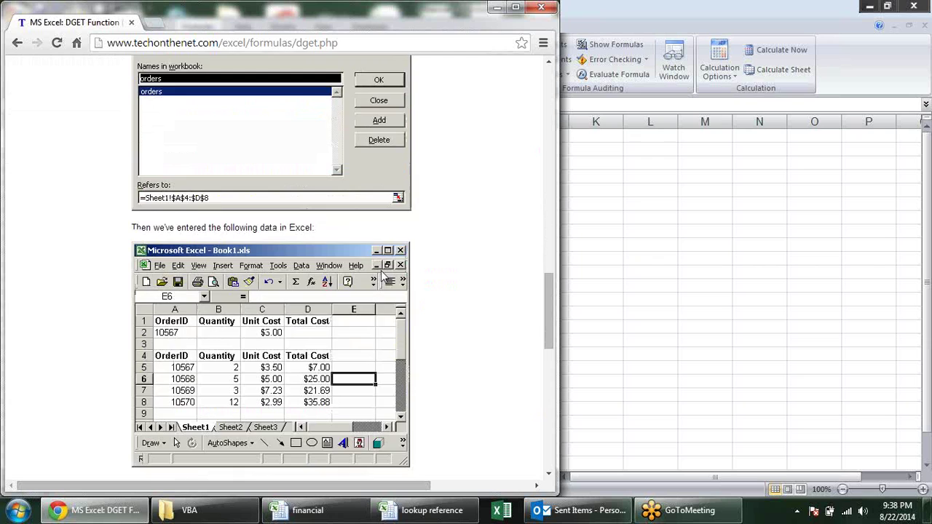
scroll(381, 276, "up", 1)
scroll(382, 272, "up", 2)
scroll(384, 270, "up", 2)
scroll(381, 269, "up", 1)
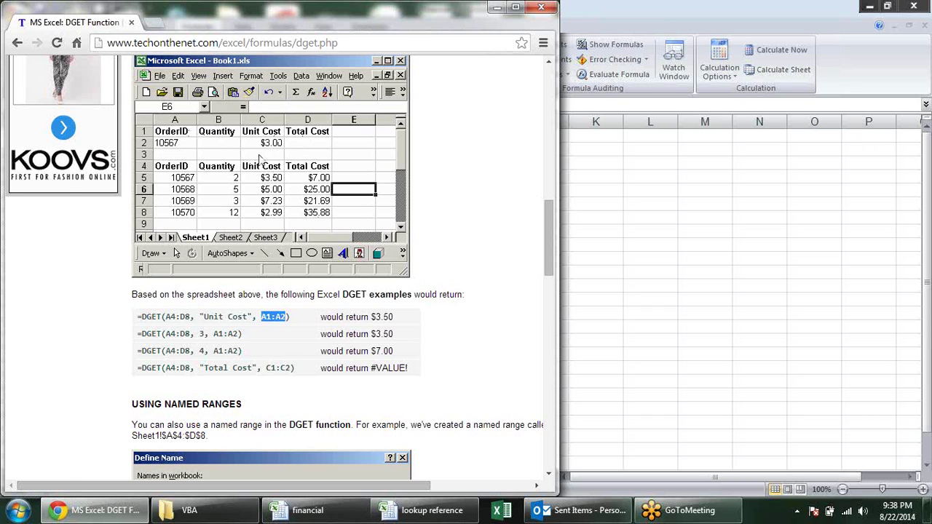
scroll(327, 175, "up", 10)
scroll(356, 193, "up", 5)
scroll(379, 209, "up", 3)
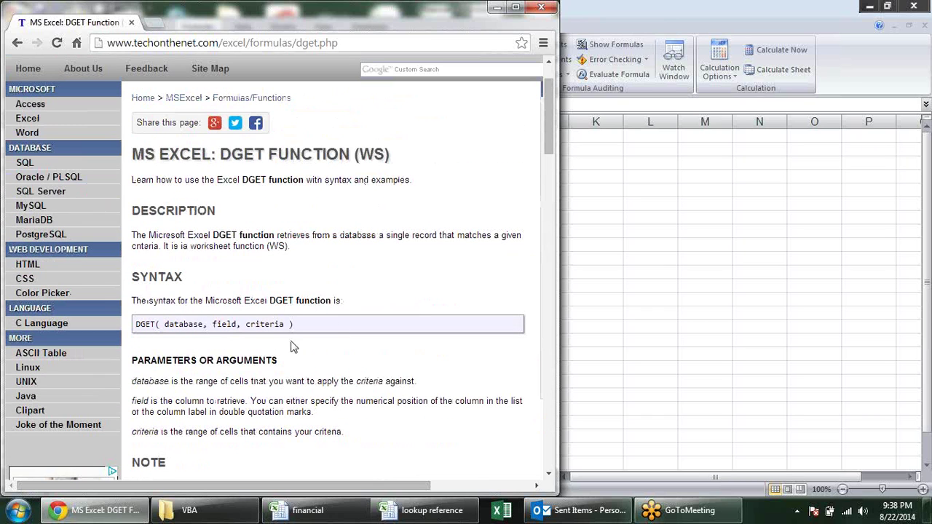
key("alt+Tab")
left_click_drag(48, 218, 143, 218)
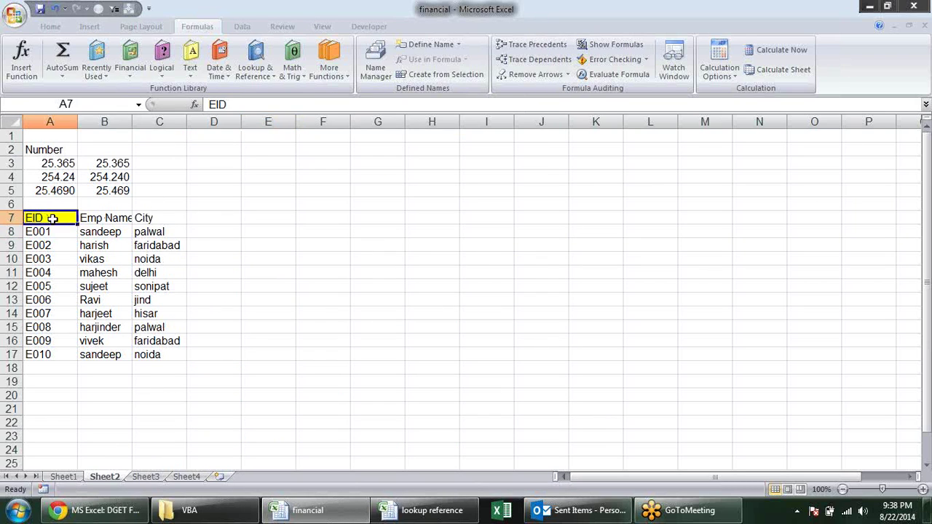
key("ctrl+c")
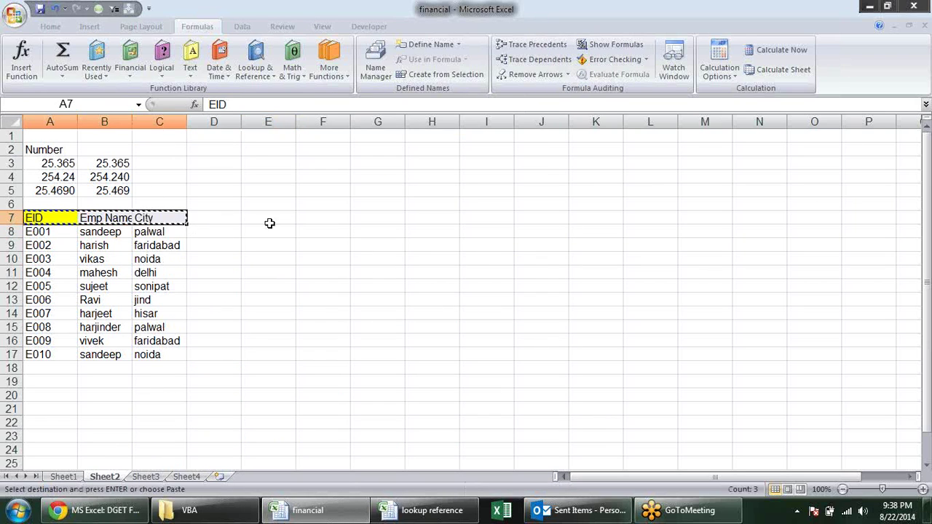
left_click(303, 217)
key("ctrl+v")
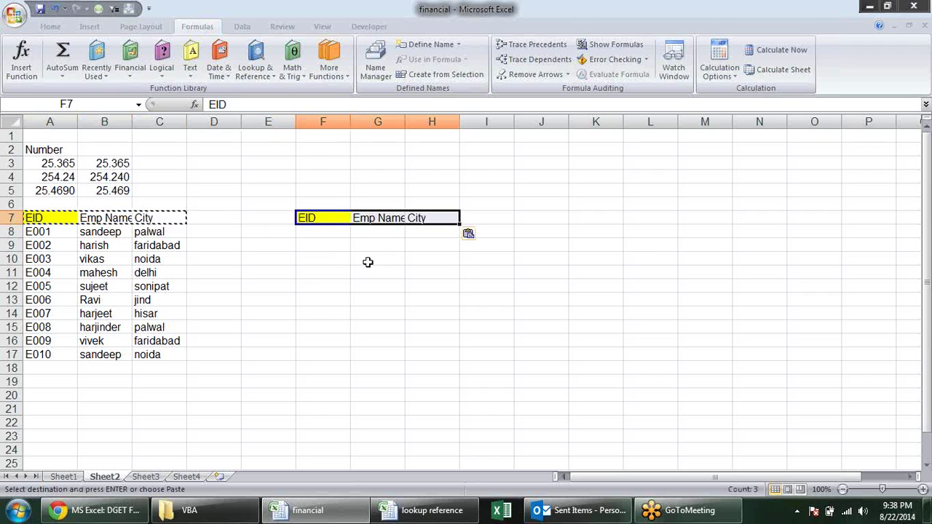
left_click(444, 256)
left_click_drag(403, 122, 409, 122)
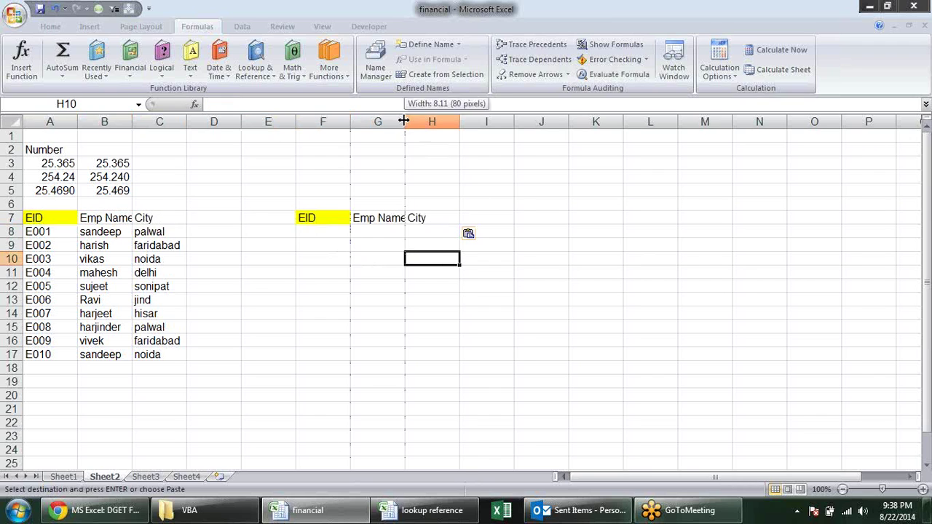
Copy employee ID E003 into F8 as the criteria value
left_click(52, 260)
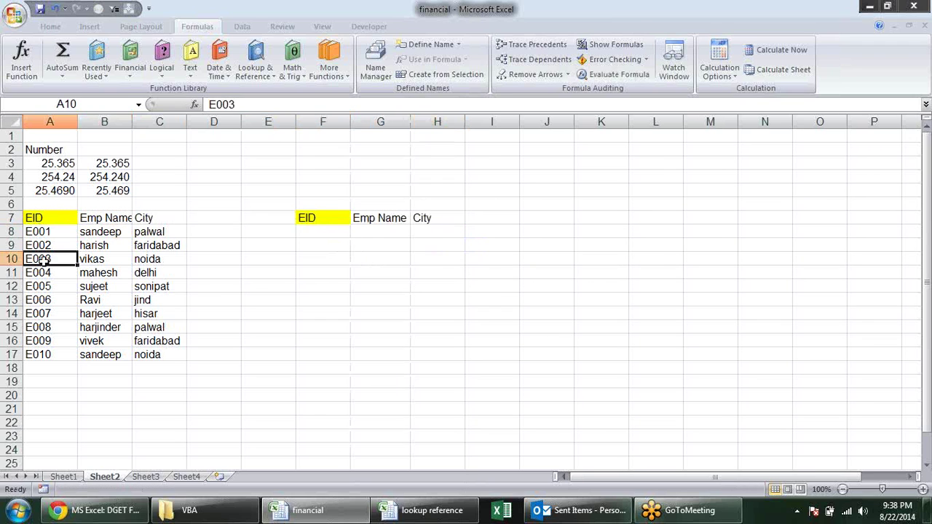
key("ctrl+c")
left_click(336, 232)
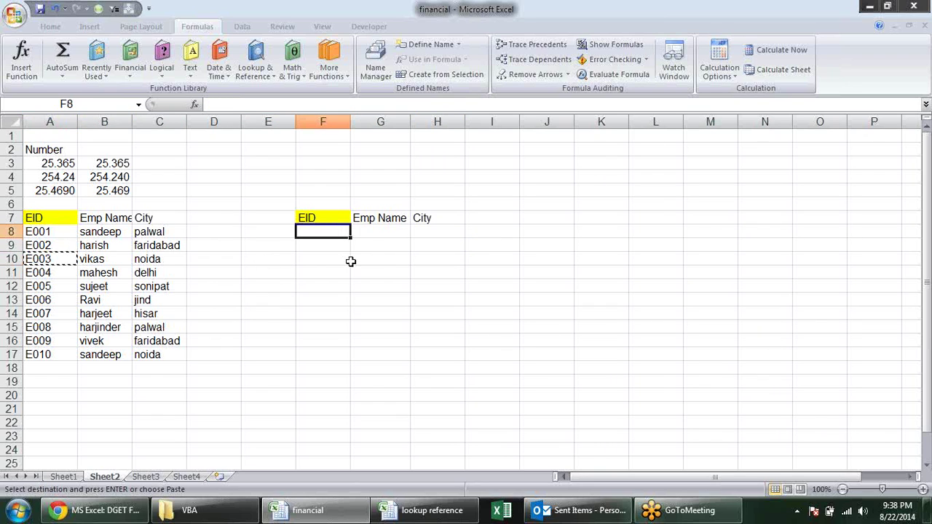
key("ctrl+v")
Enter =DGET(A7:C17,G7,F7:F8) in G8 so it returns the name vikas
left_click(389, 233)
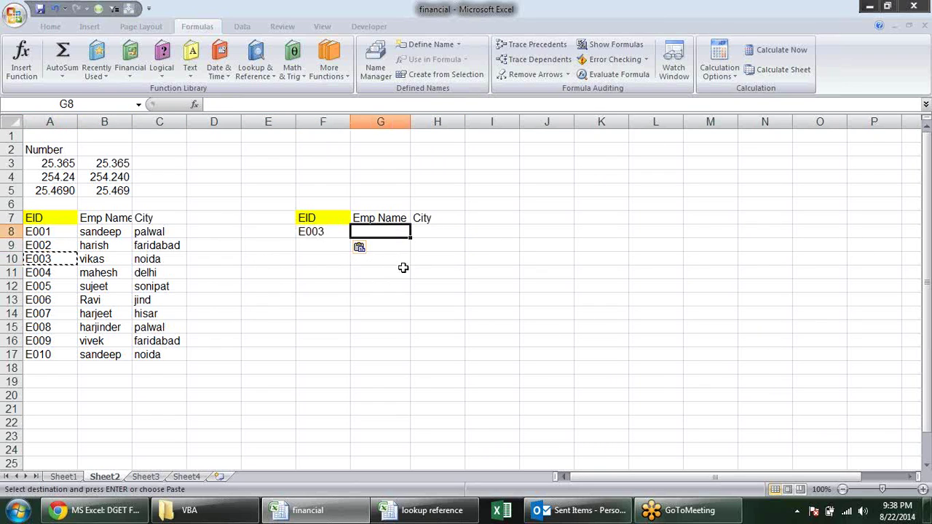
type("=d")
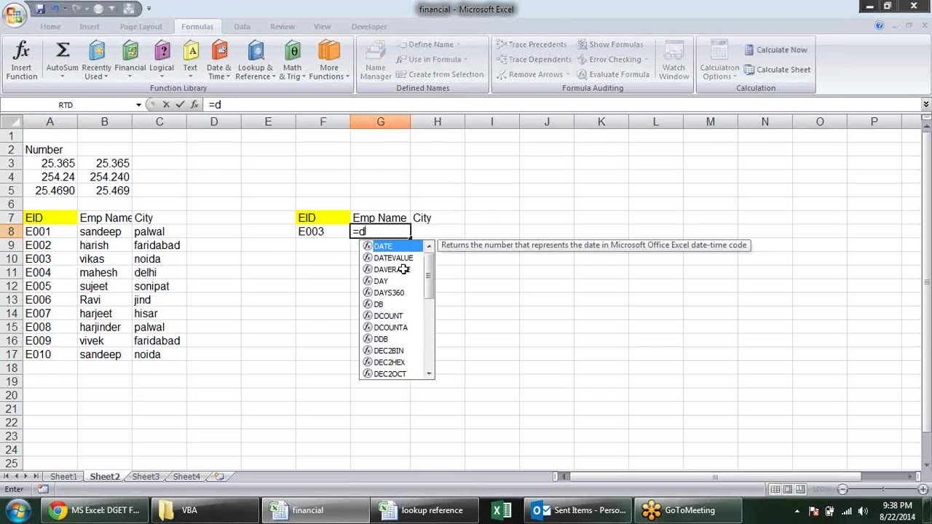
type("ge")
key("Tab")
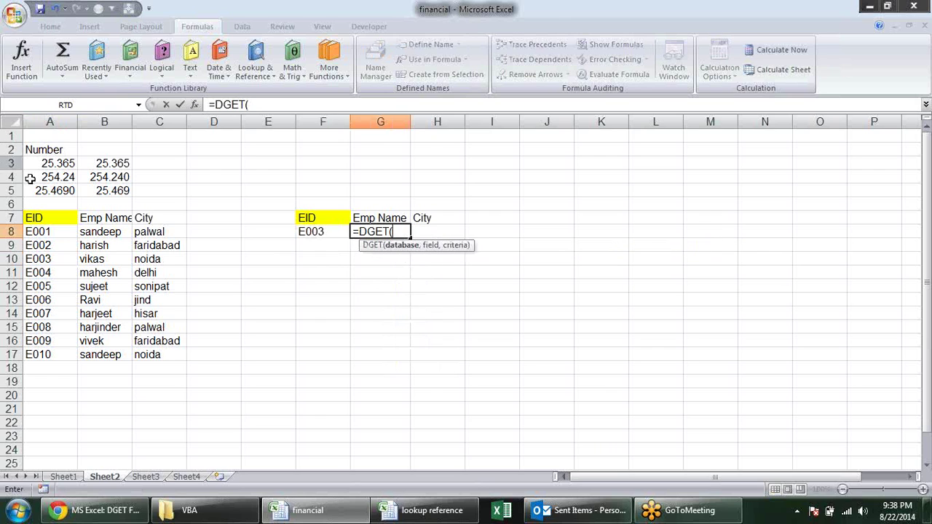
left_click_drag(32, 217, 155, 356)
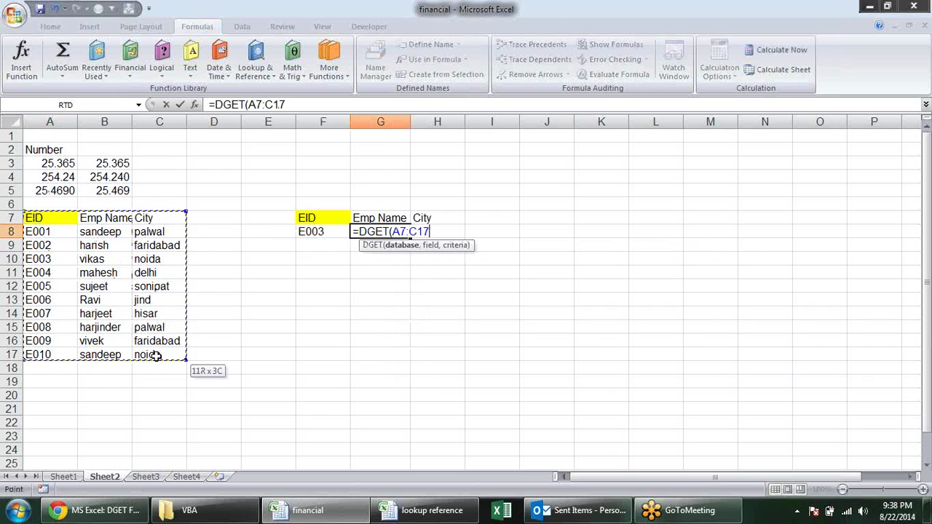
type(",")
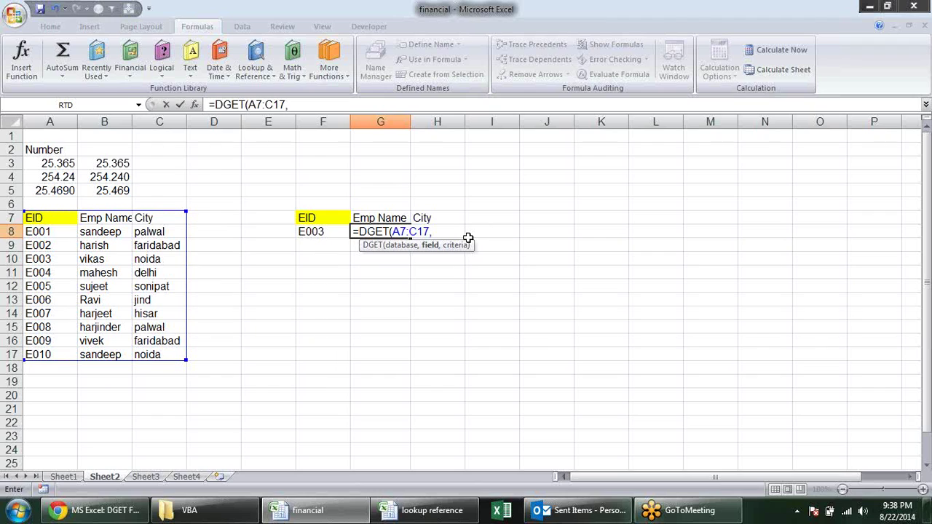
left_click(393, 218)
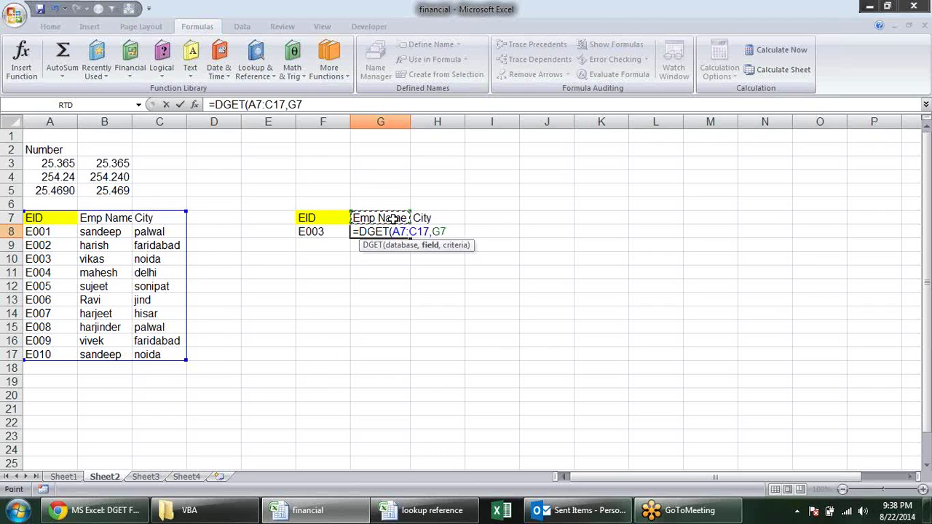
type(",")
left_click(327, 222)
left_click_drag(327, 223, 332, 232)
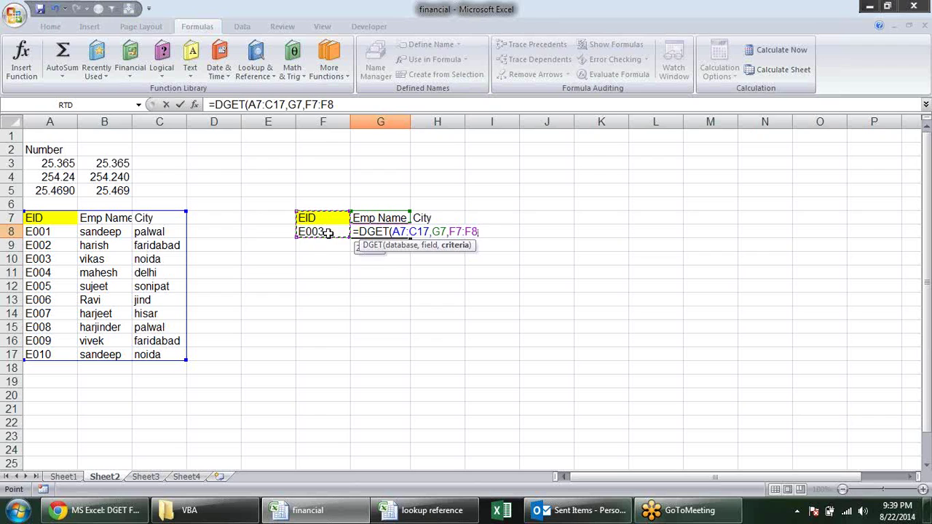
key("Return")
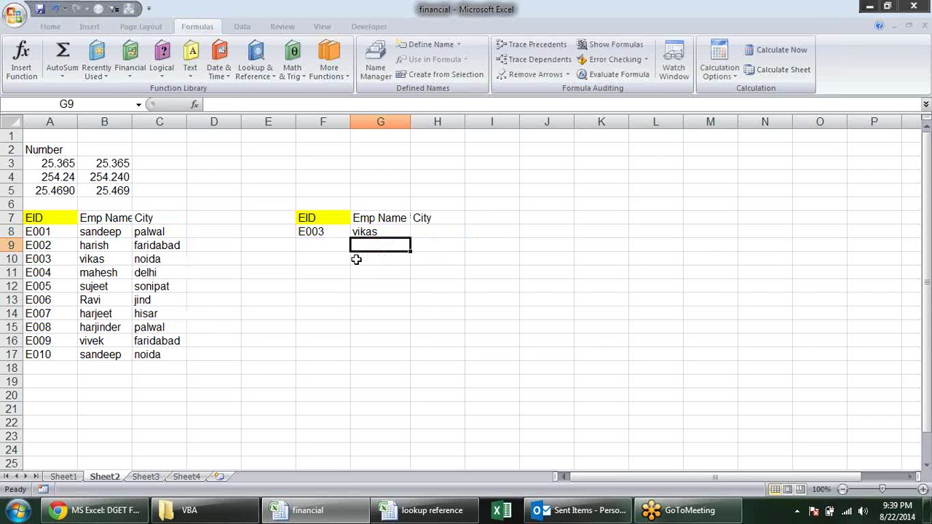
Confirm E003 belongs to vikas and begin a DGET City lookup in H8
left_click(327, 232)
left_click(71, 259)
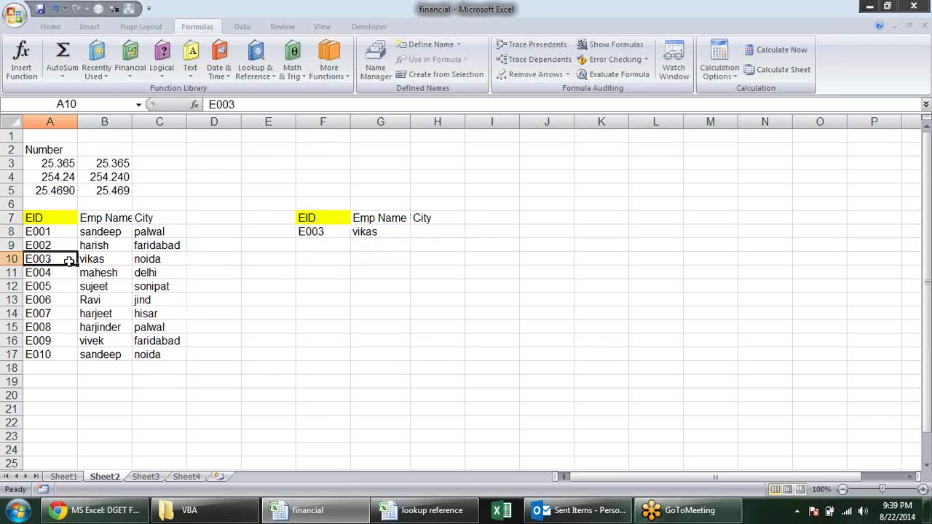
left_click(94, 259)
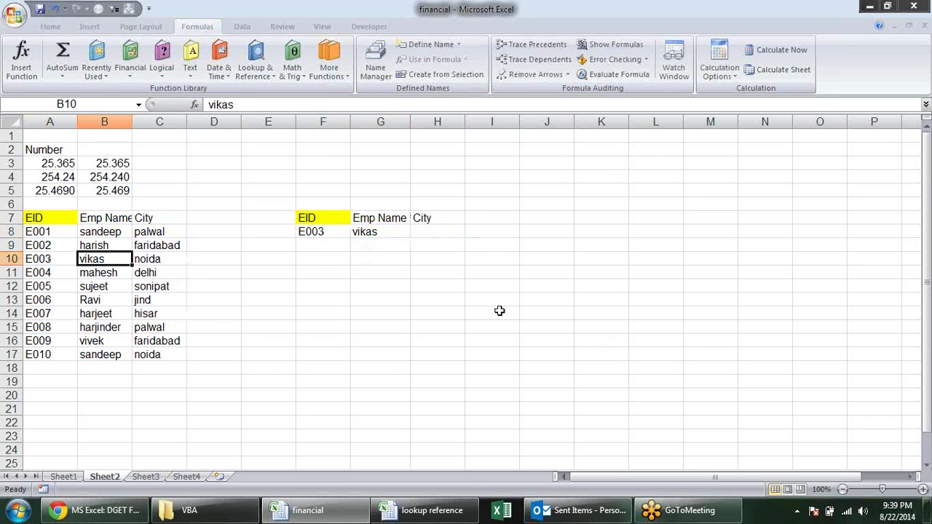
left_click(437, 232)
type("=dg")
key("Tab")
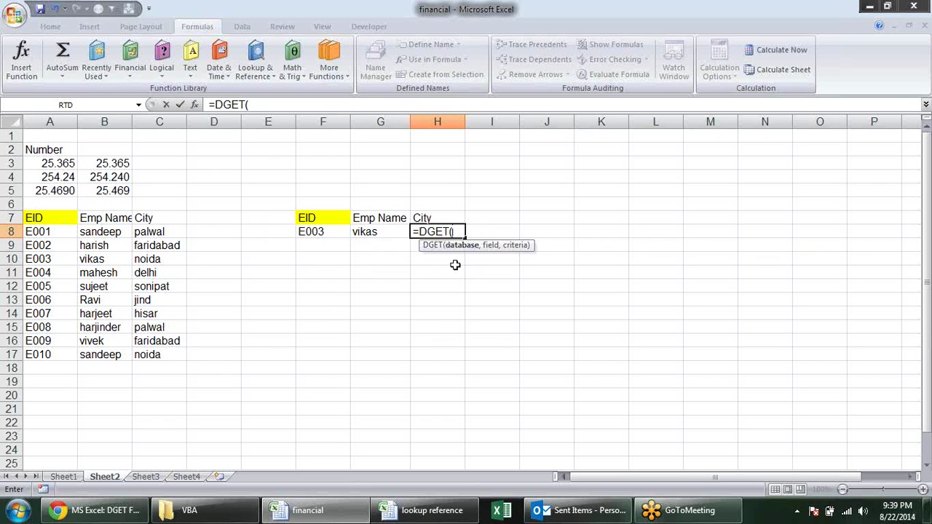
left_click(49, 218)
left_click(158, 245)
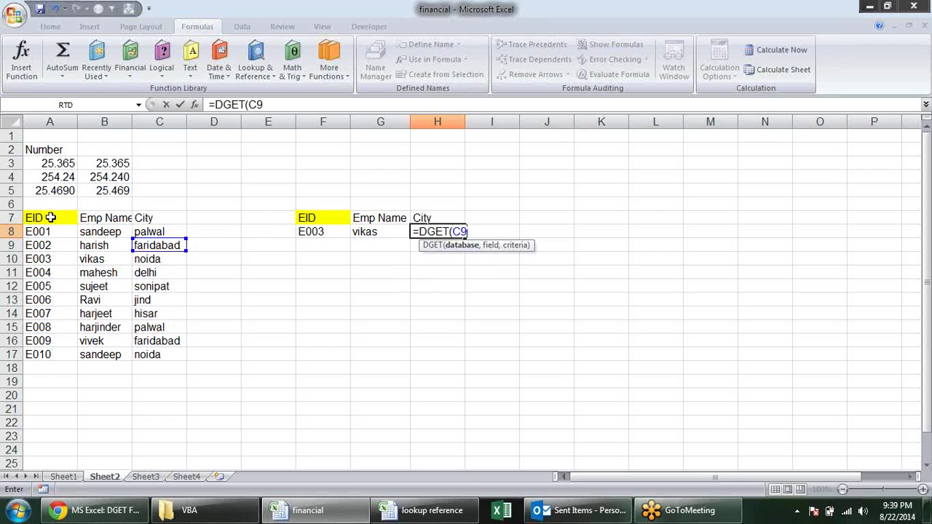
key("Return")
Build H8's DGET from the employee table, the City header field and F8 as criteria
left_click(467, 291)
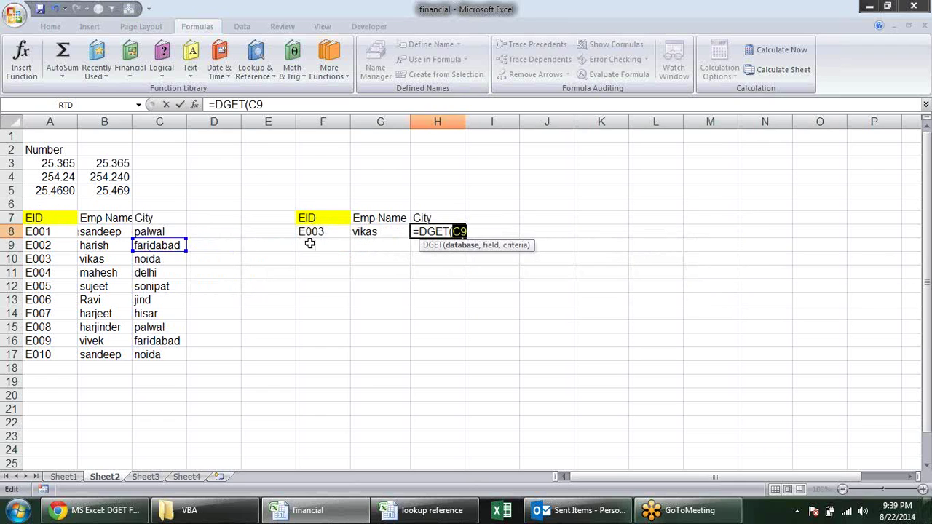
mouse_move(56, 223)
left_mouse_down()
mouse_move(160, 342)
mouse_move(161, 364)
left_mouse_up()
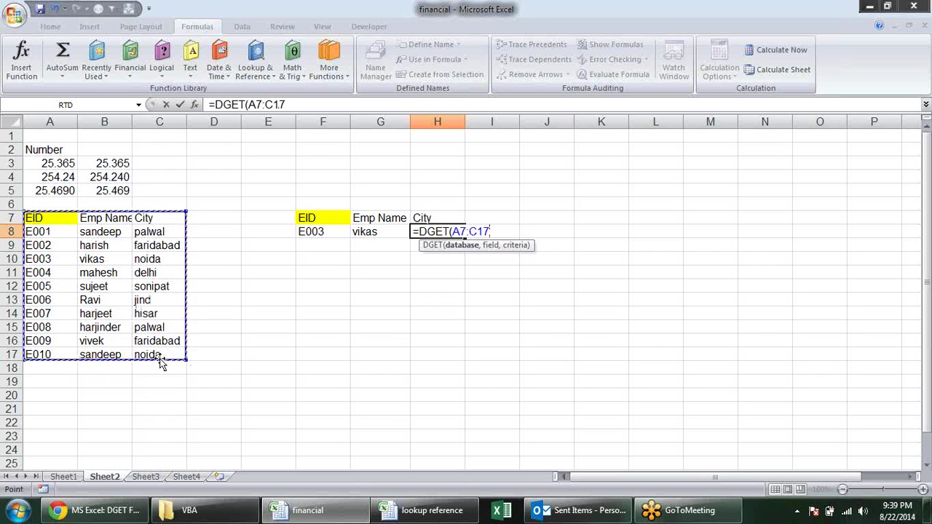
type(",")
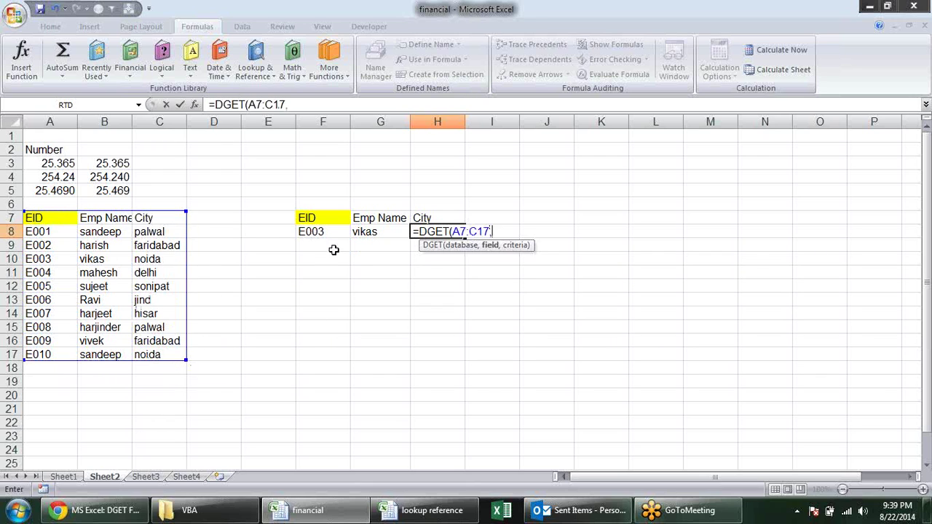
left_click(448, 217)
type(",")
left_click(312, 218)
left_click(313, 231)
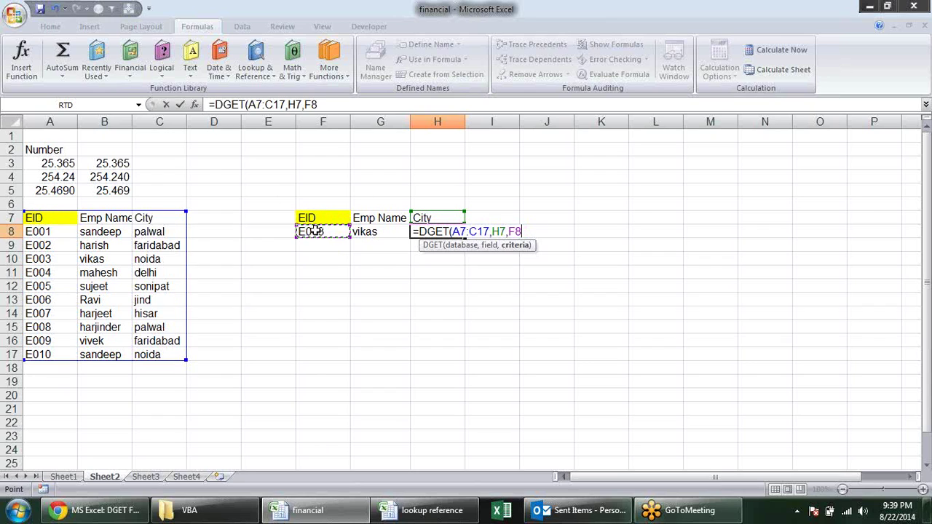
key("Return")
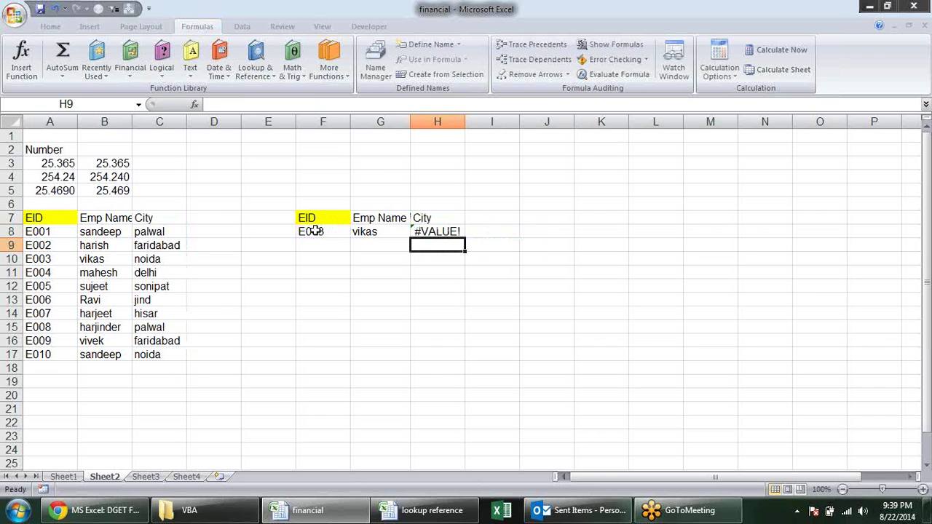
Correct H8's criteria range to F7:F8 so it returns noida
left_click(435, 229)
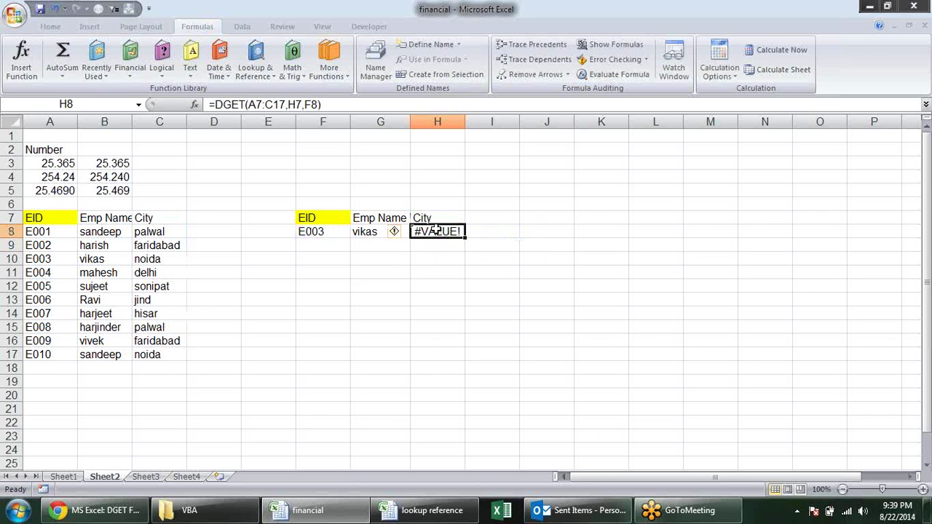
double_click(436, 230)
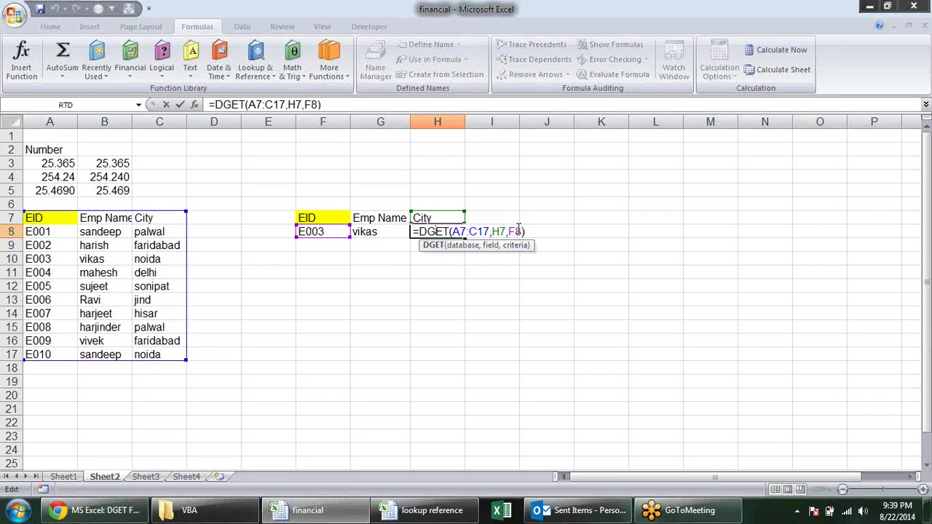
left_click(513, 231)
left_click(481, 231)
left_click(520, 230)
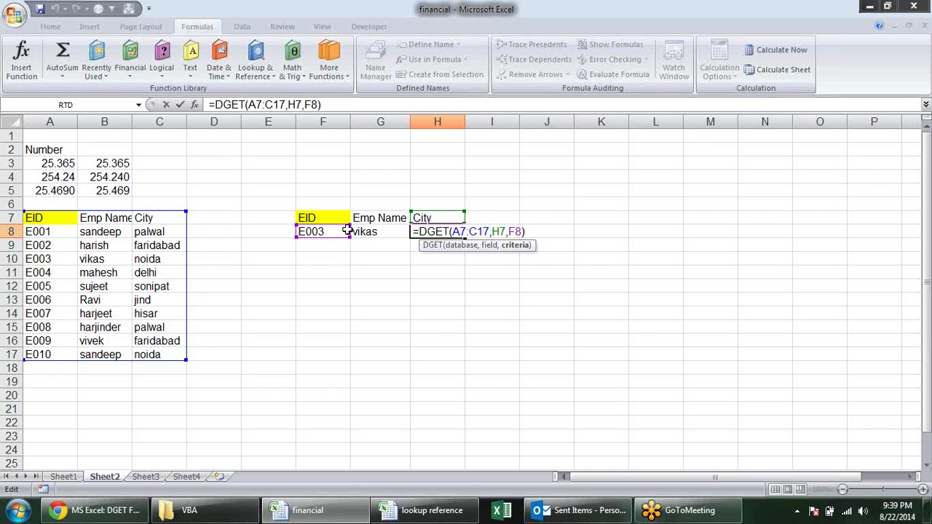
left_click_drag(348, 228, 348, 216)
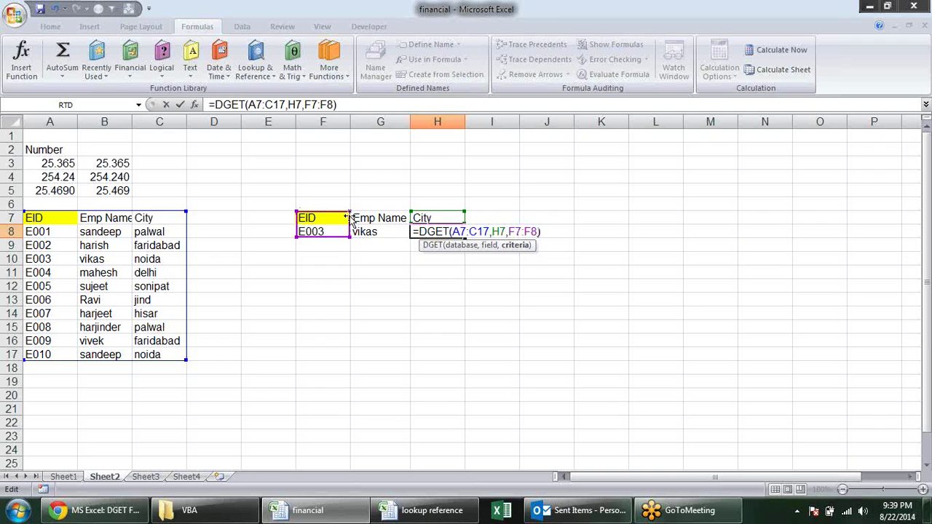
key("Return")
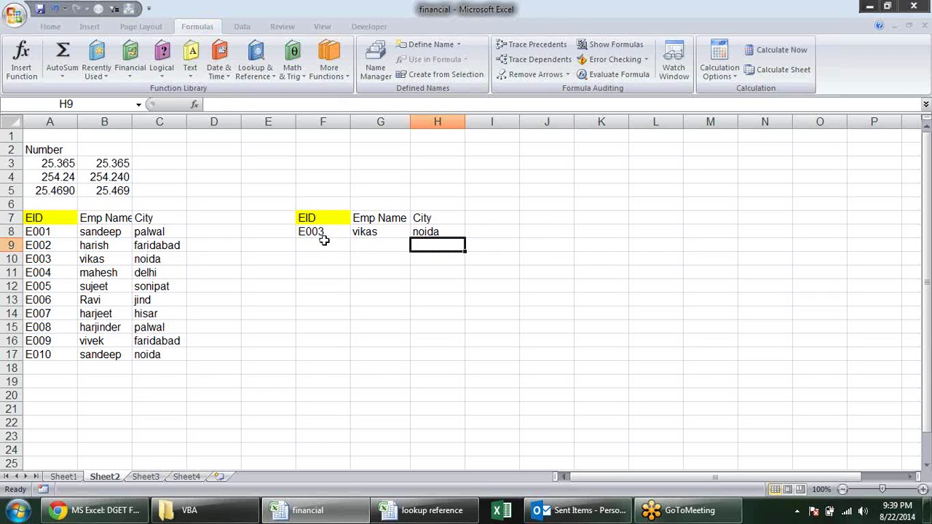
Review G8's DGET formula, which still returns vikas
left_click(46, 272)
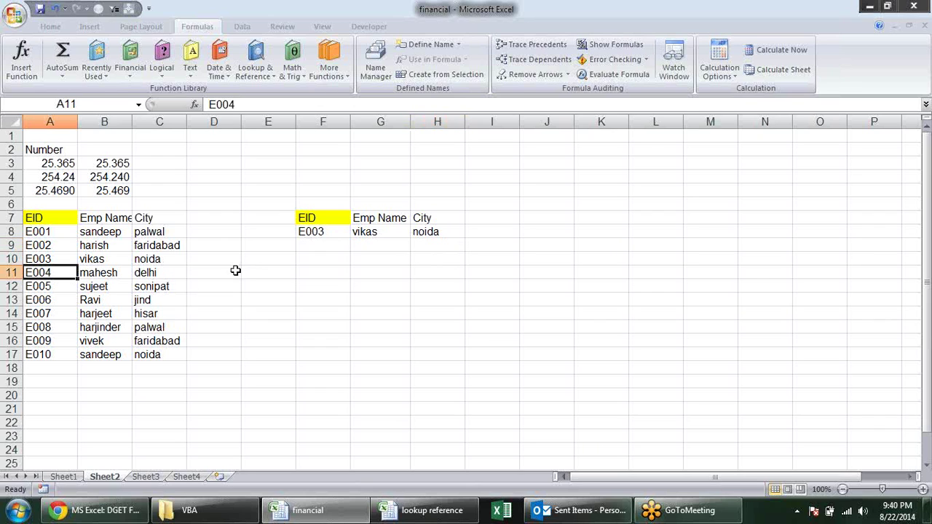
left_click(343, 231)
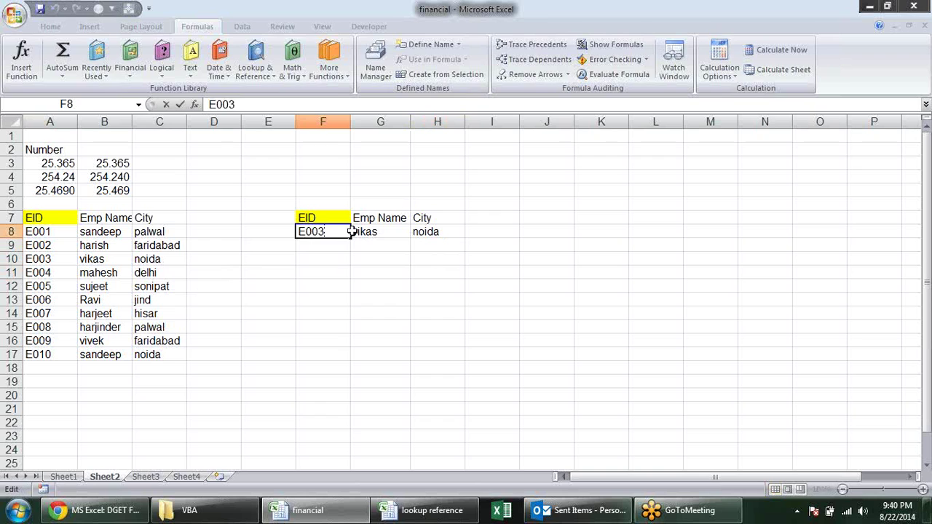
left_click(404, 233)
double_click(397, 233)
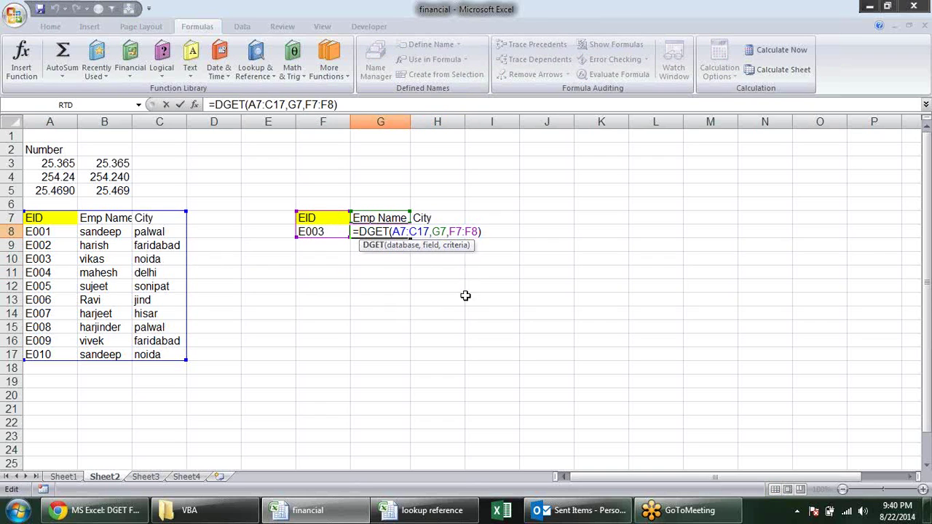
key("Escape")
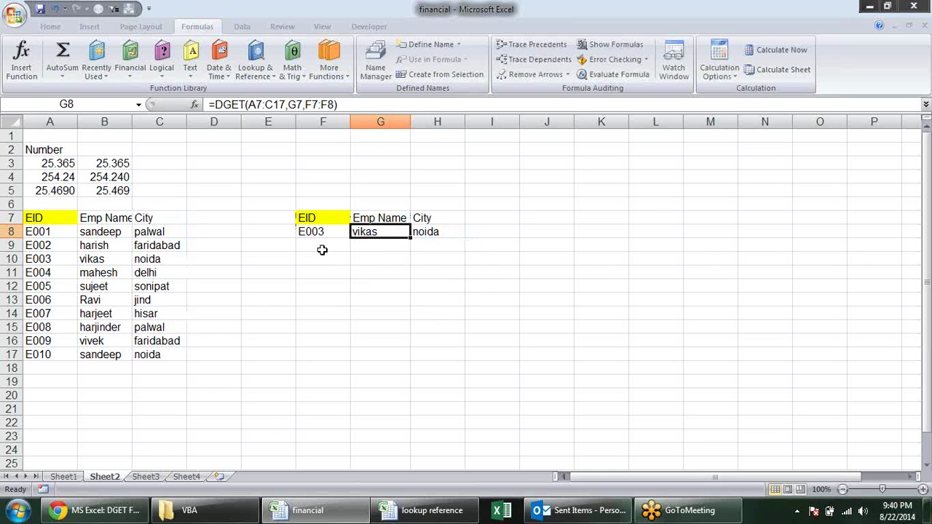
key("alt+Tab")
Go back to the functions index and read the DSUM page's worked example
left_click(17, 43)
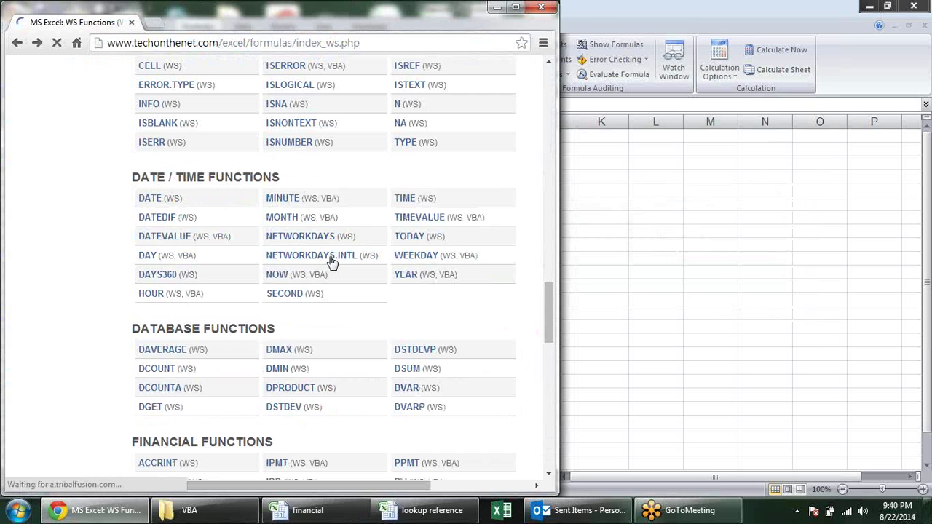
scroll(289, 328, "down", 1)
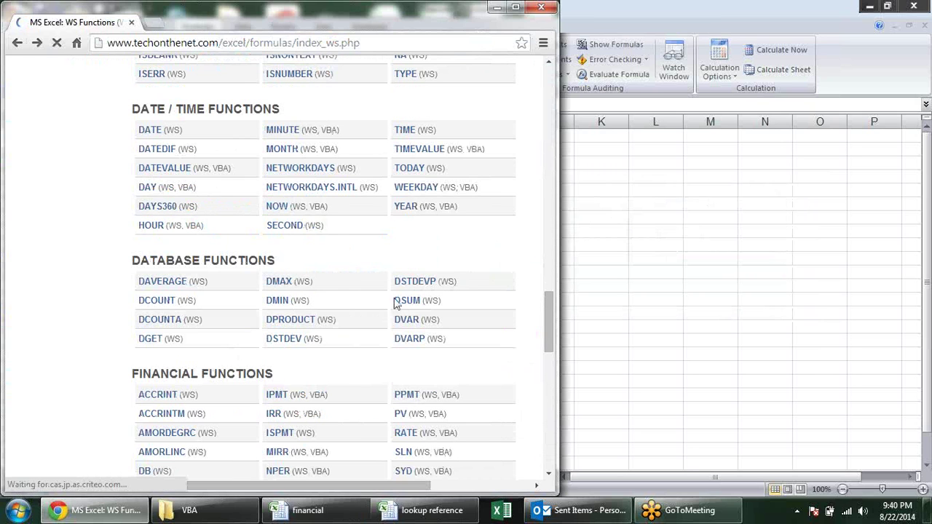
left_click(418, 302)
scroll(391, 289, "down", 5)
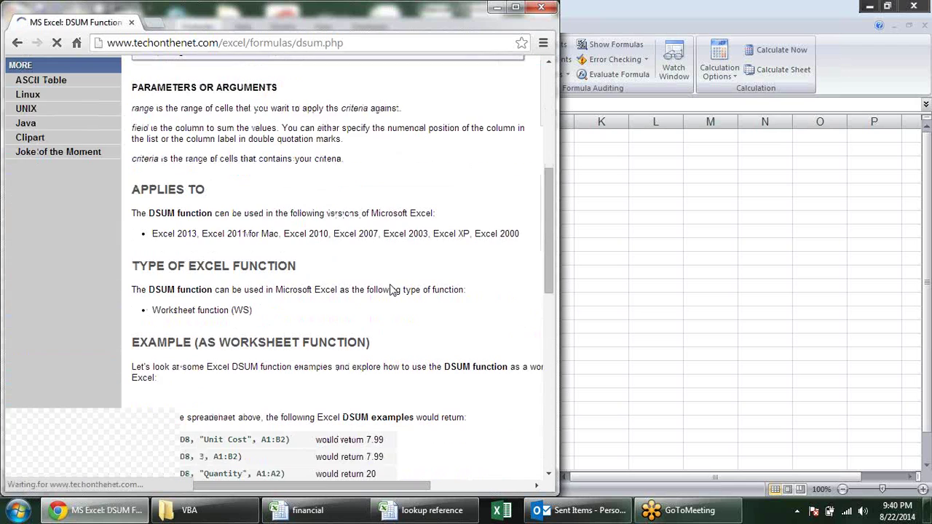
scroll(389, 289, "down", 3)
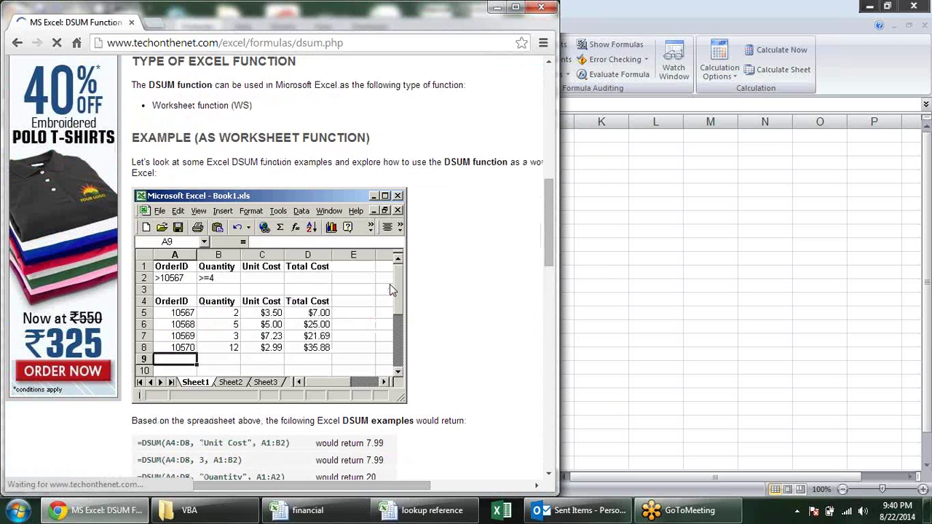
key("alt+Tab")
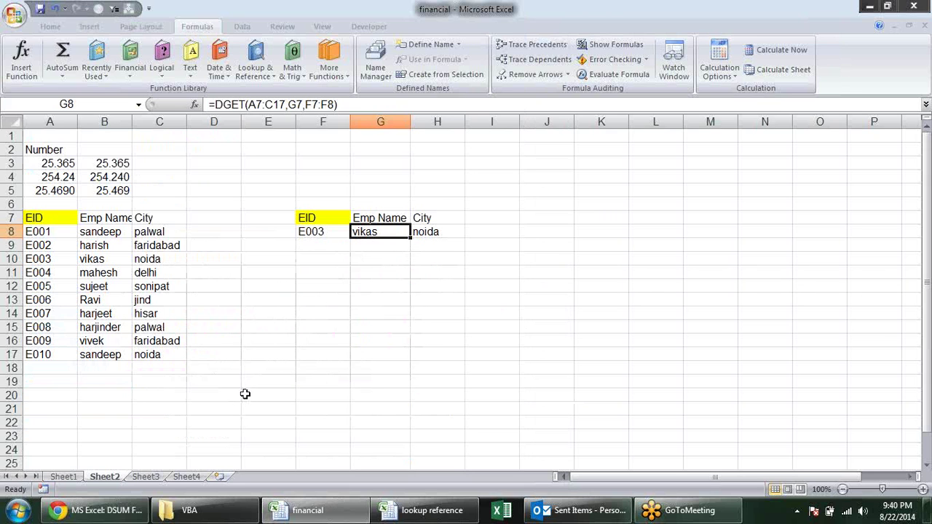
Copy the Sales1 column from the lookup reference workbook into D7 of the financial workbook
key("alt+Tab")
key("alt+Tab")
left_click(399, 514)
left_click(399, 514)
left_click_drag(235, 136, 240, 274)
key("ctrl+c")
key("ctrl+Tab")
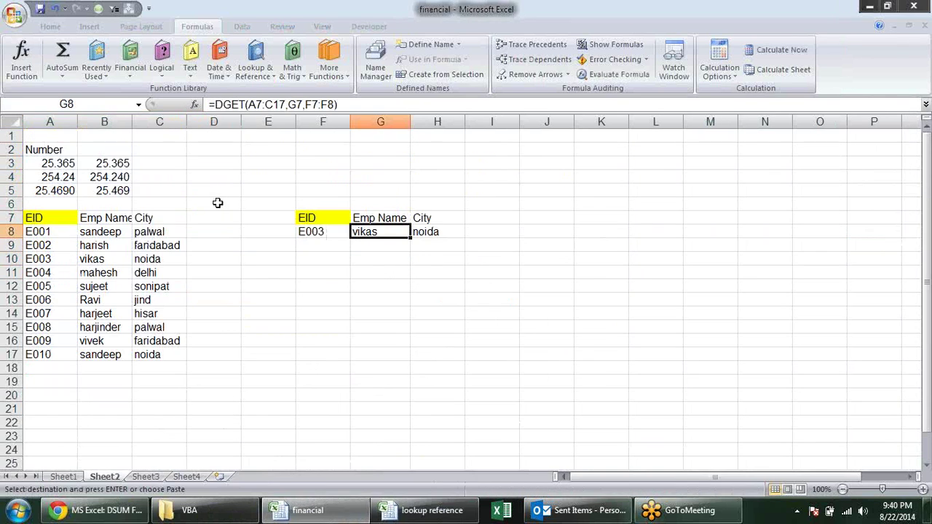
left_click(214, 216)
key("ctrl+v")
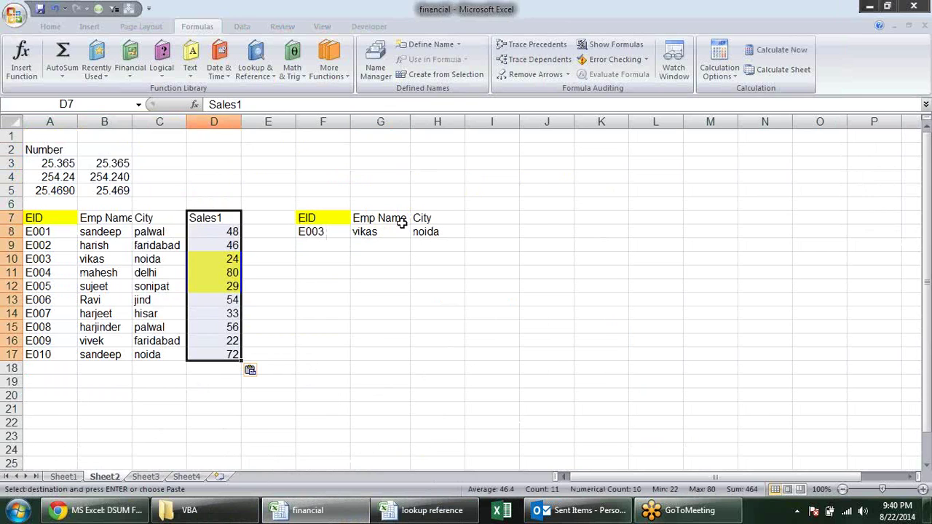
Copy the Sales1 header into I7 as a criteria heading
left_click(229, 216)
key("ctrl+c")
left_click(482, 220)
key("ctrl+v")
left_click(483, 247)
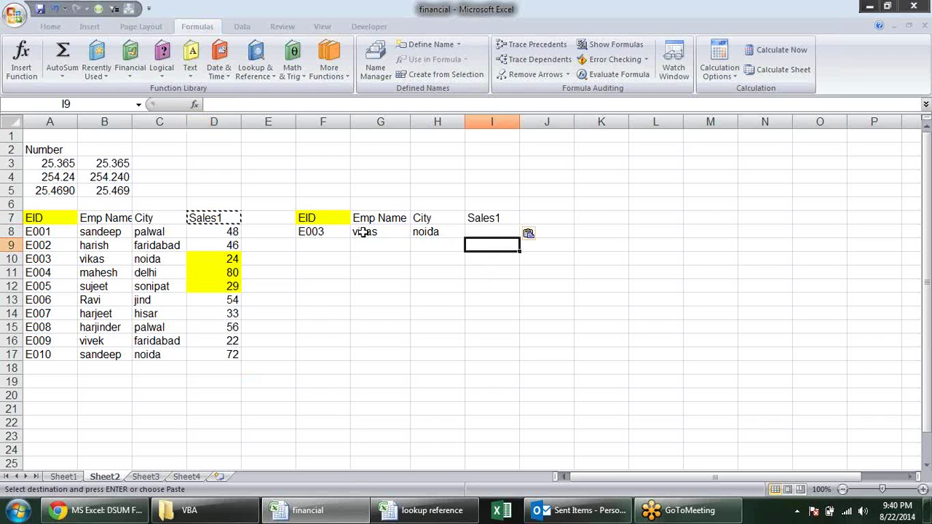
Clear F8:H8 and enter sandeep as the Emp Name criterion in G8
left_click_drag(364, 231, 419, 231)
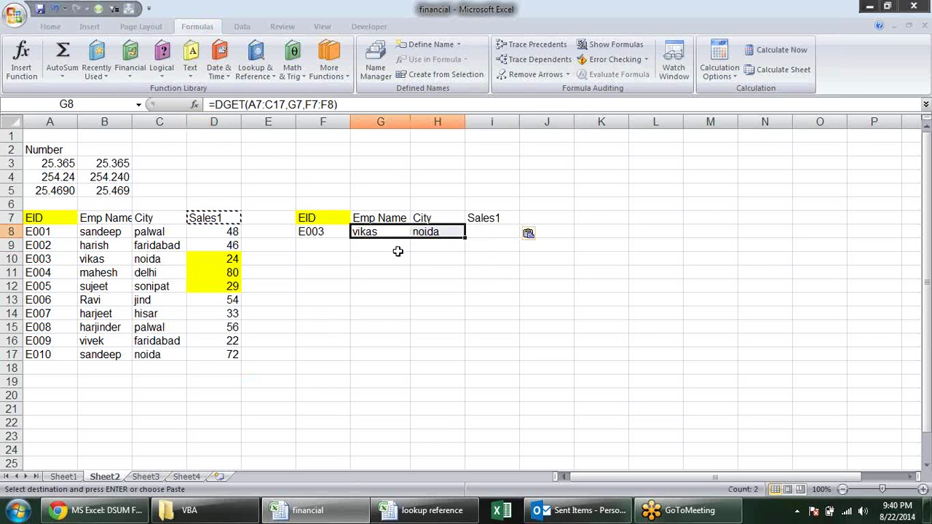
key("Delete")
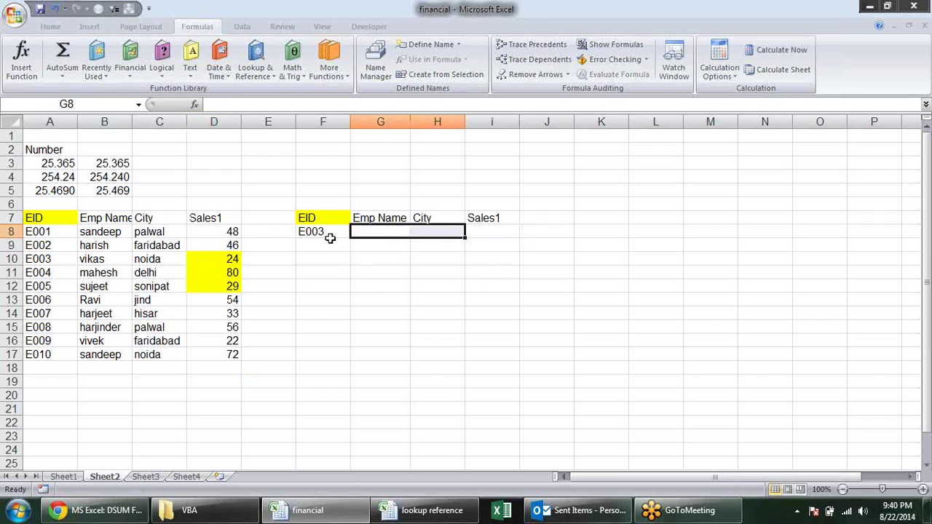
left_click(327, 231)
key("Delete")
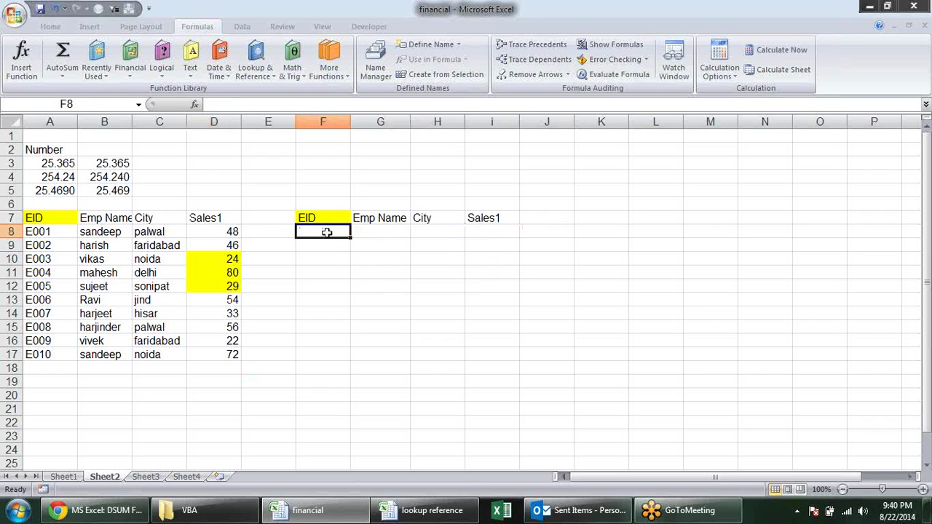
left_click(378, 227)
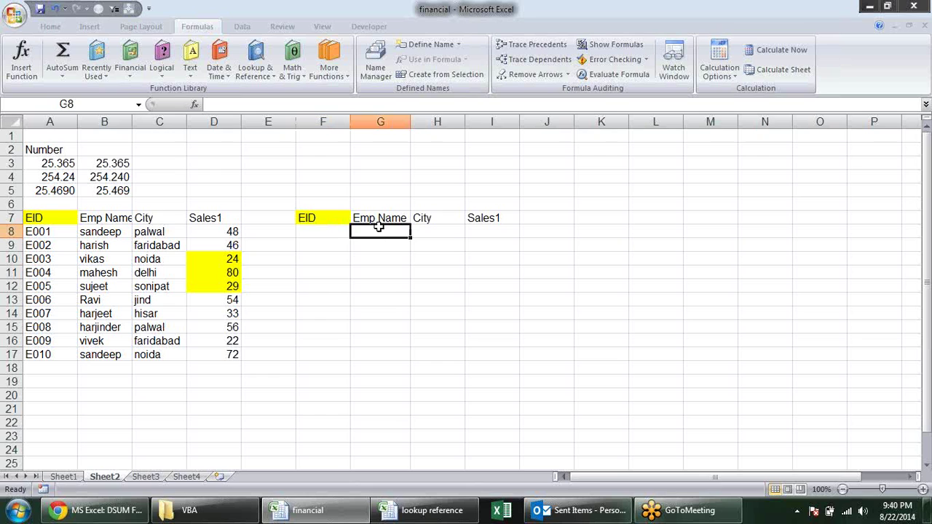
type("s")
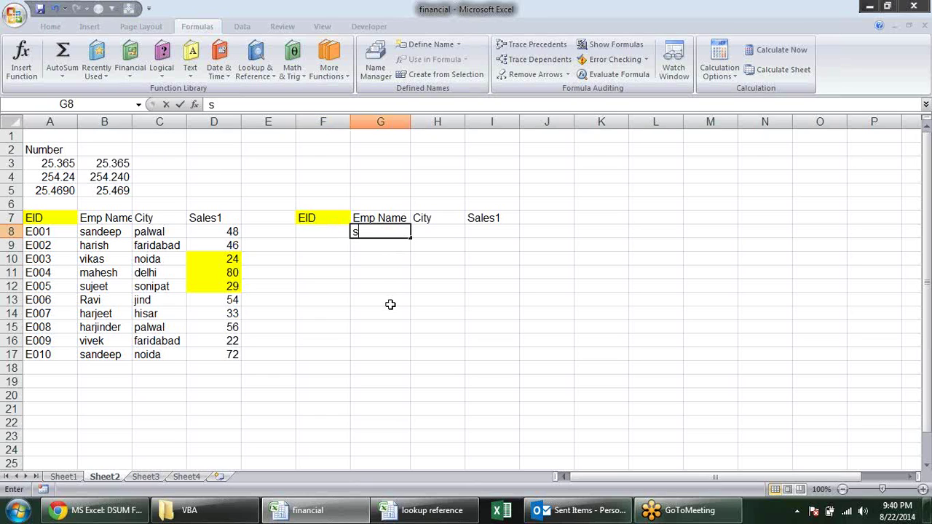
type("andeep")
key("Return")
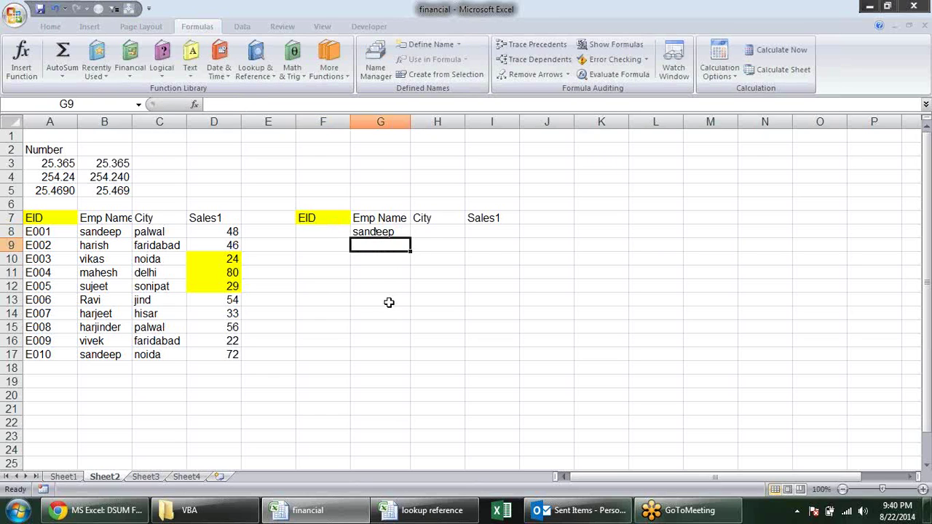
left_click(480, 229)
Enter =DSUM(B7:D17,I7,G7:G8) in I8, totalling sandeep's Sales1 as 120
type("=dsu")
key("Tab")
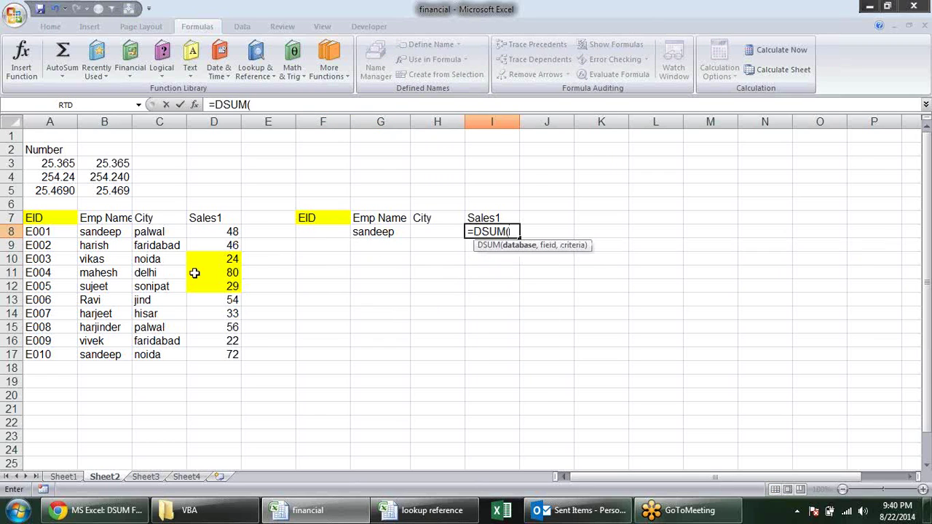
left_click_drag(46, 219, 214, 364)
type(",")
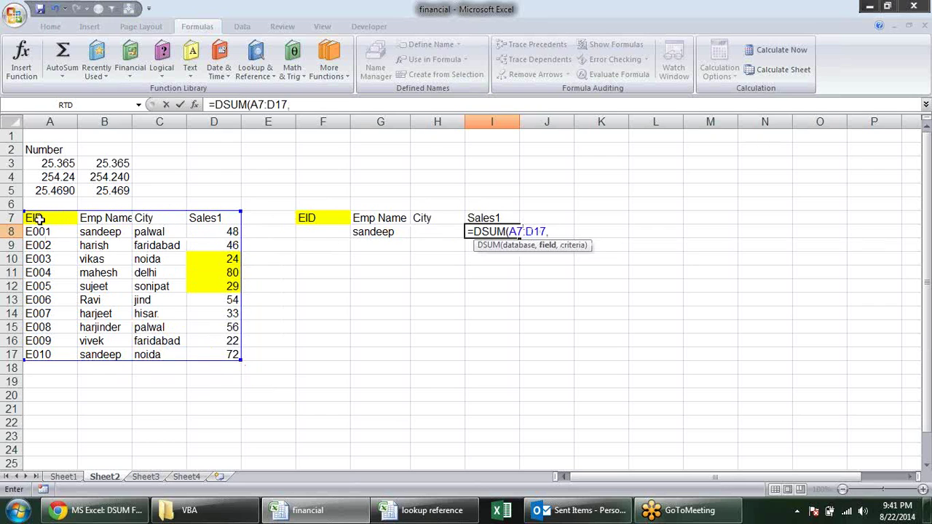
left_click_drag(22, 209, 83, 210)
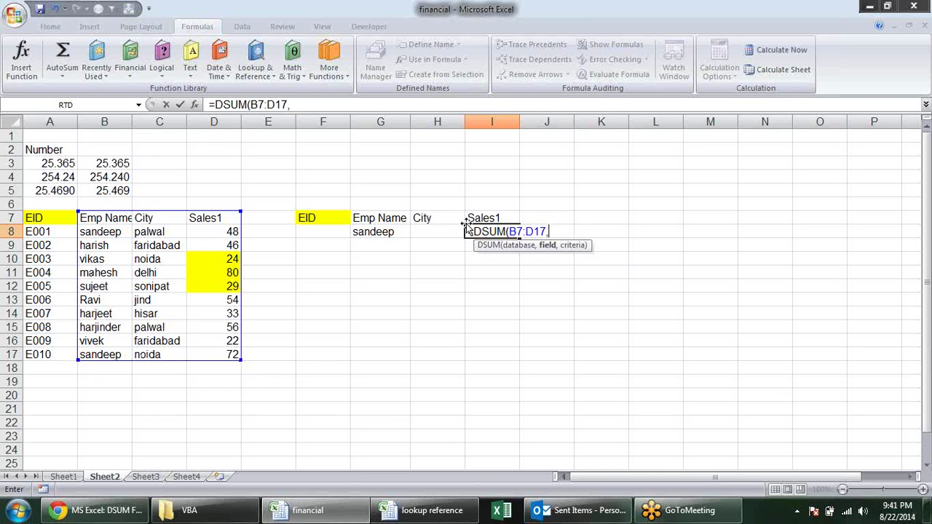
left_click(501, 219)
type(",")
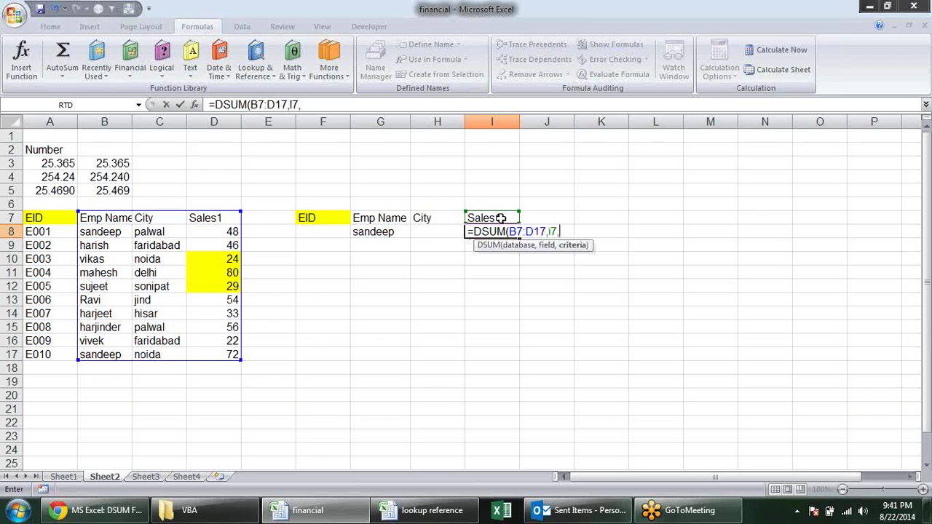
mouse_move(386, 218)
left_mouse_down()
mouse_move(373, 232)
mouse_move(388, 231)
left_mouse_up()
left_click(378, 231)
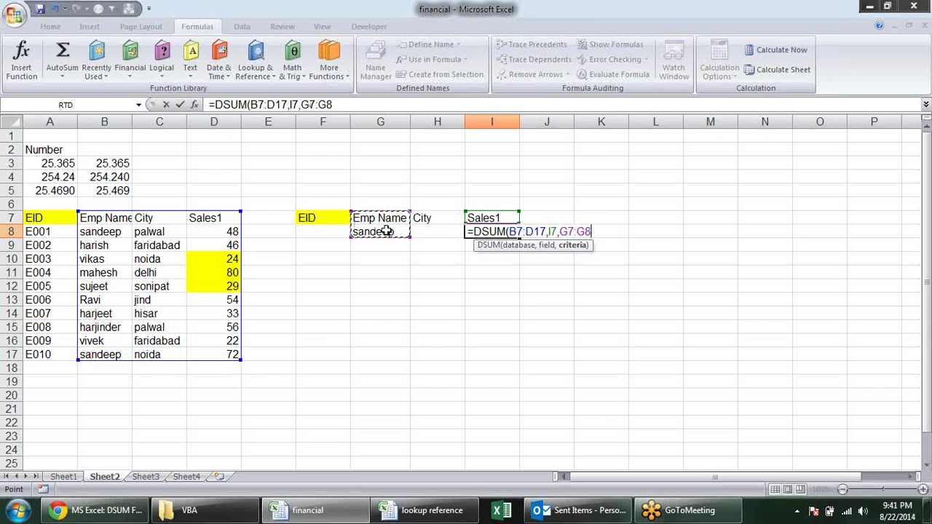
key("Return")
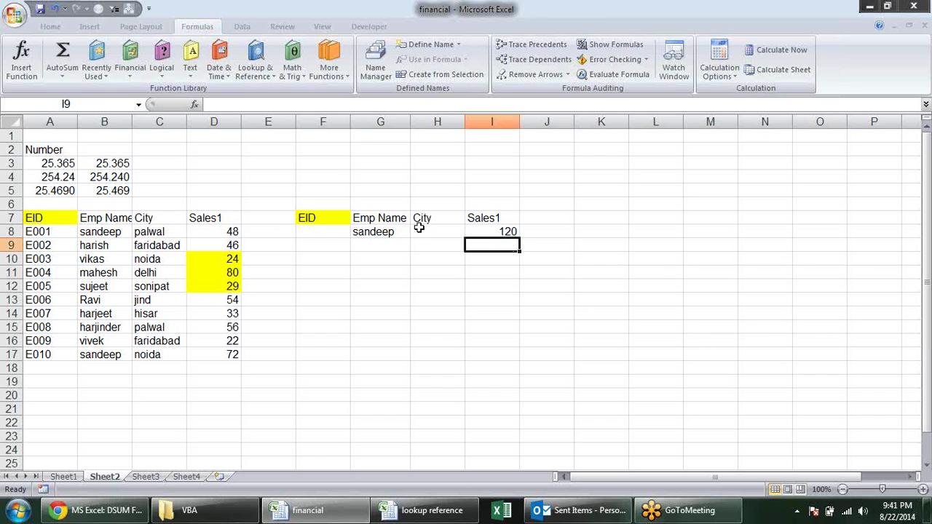
Widen I8's DSUM database range to A7:D17, keeping the result at 120
double_click(475, 234)
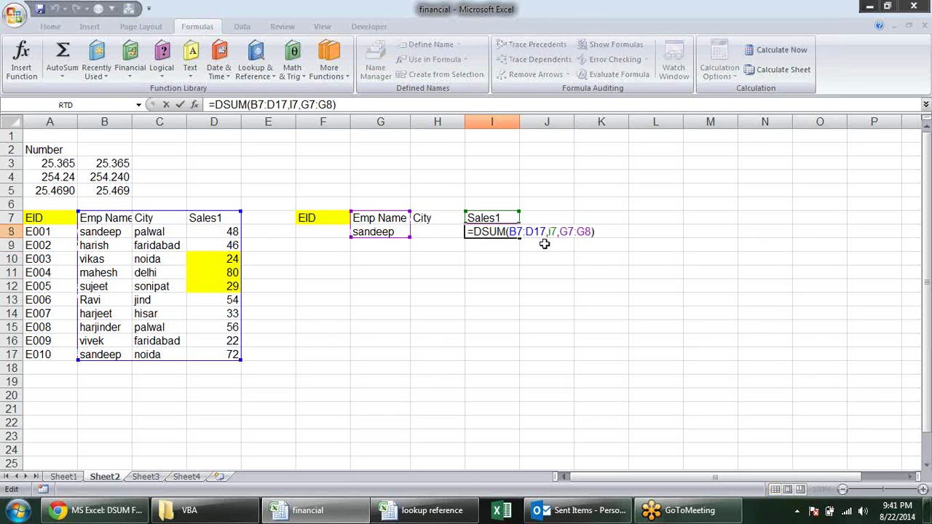
left_click(514, 231)
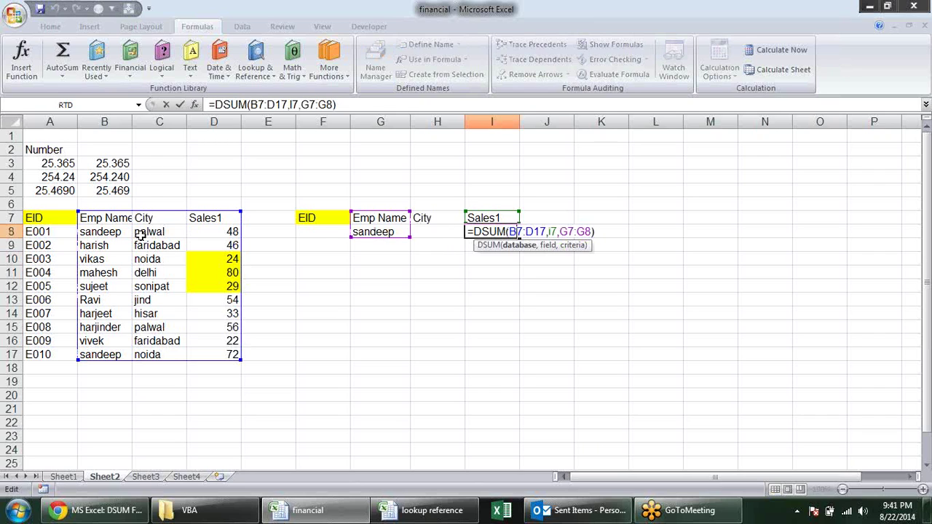
left_click_drag(559, 231, 593, 232)
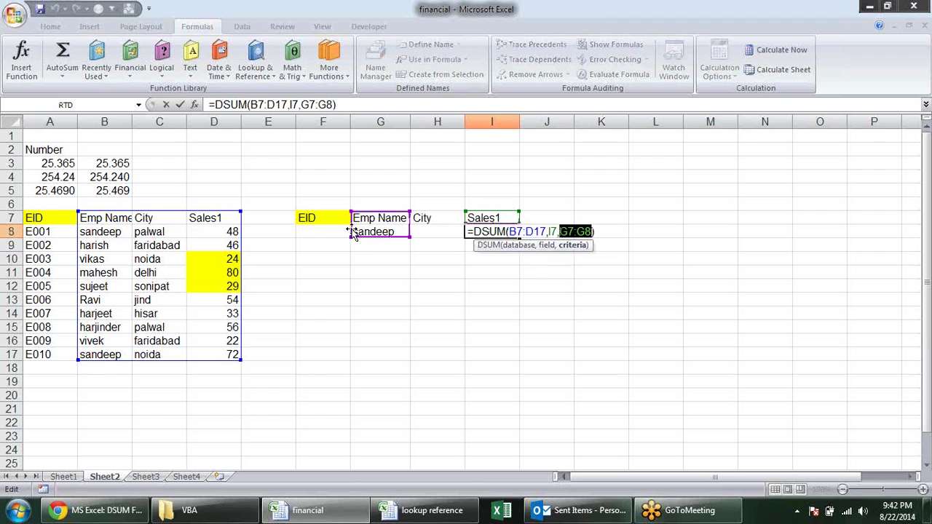
left_click_drag(71, 215, 20, 214)
key("Return")
left_click(20, 214)
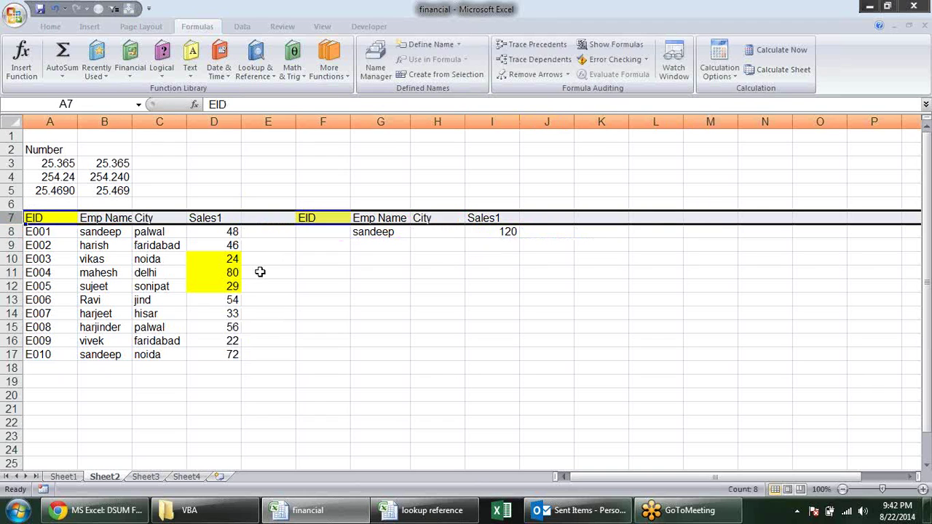
double_click(508, 232)
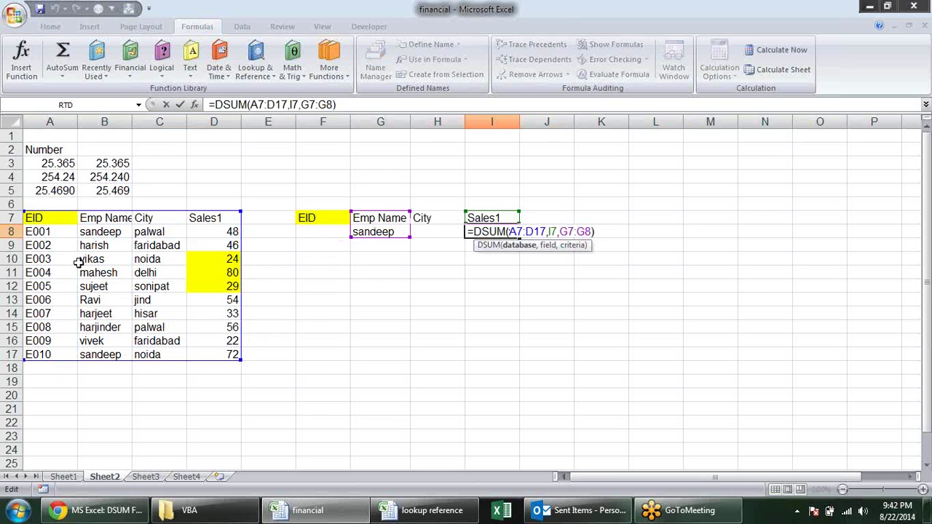
key("Return")
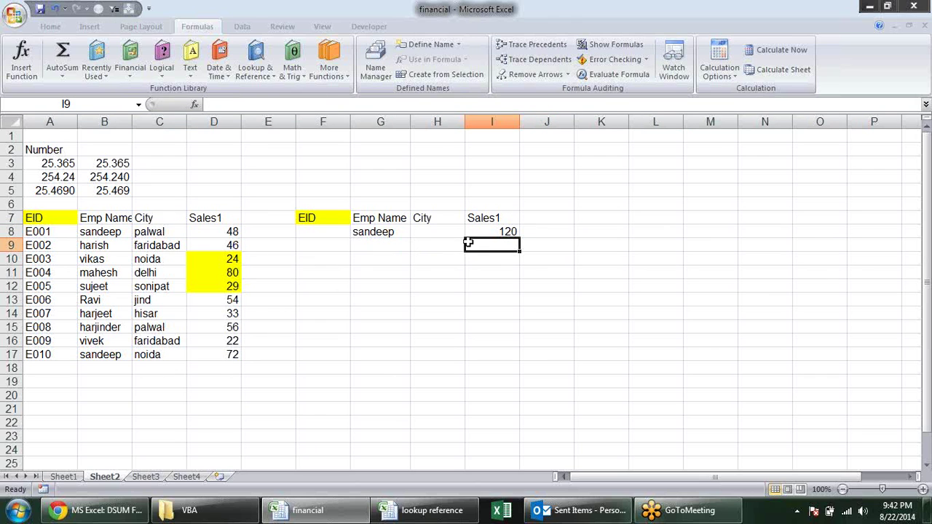
double_click(488, 231)
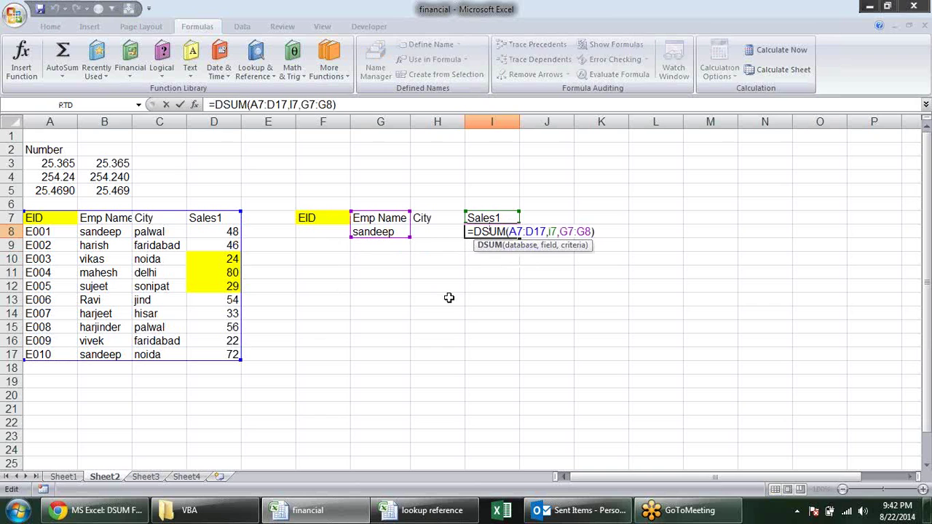
key("Return")
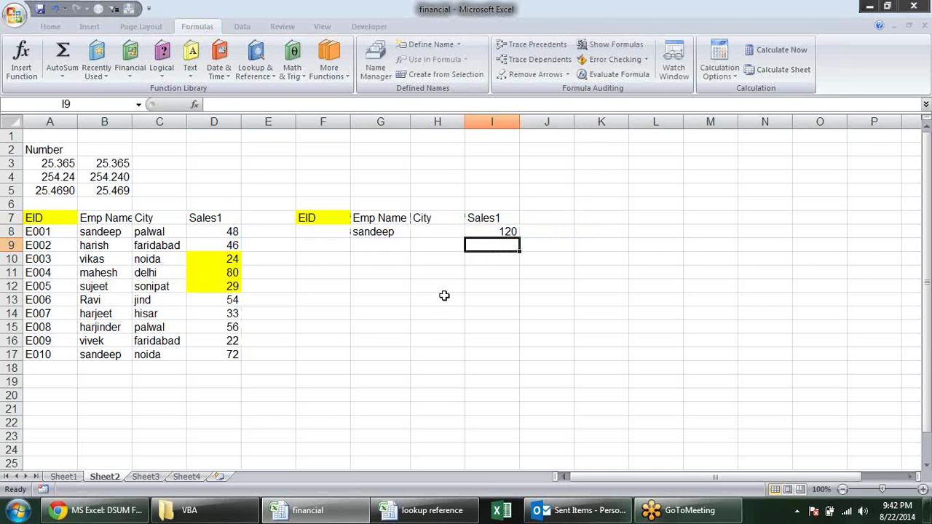
Return Chrome from the DSUM page to TechOnTheNet's Excel functions index at Database Functions
left_click(211, 517)
left_click(95, 510)
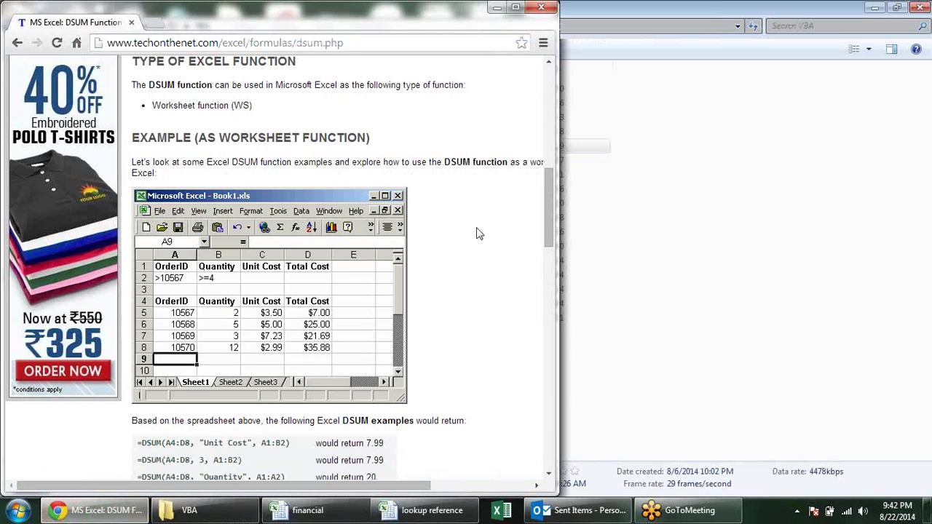
left_click(17, 42)
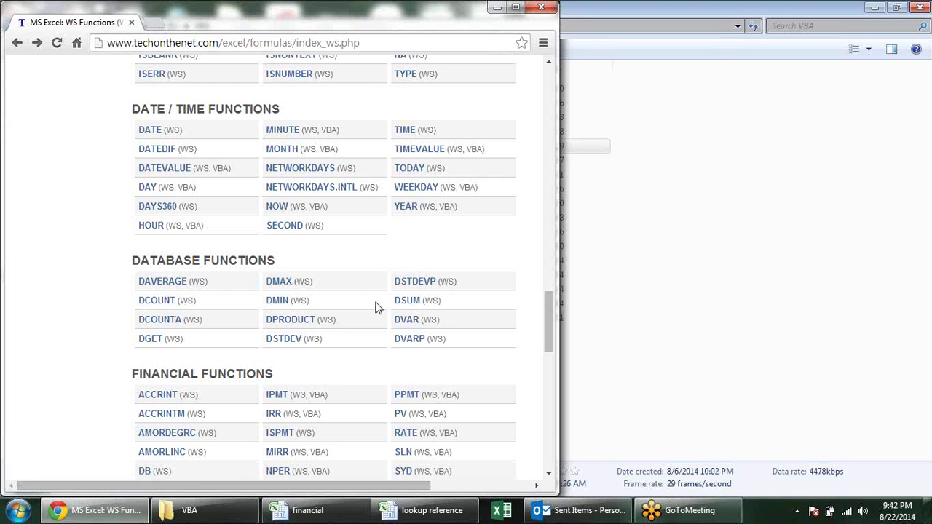
left_click(616, 237)
key("alt+Tab")
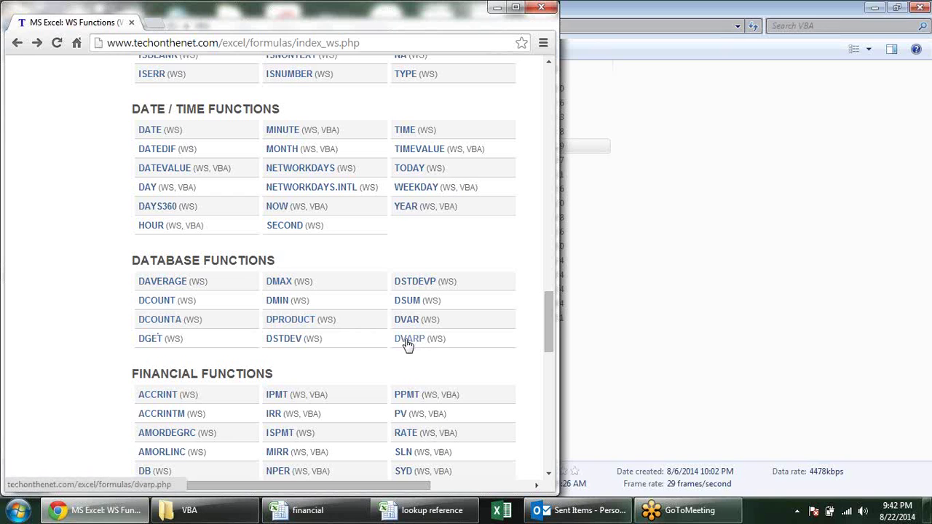
Bring the financial workbook's Sheet2 forward and select the DSUM cell I8
left_click(430, 510)
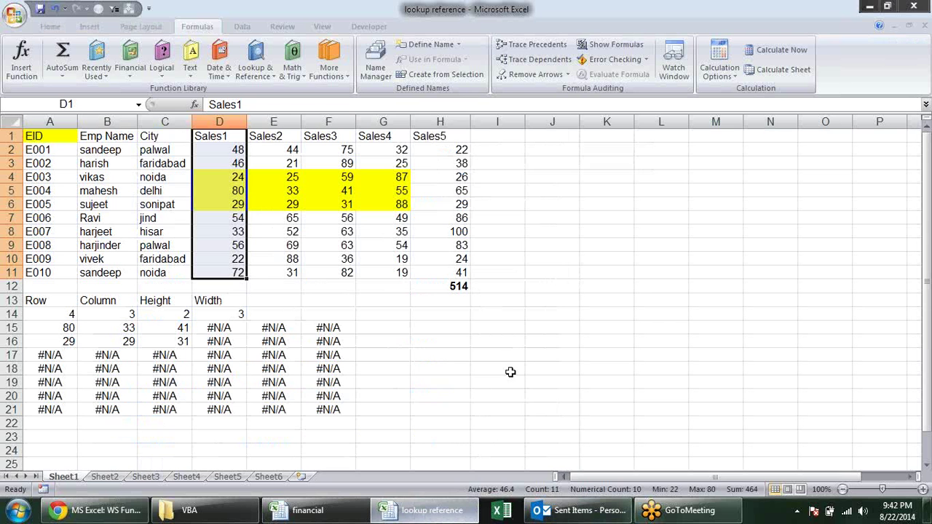
left_click(332, 518)
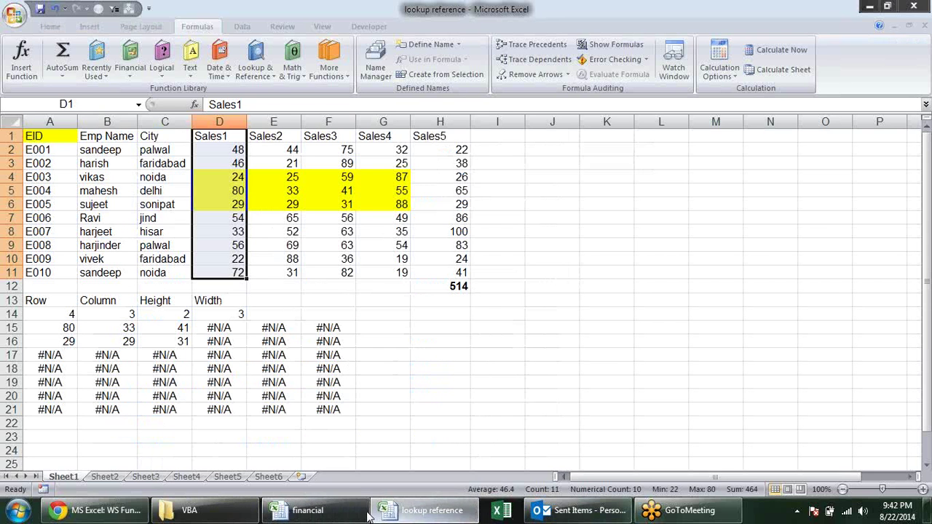
left_click(429, 510)
left_click(307, 510)
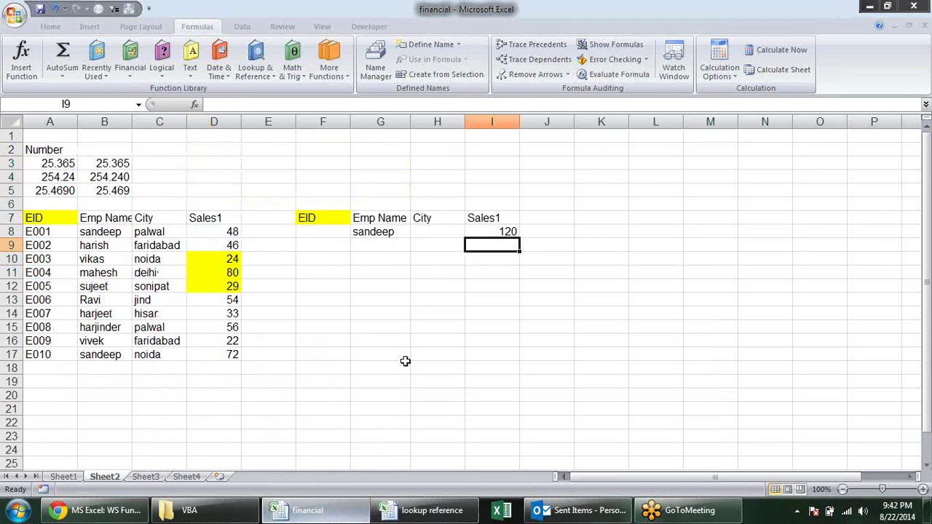
left_click(402, 236)
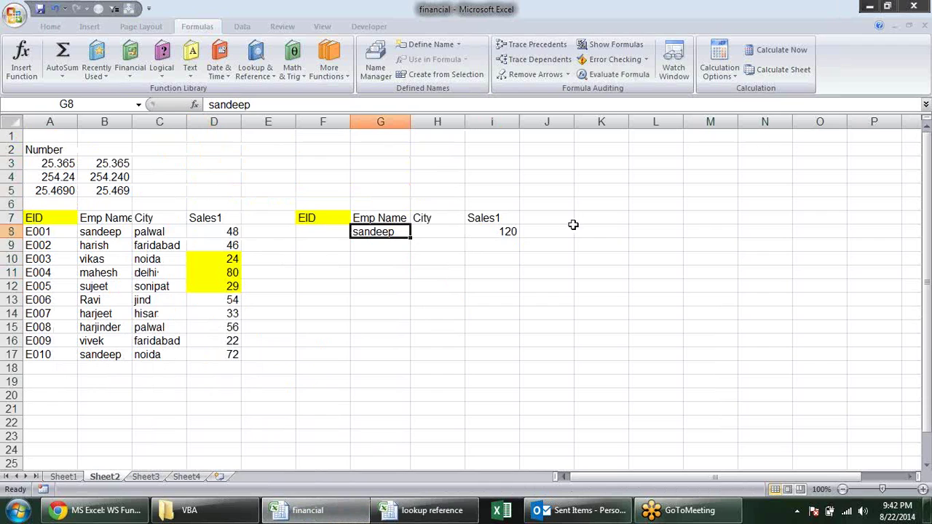
left_click(479, 234)
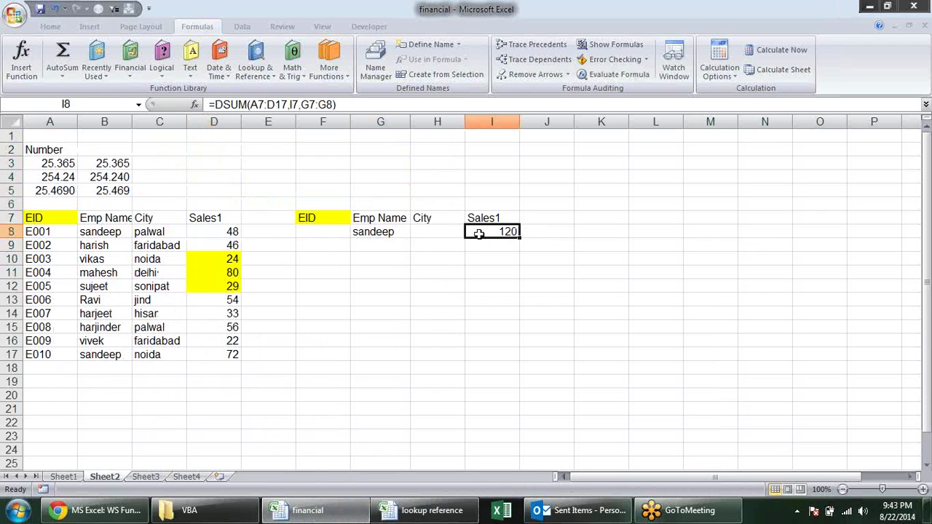
Start a DCOUNT formula in I8 using the table A7:D17 and the Sales1 heading I7
type("=dc")
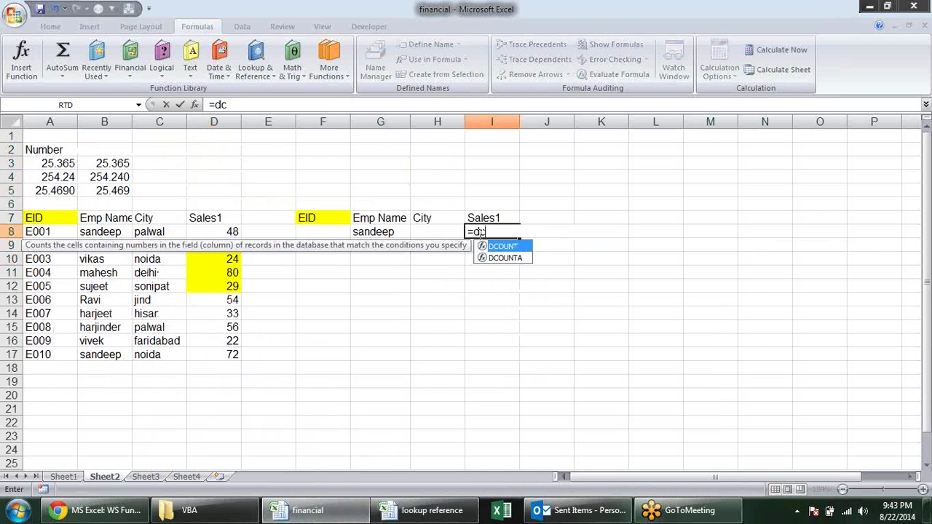
key("Tab")
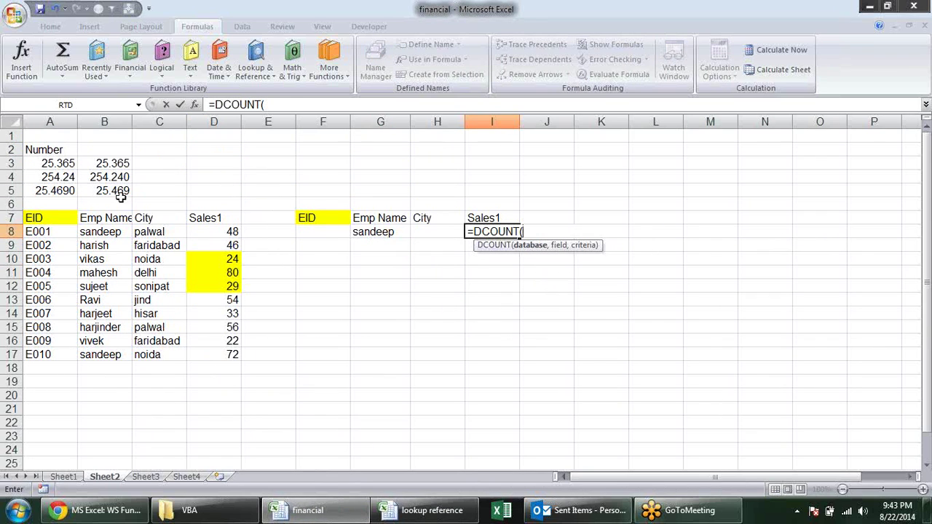
left_click_drag(55, 218, 216, 354)
left_click(216, 355)
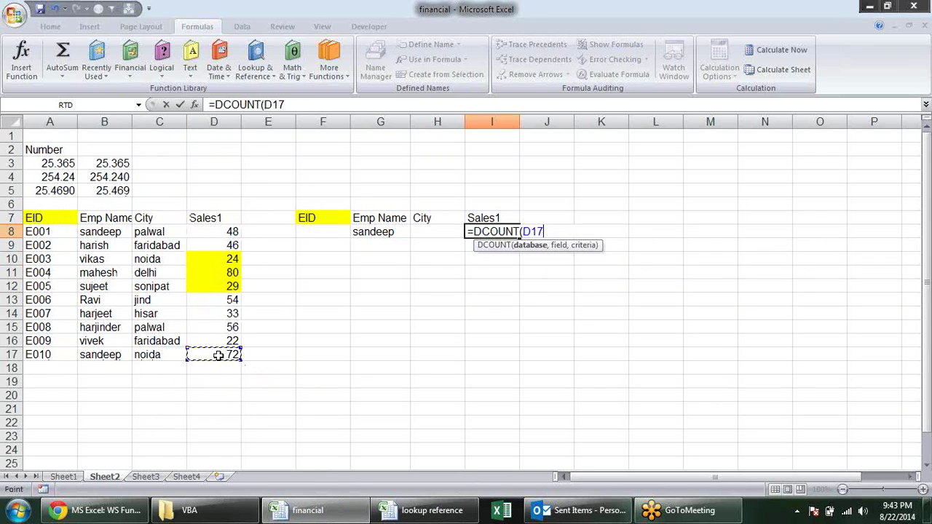
type(",")
left_click(496, 215)
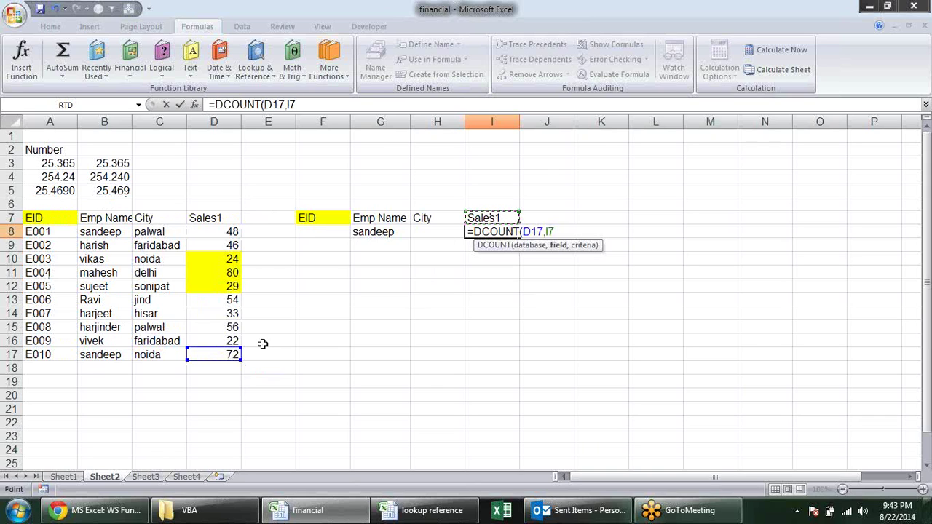
Correct the formula's database argument back to the full table A7:D17
key("BackSpace")
key("BackSpace")
key("BackSpace")
key("BackSpace")
key("BackSpace")
key("BackSpace")
mouse_move(231, 357)
left_mouse_down()
mouse_move(6, 230)
mouse_move(6, 218)
left_mouse_up()
left_click(6, 218)
type(",")
left_click(233, 356)
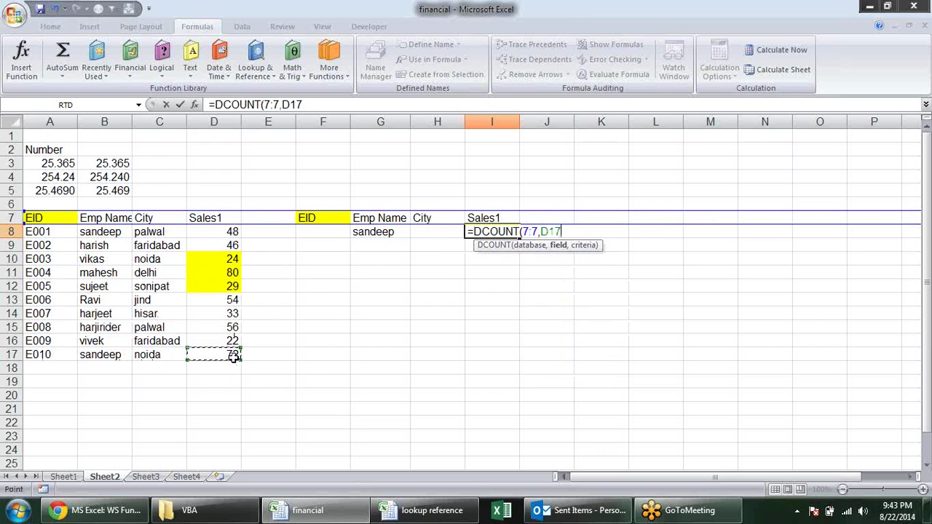
key("BackSpace")
key("BackSpace")
key("BackSpace")
key("BackSpace")
key("BackSpace")
key("BackSpace")
key("BackSpace")
left_click(53, 218)
left_click_drag(54, 218, 226, 352)
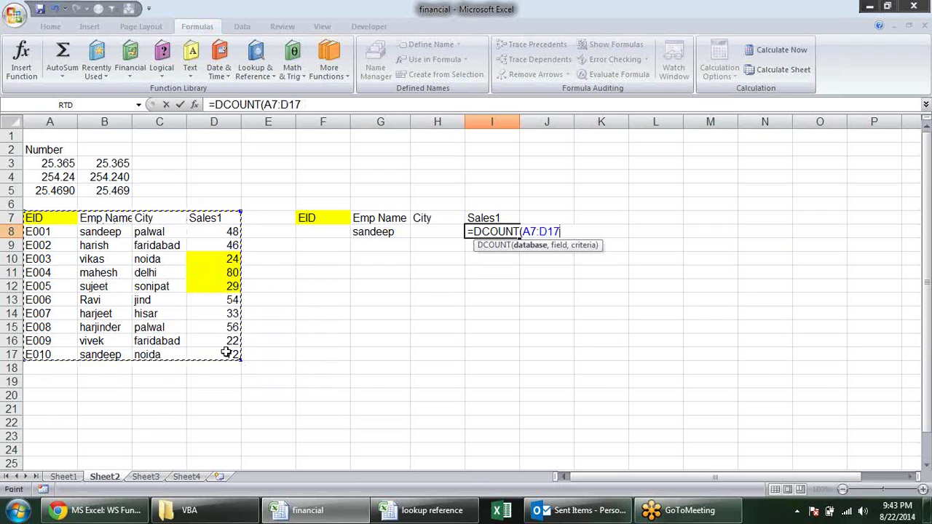
type(",")
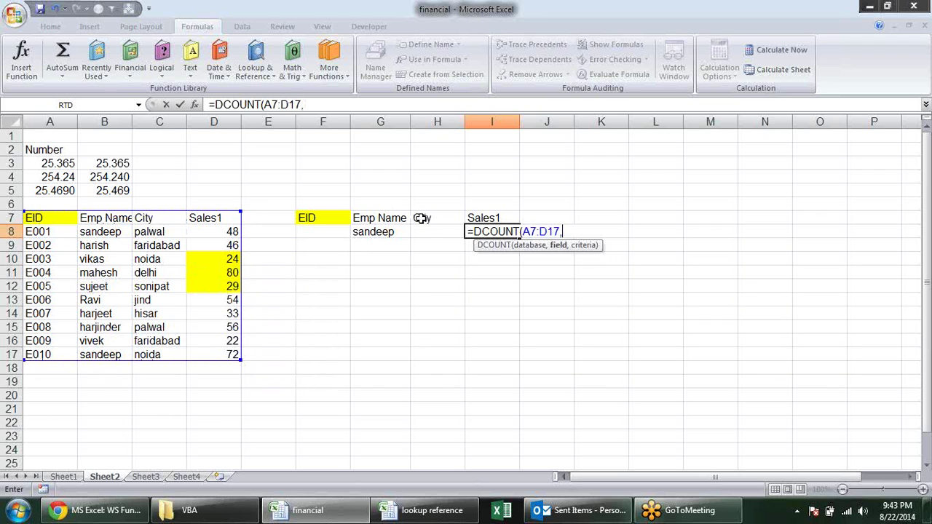
Finish =DCOUNT(A7:D17,I7,G7:G8) with field I7 and criteria G7:G8, returning 2
left_click_drag(389, 242, 393, 230)
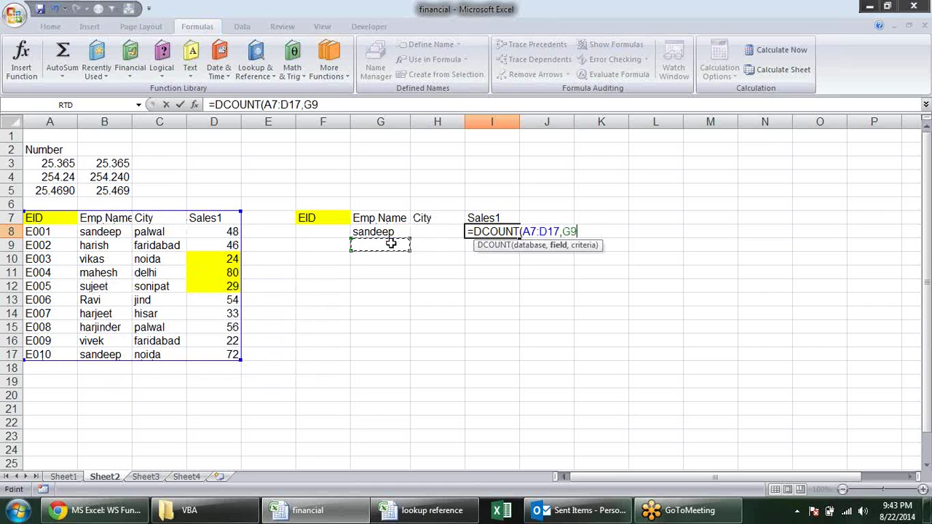
left_click(472, 217)
left_click_drag(391, 221, 391, 232)
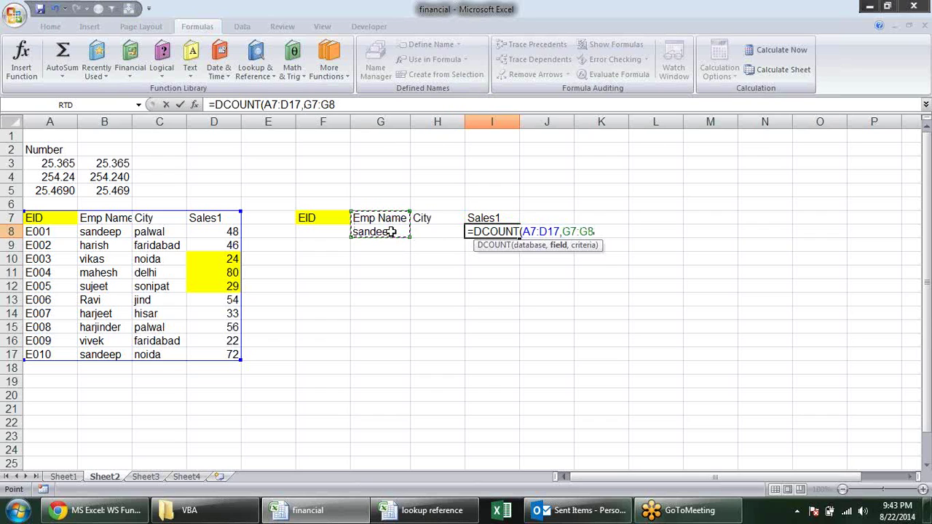
key("BackSpace")
key("BackSpace")
key("BackSpace")
key("BackSpace")
left_click(483, 220)
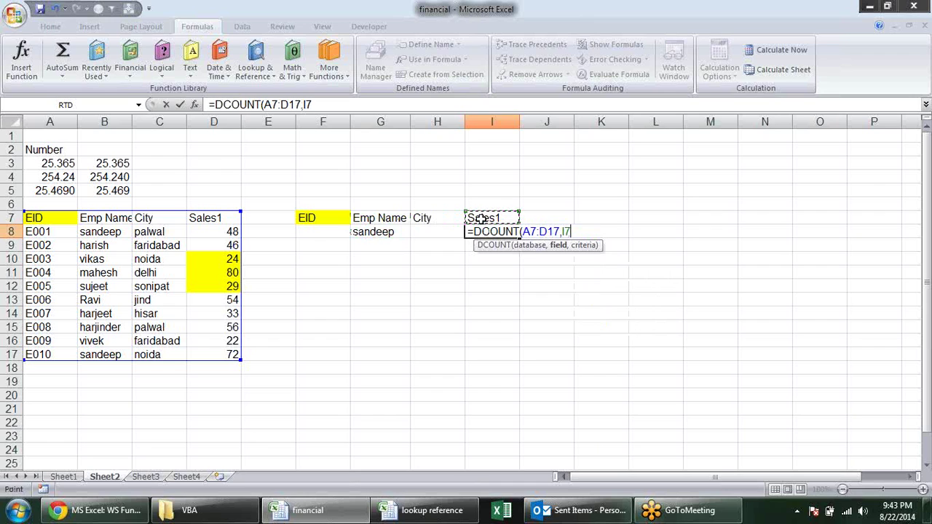
type(",")
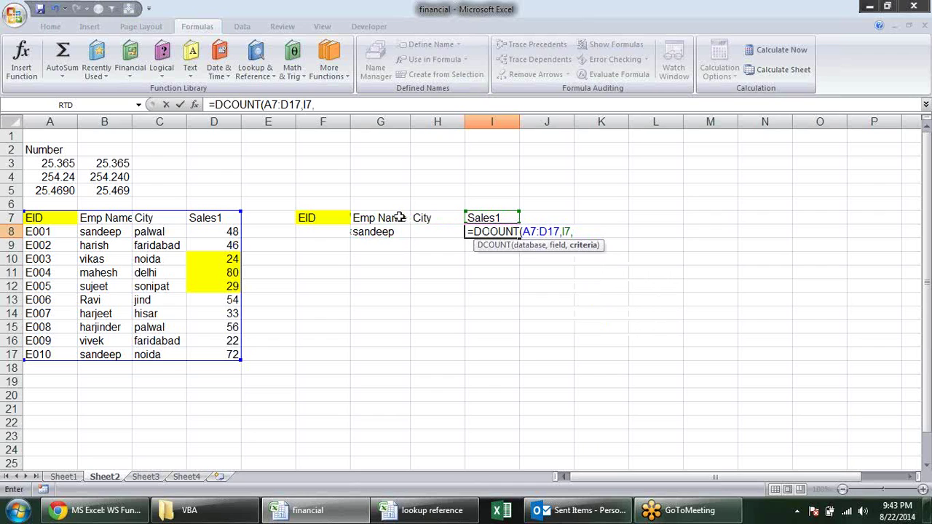
left_click_drag(400, 219, 397, 234)
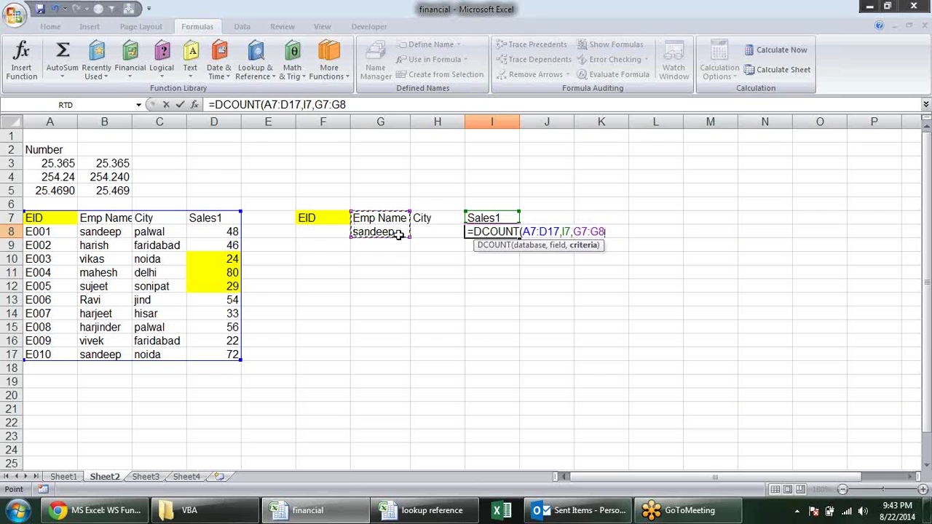
key("Return")
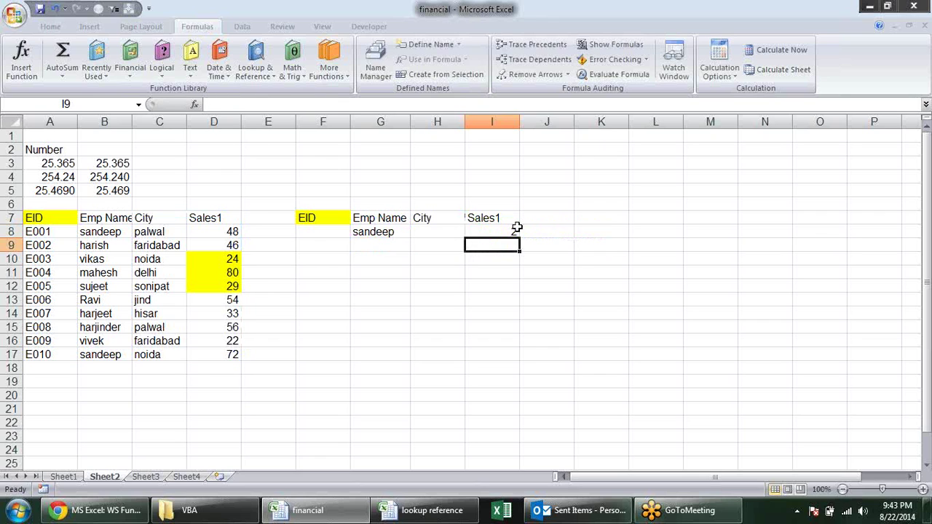
left_click(513, 230)
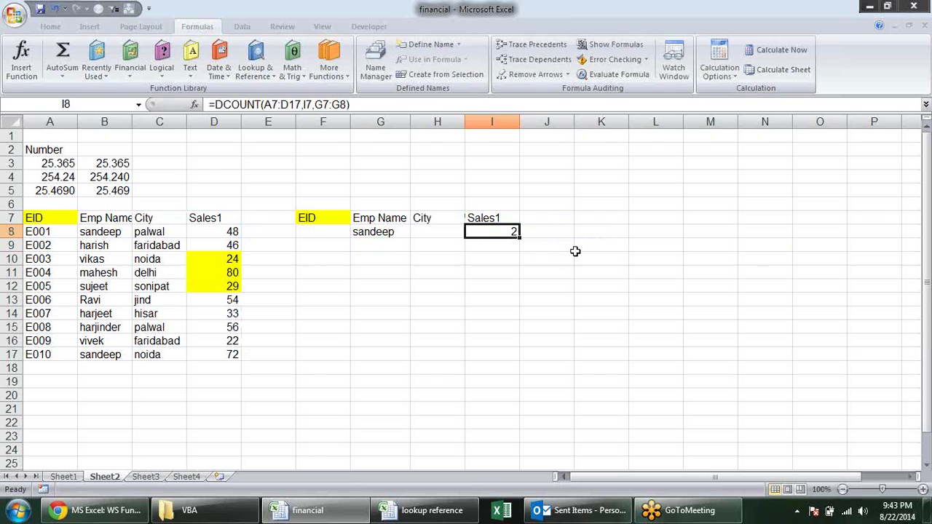
Review the DCOUNT formula in I8 and the sandeep criterion in G8, keeping the result 2
double_click(508, 231)
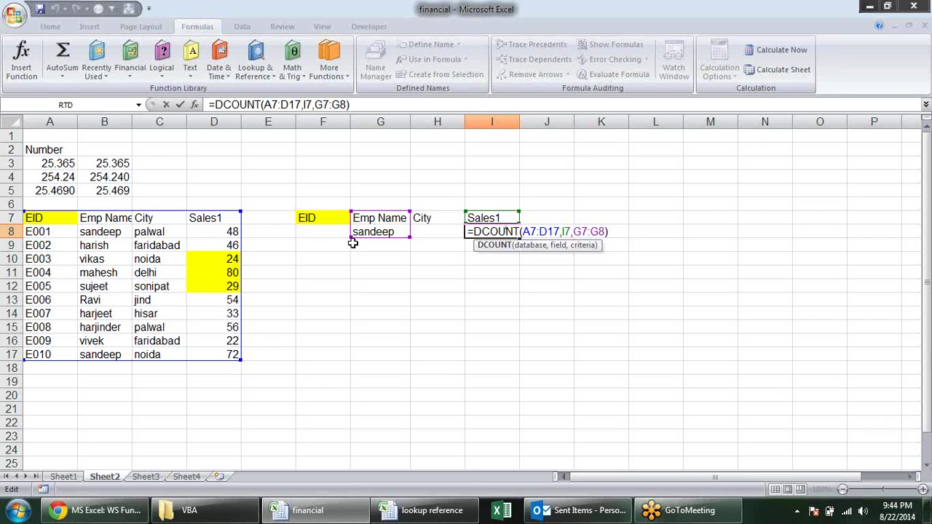
key("Return")
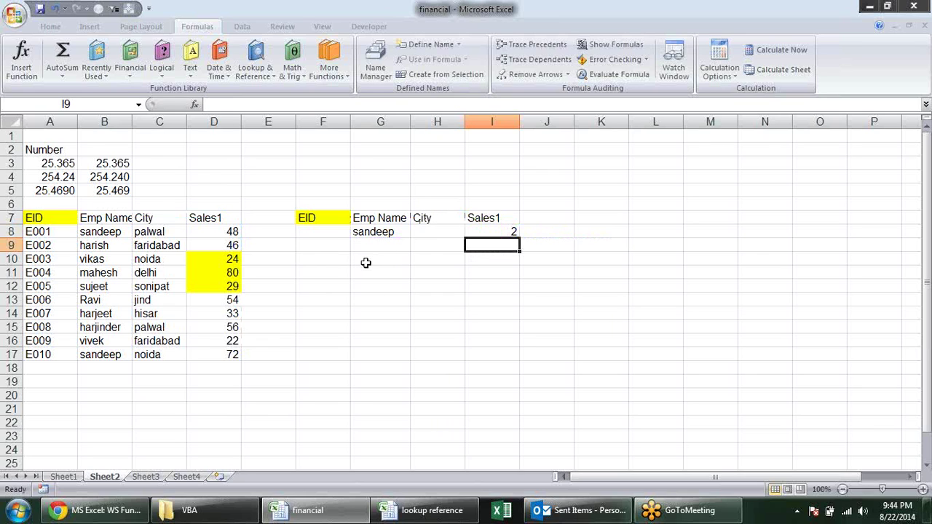
double_click(358, 231)
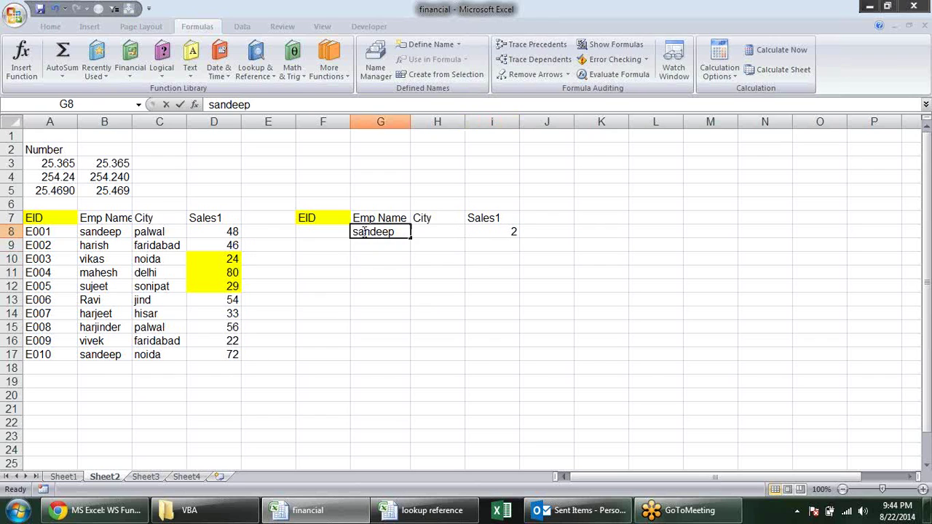
left_click(516, 241)
double_click(516, 231)
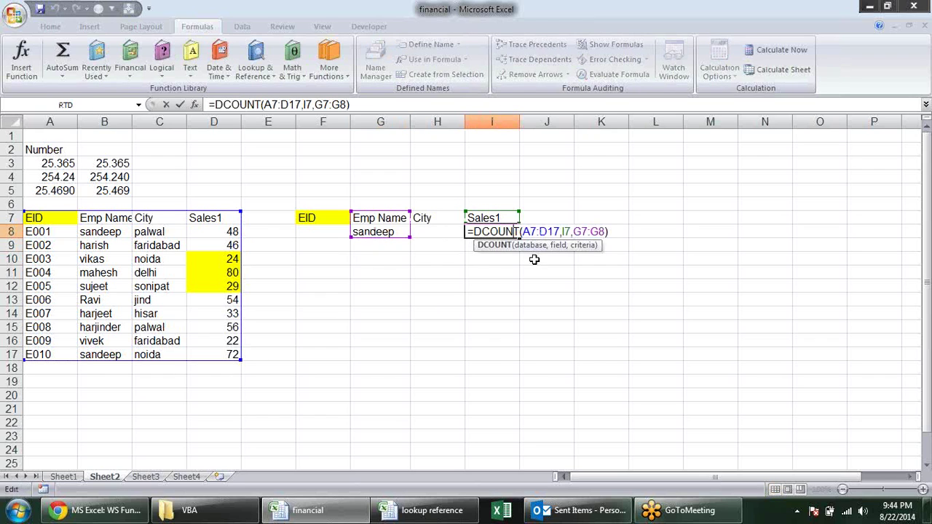
key("Return")
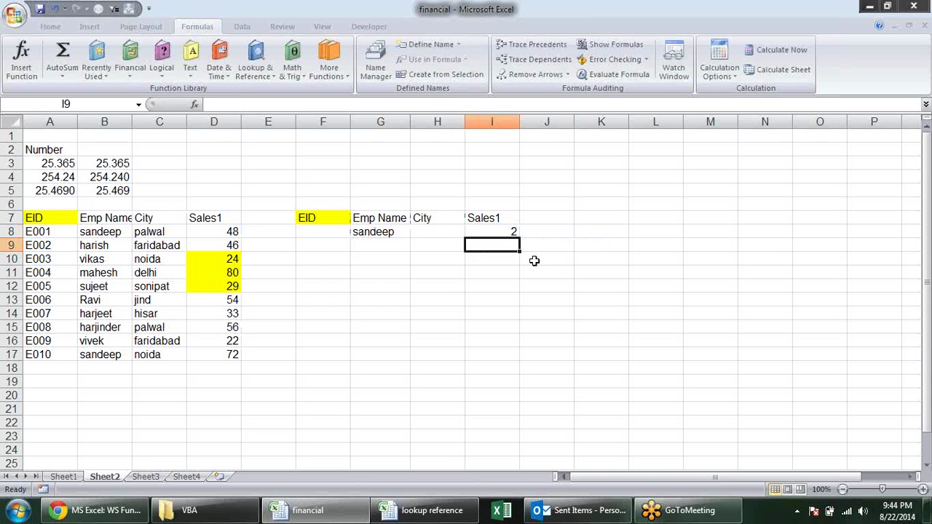
Cycle between the open workbooks, then bring the TechOnTheNet functions page forward
key("ctrl+Tab")
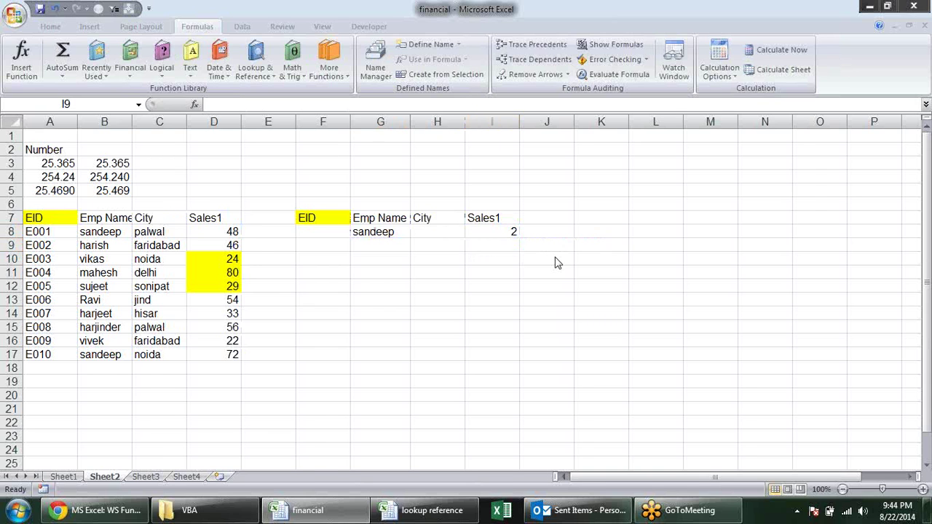
key("ctrl+Tab")
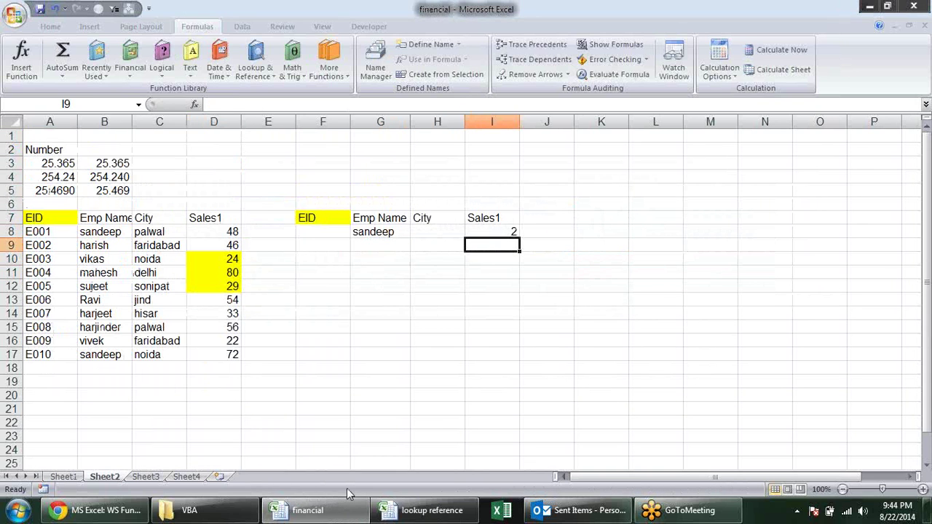
left_click(98, 511)
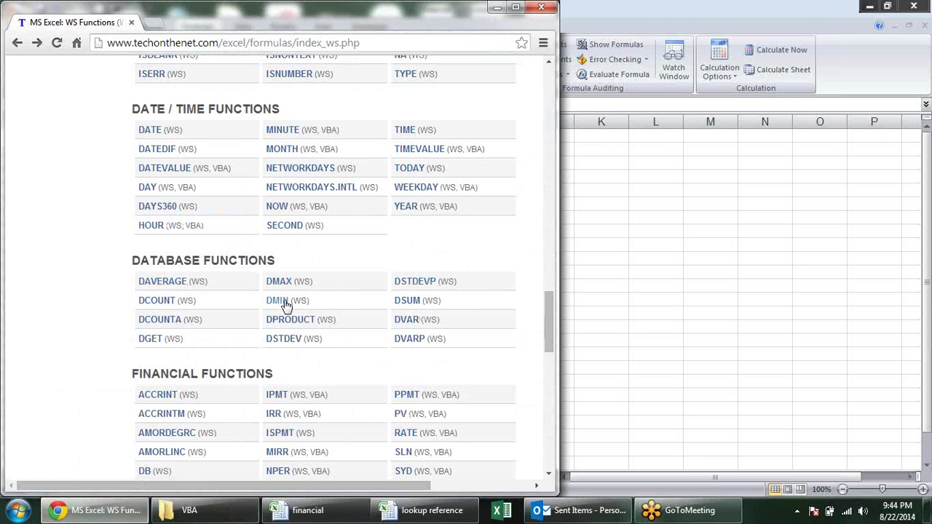
Bring the financial workbook showing the DCOUNT result of 2 back in front of Chrome
left_click(587, 243)
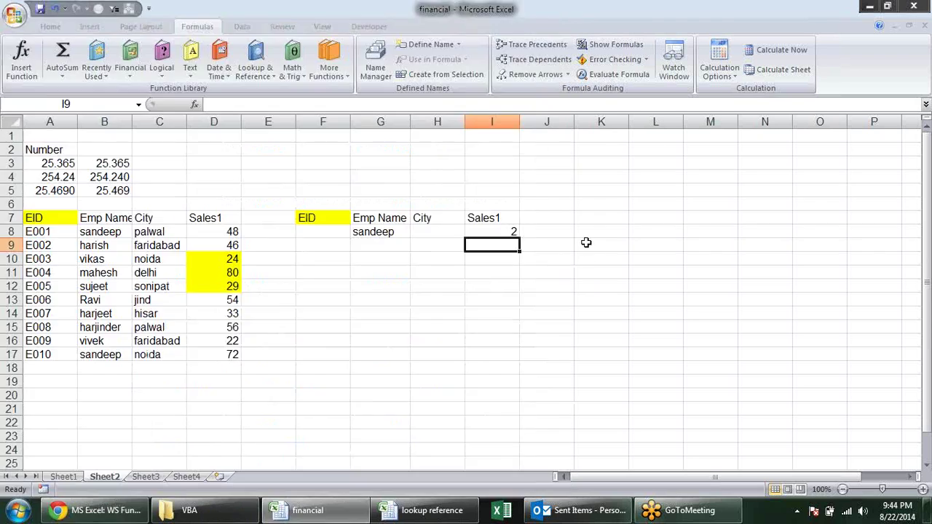
double_click(513, 233)
left_click(535, 246)
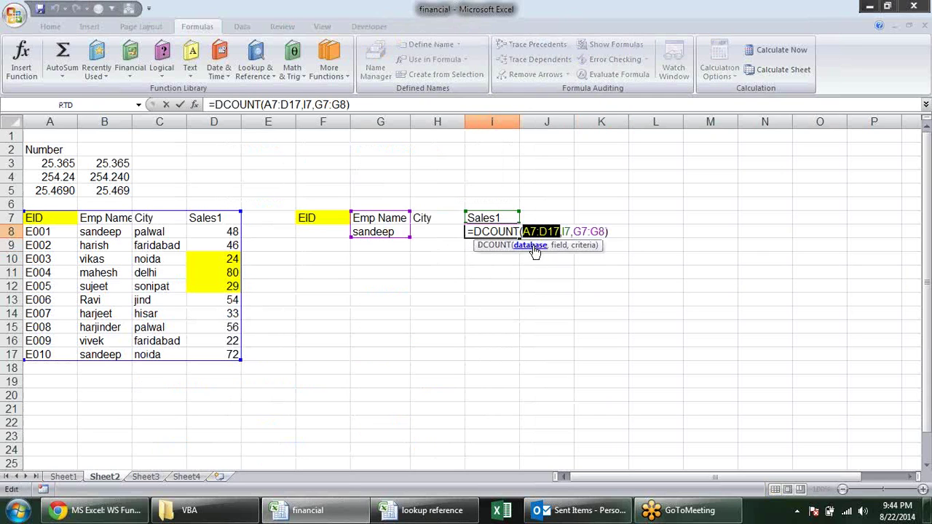
left_click(564, 247)
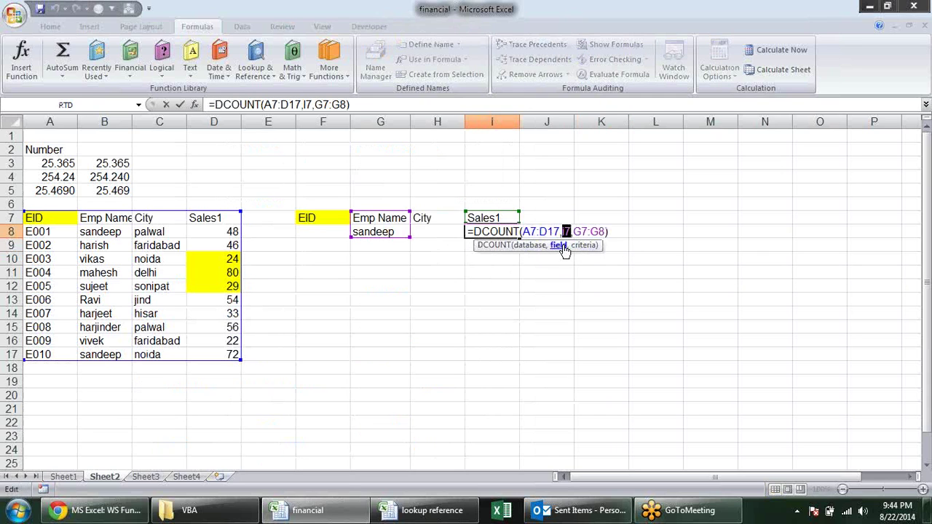
left_click(587, 248)
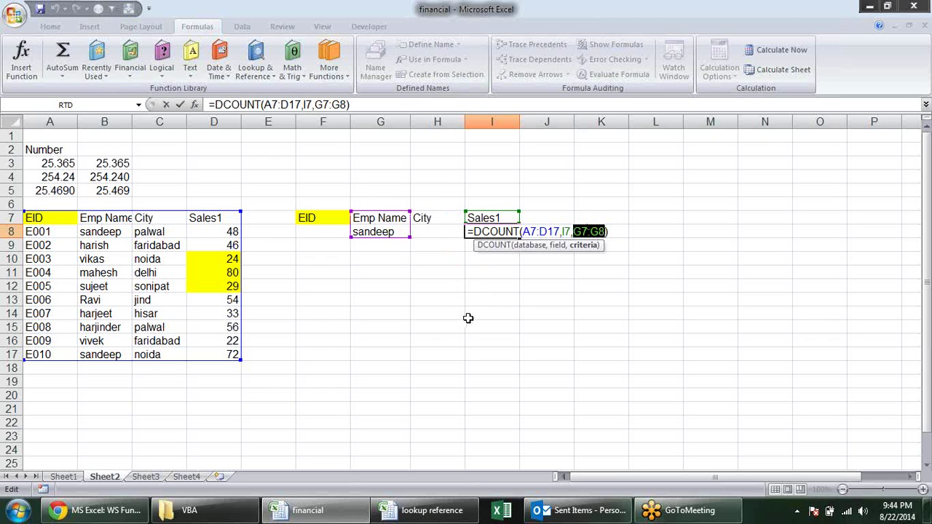
key("Return")
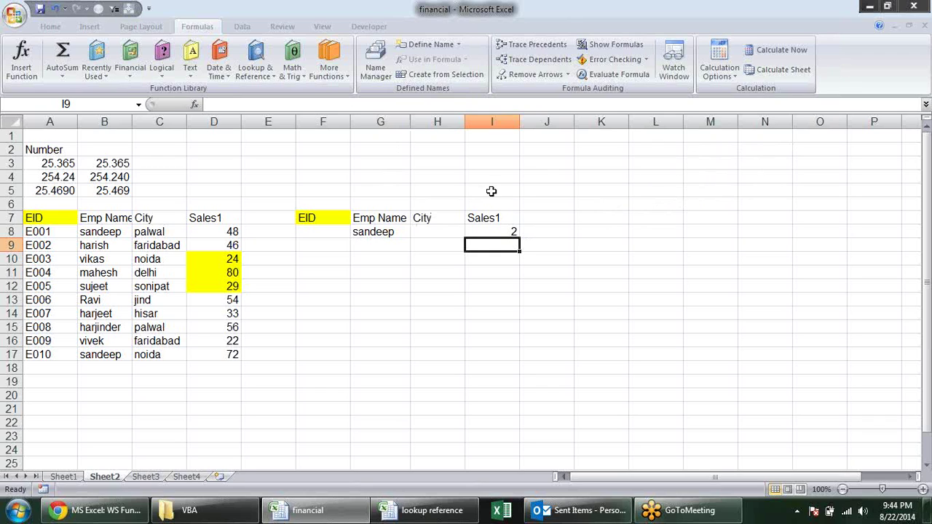
left_click(481, 190)
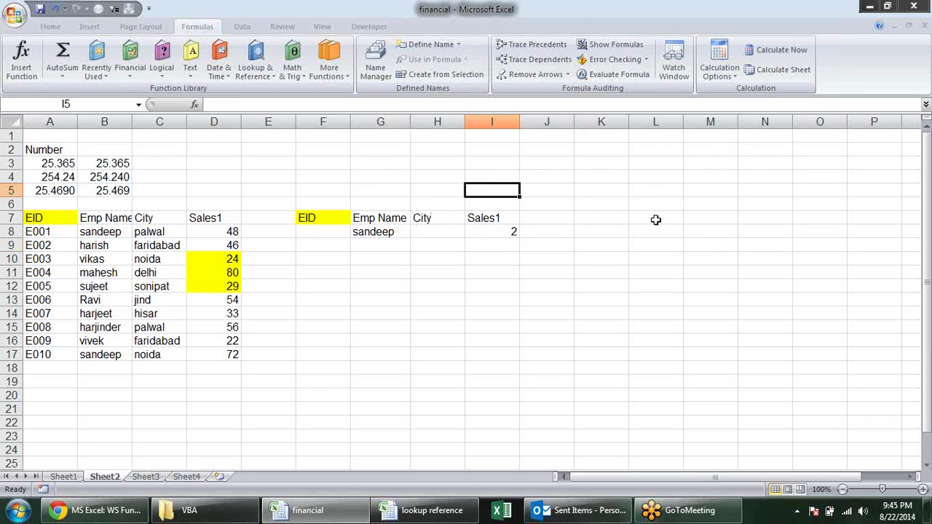